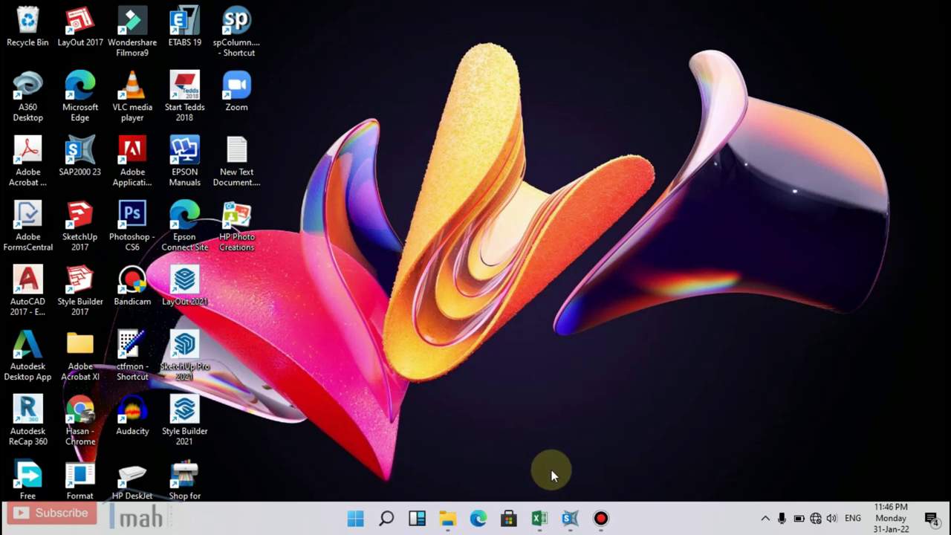
# Step: Restore the Pondasi Bored Pile.xlsx workbook window from the taskbar
pyautogui.click(539, 517)
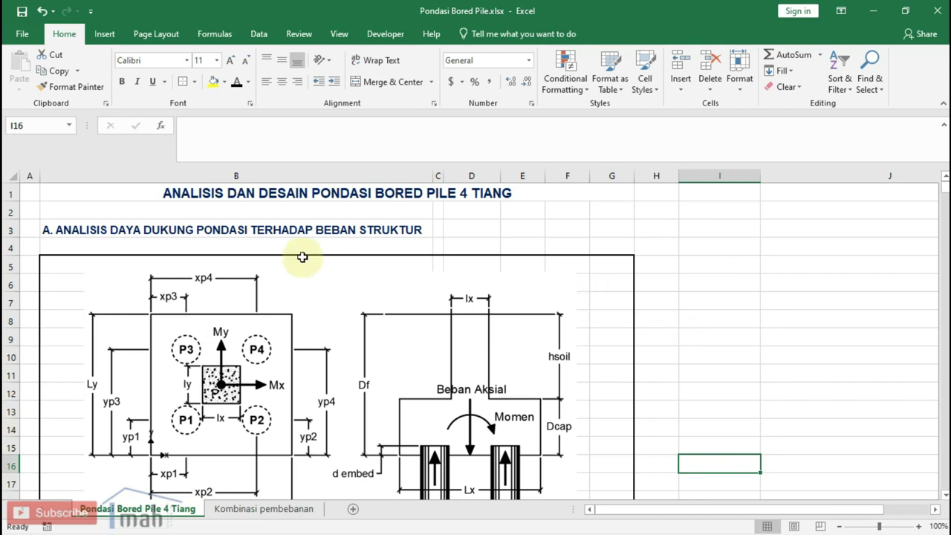
pyautogui.scroll(-1, 280, 375)
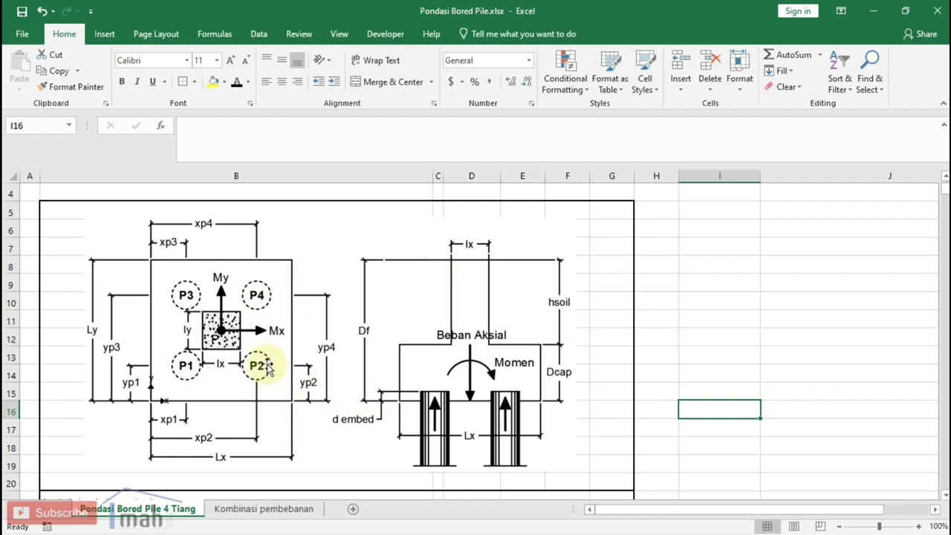
pyautogui.scroll(1, 264, 367)
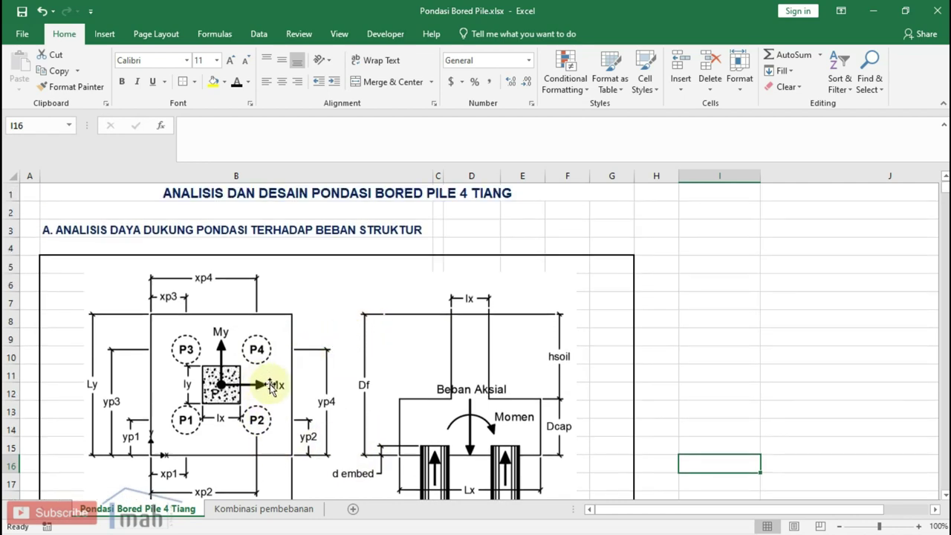
pyautogui.scroll(-1, 272, 385)
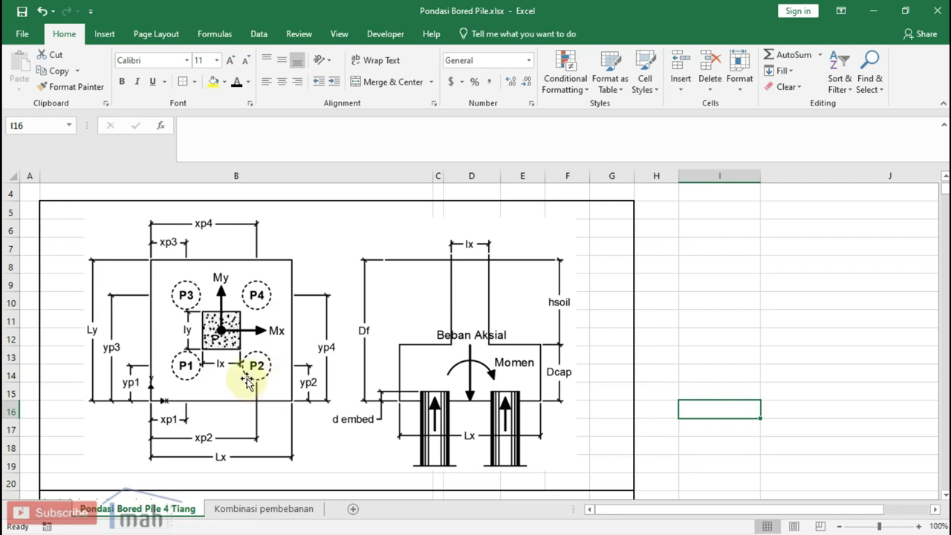
pyautogui.scroll(-1, 257, 393)
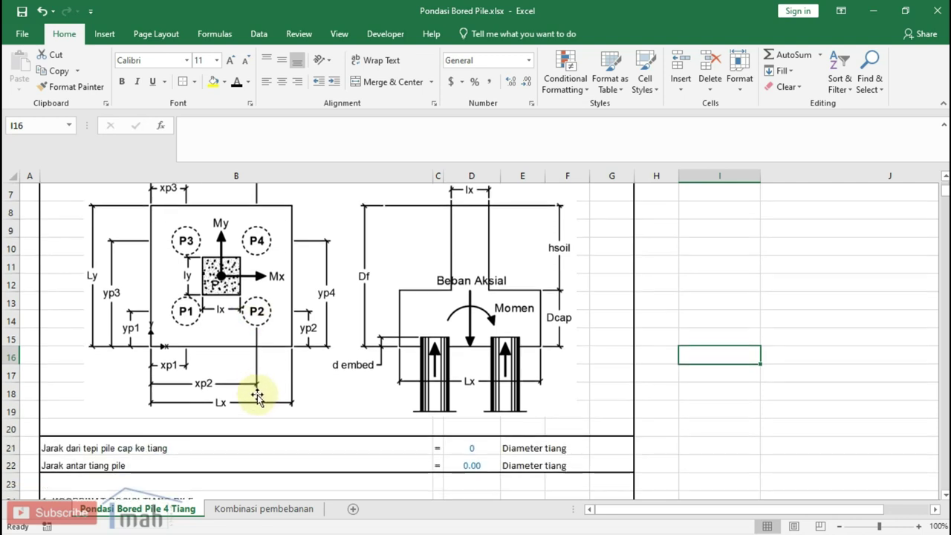
pyautogui.scroll(1, 240, 350)
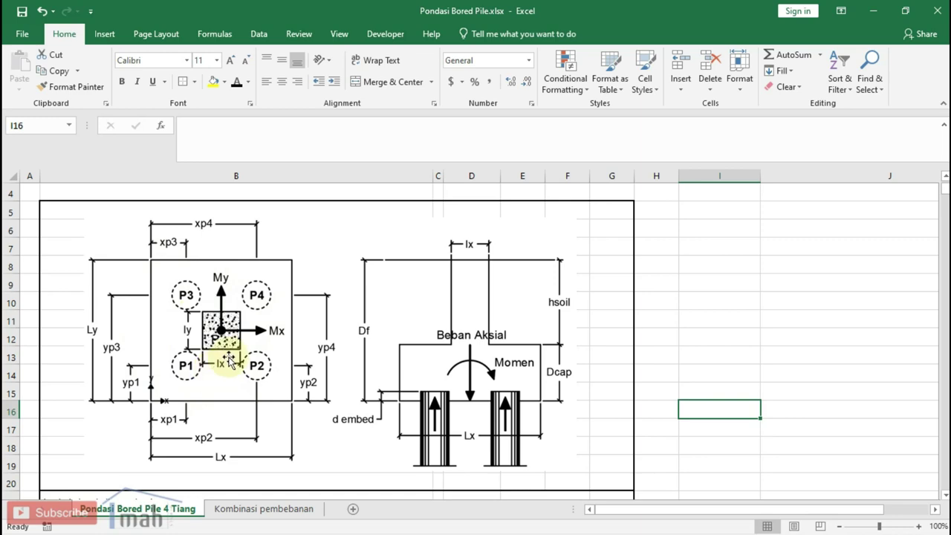
pyautogui.scroll(1, 308, 357)
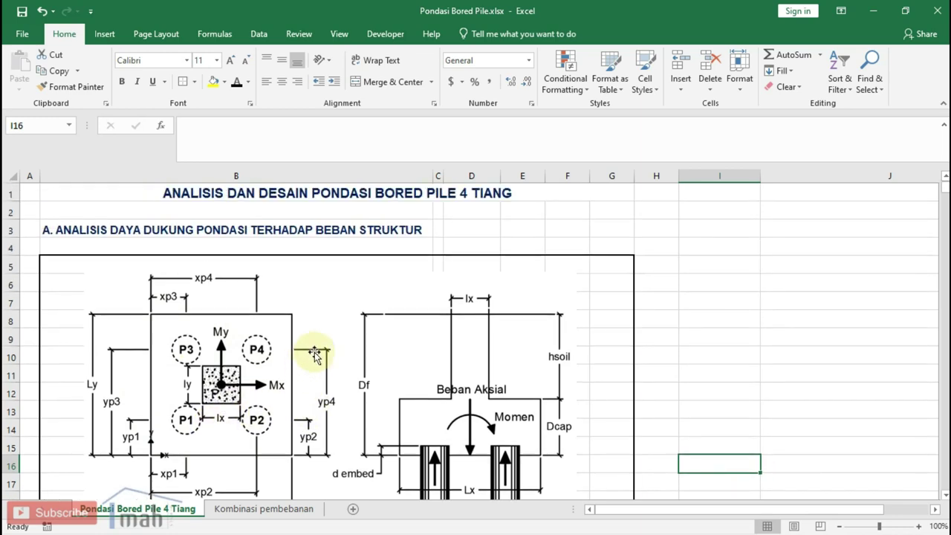
pyautogui.scroll(-2, 308, 358)
pyautogui.scroll(-2, 309, 356)
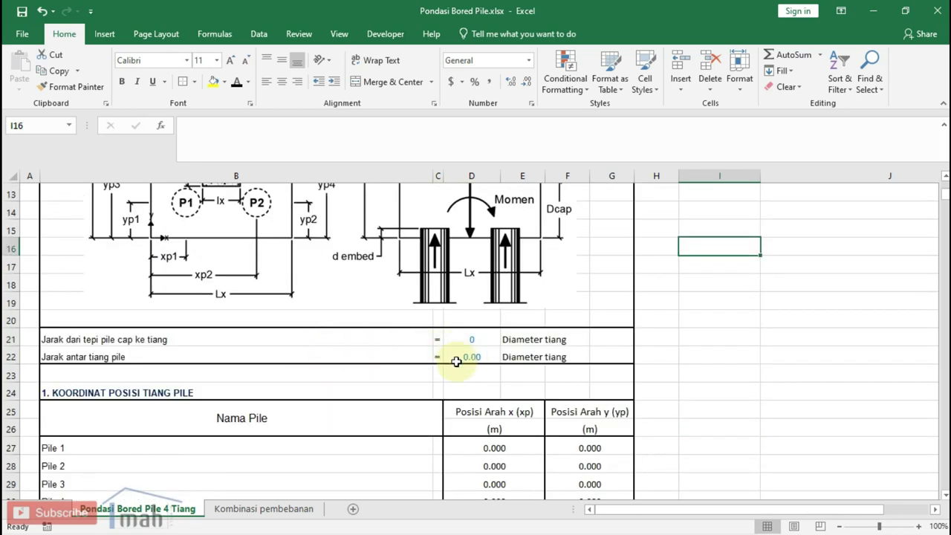
# Step: Enter edge distance 1.25 in D21 and pile spacing 2.5 in D22
pyautogui.click(478, 340)
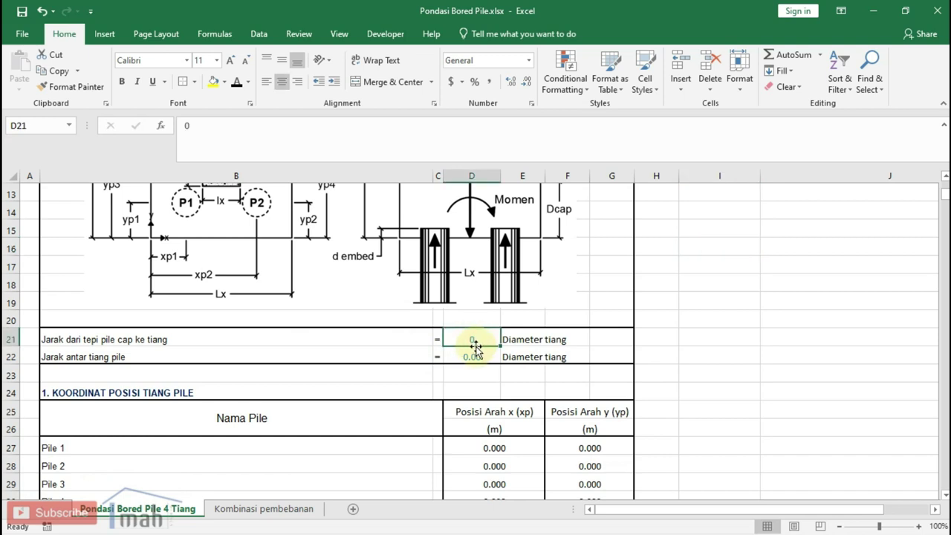
pyautogui.click(471, 349)
pyautogui.click(474, 336)
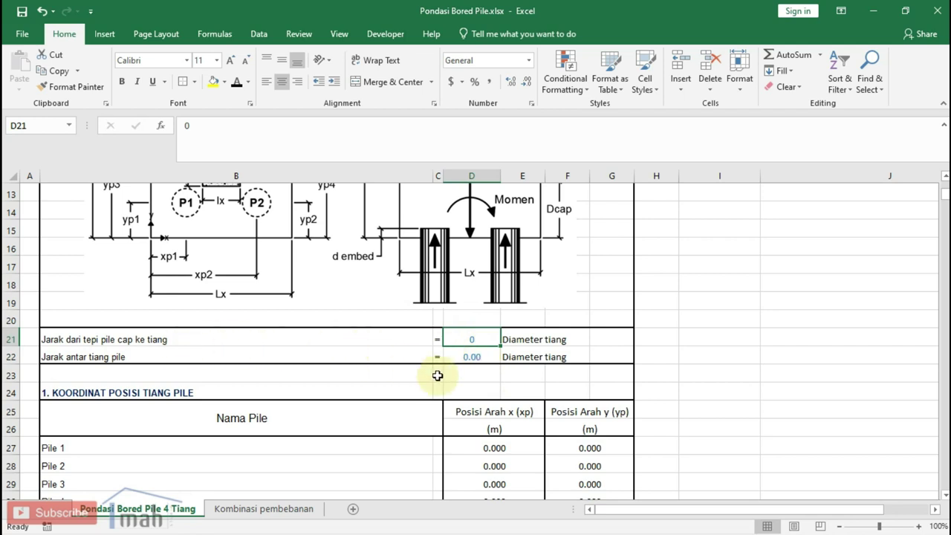
pyautogui.write('1')
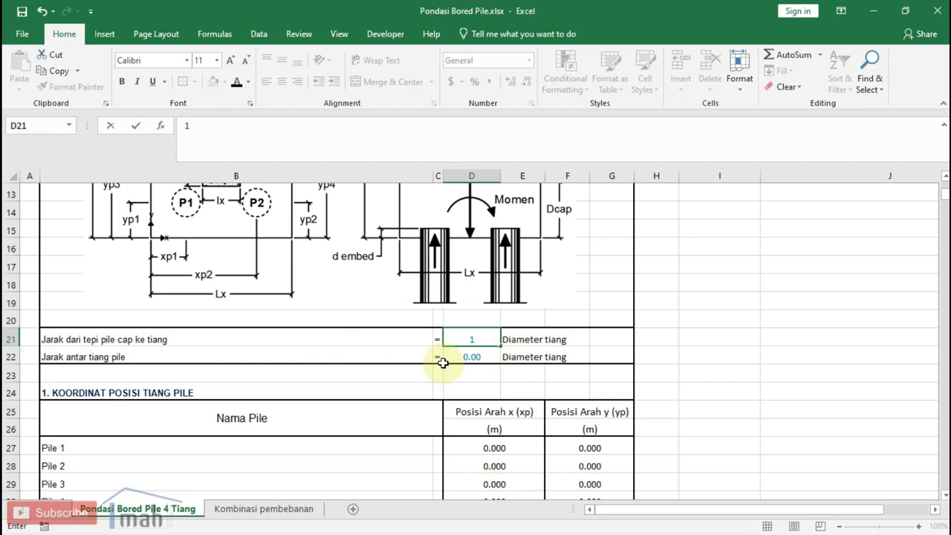
pyautogui.write('.25')
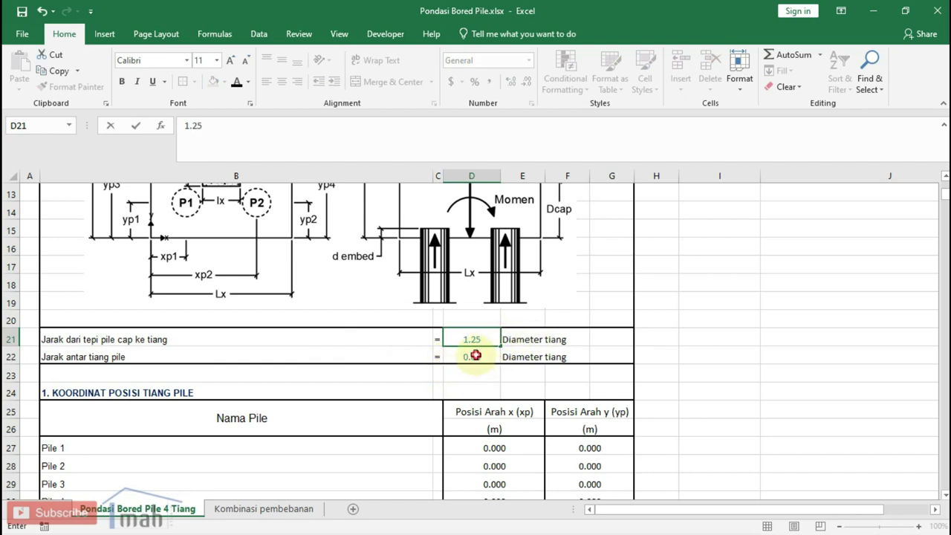
pyautogui.click(472, 356)
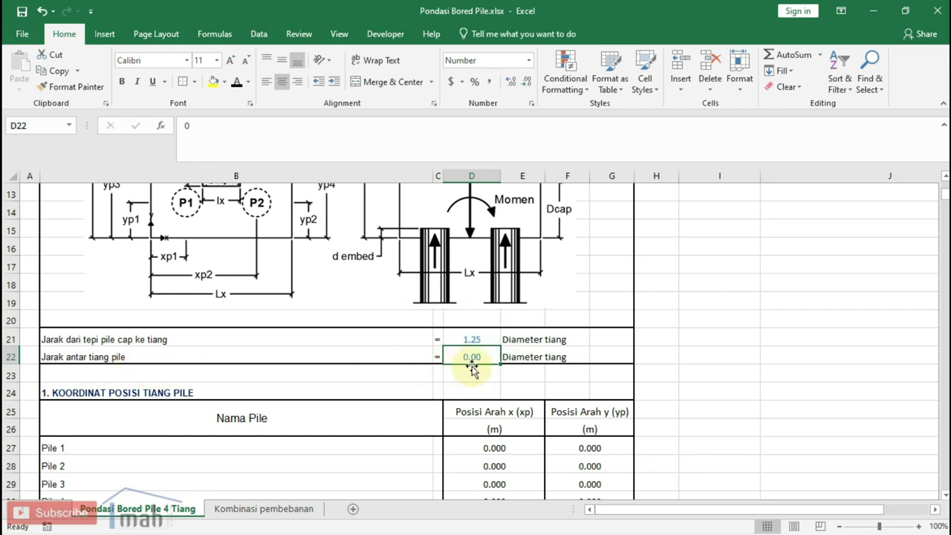
pyautogui.write('2.5')
pyautogui.click(524, 375)
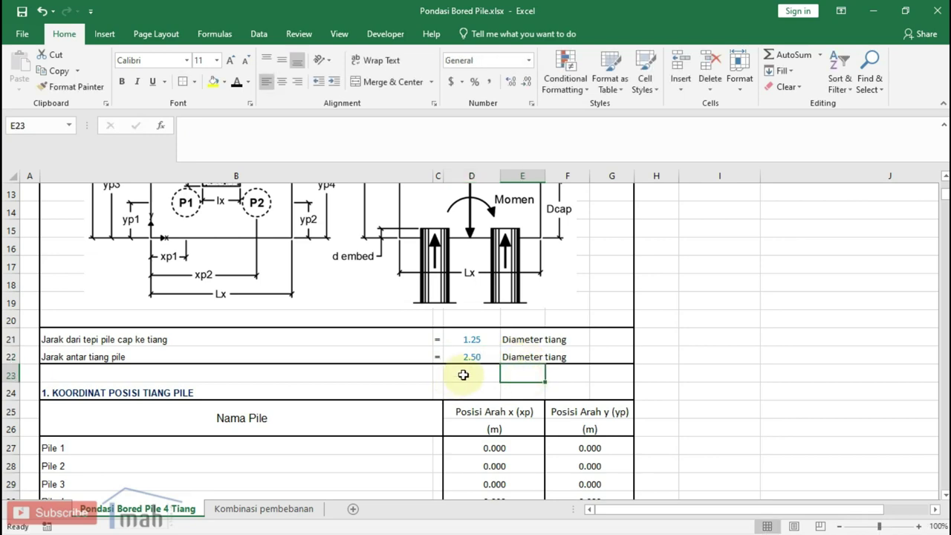
# Step: Enter pile cap thickness 0.5 m and foundation depth Df 1.5 m
pyautogui.scroll(-1, 471, 376)
pyautogui.scroll(-1, 501, 364)
pyautogui.scroll(-1, 479, 356)
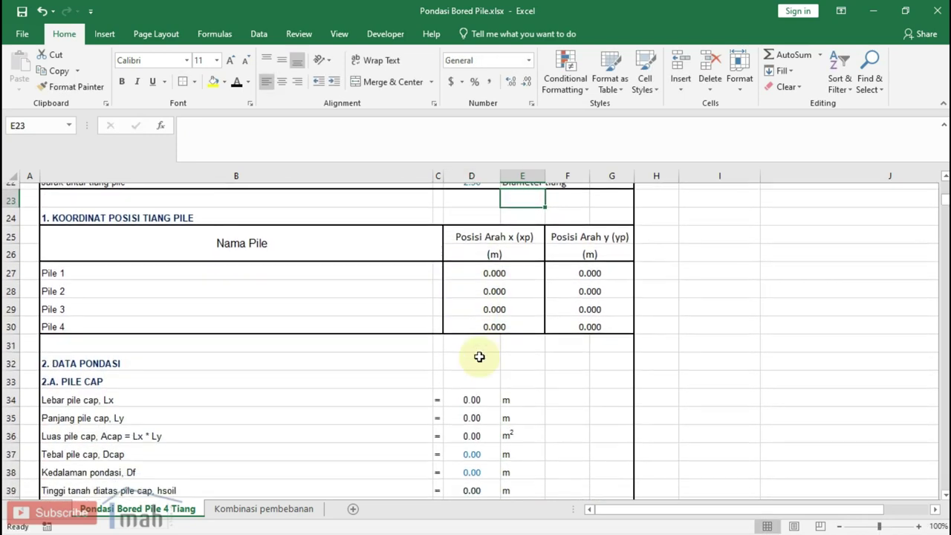
pyautogui.scroll(-1, 479, 356)
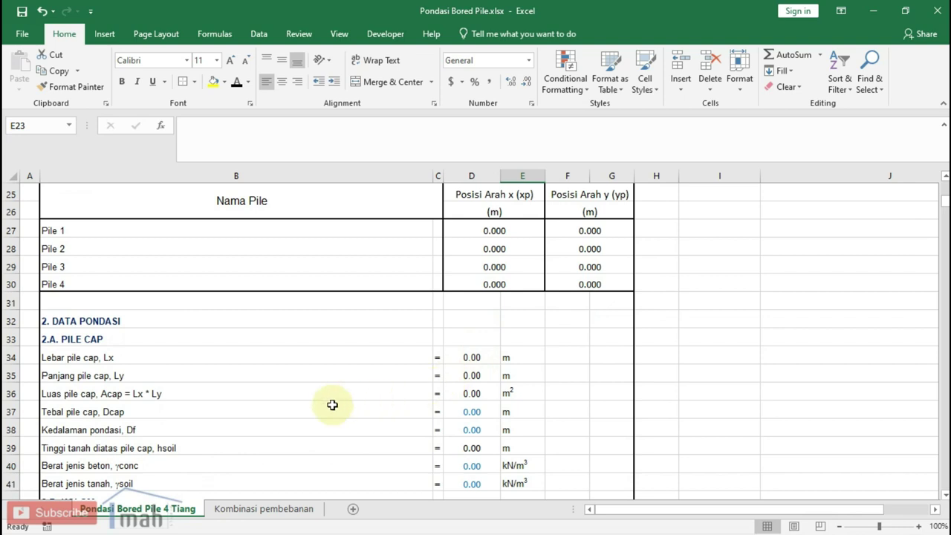
pyautogui.click(463, 412)
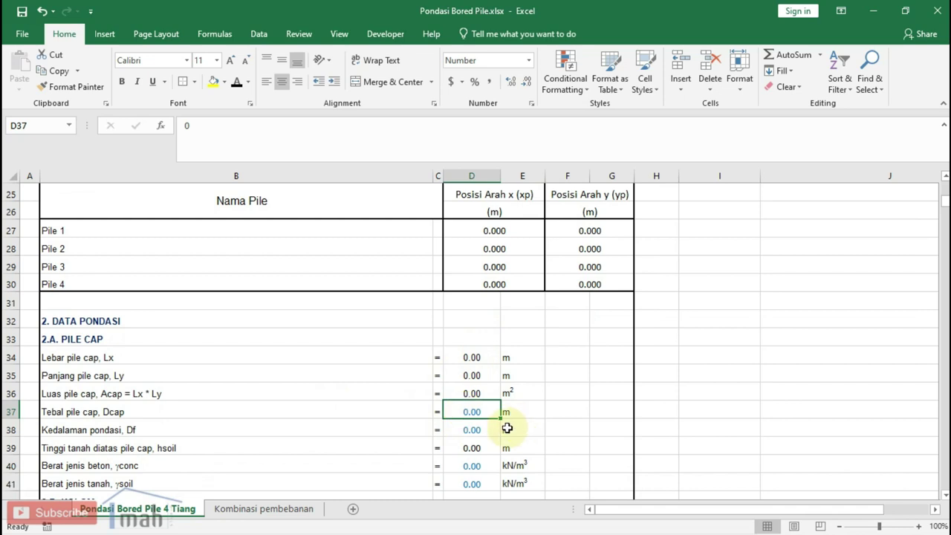
pyautogui.write('0.5')
pyautogui.click(556, 412)
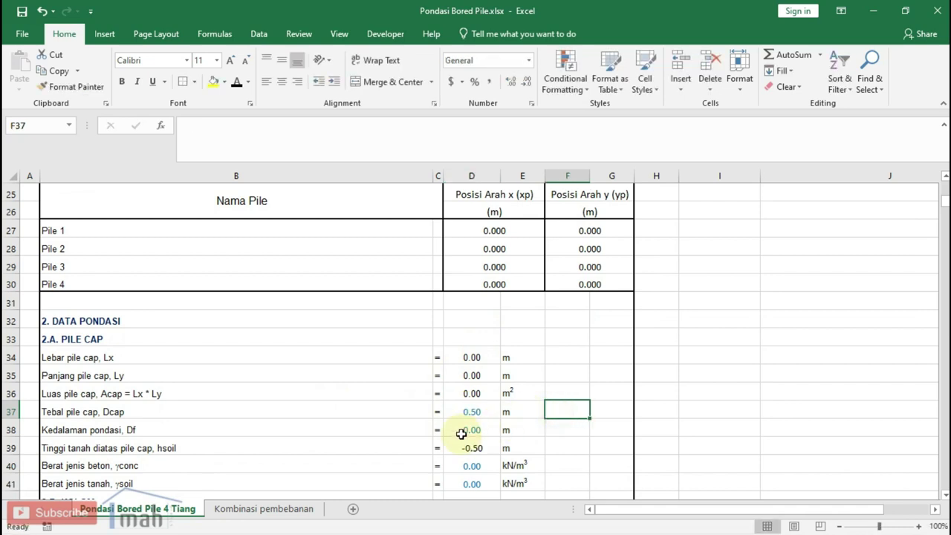
pyautogui.click(469, 428)
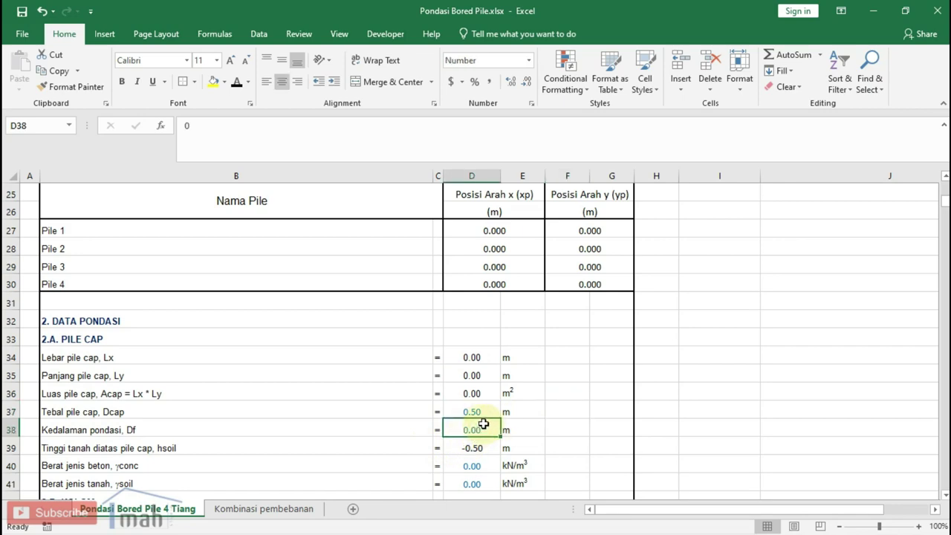
pyautogui.scroll(2, 483, 423)
pyautogui.scroll(5, 485, 424)
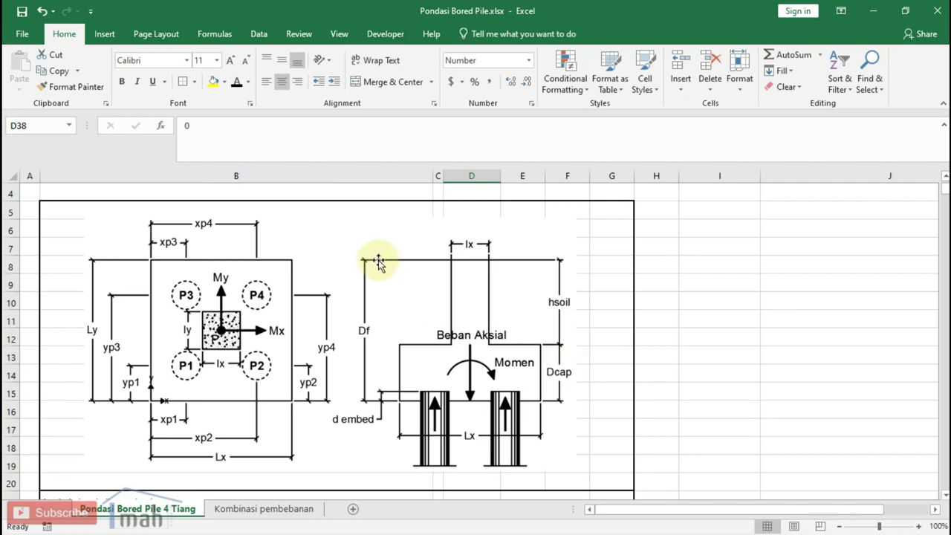
pyautogui.scroll(-3, 495, 333)
pyautogui.scroll(-4, 496, 333)
pyautogui.press('F2')
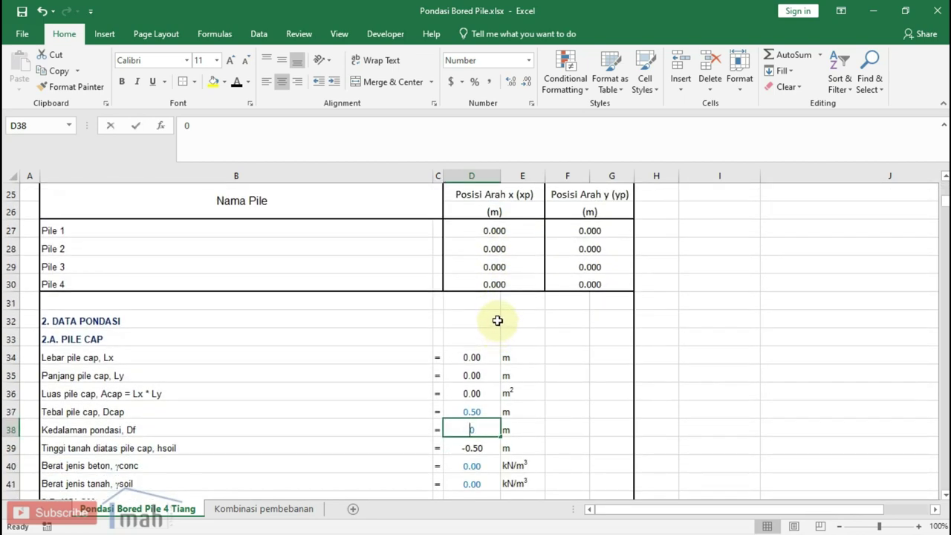
pyautogui.write('1.5')
pyautogui.click(545, 362)
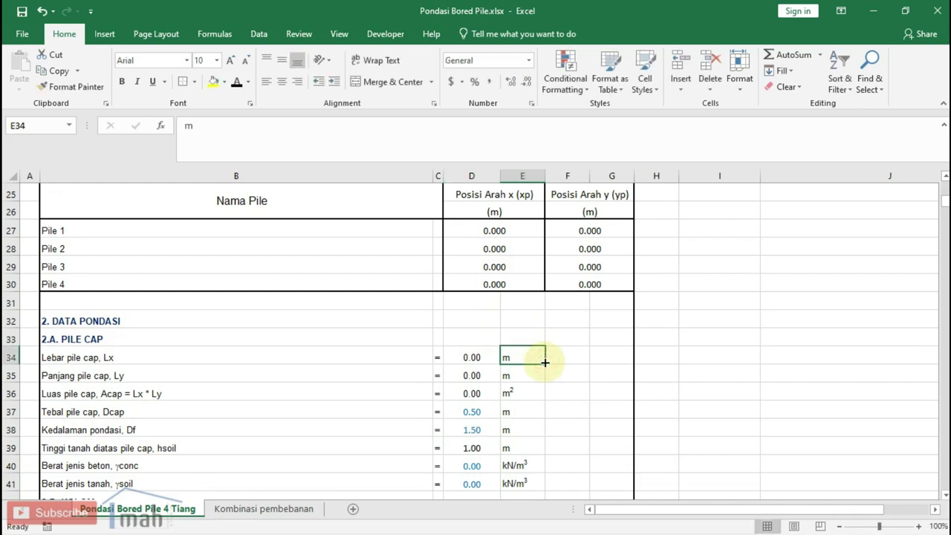
# Step: Enter concrete unit weight 24 and soil unit weight 16 kN/m³
pyautogui.scroll(-1, 508, 395)
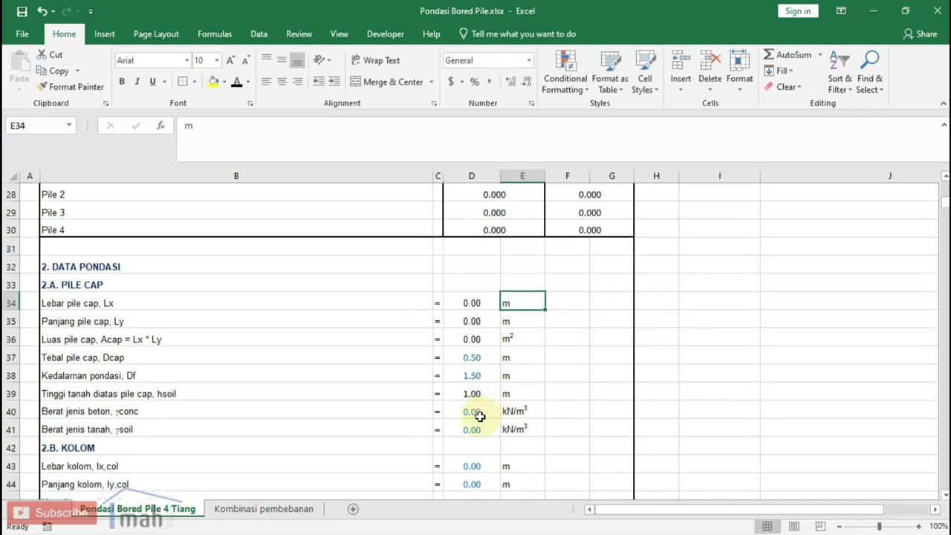
pyautogui.click(481, 413)
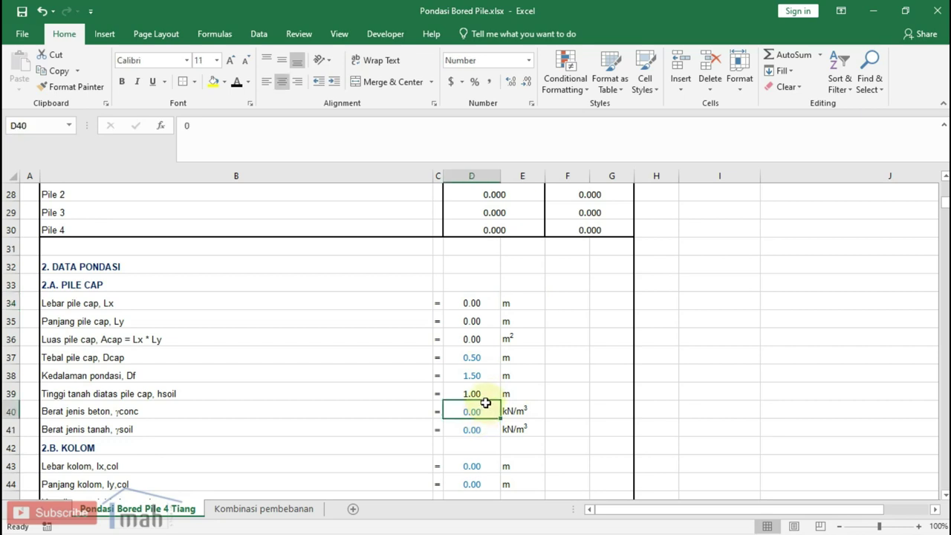
pyautogui.write('24')
pyautogui.click(554, 398)
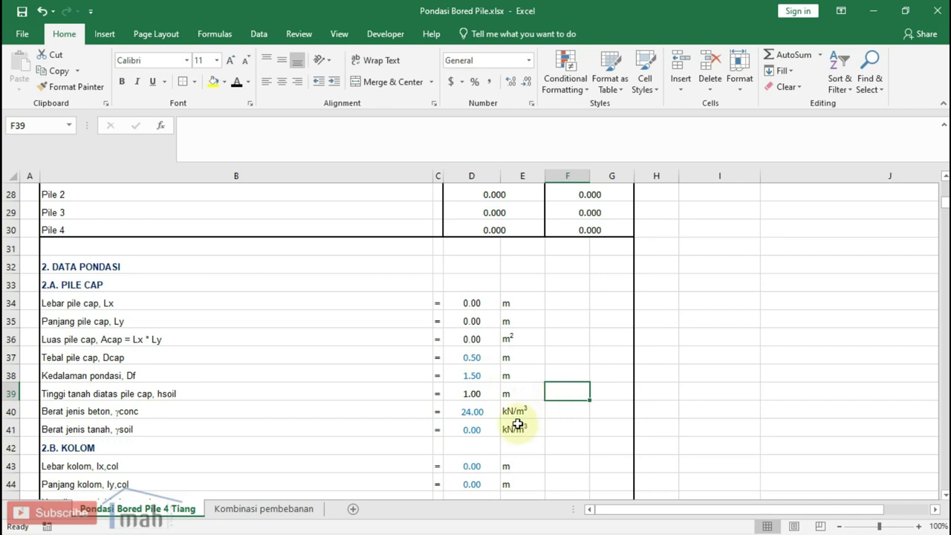
pyautogui.click(476, 428)
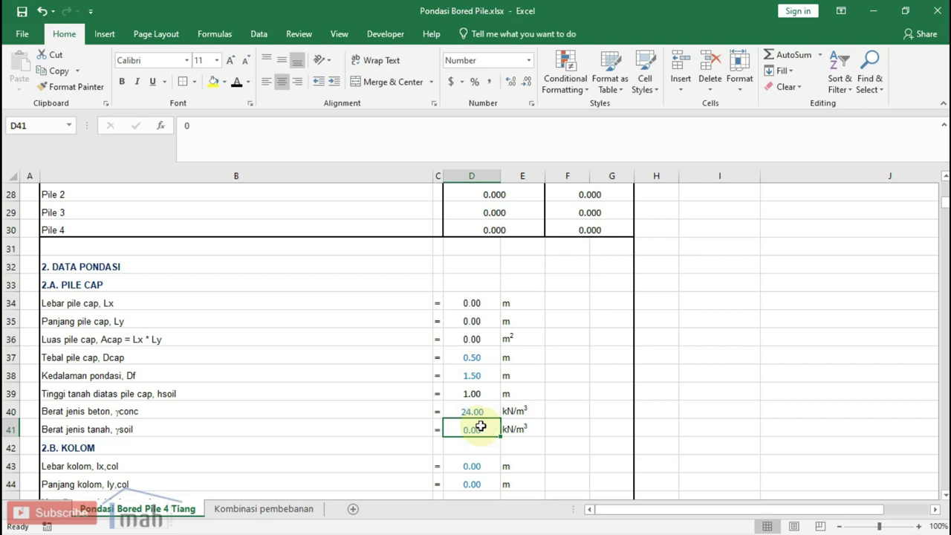
pyautogui.write('16')
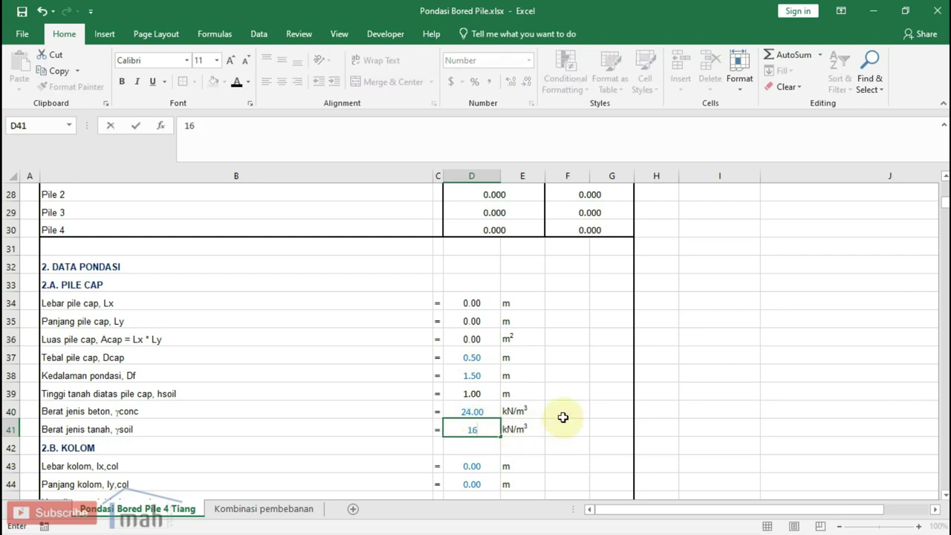
pyautogui.click(563, 417)
pyautogui.scroll(-1, 523, 419)
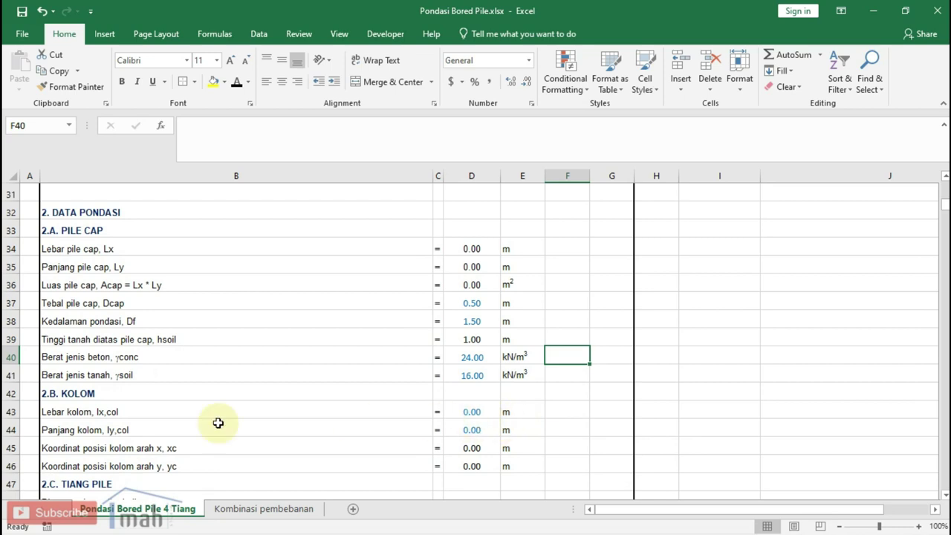
# Step: Enter 0.40 m for both column width lx,col (D43) and column length ly,col (D44)
pyautogui.click(483, 409)
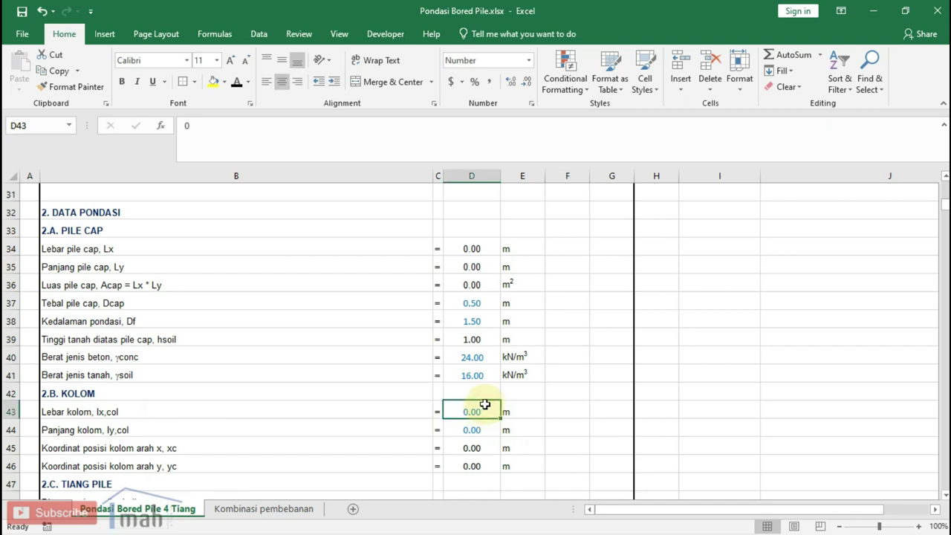
pyautogui.click(569, 524)
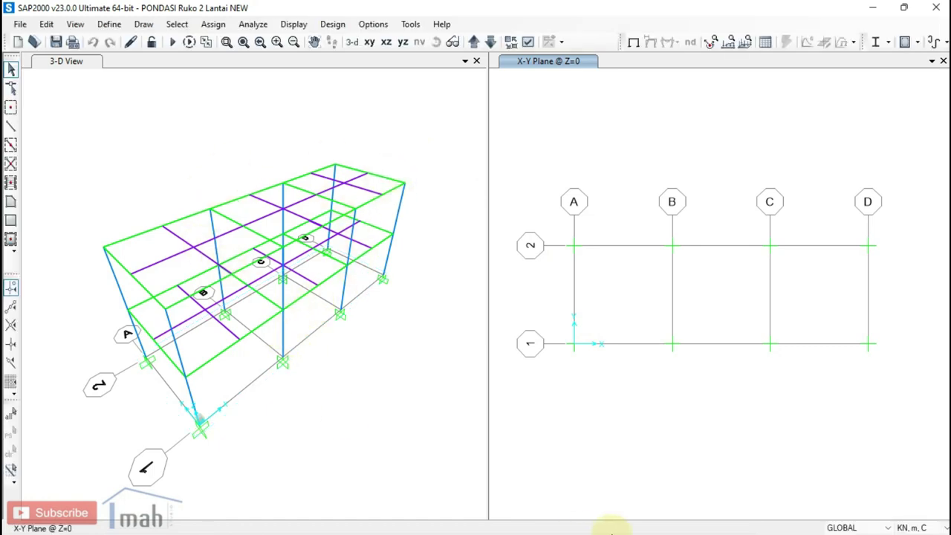
pyautogui.moveTo(611, 532)
pyautogui.click(547, 518)
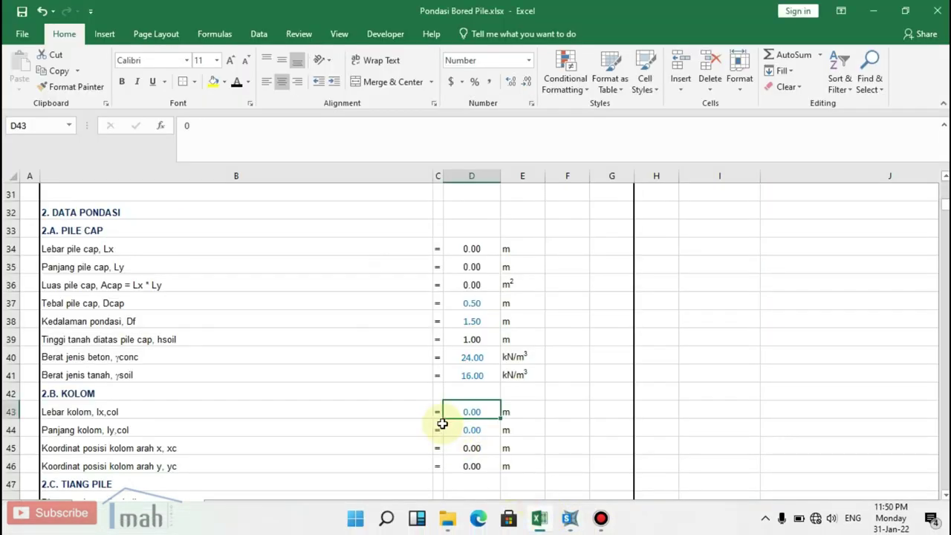
pyautogui.write('0.4')
pyautogui.press('Return')
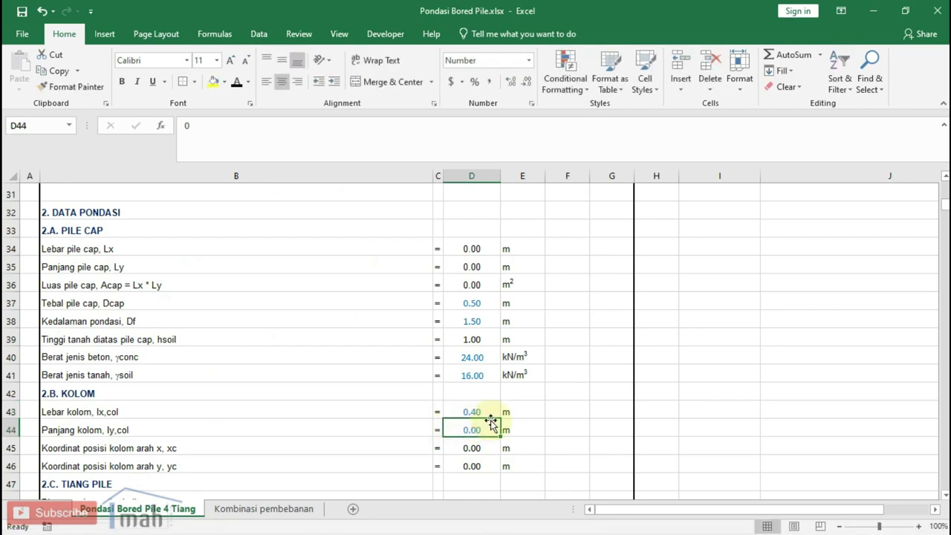
pyautogui.write('0.4')
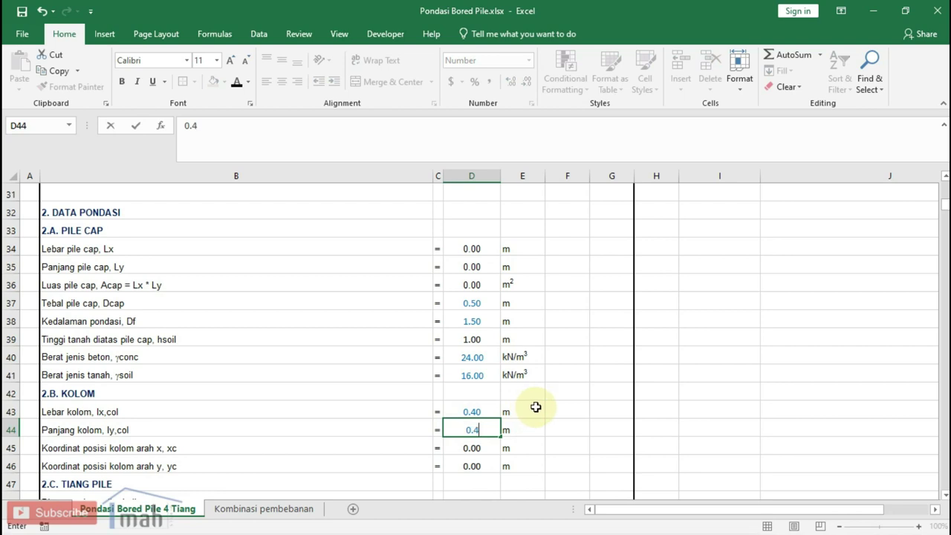
pyautogui.click(535, 409)
pyautogui.scroll(-1, 528, 414)
pyautogui.click(471, 448)
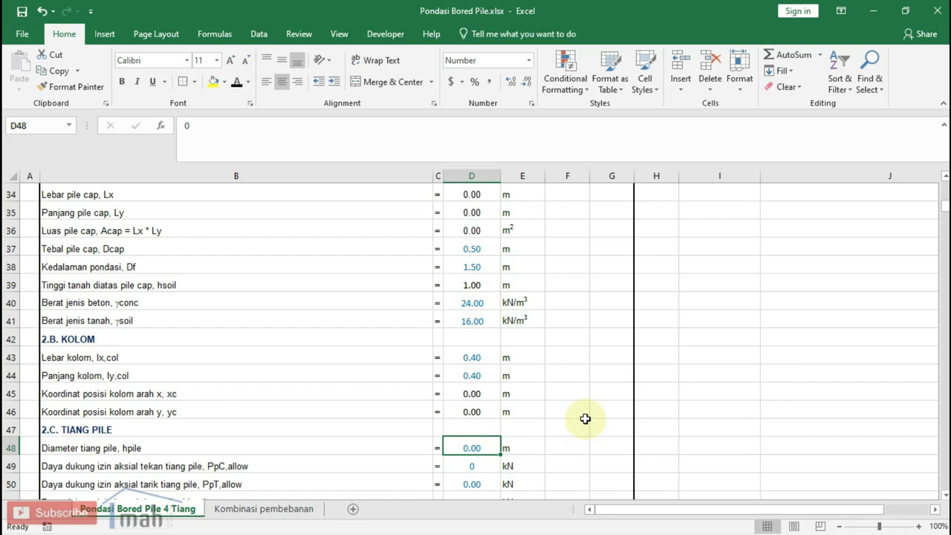
# Step: Enter pile diameter 0.30 m and allowable compression capacity 300 kN
pyautogui.write('0.')
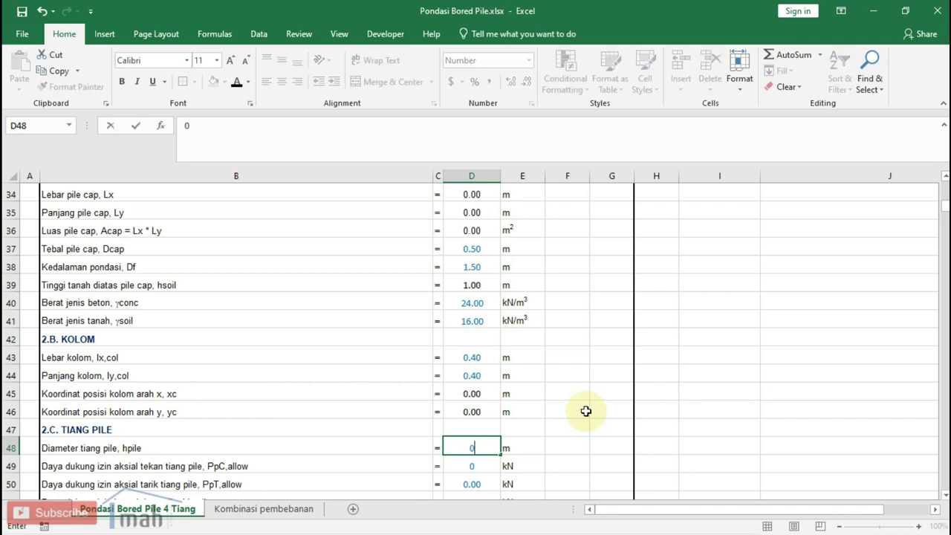
pyautogui.write('30')
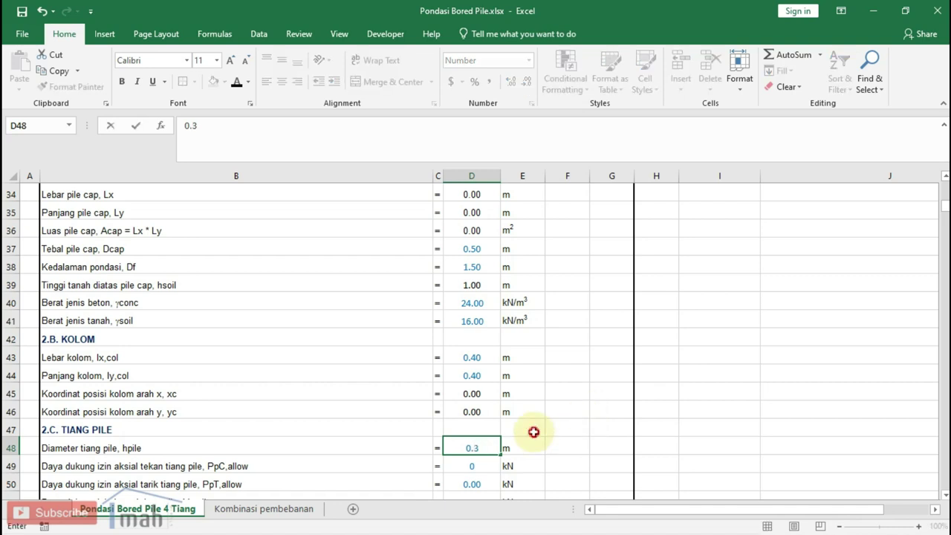
pyautogui.click(533, 430)
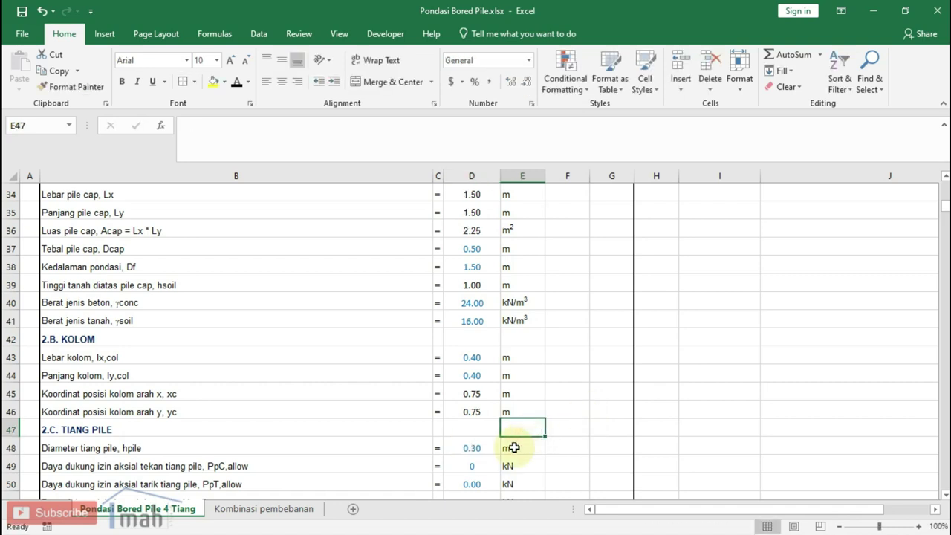
pyautogui.click(484, 481)
pyautogui.click(484, 463)
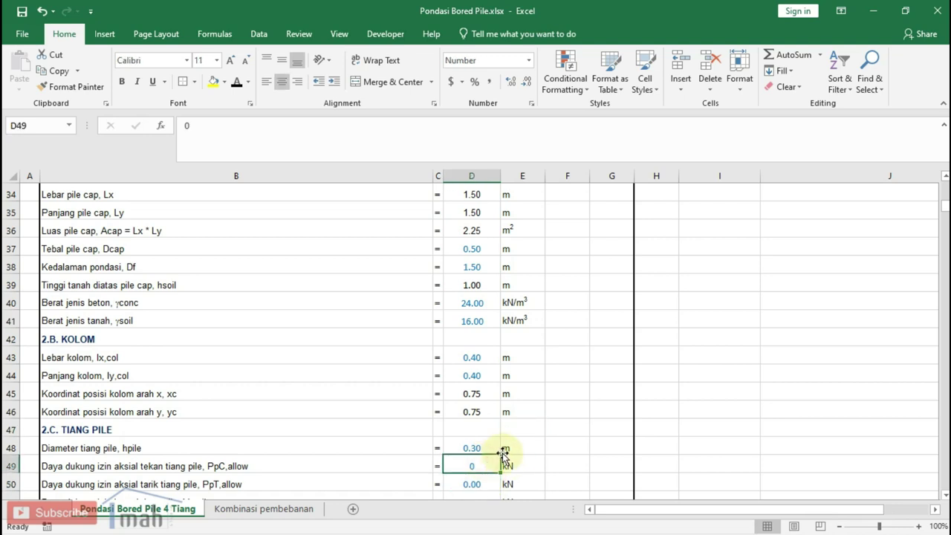
pyautogui.scroll(-1, 503, 456)
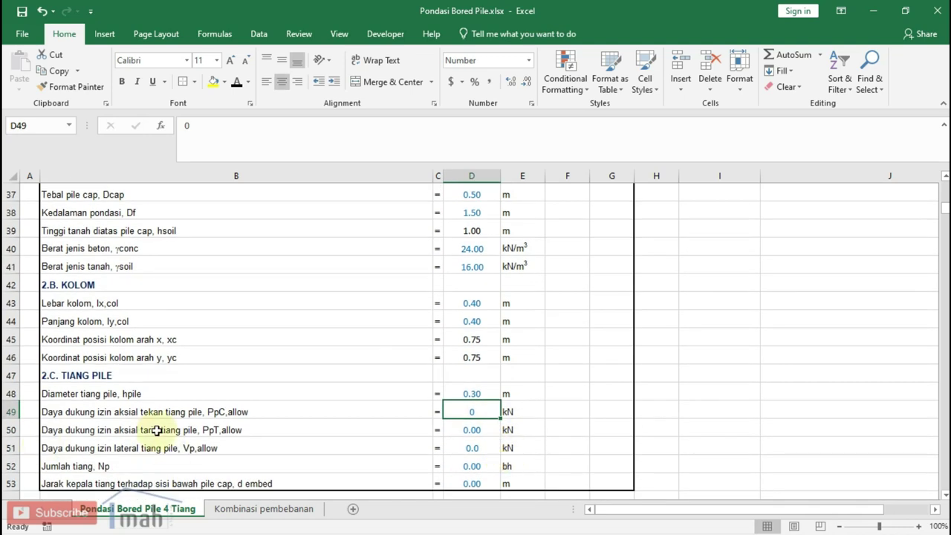
pyautogui.write('300')
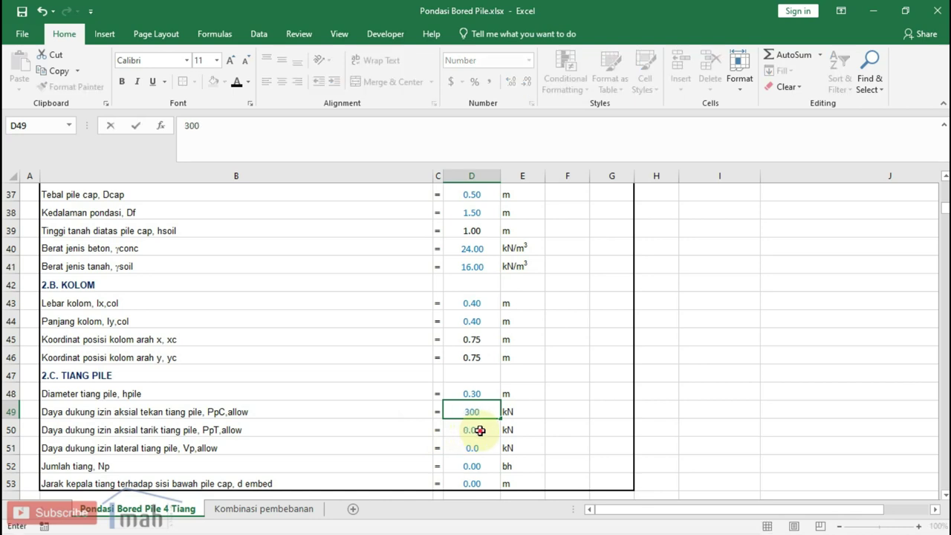
pyautogui.click(480, 431)
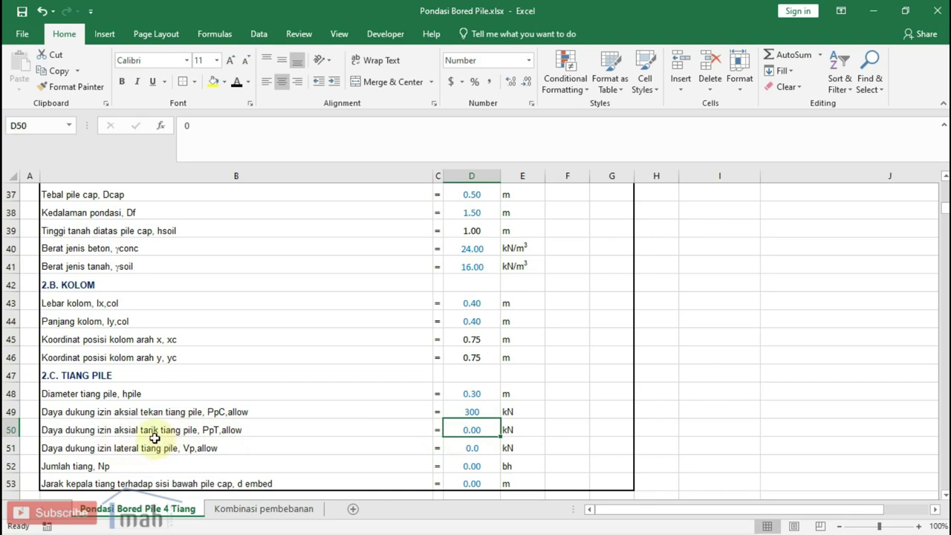
# Step: Enter 30 kN allowable lateral capacity and recheck both capacity values
pyautogui.click(474, 448)
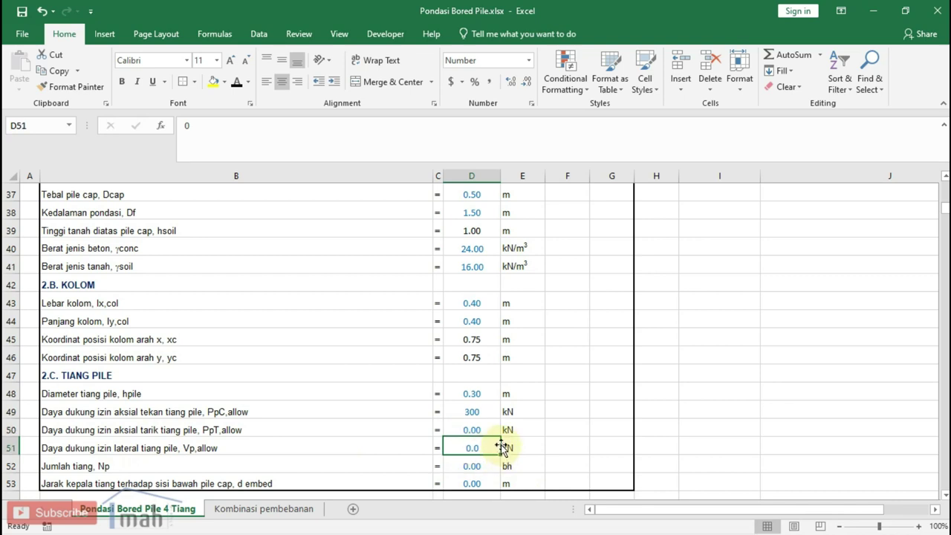
pyautogui.write('30')
pyautogui.click(539, 423)
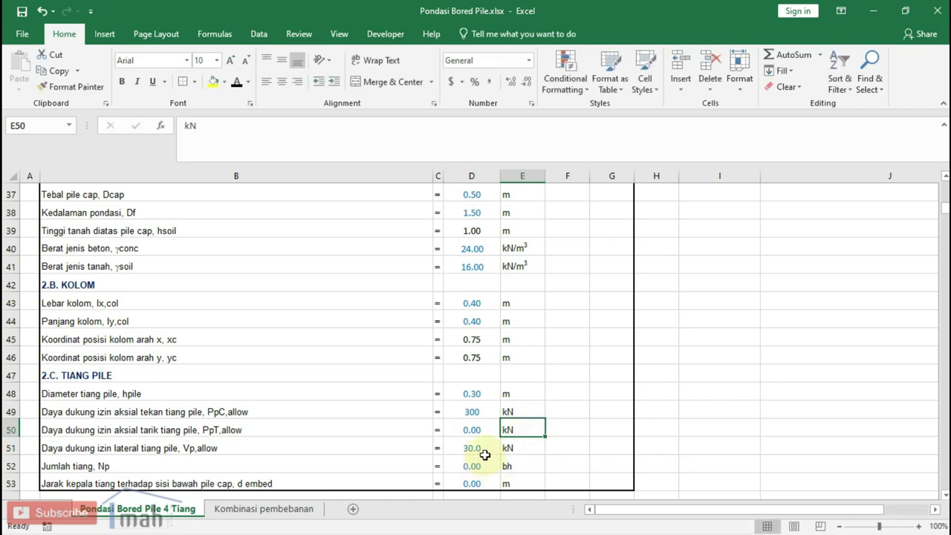
pyautogui.click(473, 410)
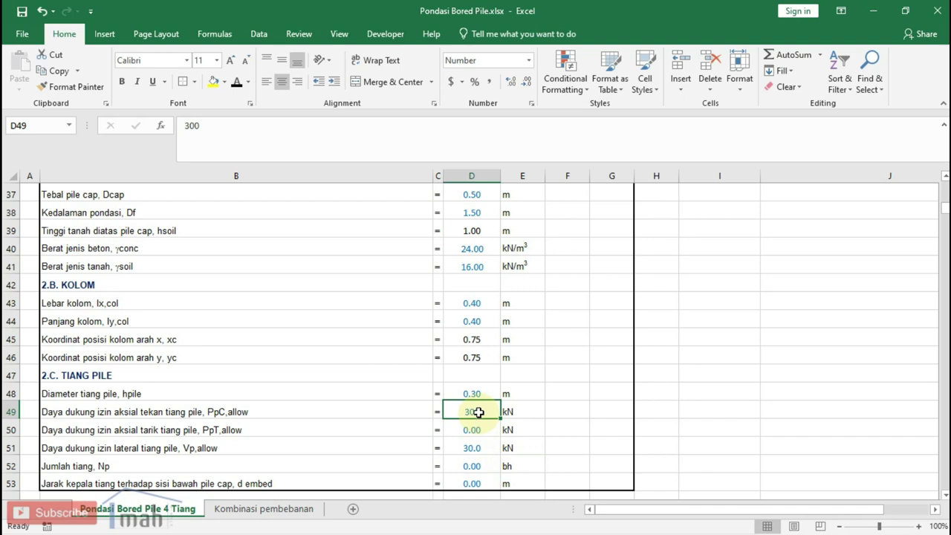
pyautogui.click(483, 447)
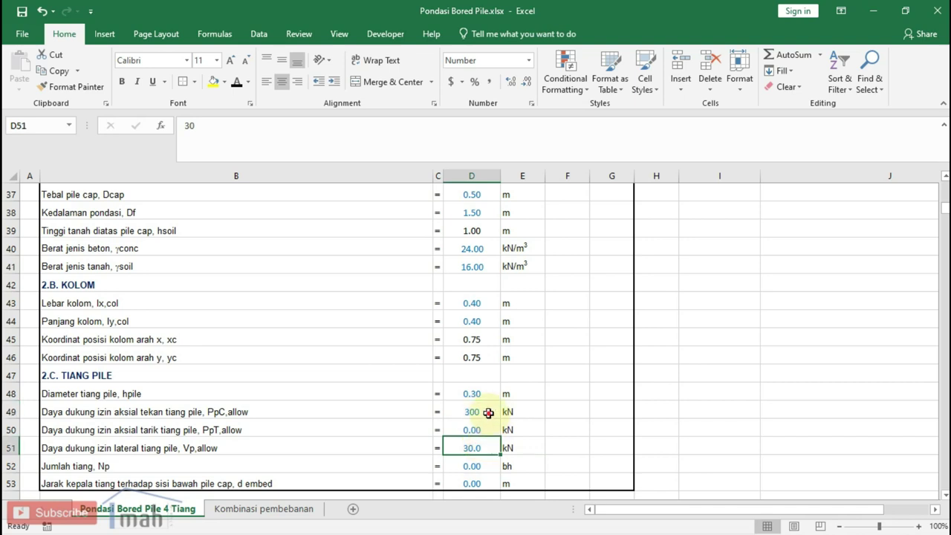
pyautogui.click(488, 412)
pyautogui.click(484, 447)
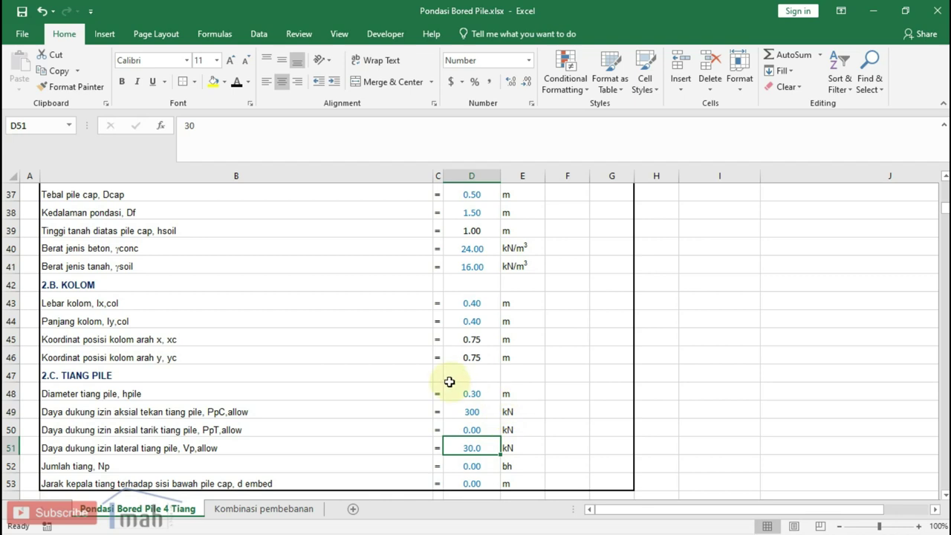
pyautogui.click(482, 410)
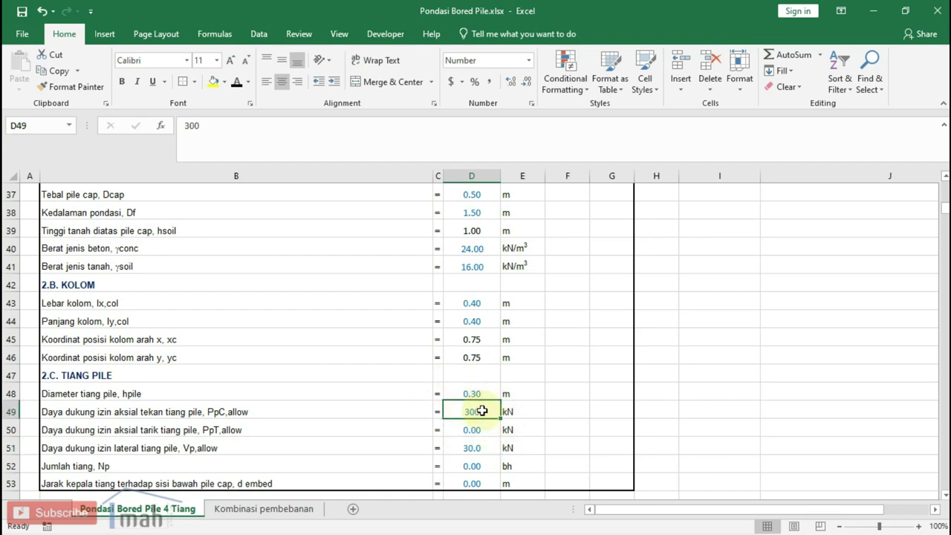
pyautogui.click(472, 447)
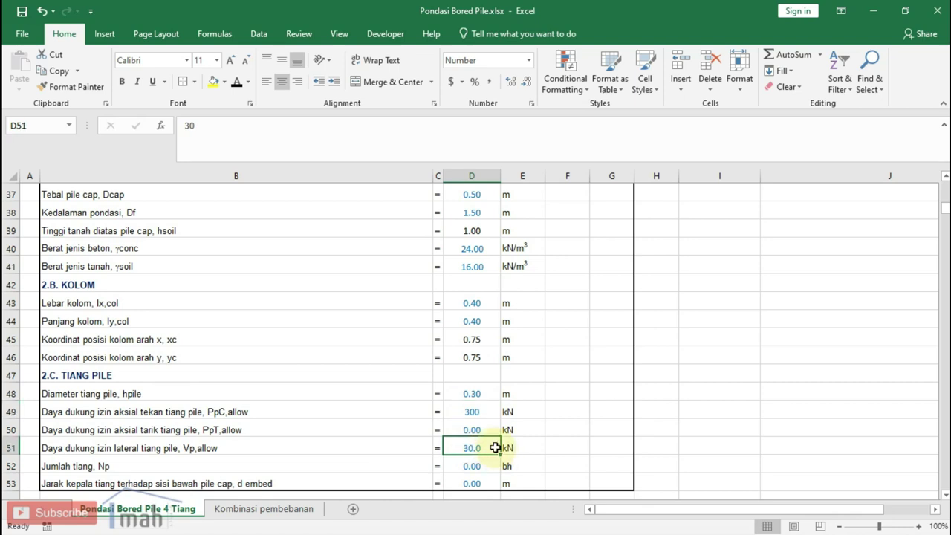
pyautogui.click(481, 465)
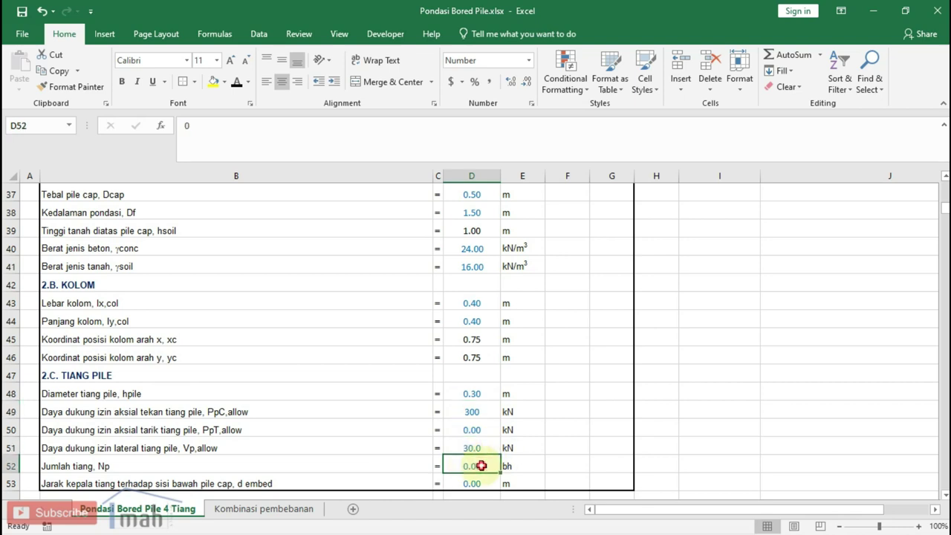
# Step: Set the number of piles to 4
pyautogui.scroll(1, 485, 457)
pyautogui.scroll(5, 485, 457)
pyautogui.scroll(3, 487, 416)
pyautogui.scroll(3, 491, 392)
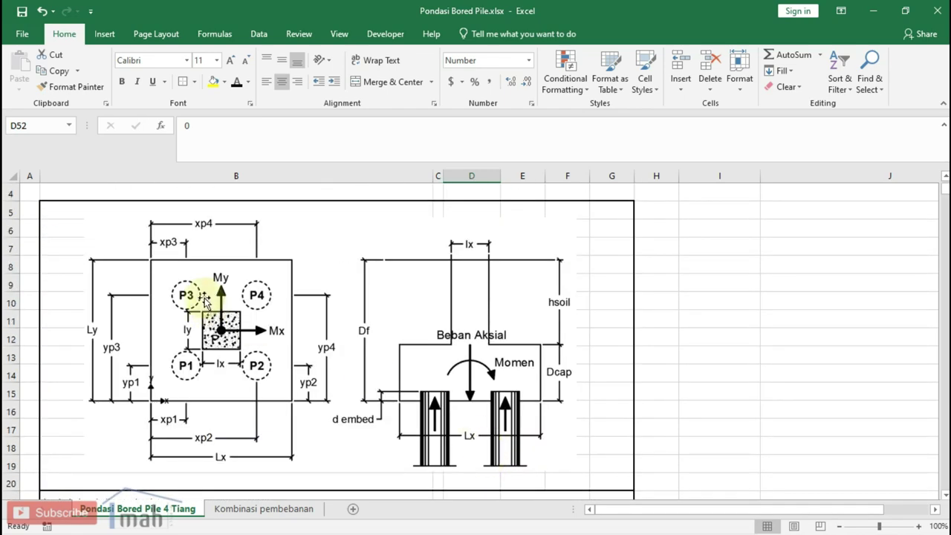
pyautogui.scroll(-6, 476, 391)
pyautogui.scroll(-3, 490, 384)
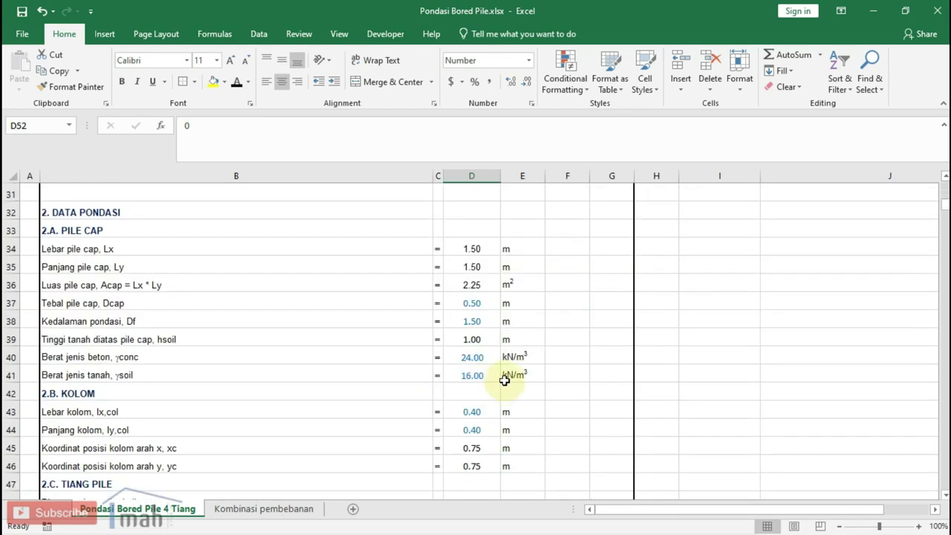
pyautogui.scroll(-2, 503, 382)
pyautogui.write('4')
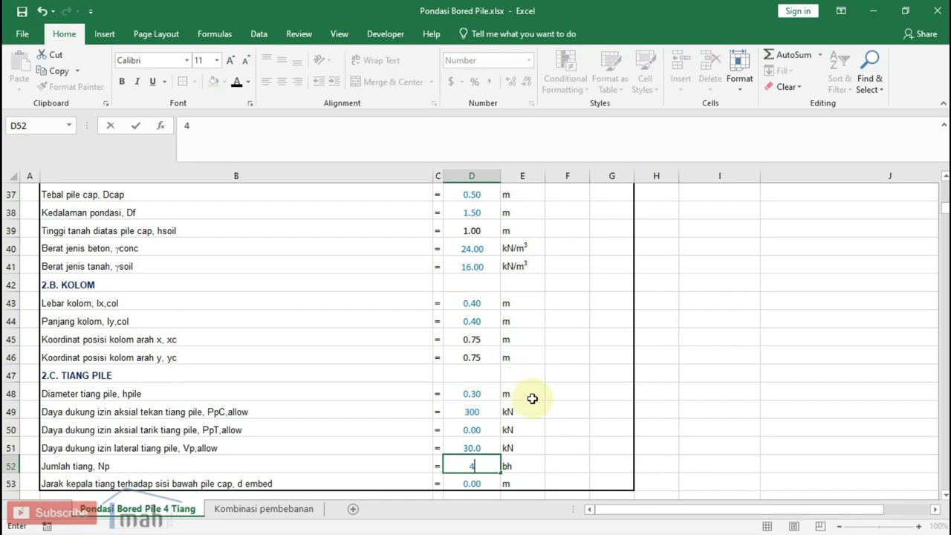
pyautogui.click(568, 411)
pyautogui.scroll(-2, 529, 399)
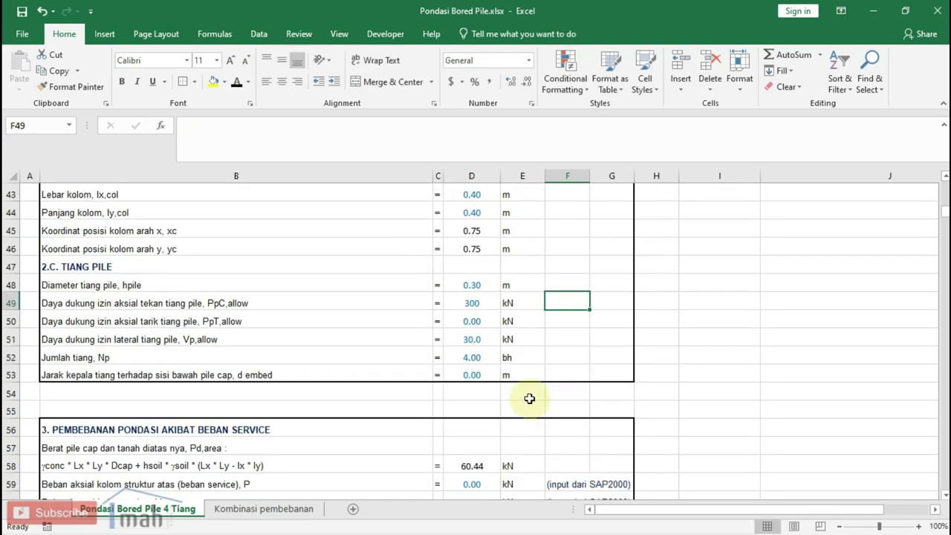
# Step: Enter 0.10 m as the pile embedment depth d embed in D53
pyautogui.click(481, 374)
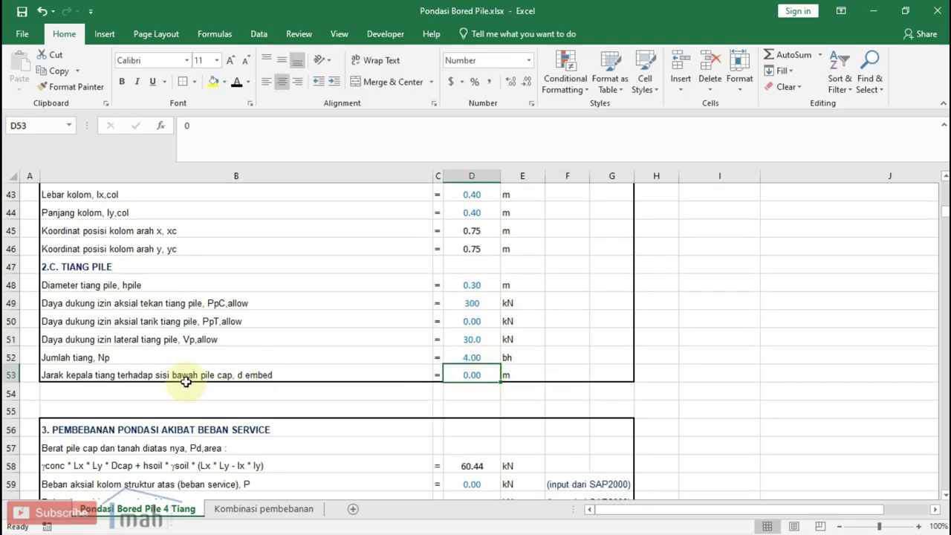
pyautogui.scroll(4, 364, 416)
pyautogui.scroll(8, 364, 419)
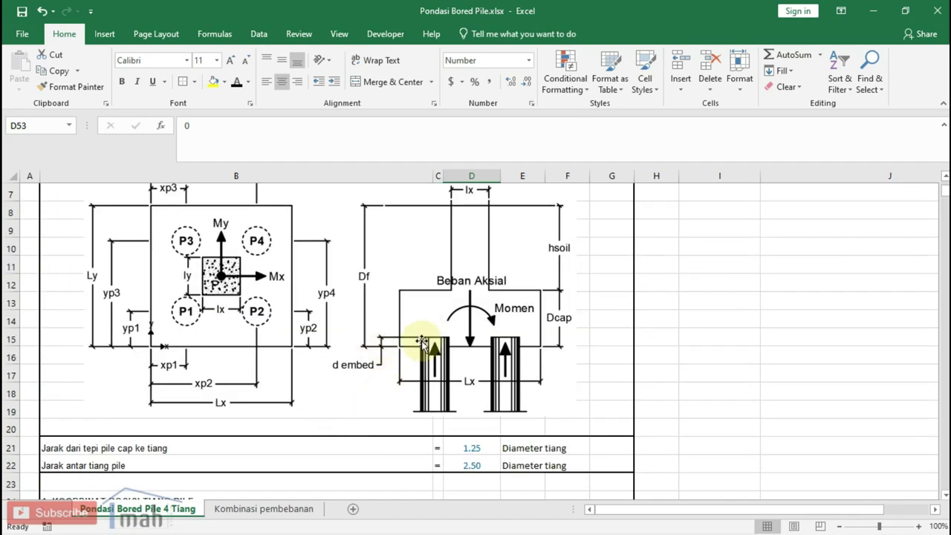
pyautogui.scroll(-1, 409, 359)
pyautogui.scroll(-2, 409, 360)
pyautogui.scroll(-5, 410, 360)
pyautogui.scroll(-2, 409, 361)
pyautogui.scroll(-2, 452, 375)
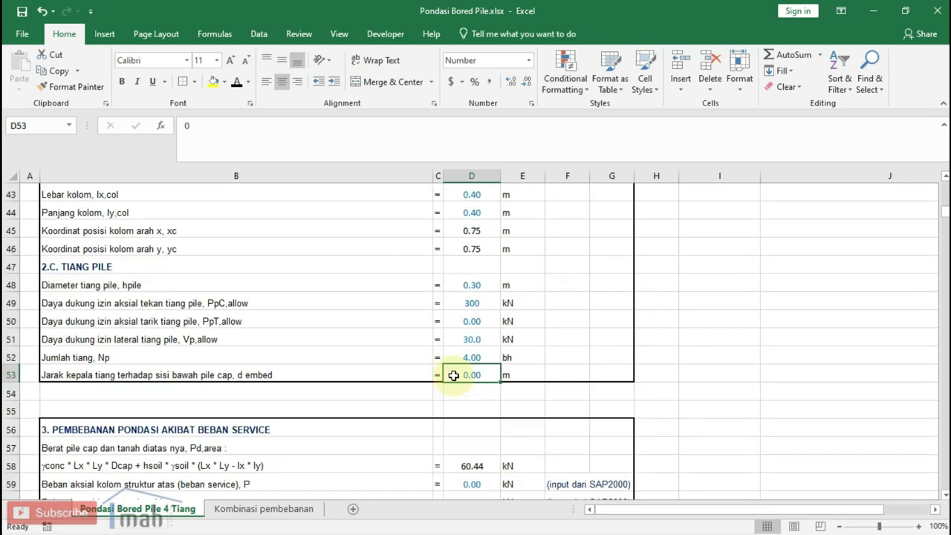
pyautogui.write('0.')
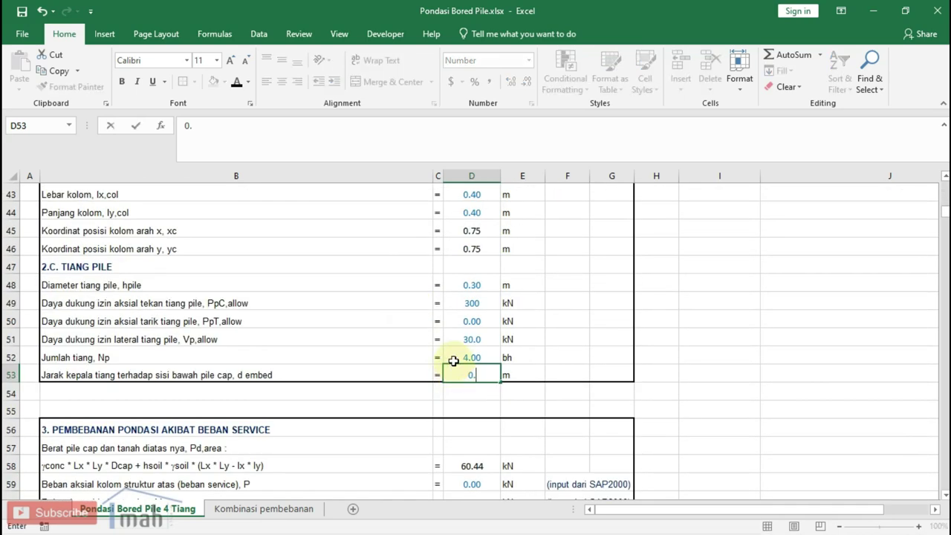
pyautogui.write('1')
pyautogui.click(549, 355)
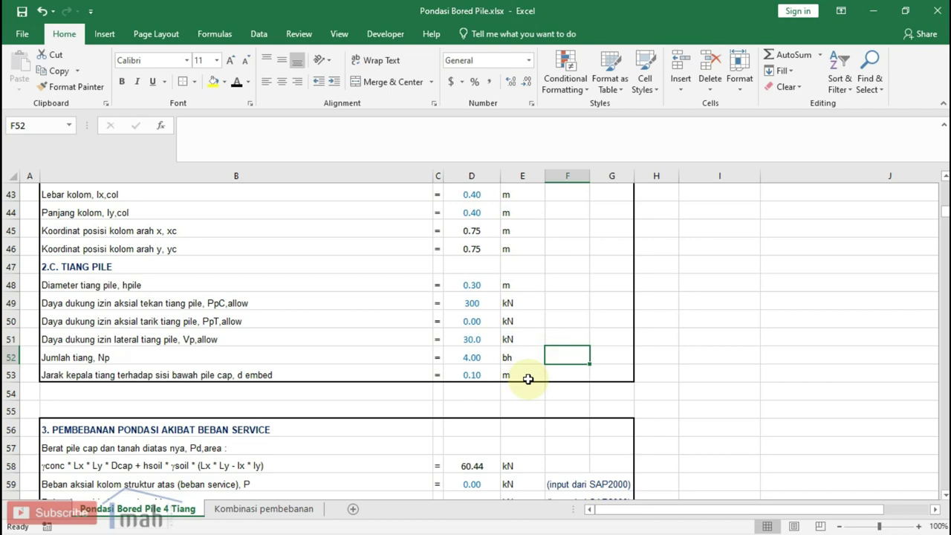
pyautogui.scroll(2, 480, 393)
pyautogui.scroll(2, 480, 394)
pyautogui.scroll(3, 480, 394)
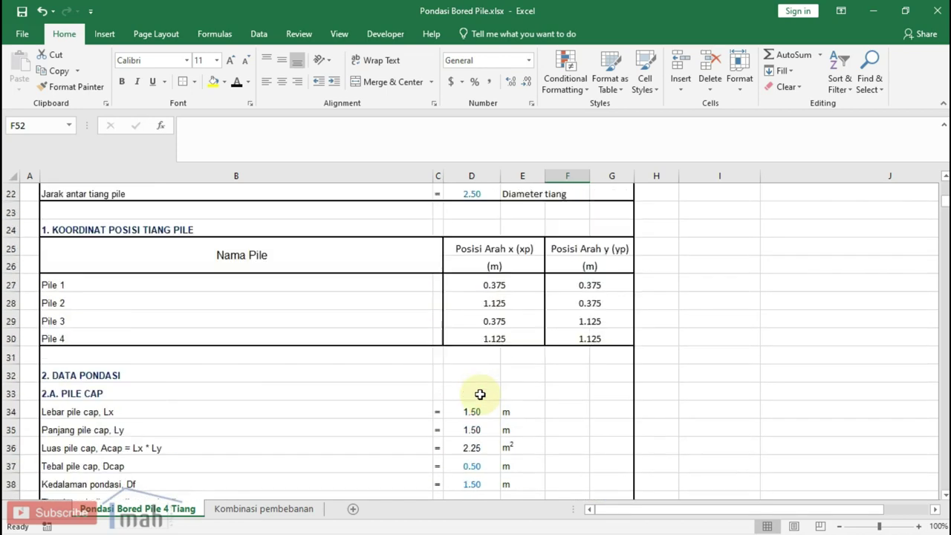
pyautogui.scroll(2, 480, 396)
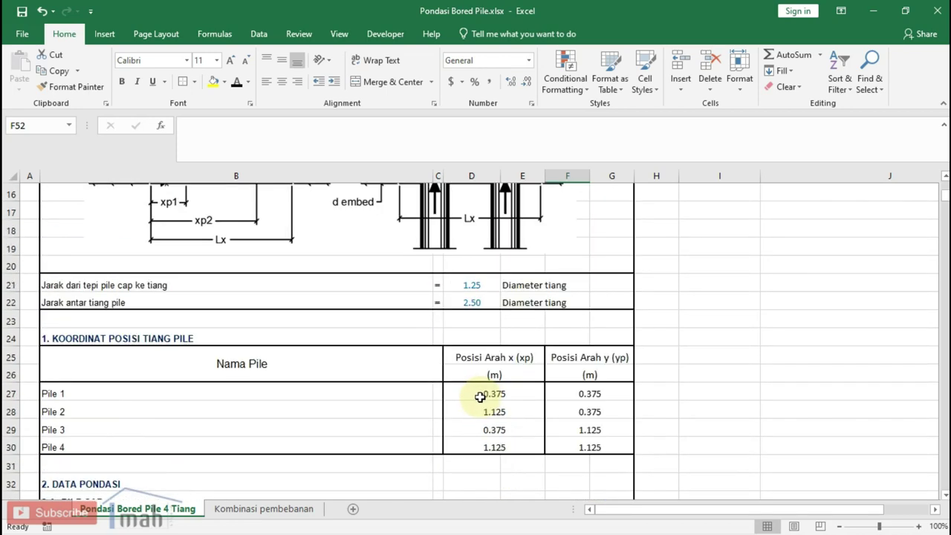
pyautogui.doubleClick(527, 393)
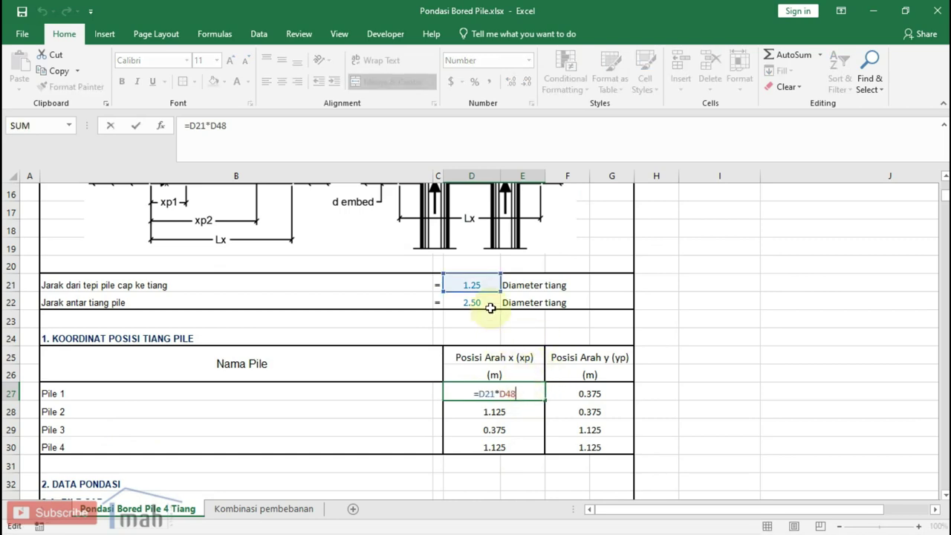
pyautogui.scroll(-3, 492, 316)
pyautogui.scroll(-5, 498, 325)
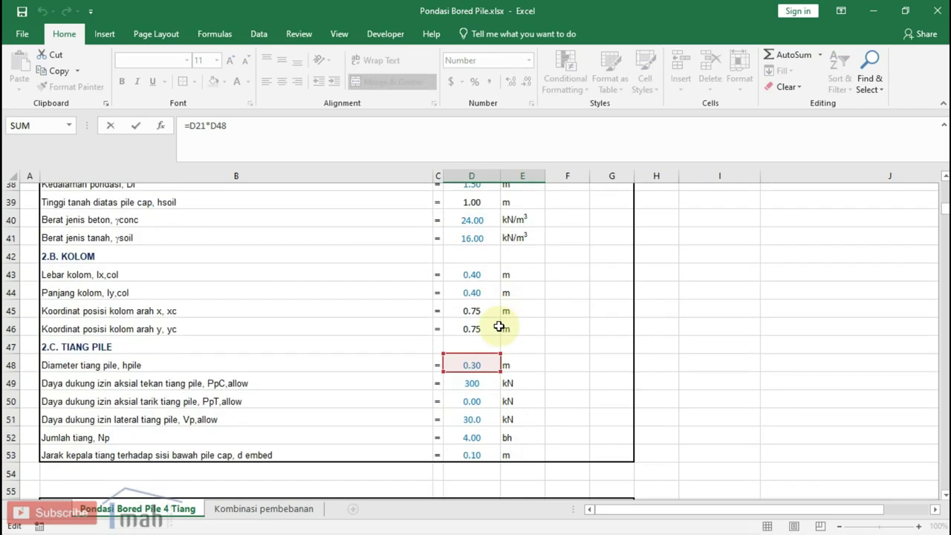
pyautogui.scroll(3, 487, 340)
pyautogui.scroll(3, 490, 343)
pyautogui.press('Escape')
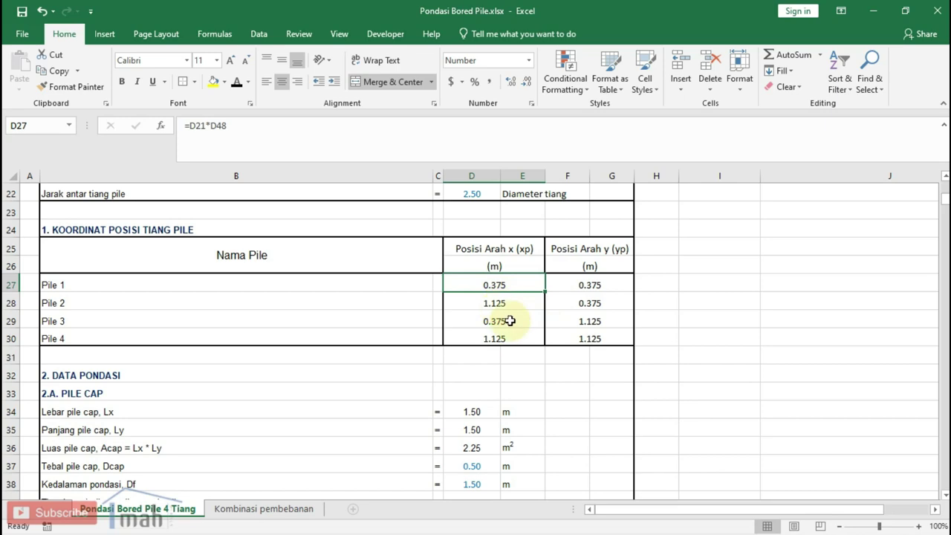
pyautogui.scroll(2, 510, 329)
pyautogui.scroll(1, 292, 307)
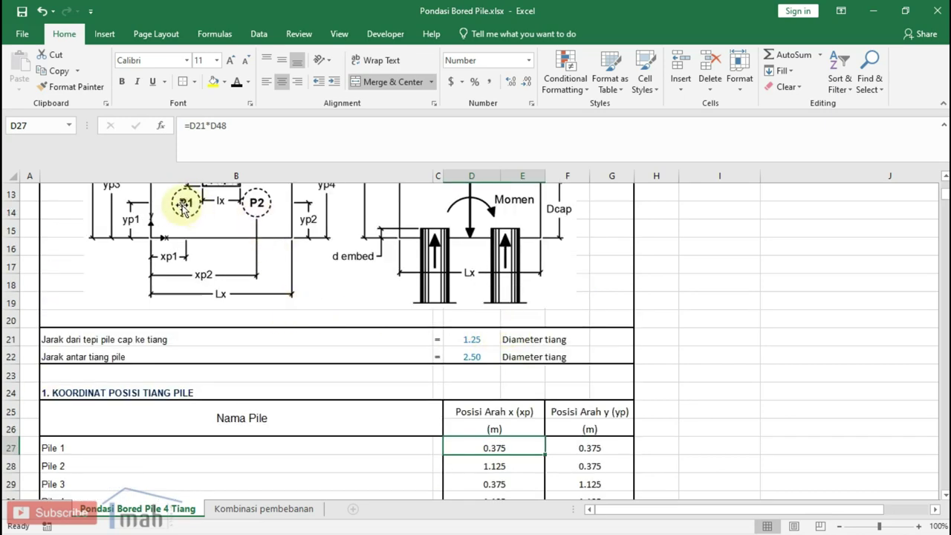
pyautogui.scroll(-1, 178, 208)
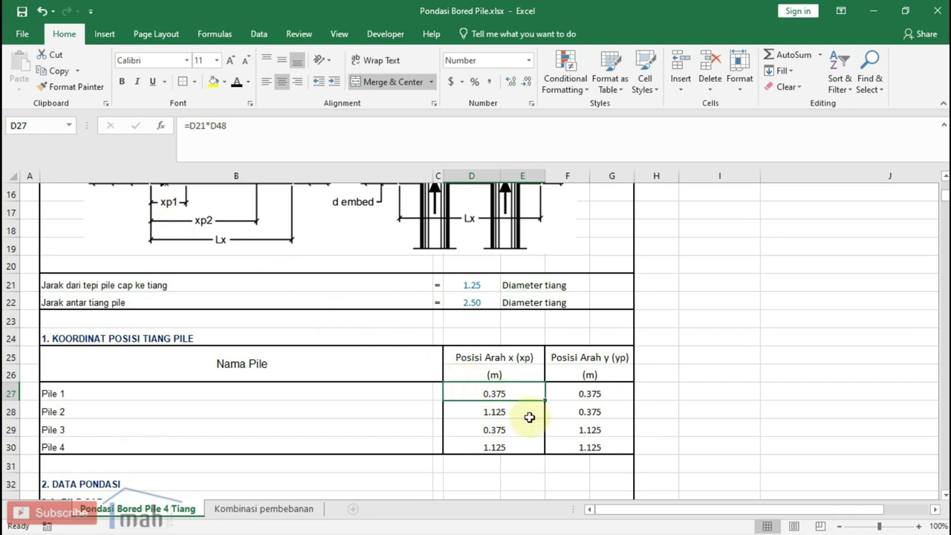
pyautogui.scroll(1, 494, 398)
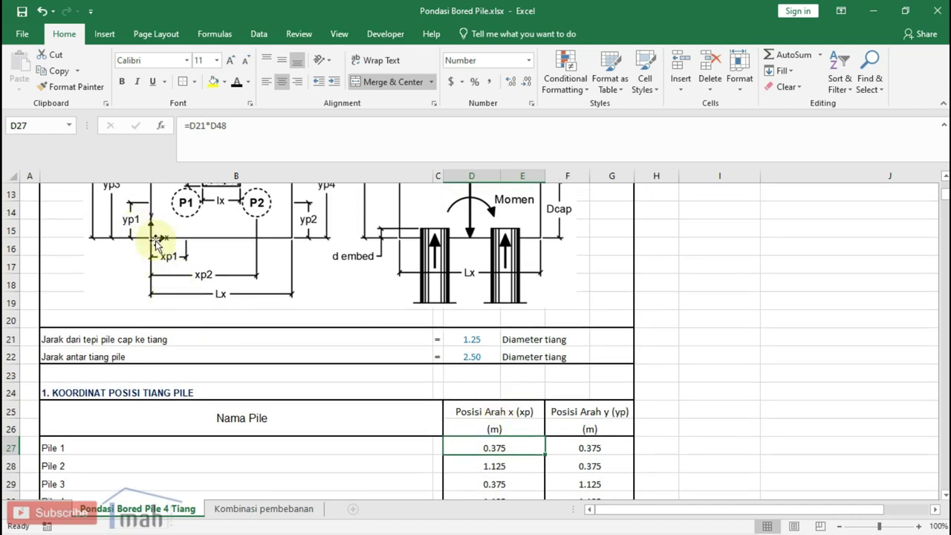
pyautogui.scroll(-1, 160, 242)
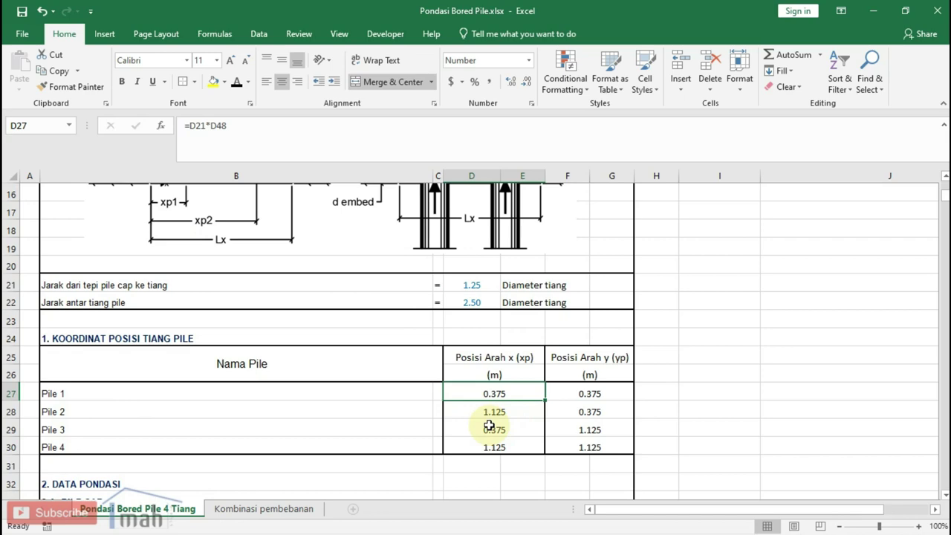
pyautogui.scroll(3, 488, 422)
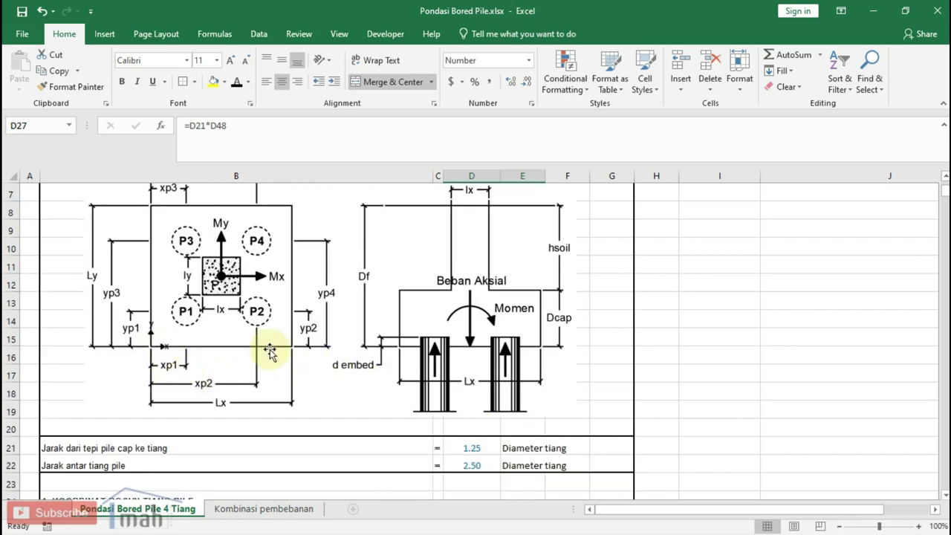
pyautogui.scroll(-3, 263, 352)
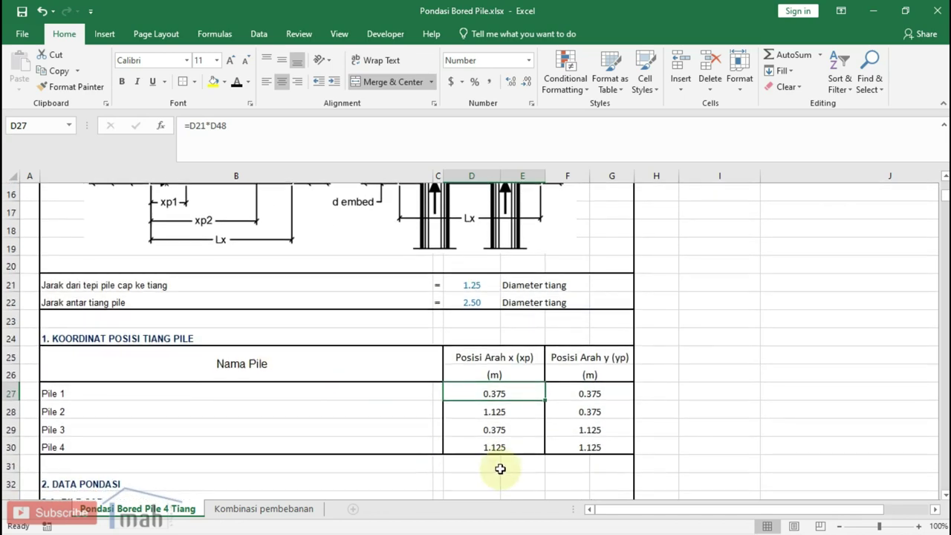
pyautogui.scroll(4, 496, 437)
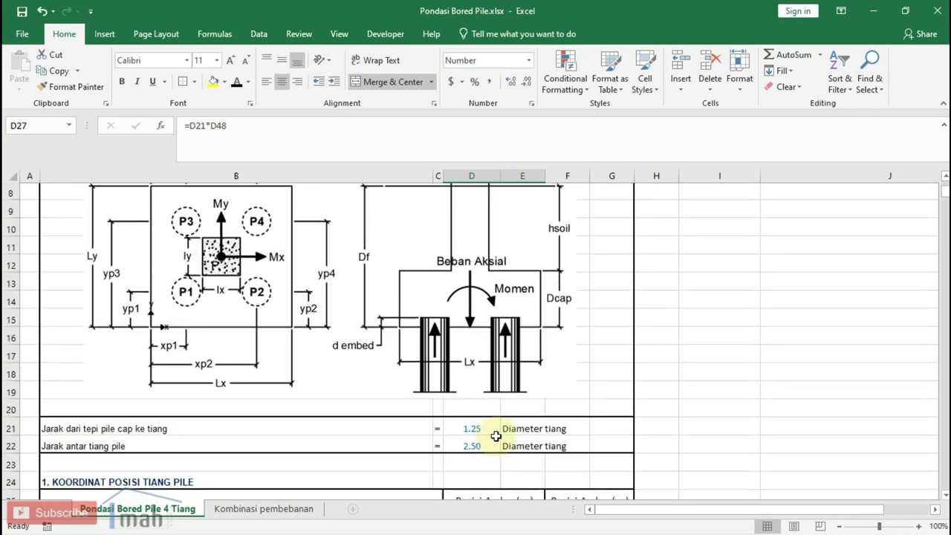
pyautogui.scroll(-3, 221, 327)
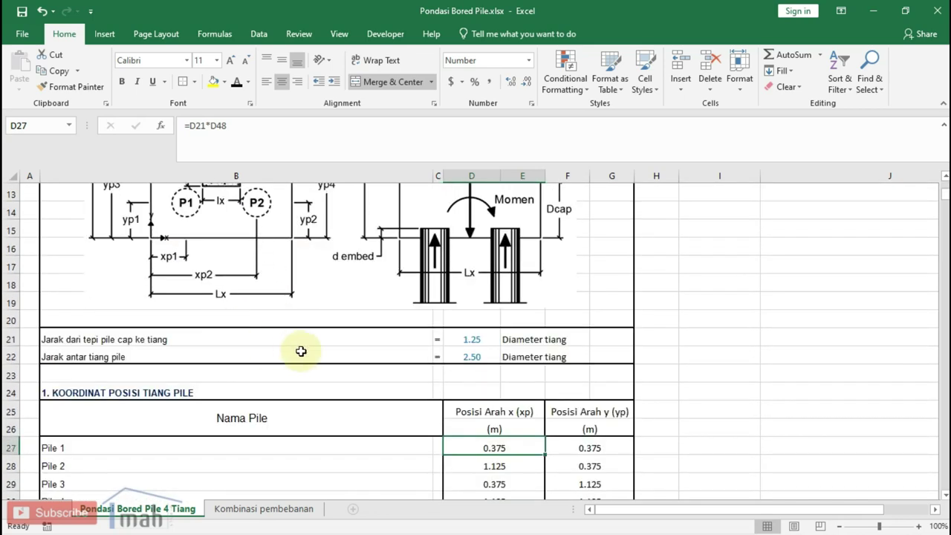
pyautogui.scroll(-2, 304, 350)
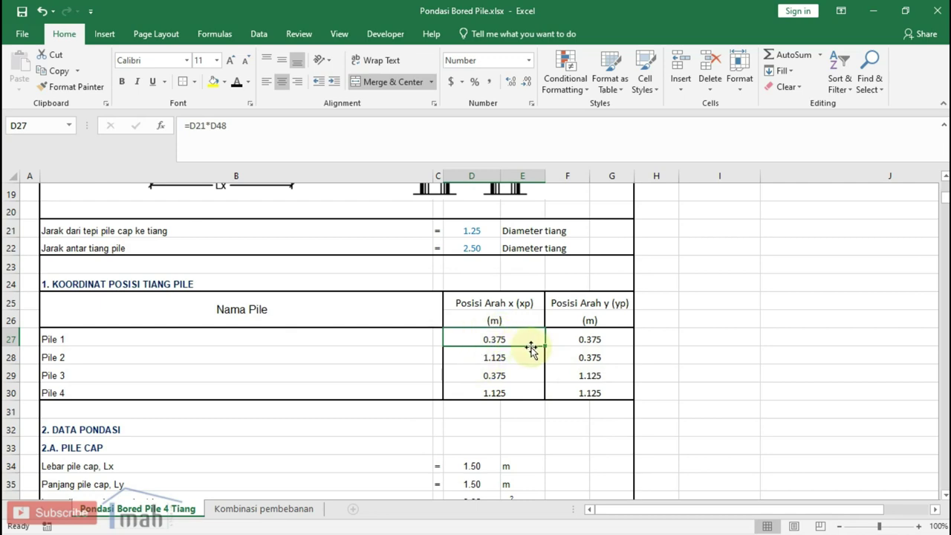
pyautogui.scroll(-1, 498, 343)
pyautogui.scroll(-1, 498, 342)
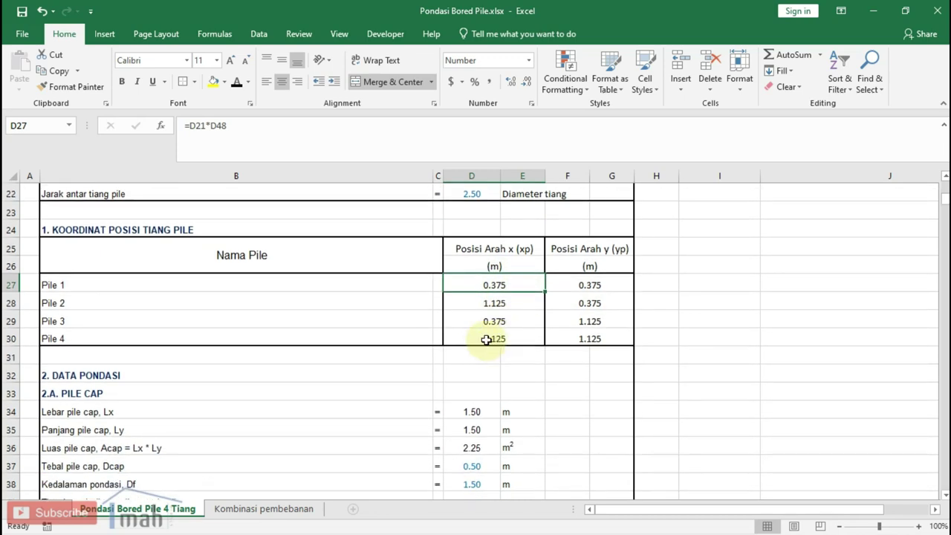
pyautogui.scroll(1, 486, 339)
pyautogui.scroll(-2, 486, 340)
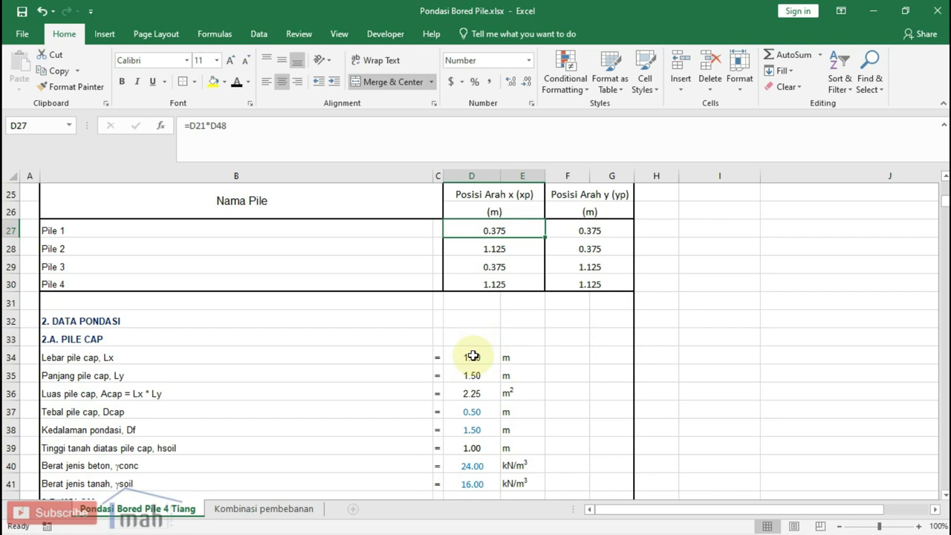
pyautogui.click(473, 355)
pyautogui.doubleClick(473, 355)
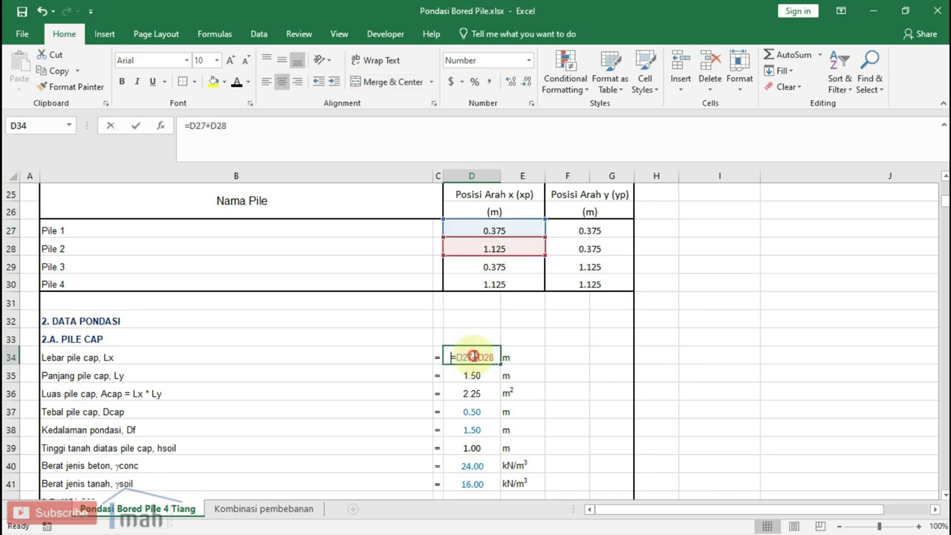
pyautogui.scroll(4, 523, 373)
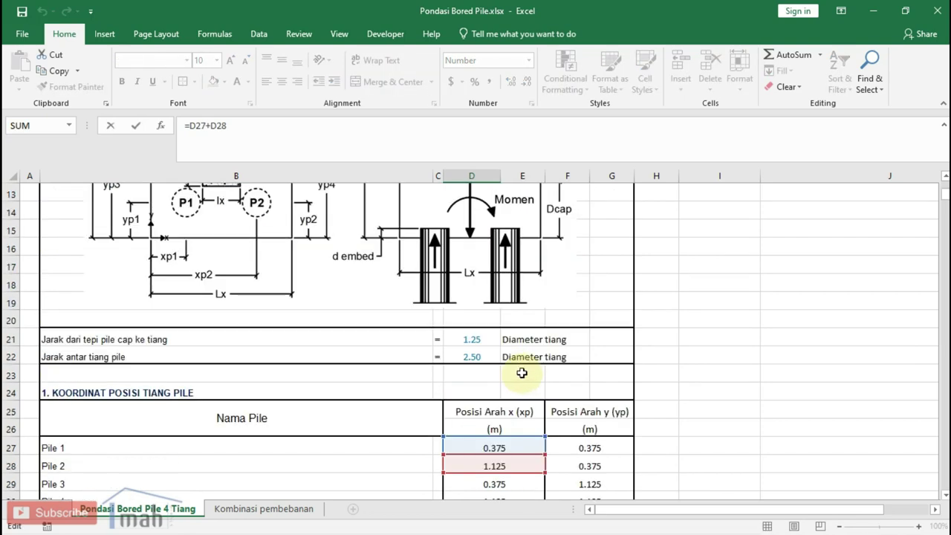
pyautogui.scroll(-3, 522, 372)
pyautogui.press('Escape')
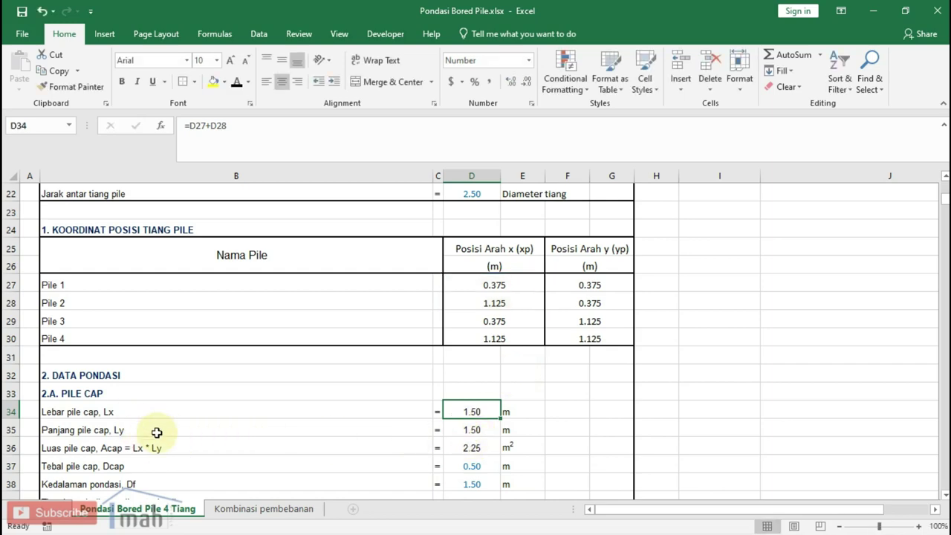
pyautogui.scroll(3, 157, 432)
pyautogui.scroll(4, 145, 401)
pyautogui.scroll(1, 97, 327)
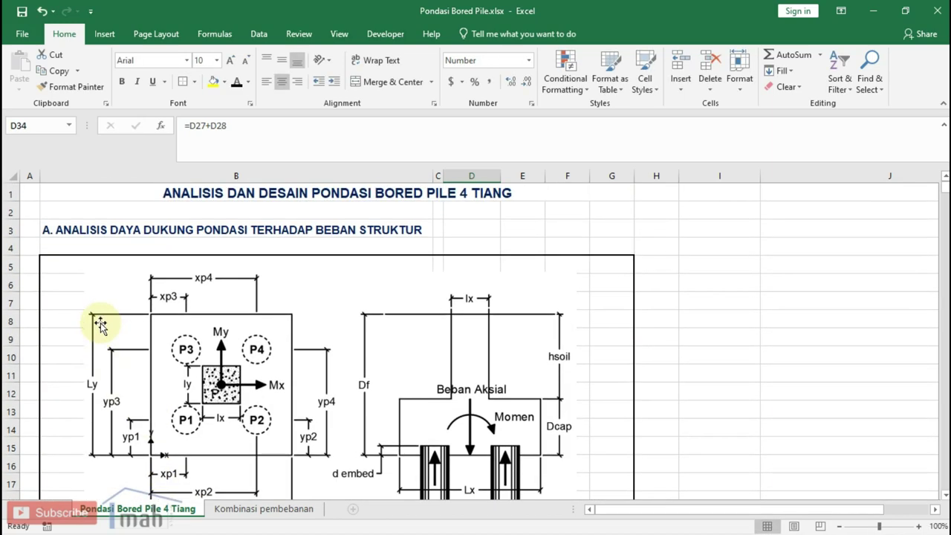
pyautogui.scroll(-2, 182, 420)
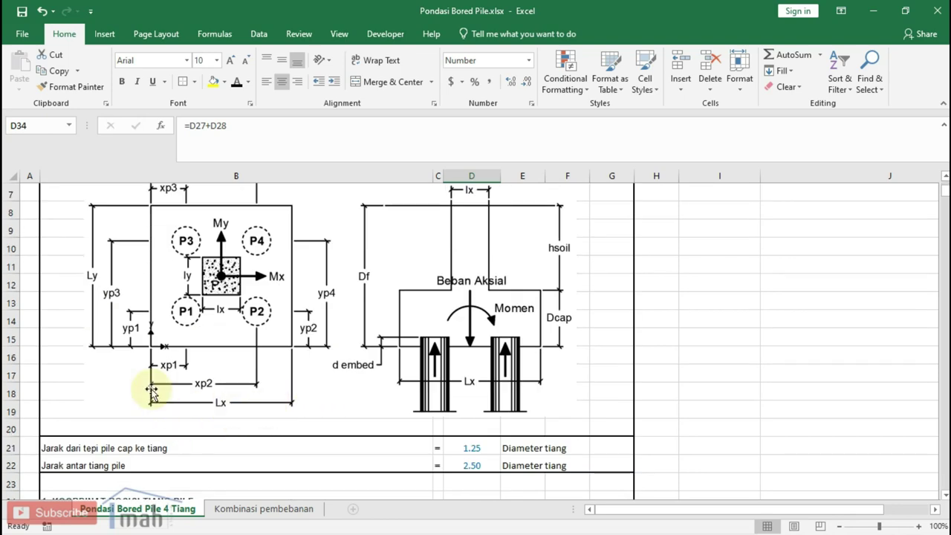
pyautogui.scroll(-2, 371, 329)
pyautogui.scroll(-3, 377, 329)
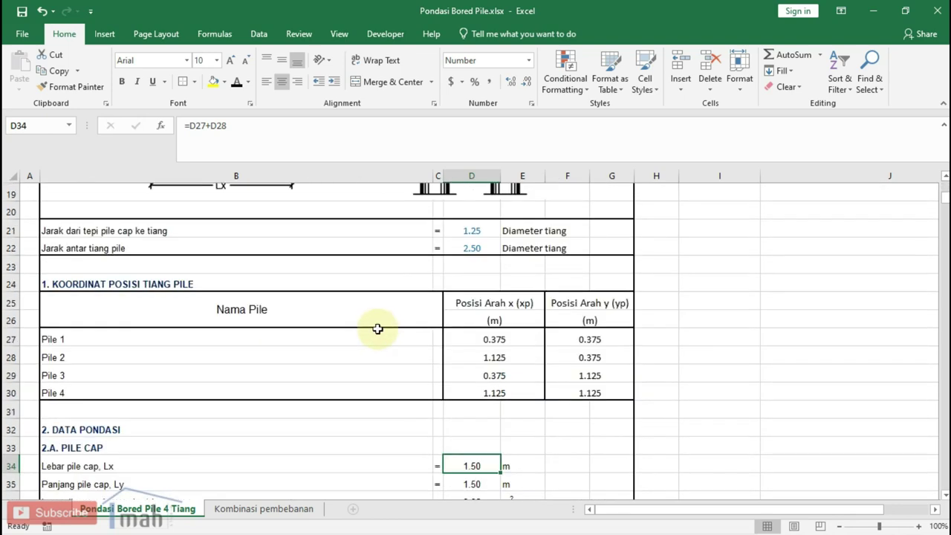
pyautogui.scroll(-2, 406, 325)
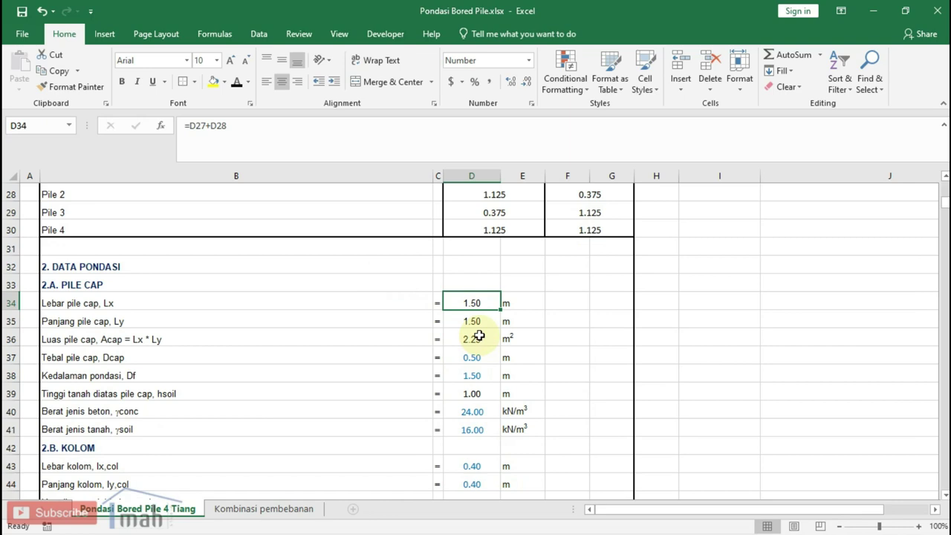
pyautogui.click(483, 341)
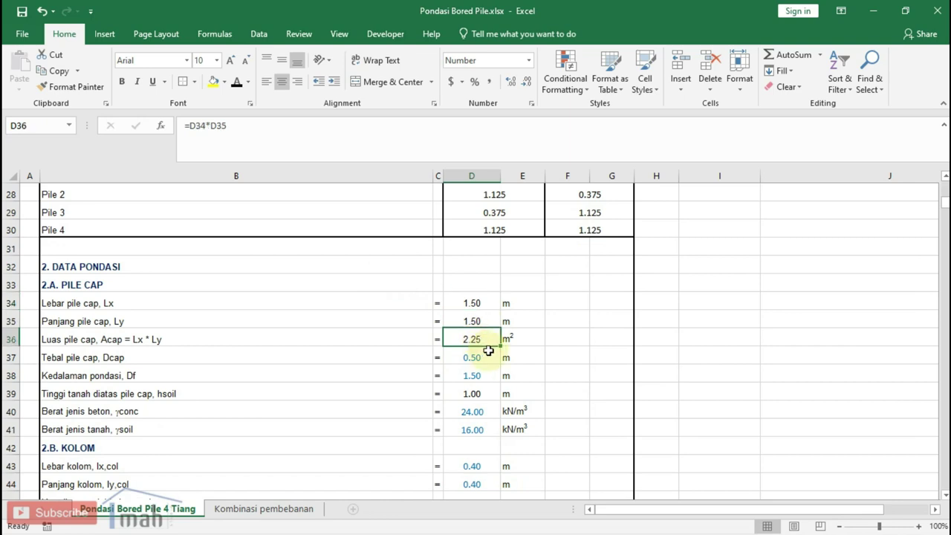
pyautogui.click(477, 393)
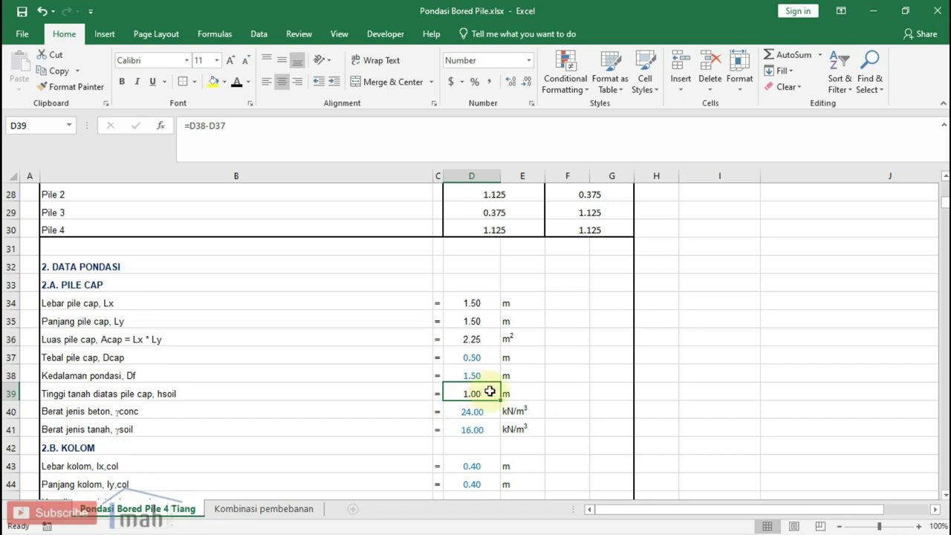
pyautogui.scroll(-1, 488, 390)
pyautogui.scroll(-2, 481, 373)
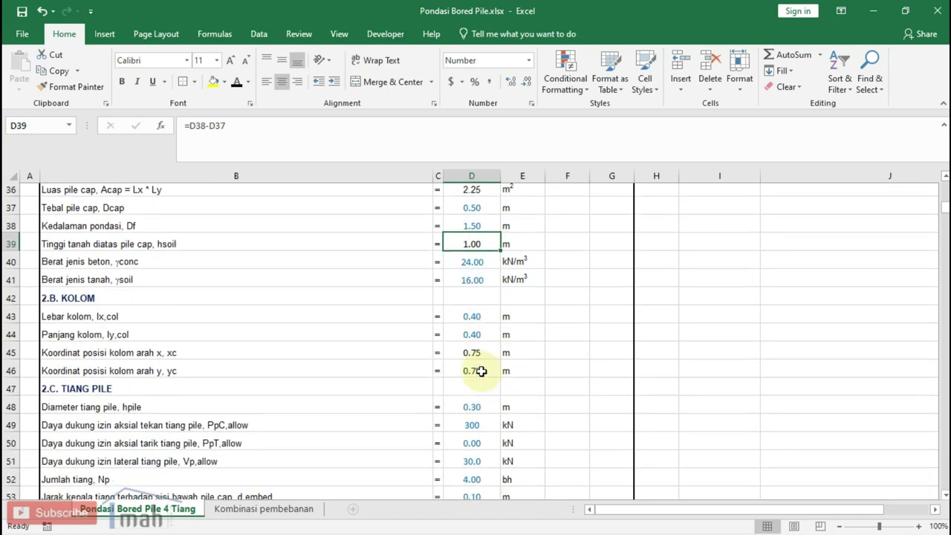
pyautogui.scroll(-1, 481, 371)
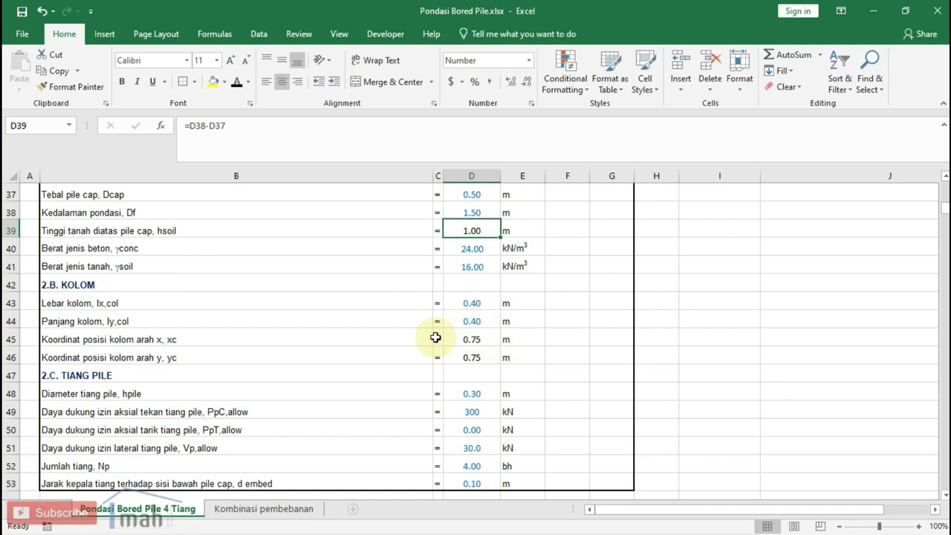
pyautogui.click(481, 336)
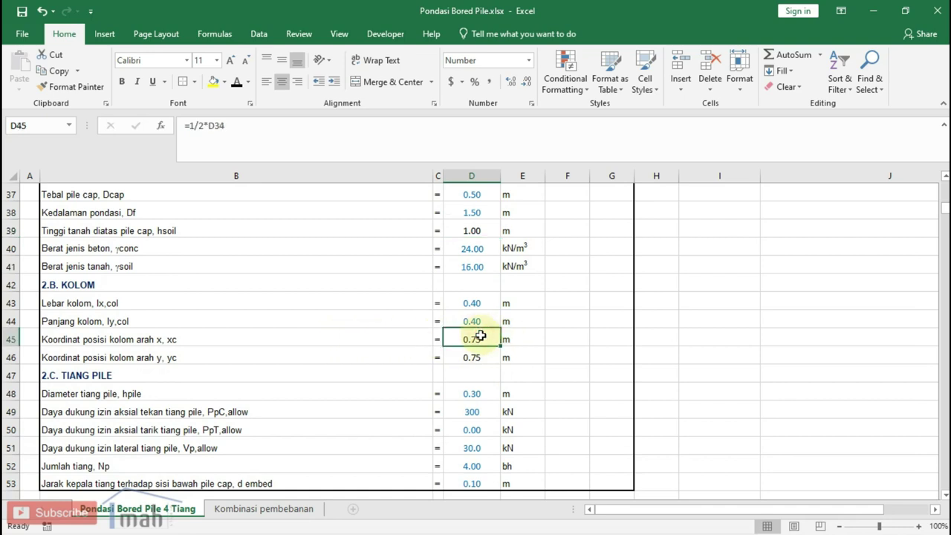
pyautogui.click(476, 355)
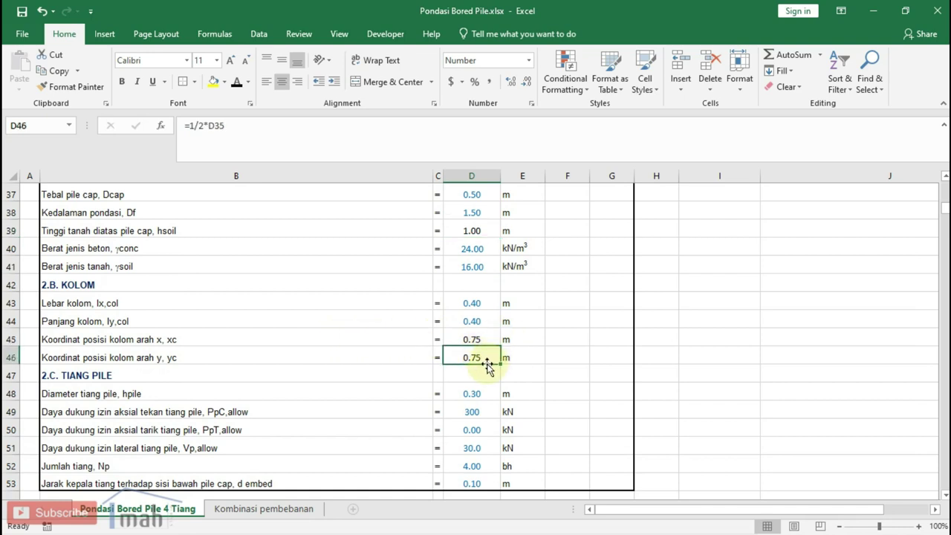
pyautogui.scroll(2, 488, 366)
pyautogui.scroll(1, 489, 366)
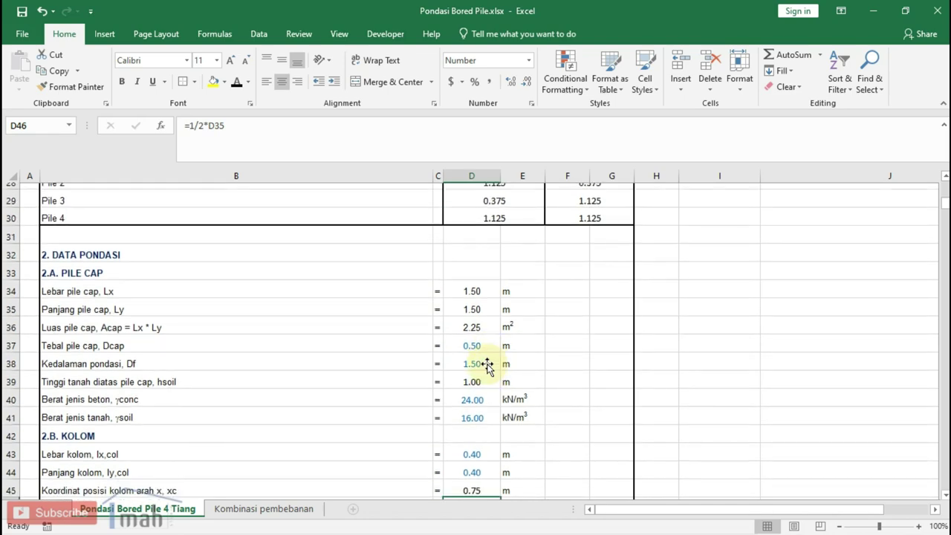
pyautogui.scroll(-3, 488, 366)
pyautogui.scroll(-1, 486, 367)
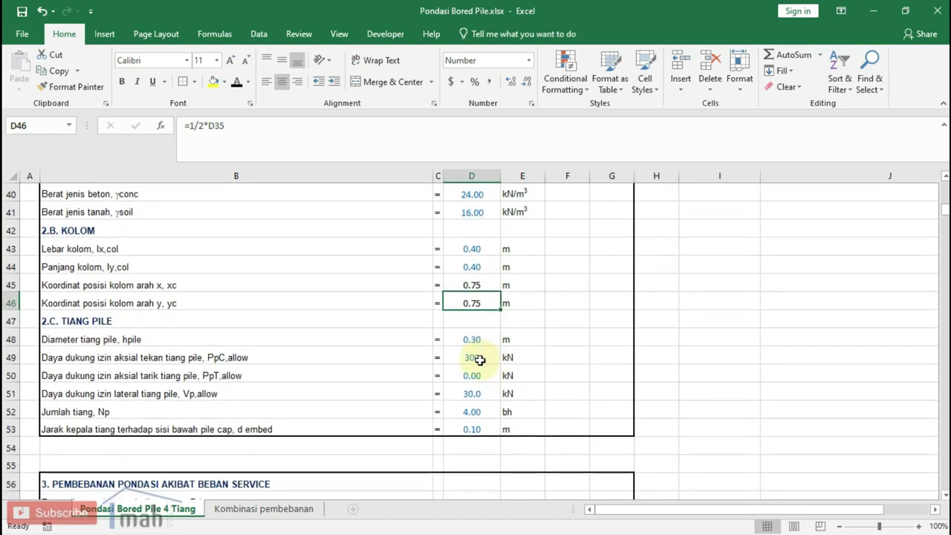
pyautogui.scroll(3, 479, 361)
pyautogui.scroll(1, 483, 312)
pyautogui.scroll(-1, 460, 333)
pyautogui.scroll(-2, 447, 329)
pyautogui.scroll(-1, 456, 335)
pyautogui.click(477, 339)
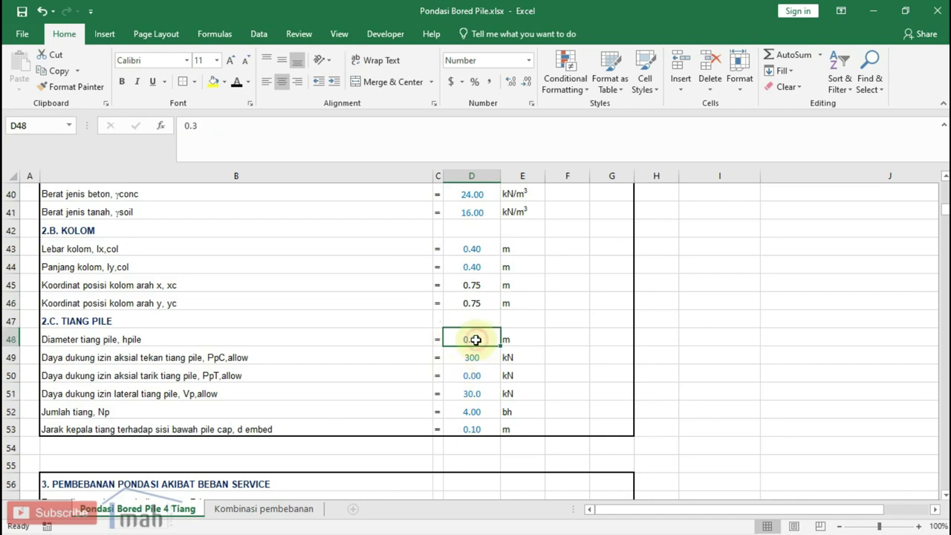
pyautogui.click(475, 361)
pyautogui.click(475, 371)
pyautogui.scroll(3, 474, 369)
pyautogui.scroll(3, 474, 369)
pyautogui.scroll(1, 474, 367)
pyautogui.scroll(-3, 473, 367)
pyautogui.scroll(-4, 474, 364)
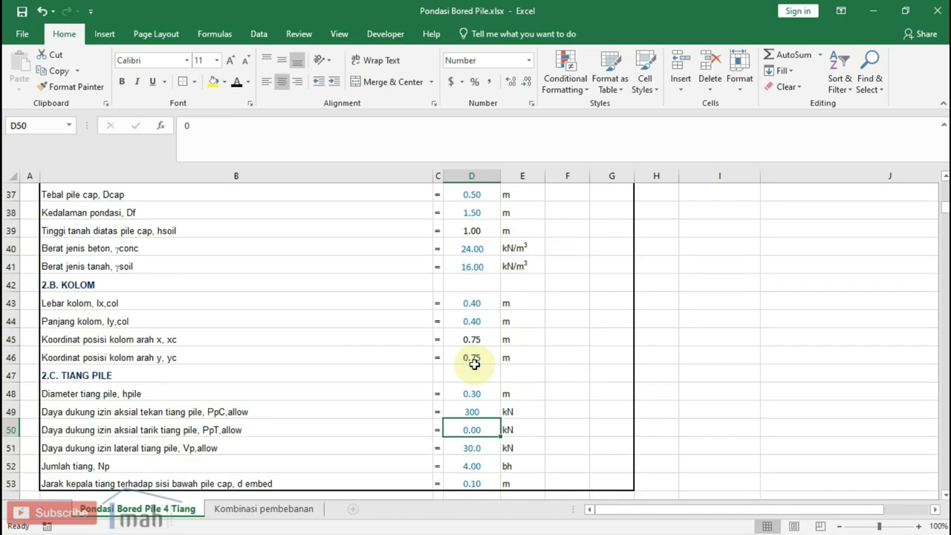
pyautogui.scroll(-2, 474, 359)
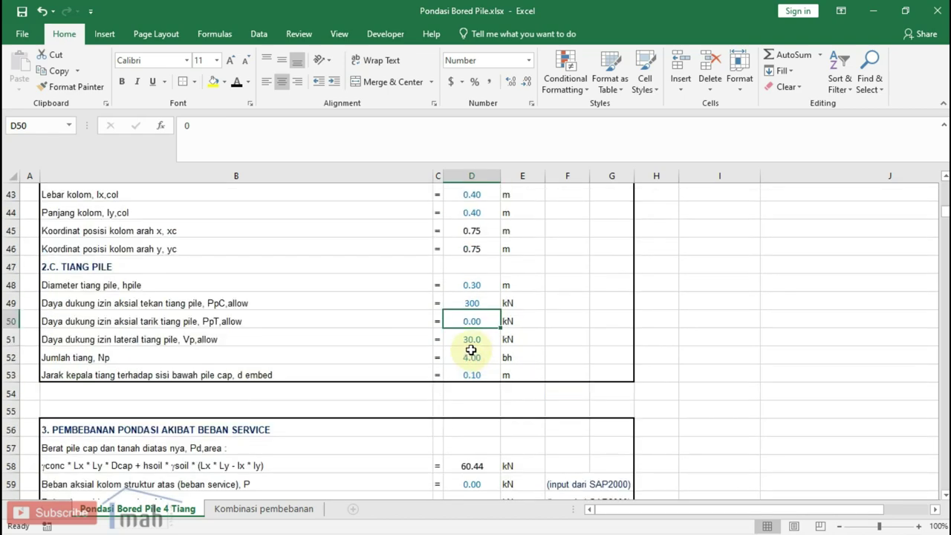
pyautogui.scroll(2, 468, 352)
pyautogui.scroll(-3, 453, 358)
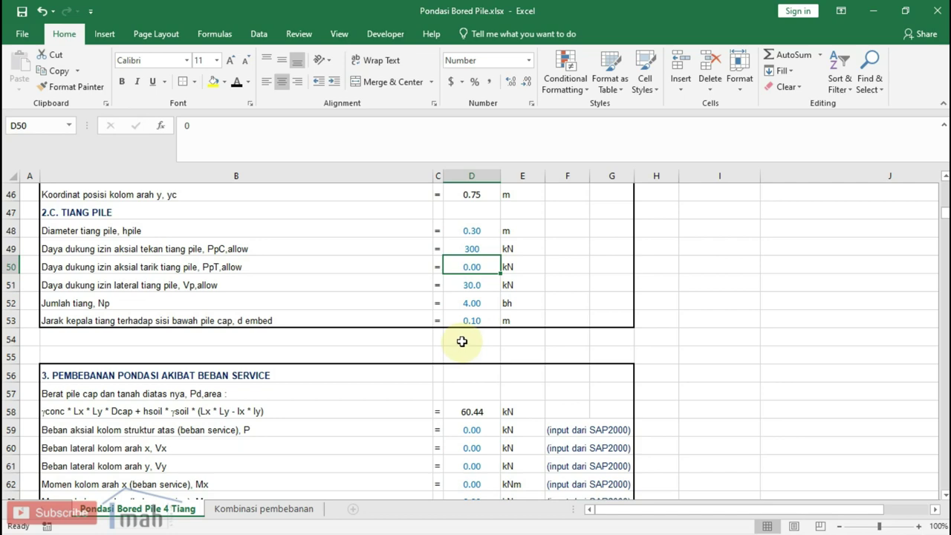
pyautogui.scroll(-1, 461, 341)
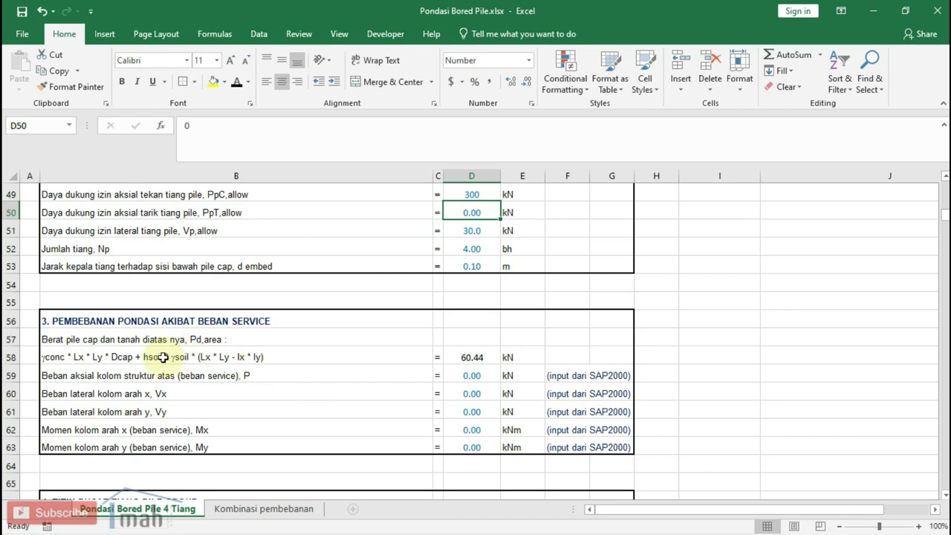
# Step: Check the pile cap and soil weight formula in D58, then switch to SAP2000
pyautogui.click(474, 358)
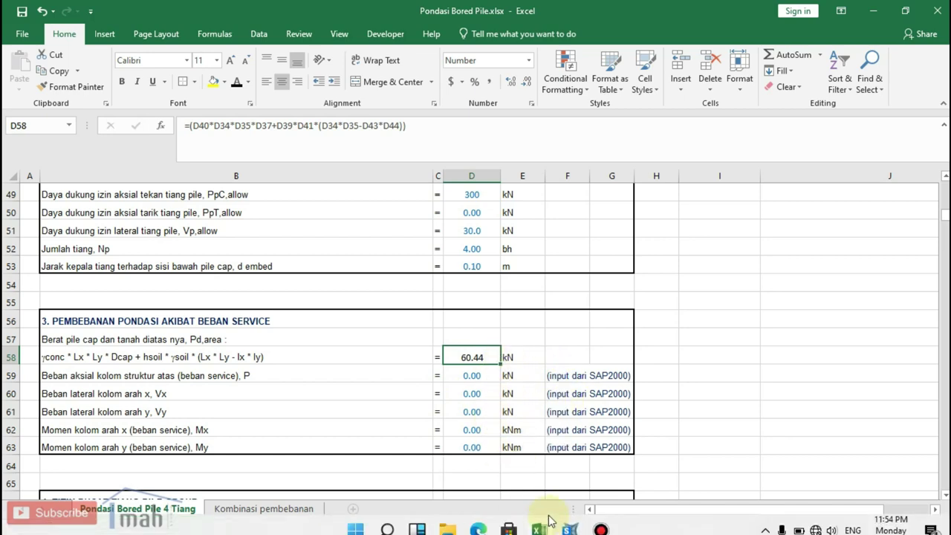
pyautogui.click(579, 529)
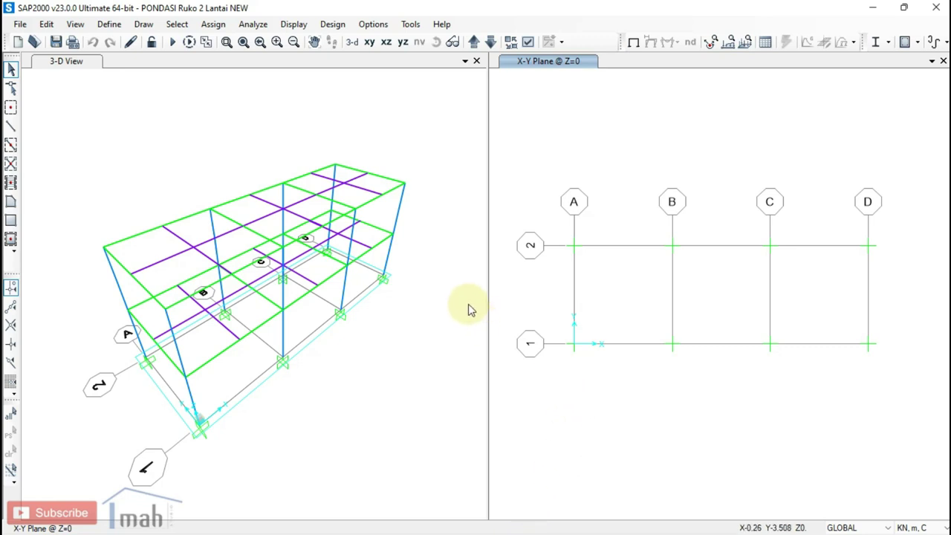
pyautogui.click(252, 25)
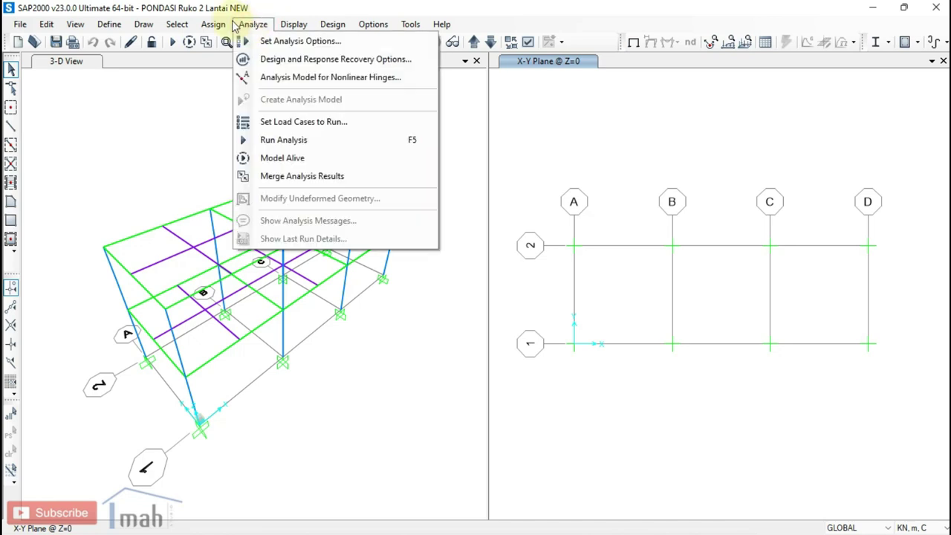
pyautogui.moveTo(105, 26)
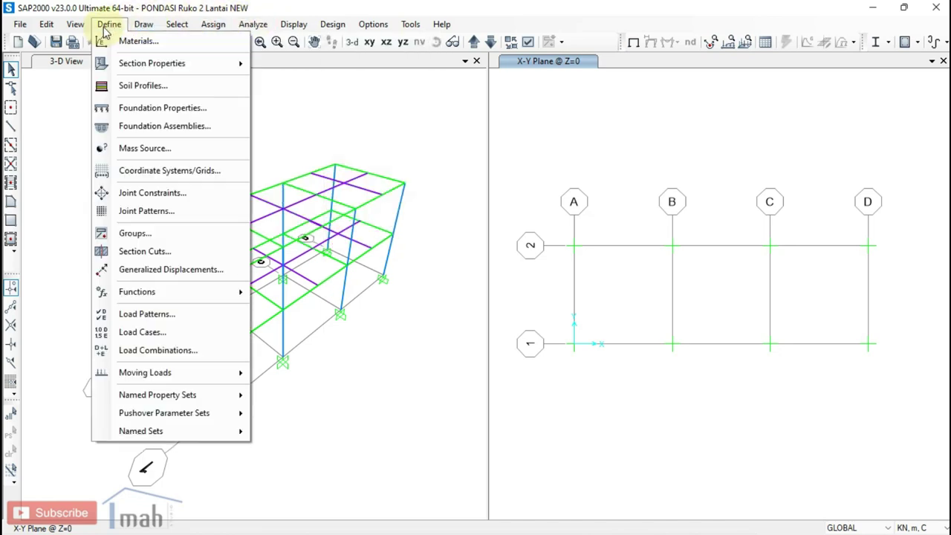
pyautogui.click(167, 359)
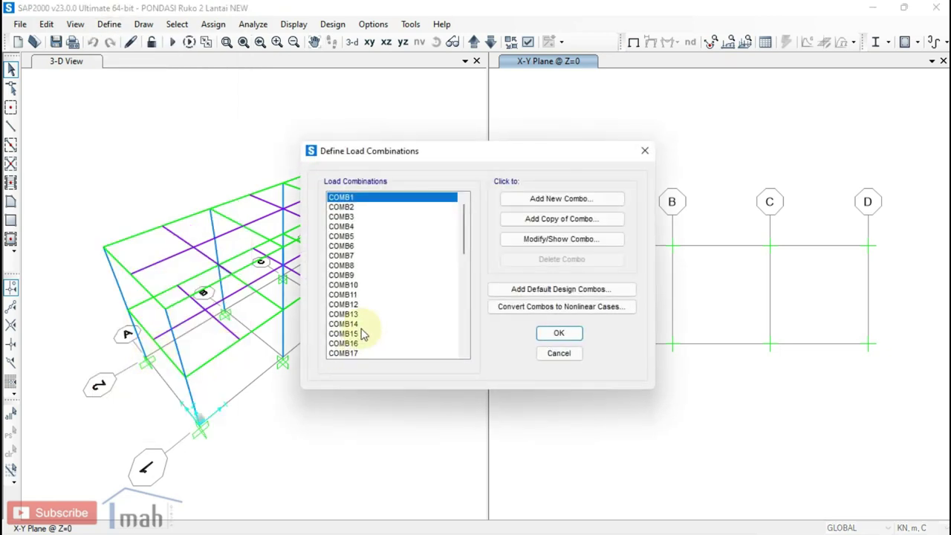
pyautogui.moveTo(462, 227); pyautogui.dragTo(462, 333)
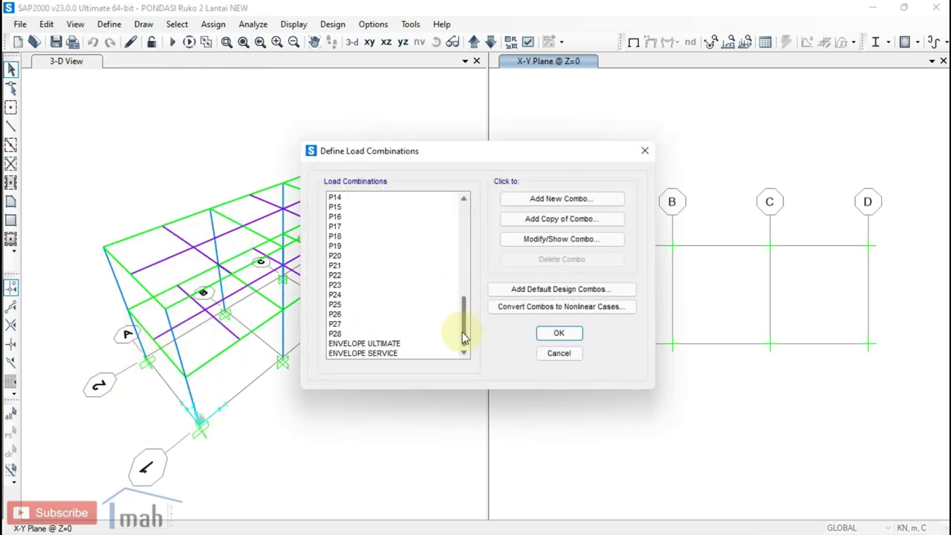
pyautogui.click(386, 353)
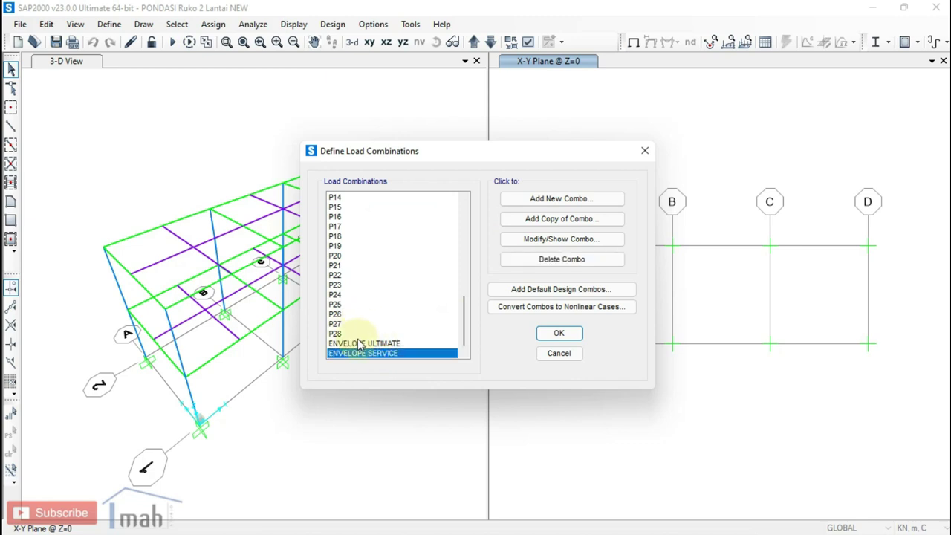
pyautogui.click(358, 335)
pyautogui.click(363, 344)
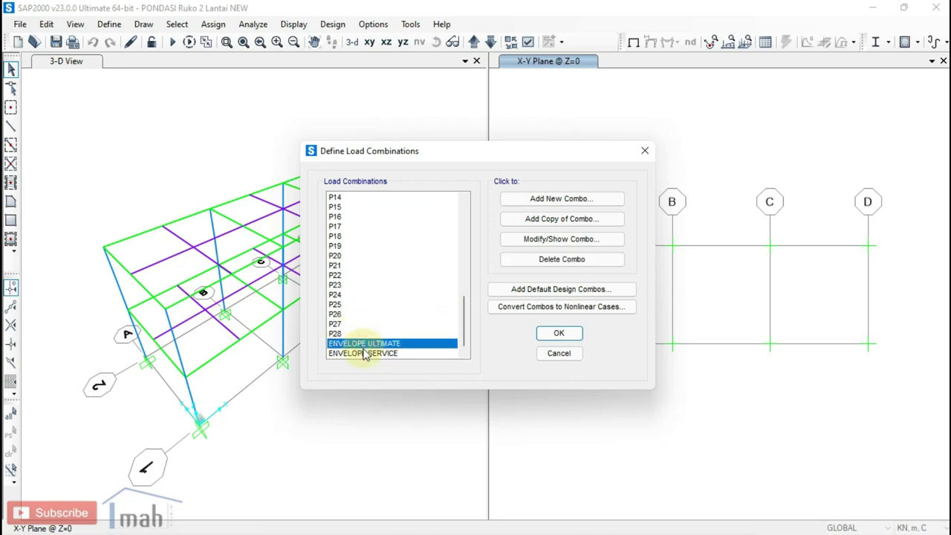
pyautogui.click(364, 353)
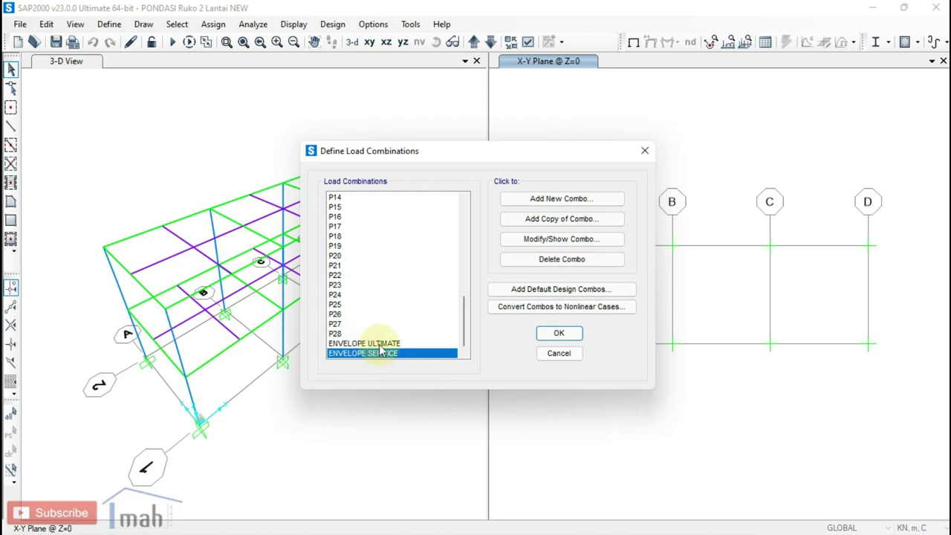
pyautogui.click(380, 342)
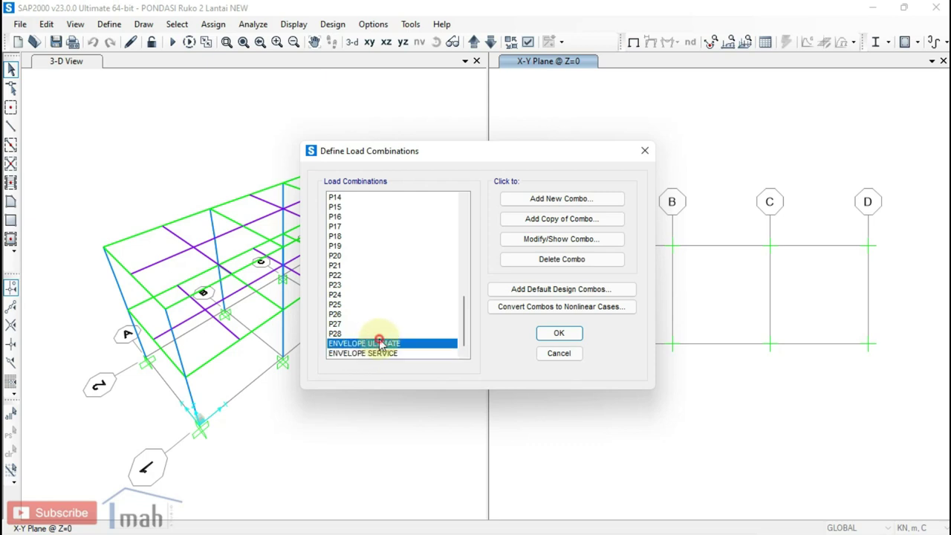
pyautogui.click(559, 334)
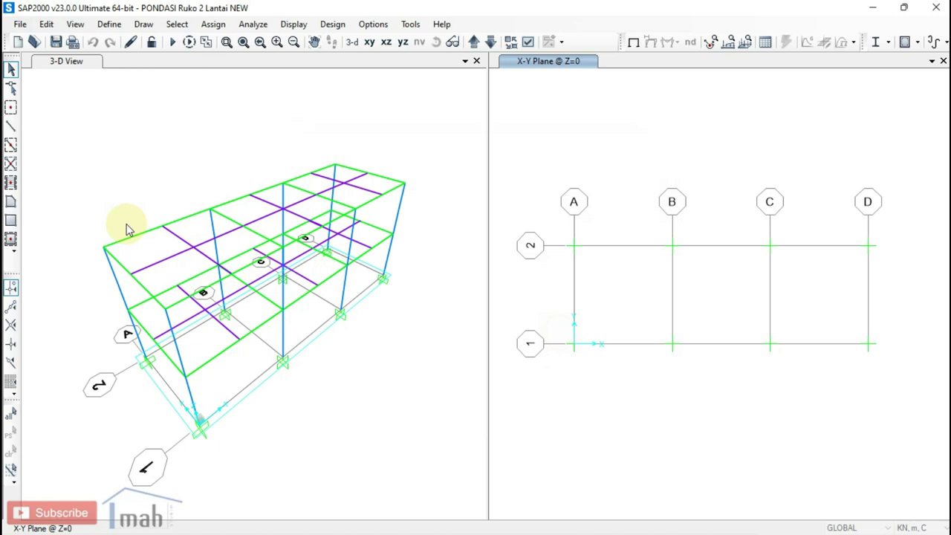
pyautogui.click(247, 22)
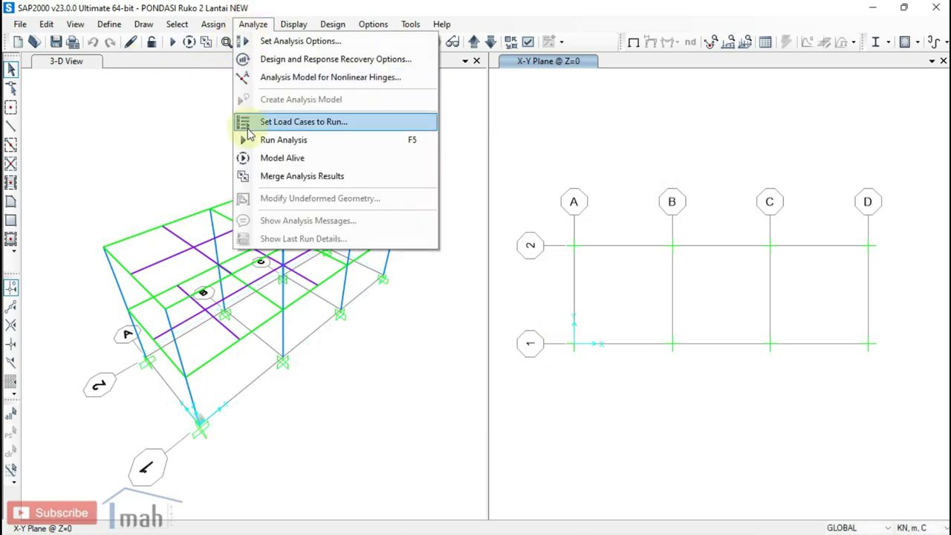
# Step: Run the analysis on the set load cases and close the analysis messages
pyautogui.click(270, 143)
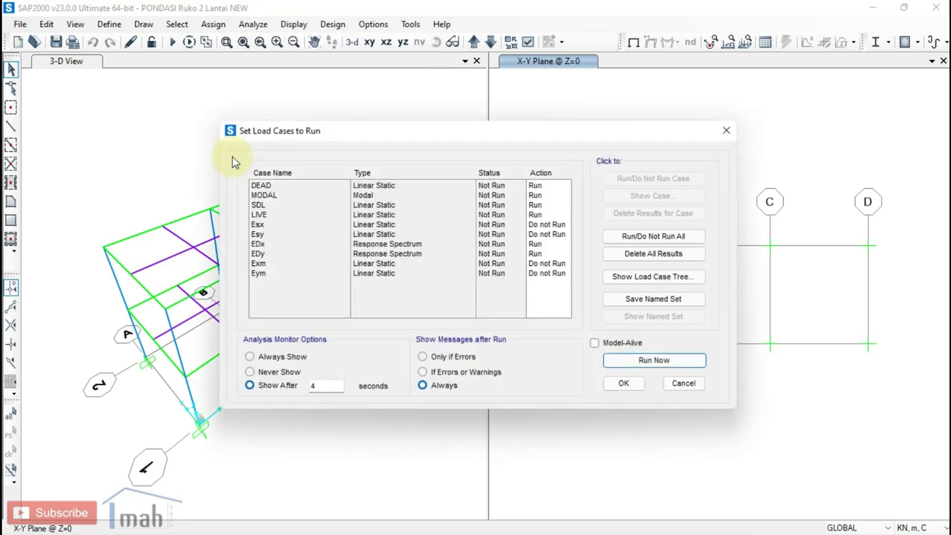
pyautogui.click(634, 360)
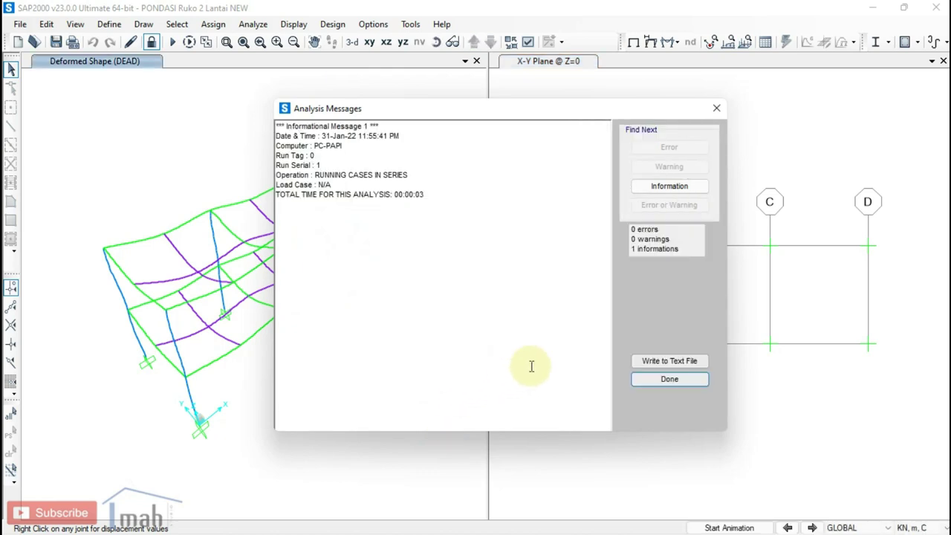
pyautogui.click(670, 378)
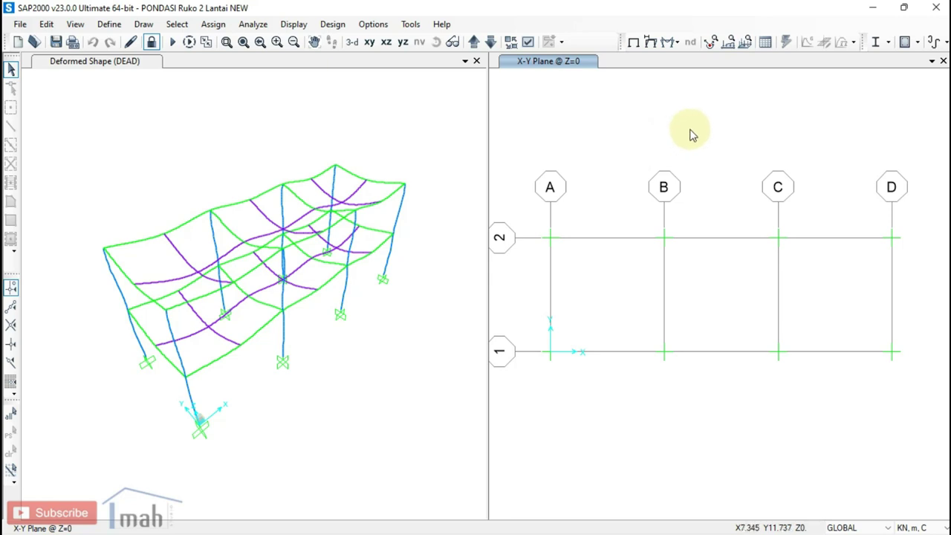
# Step: Display ENVELOPE SERVICE joint reactions as tabulated values
pyautogui.click(671, 43)
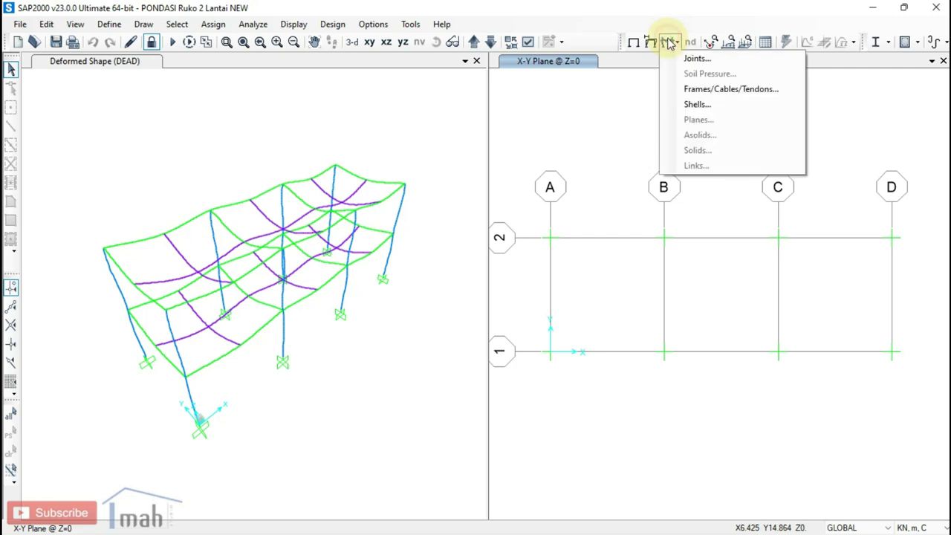
pyautogui.click(686, 60)
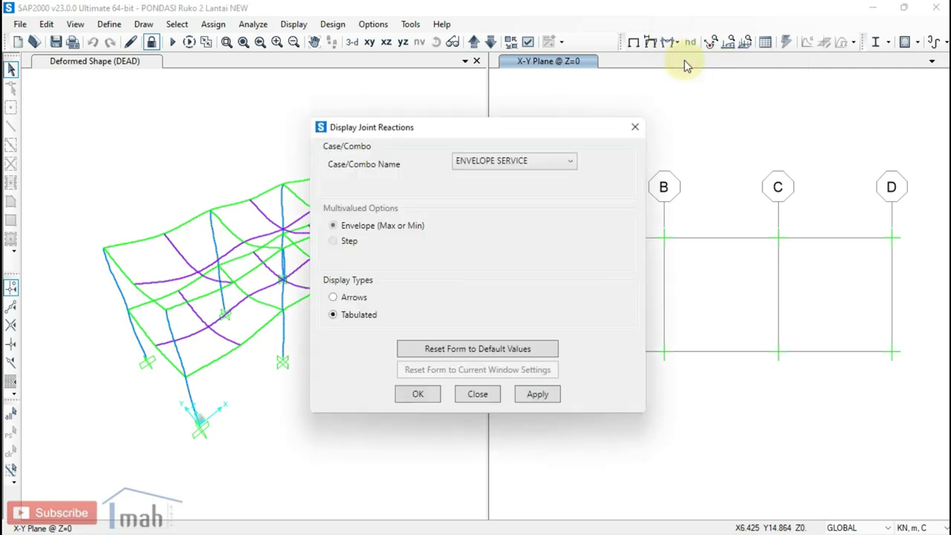
pyautogui.click(502, 163)
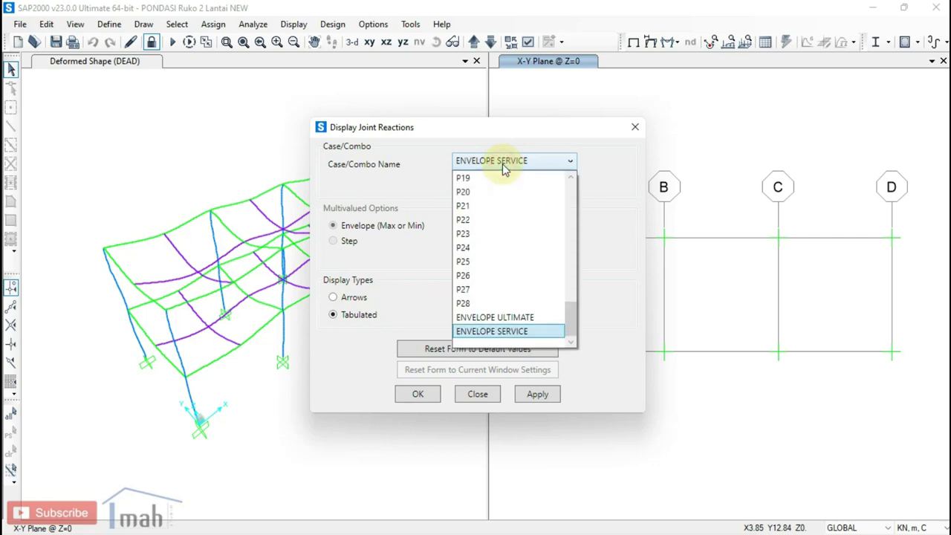
pyautogui.click(496, 331)
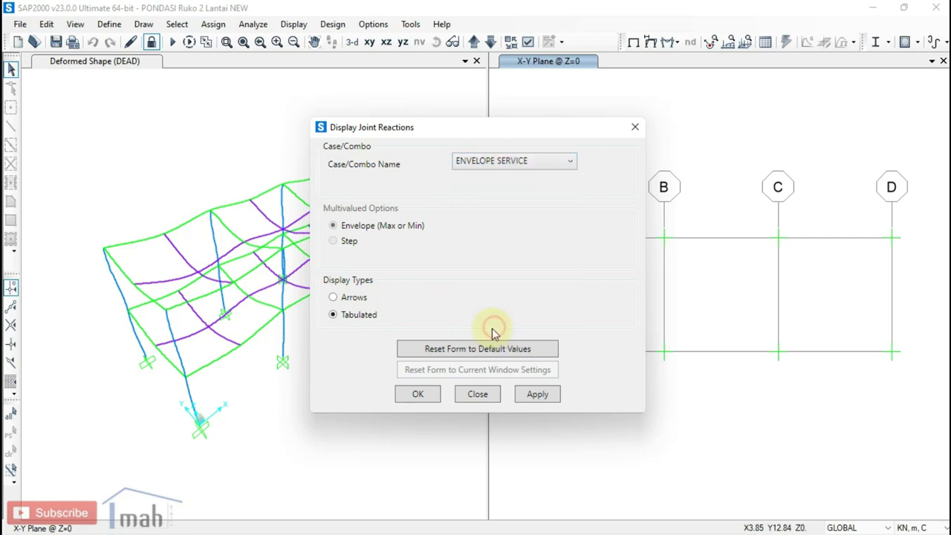
pyautogui.click(430, 399)
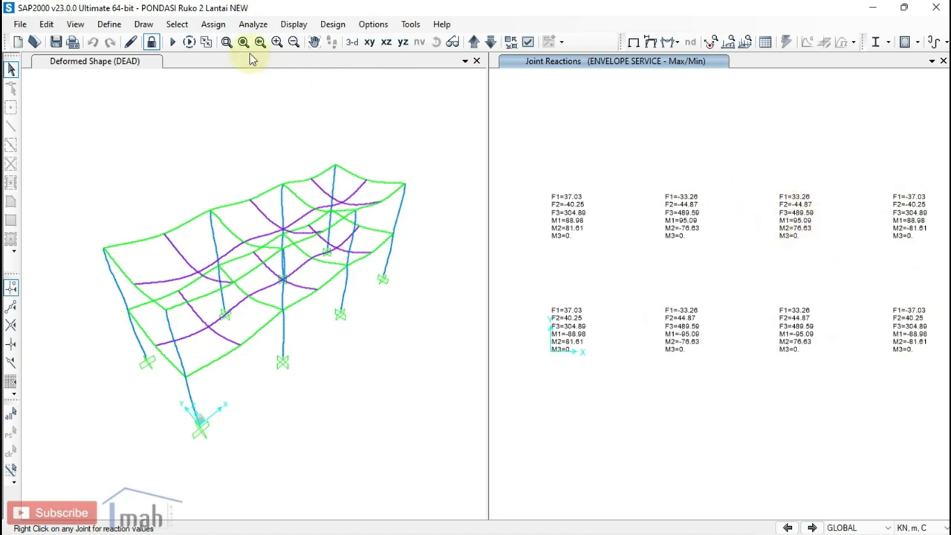
# Step: Zoom in on the support joint with F3=489.59 to read its reactions
pyautogui.click(226, 42)
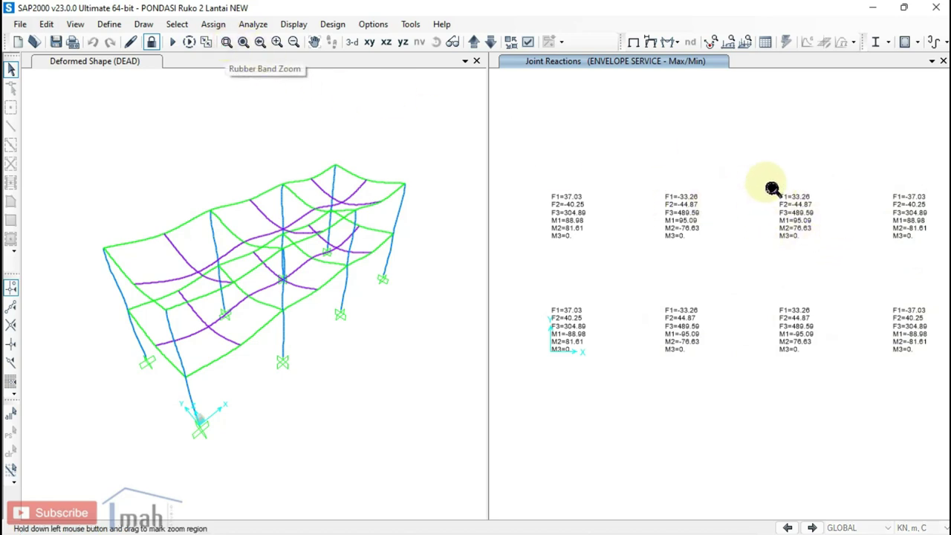
pyautogui.moveTo(753, 175); pyautogui.dragTo(817, 268)
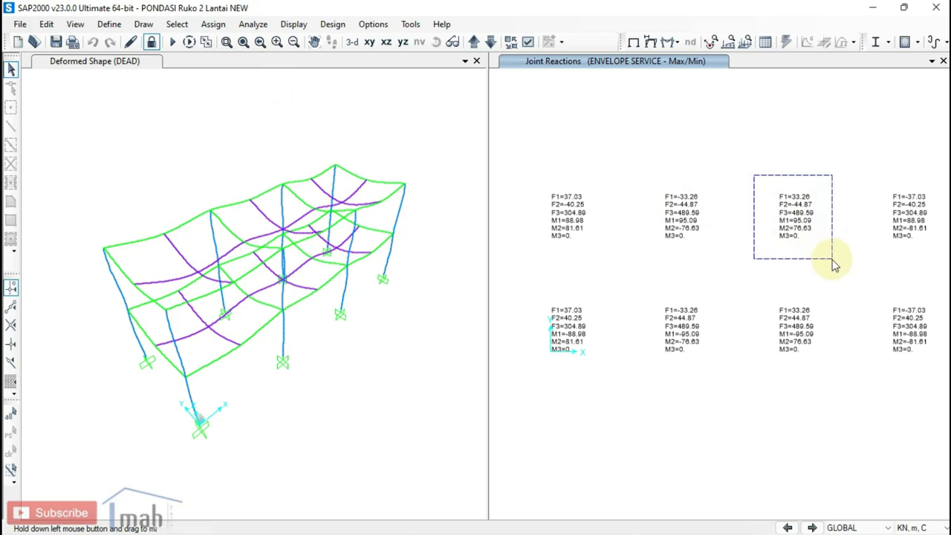
pyautogui.moveTo(815, 264); pyautogui.dragTo(818, 254)
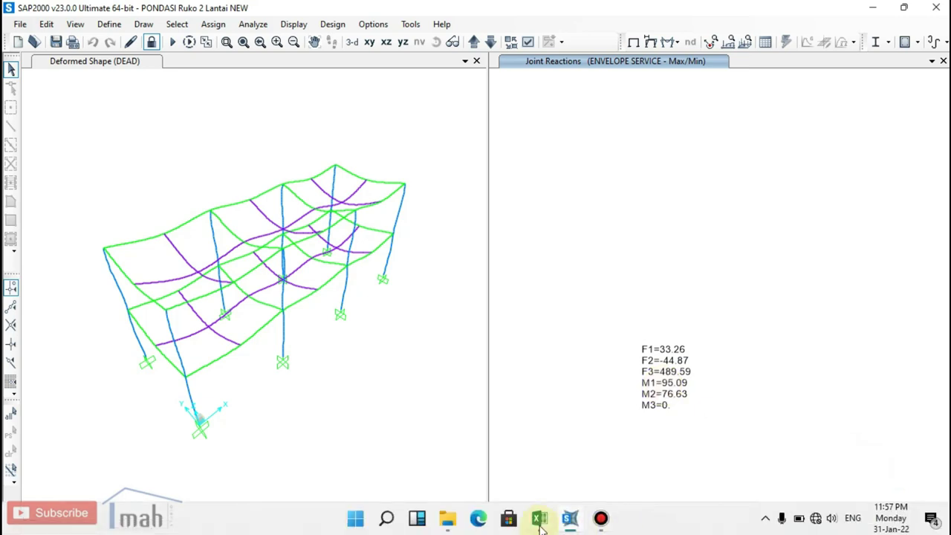
# Step: Enter axial load P 489.59 kN and Vx 33.26 kN from SAP2000
pyautogui.moveTo(537, 524)
pyautogui.click(531, 476)
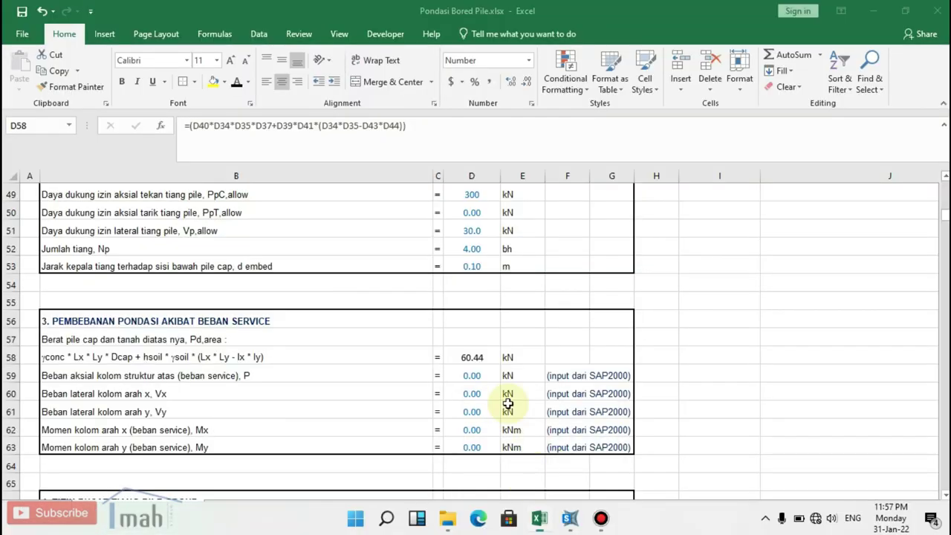
pyautogui.click(484, 375)
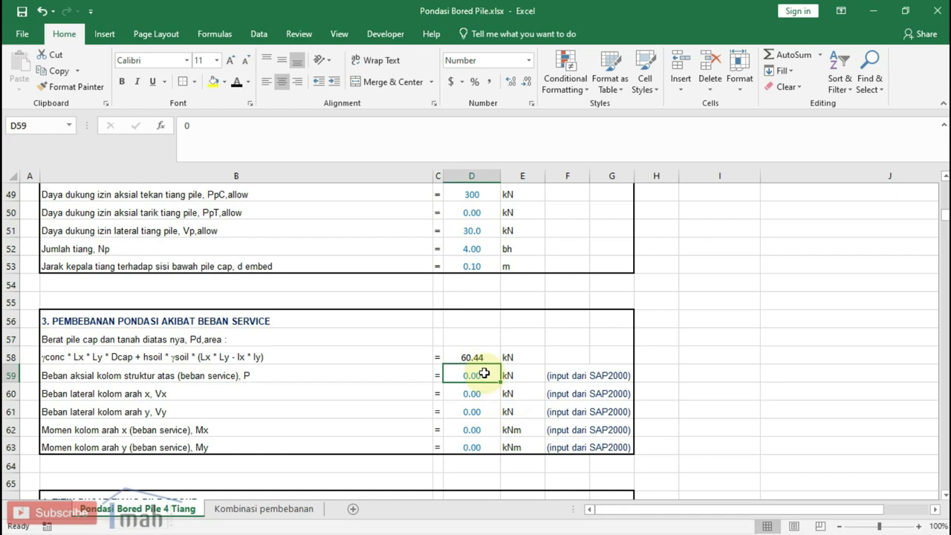
pyautogui.write('489.59')
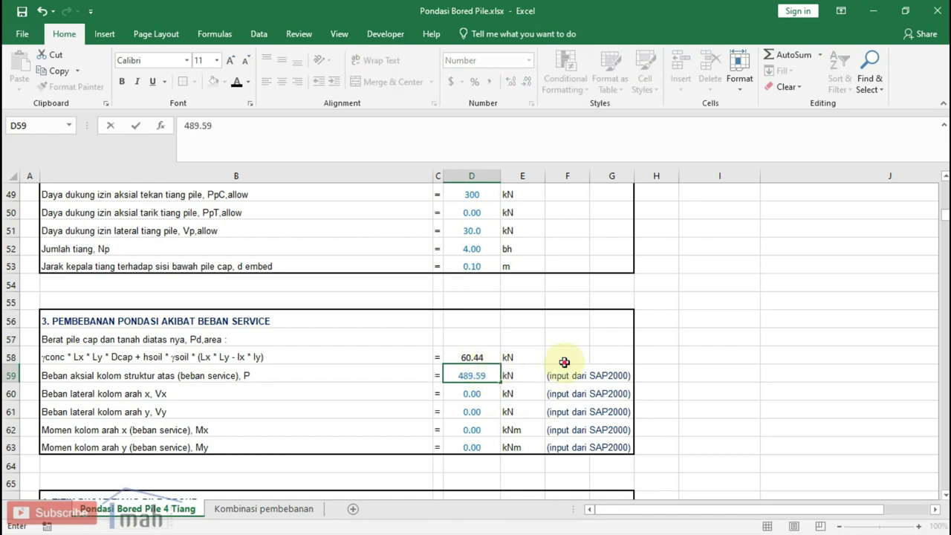
pyautogui.click(564, 361)
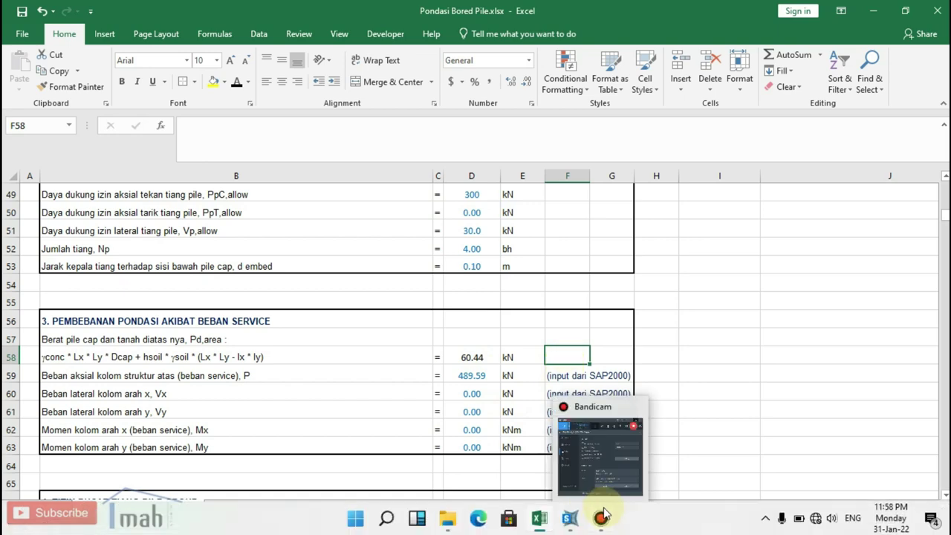
pyautogui.click(572, 520)
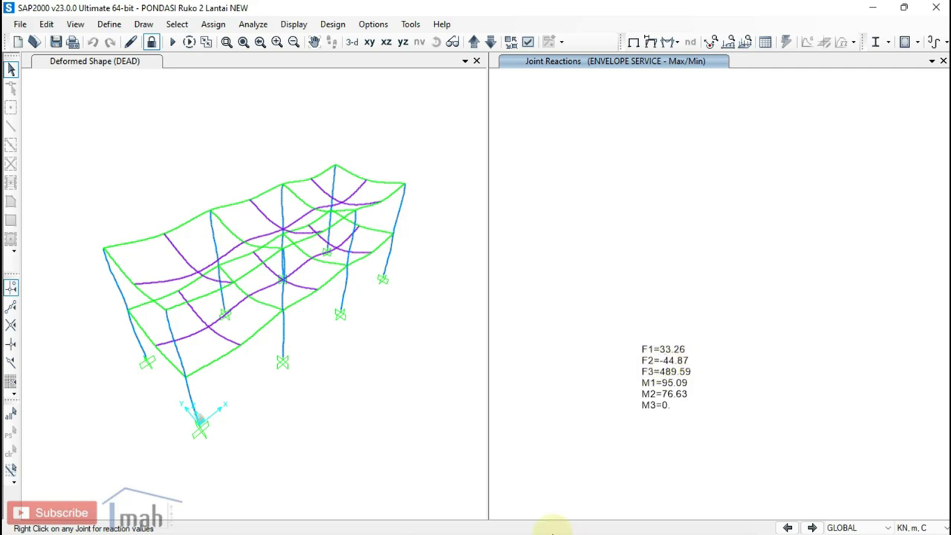
pyautogui.click(547, 523)
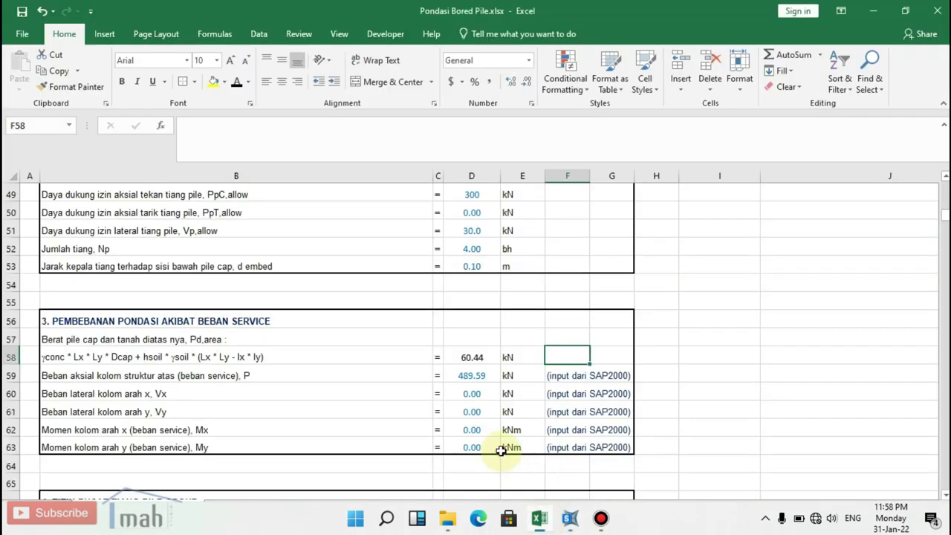
pyautogui.click(481, 389)
pyautogui.write('33.2')
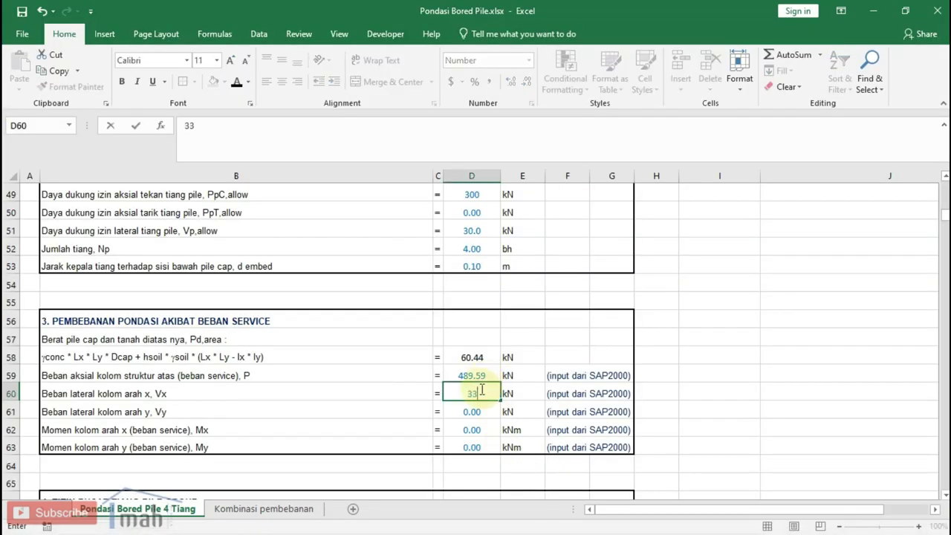
pyautogui.write('6')
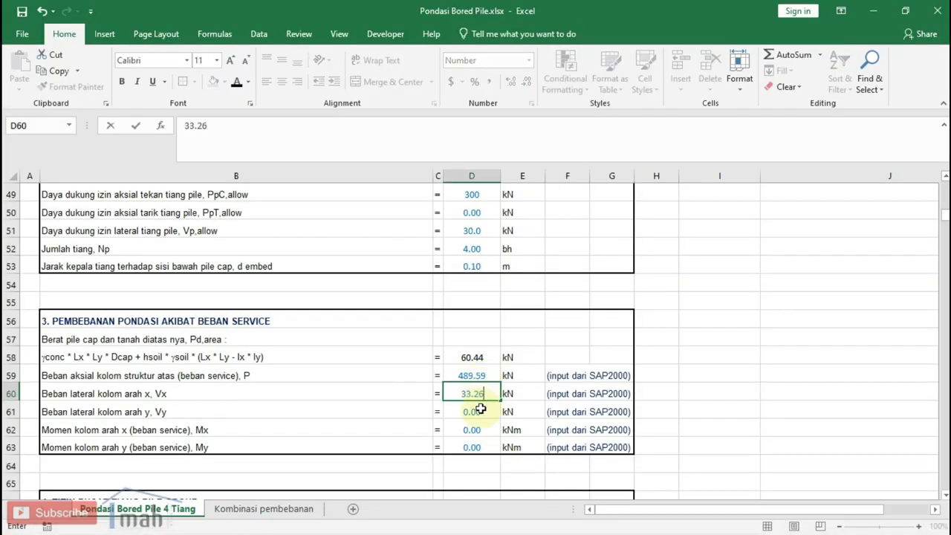
pyautogui.click(480, 408)
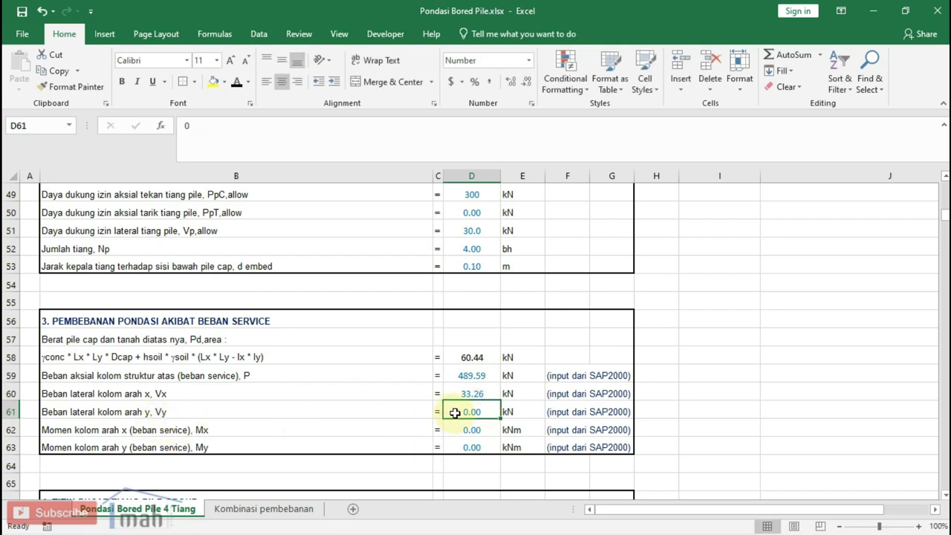
# Step: Enter Vy 44.87 kN and Mx 76.63 kNm read from SAP2000
pyautogui.moveTo(564, 531)
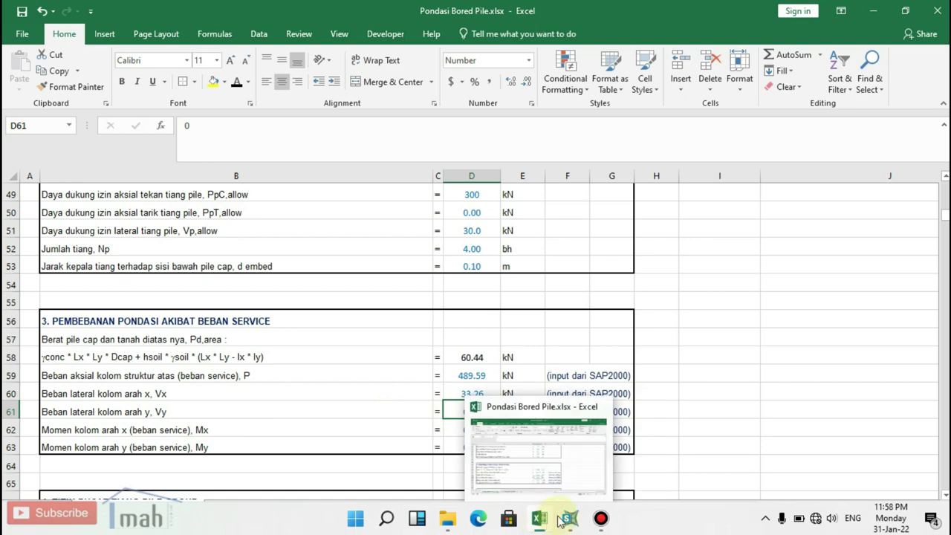
pyautogui.click(570, 518)
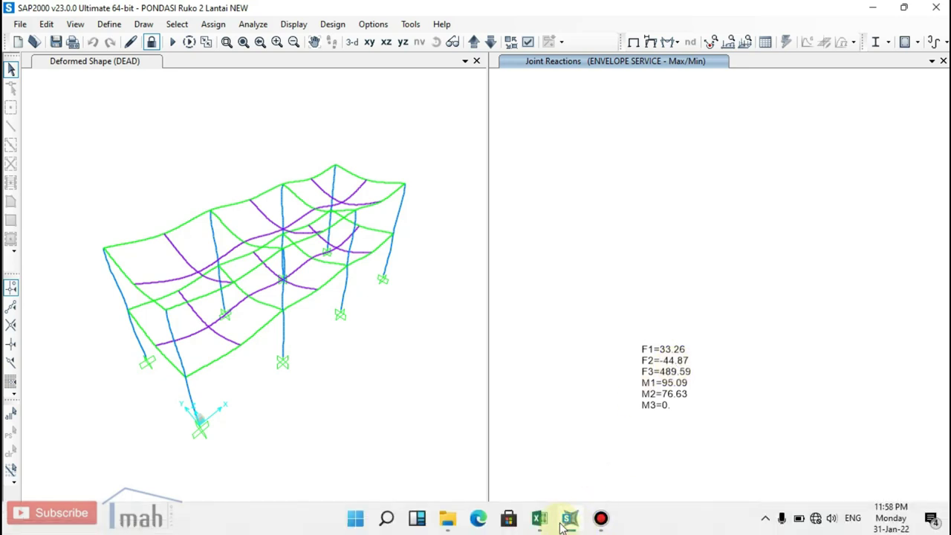
pyautogui.click(540, 518)
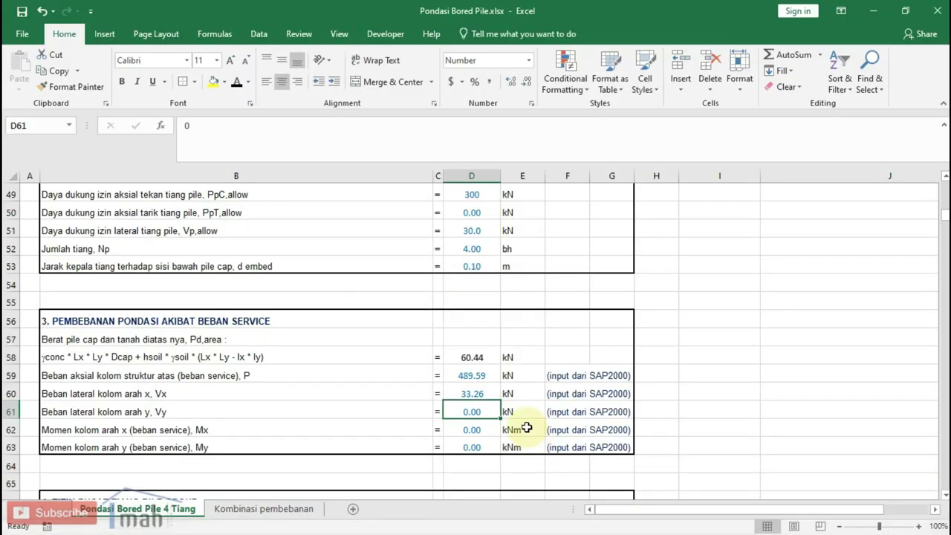
pyautogui.write('44.87')
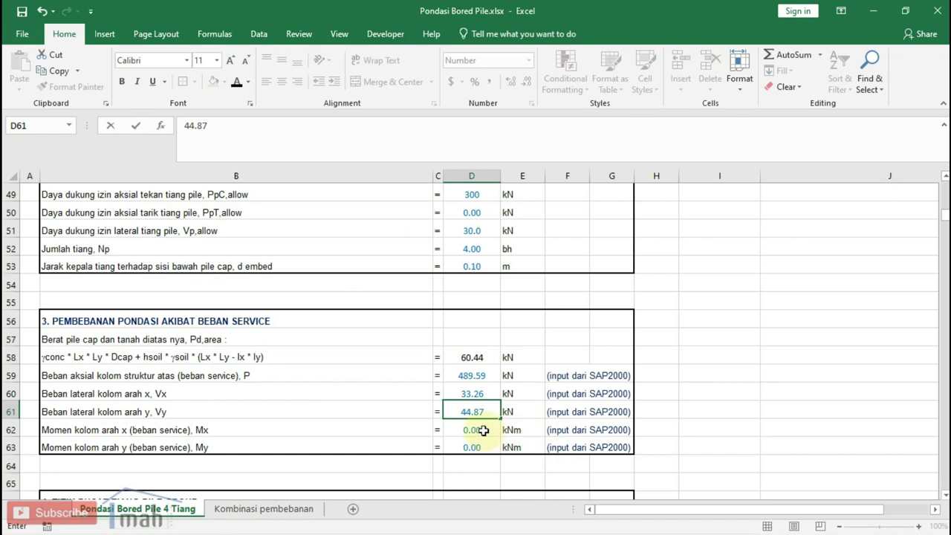
pyautogui.click(480, 426)
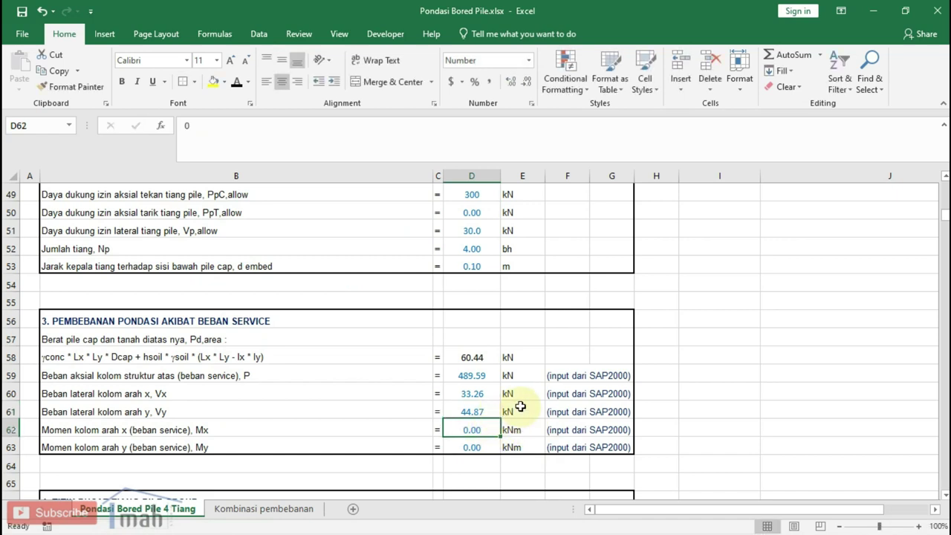
pyautogui.moveTo(532, 532)
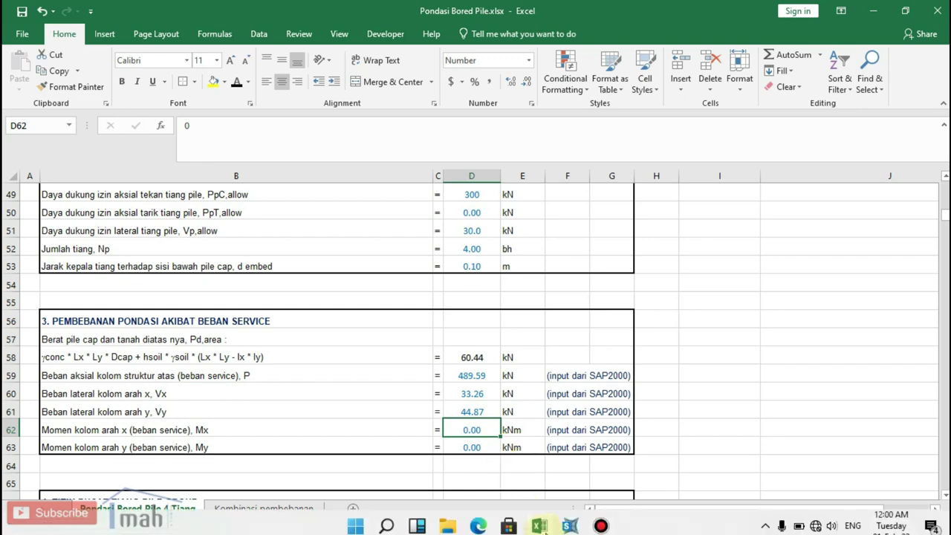
pyautogui.click(570, 526)
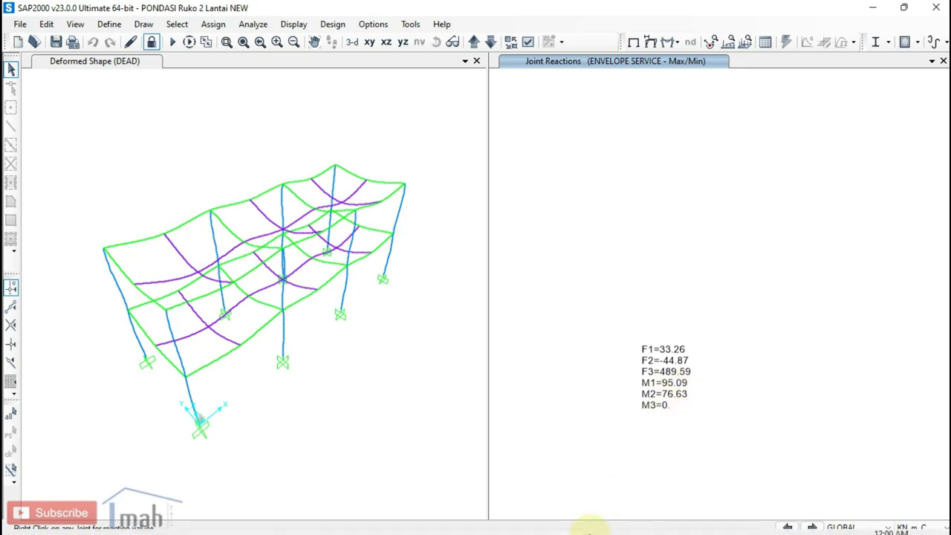
pyautogui.click(541, 519)
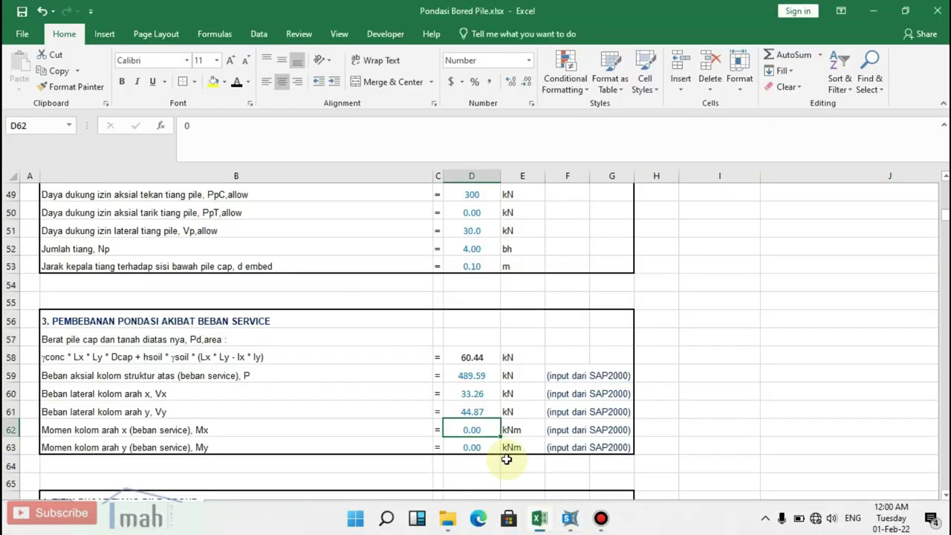
pyautogui.write('76.63')
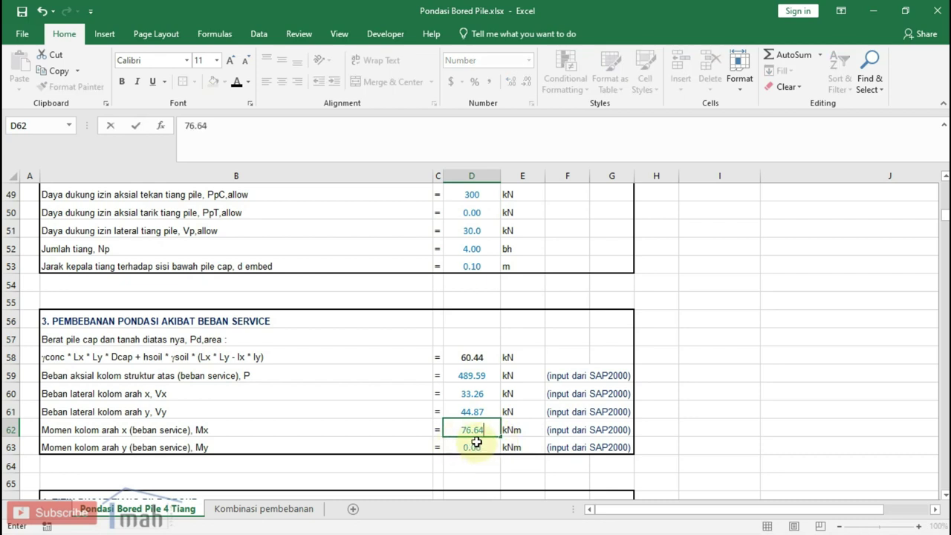
pyautogui.click(475, 443)
# Step: Enter My 95.09 kNm and recheck the reactions against SAP2000
pyautogui.moveTo(528, 529)
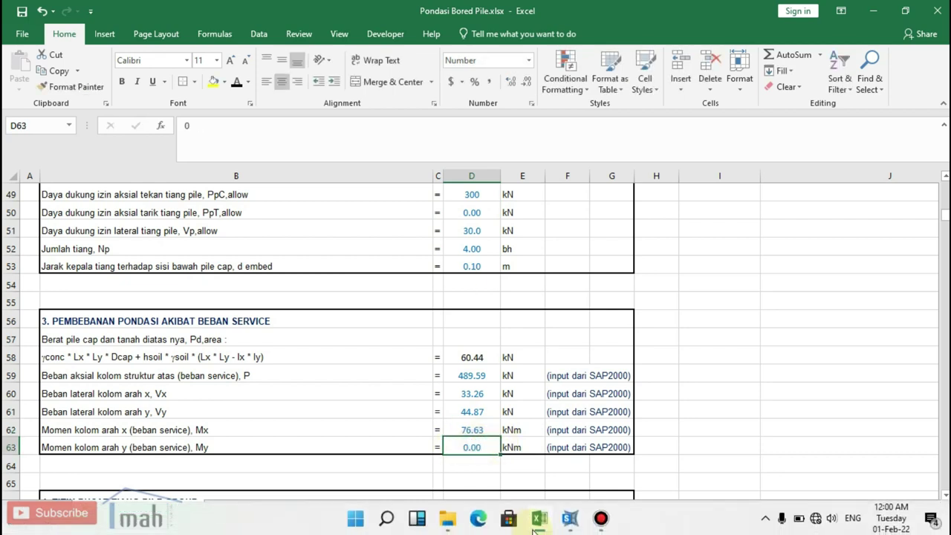
pyautogui.moveTo(567, 520)
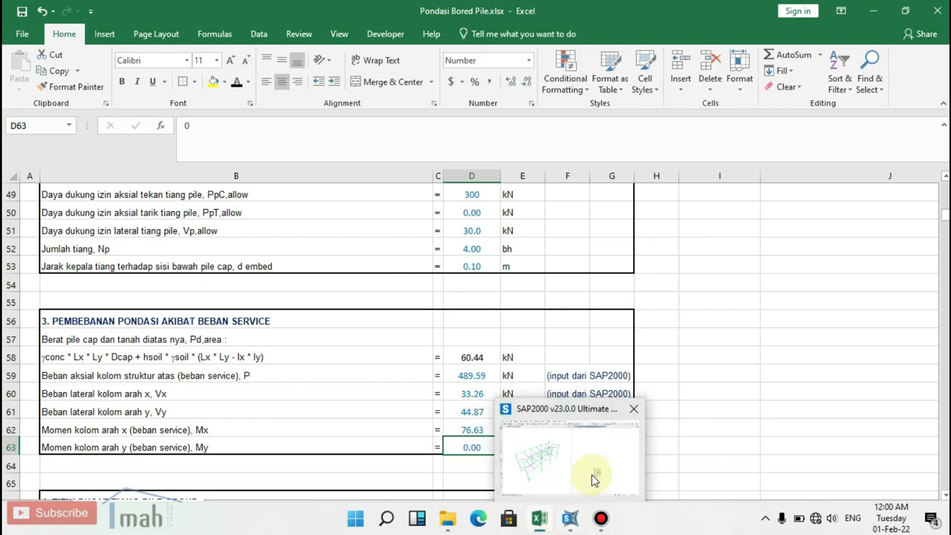
pyautogui.click(592, 476)
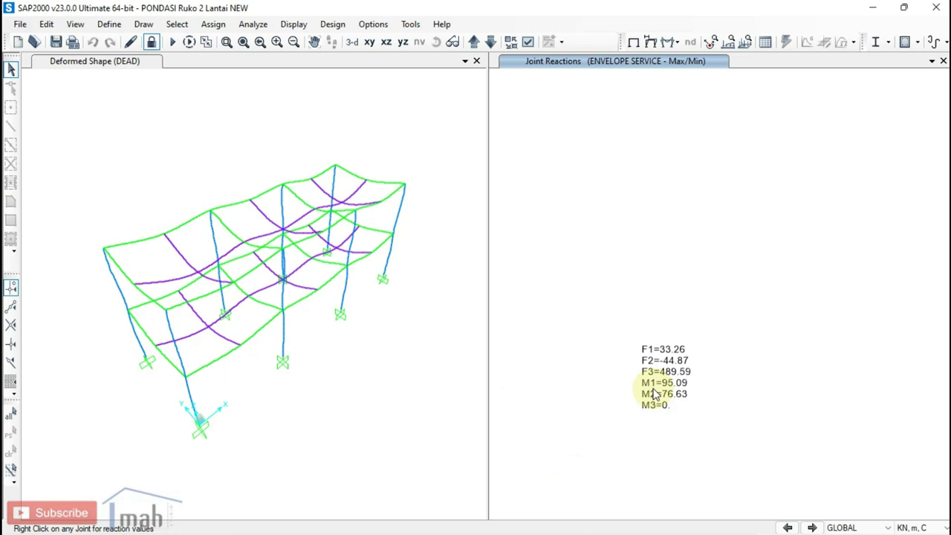
pyautogui.moveTo(622, 516)
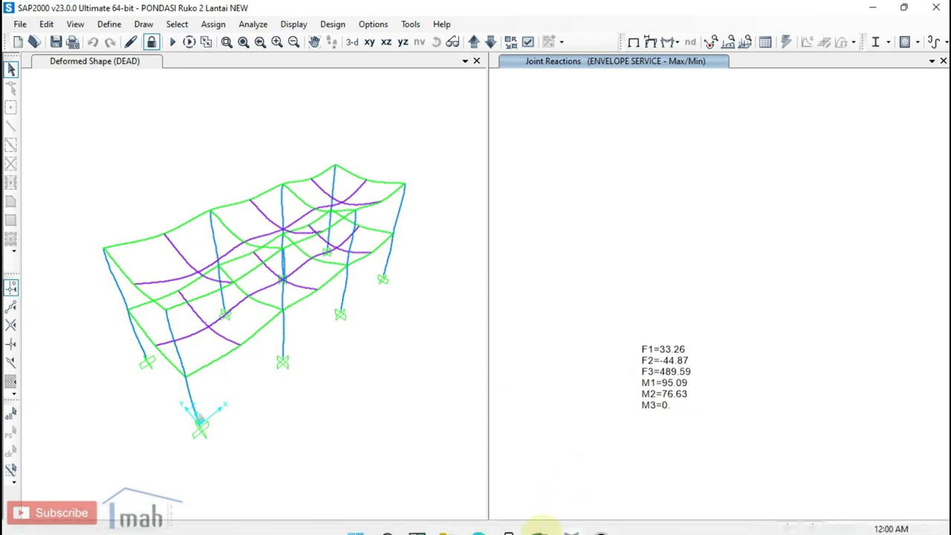
pyautogui.moveTo(548, 519)
pyautogui.click(534, 476)
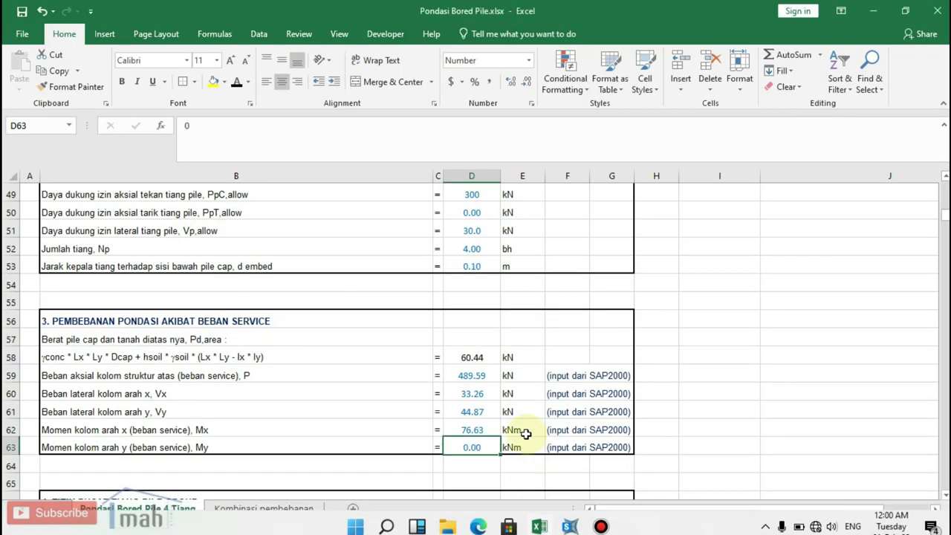
pyautogui.write('95')
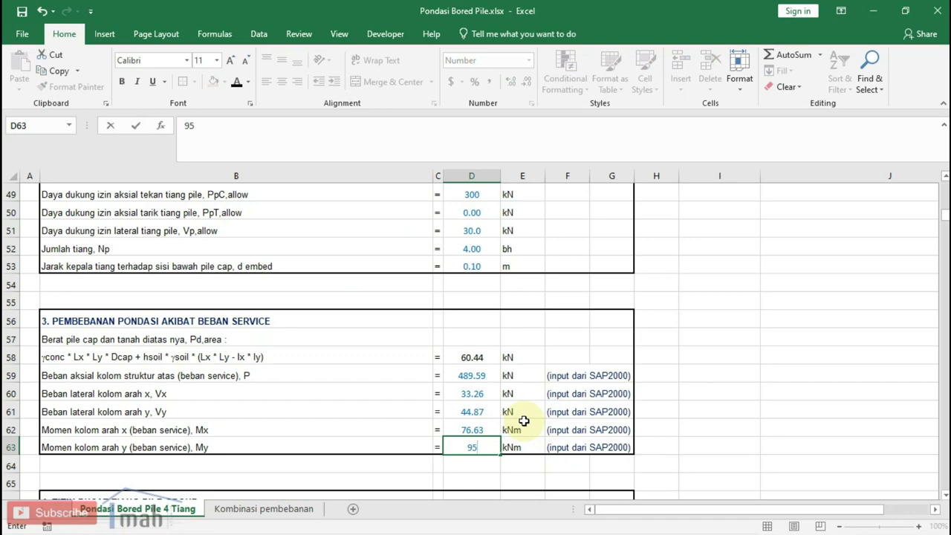
pyautogui.write('.09')
pyautogui.click(551, 429)
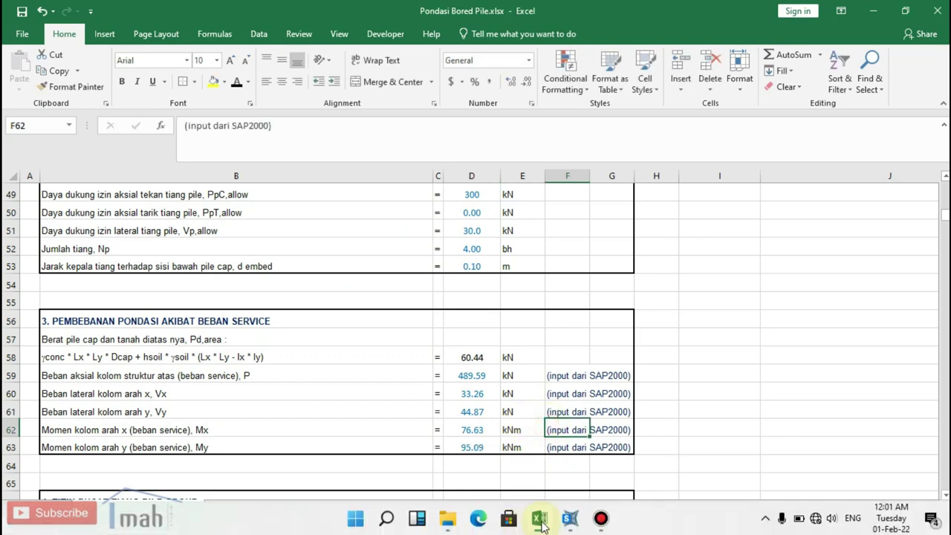
pyautogui.click(569, 520)
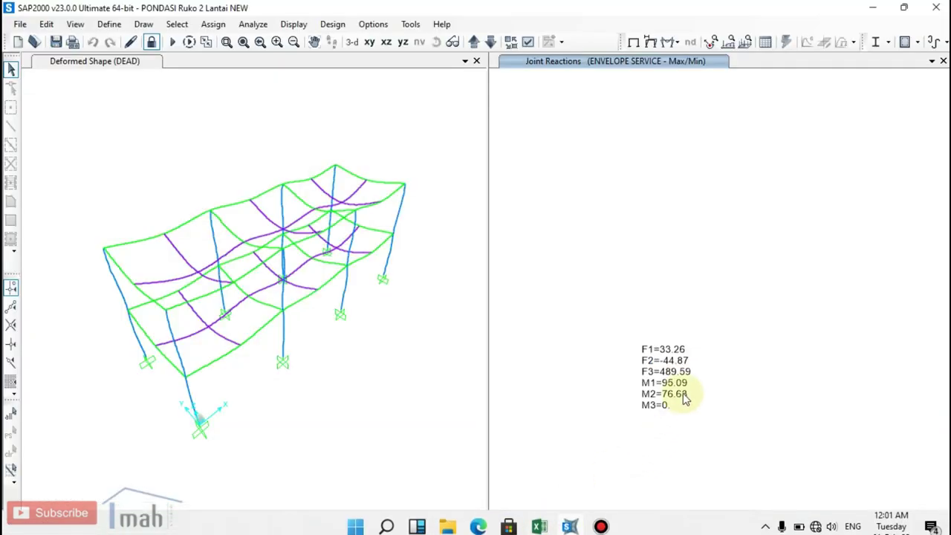
pyautogui.click(540, 526)
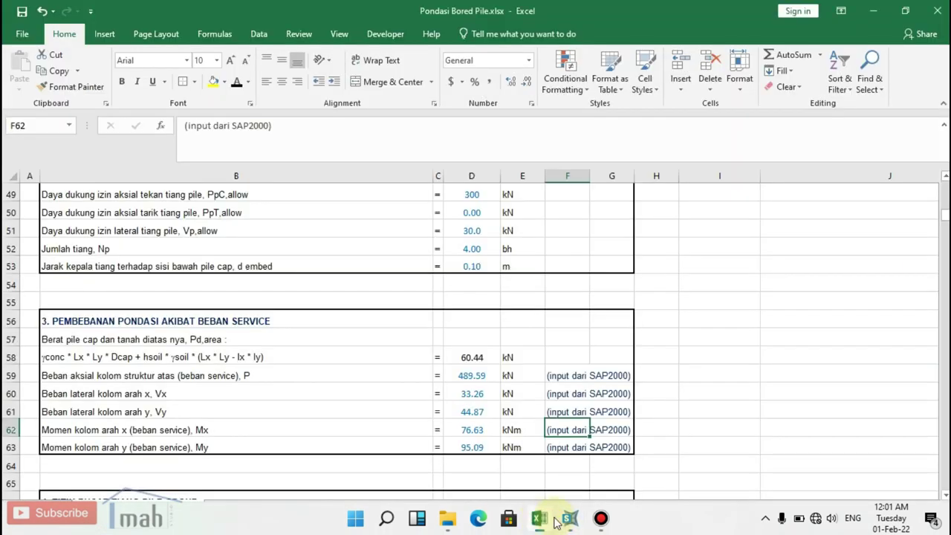
pyautogui.click(516, 368)
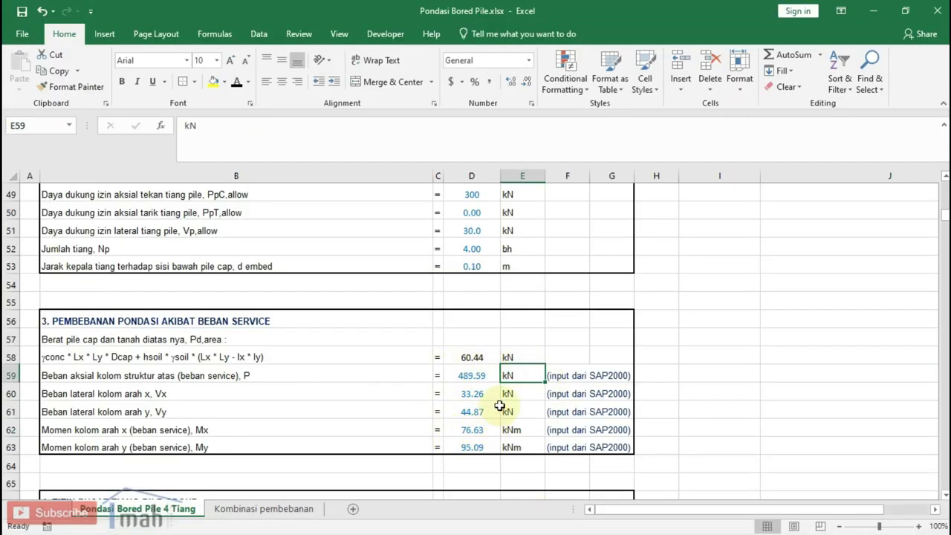
pyautogui.click(483, 423)
pyautogui.scroll(-1, 483, 416)
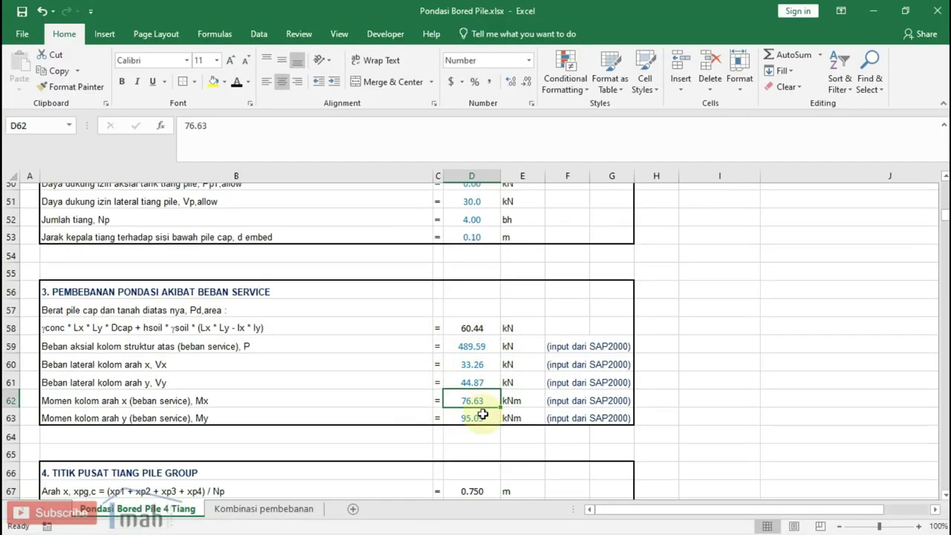
pyautogui.scroll(-1, 483, 411)
pyautogui.scroll(-1, 483, 412)
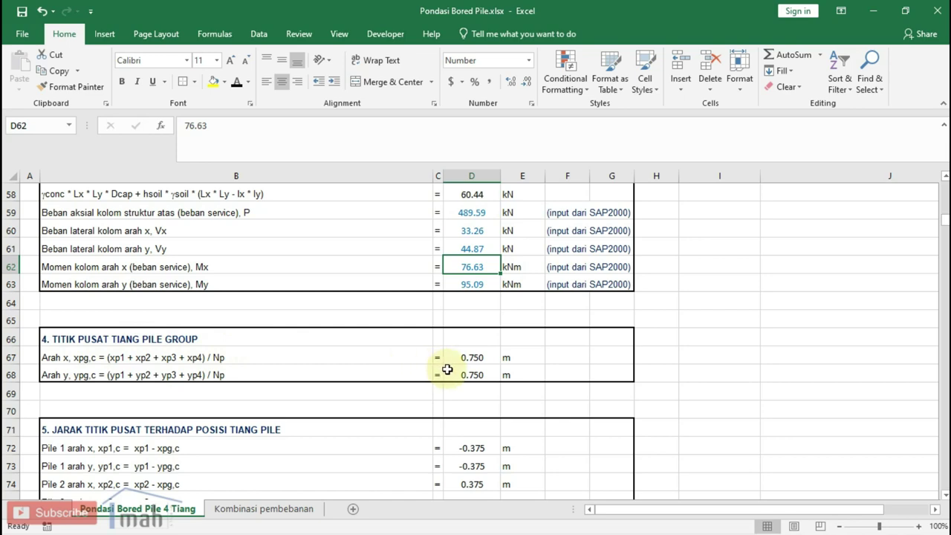
pyautogui.scroll(7, 470, 383)
pyautogui.scroll(3, 469, 382)
pyautogui.scroll(4, 470, 383)
pyautogui.scroll(4, 469, 383)
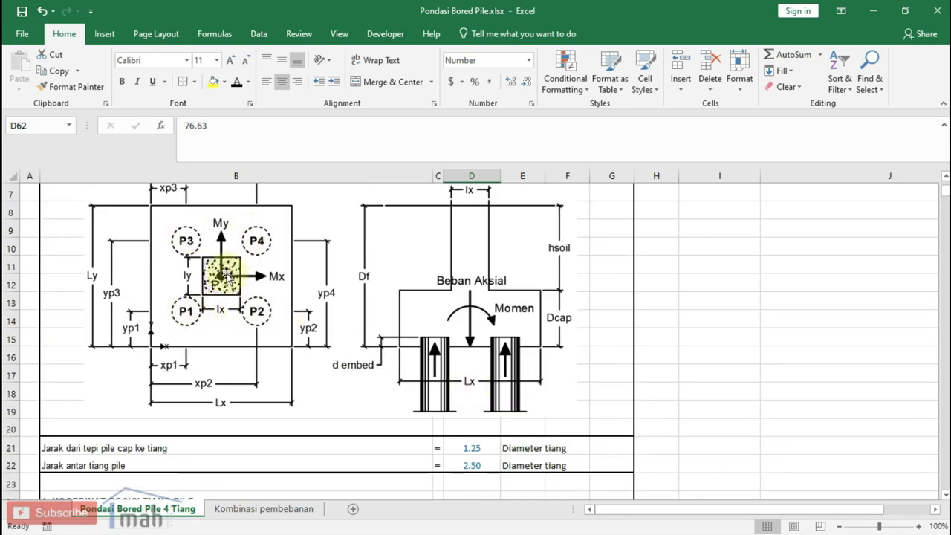
pyautogui.scroll(-4, 540, 358)
pyautogui.scroll(-6, 520, 355)
pyautogui.scroll(-2, 506, 355)
pyautogui.scroll(-3, 507, 354)
pyautogui.scroll(-2, 505, 350)
pyautogui.scroll(-1, 505, 349)
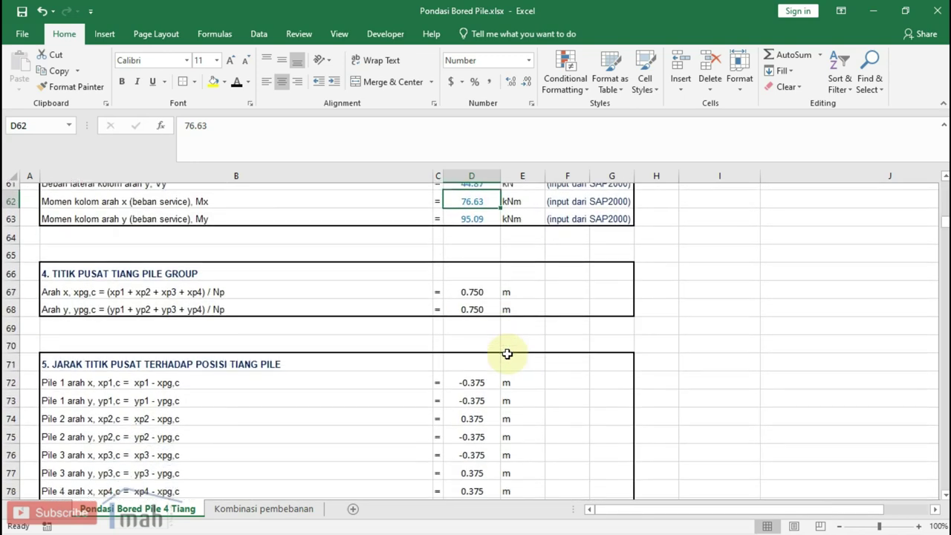
pyautogui.scroll(-1, 474, 363)
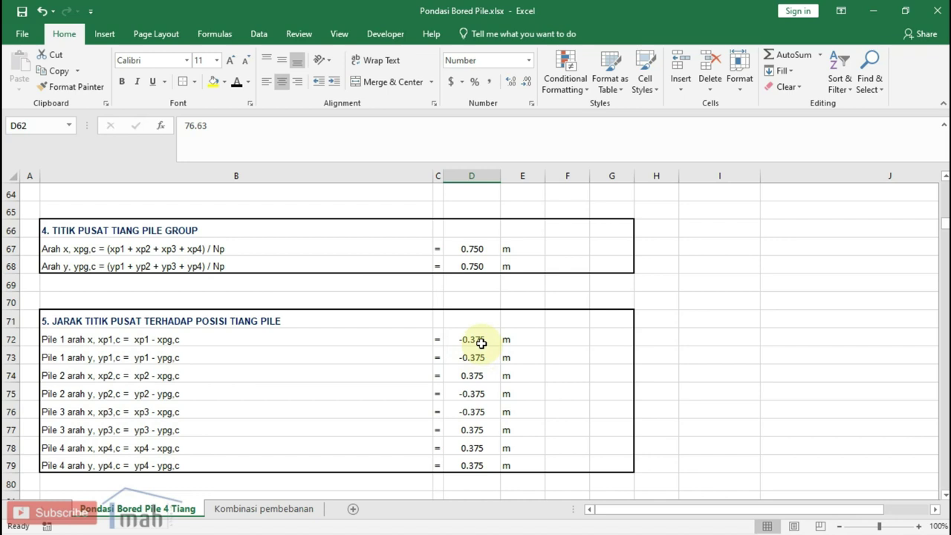
pyautogui.click(479, 339)
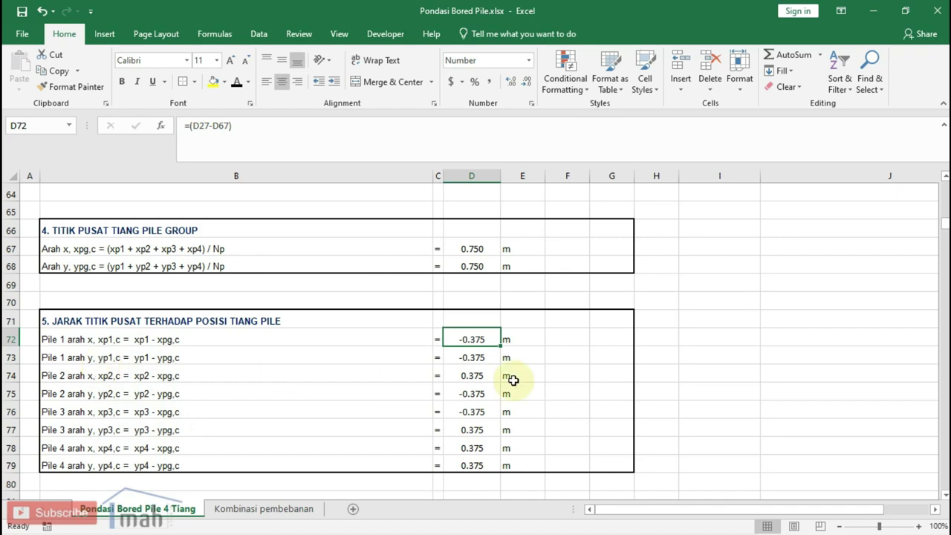
pyautogui.click(491, 357)
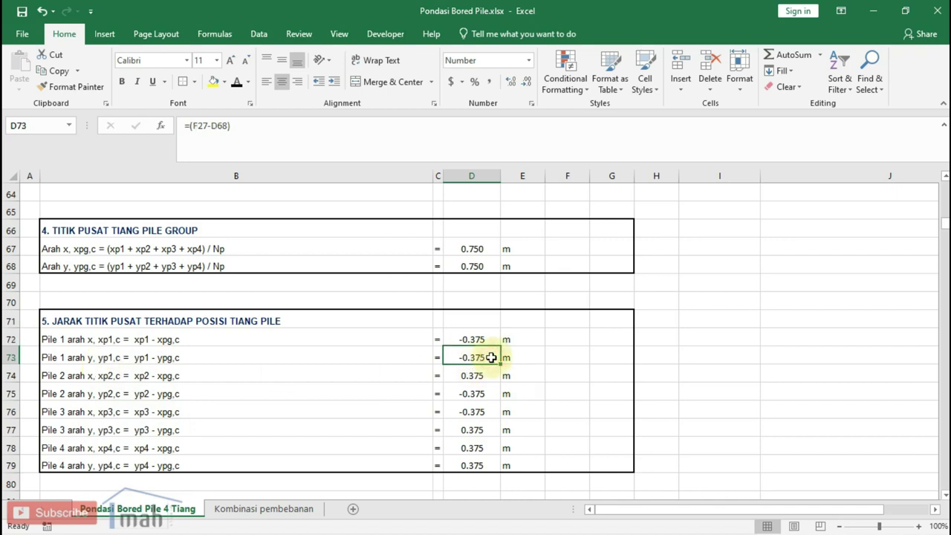
pyautogui.click(475, 339)
pyautogui.moveTo(475, 339); pyautogui.dragTo(472, 411)
pyautogui.scroll(-2, 469, 406)
pyautogui.scroll(-1, 469, 446)
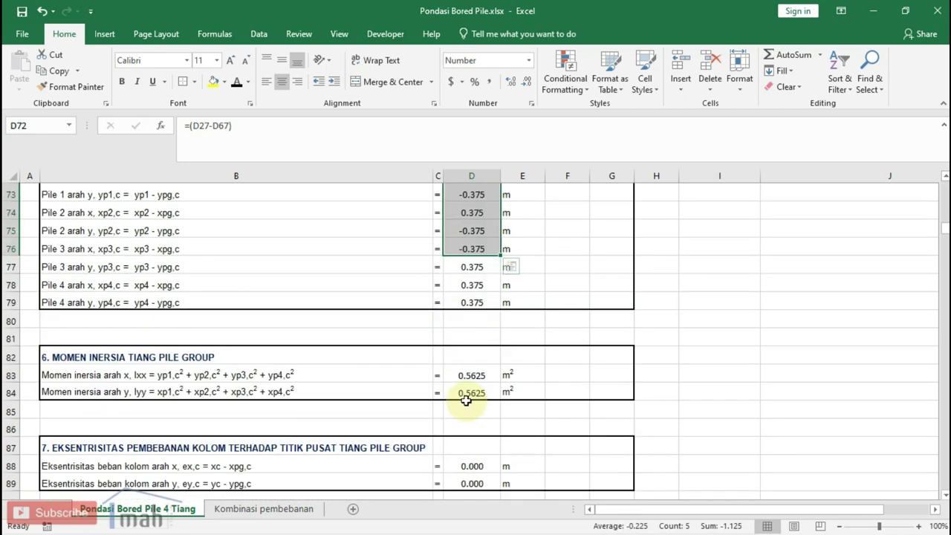
pyautogui.click(718, 366)
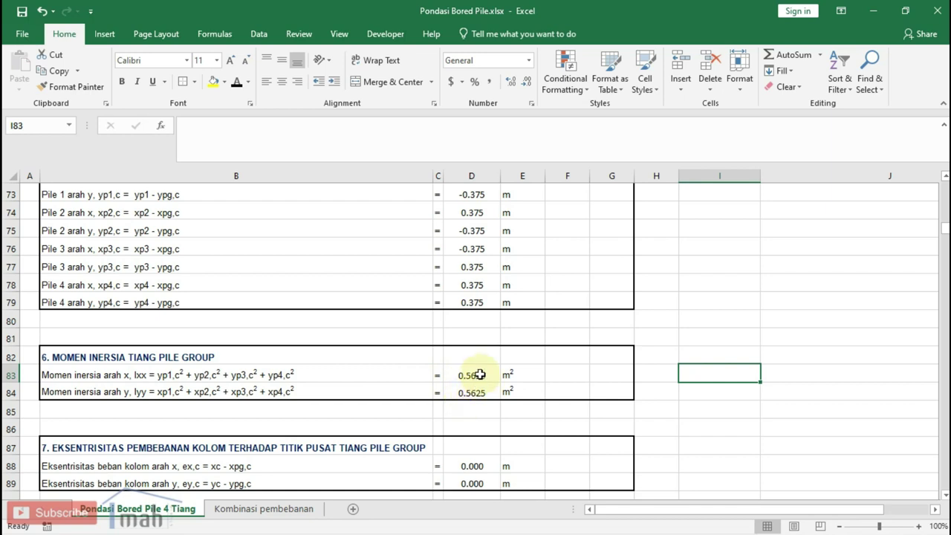
pyautogui.click(476, 373)
pyautogui.click(484, 392)
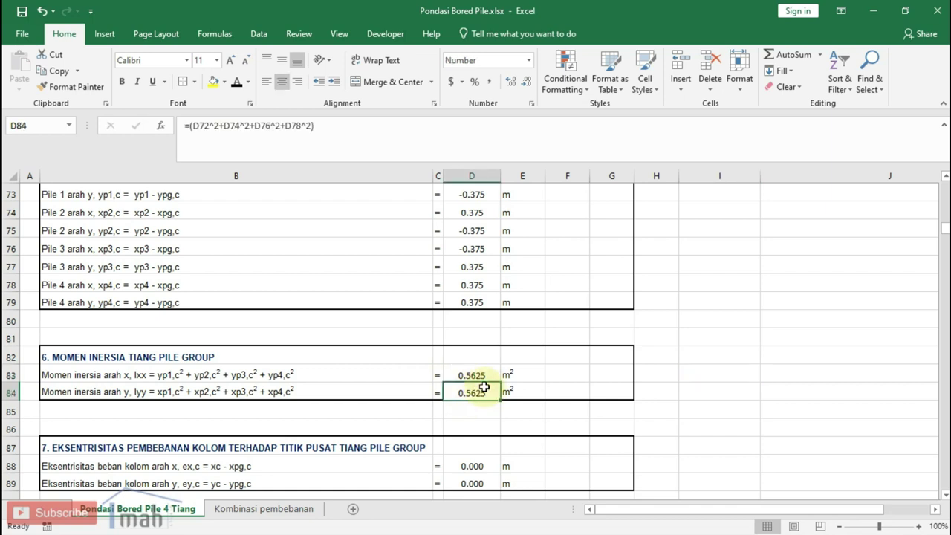
pyautogui.click(481, 377)
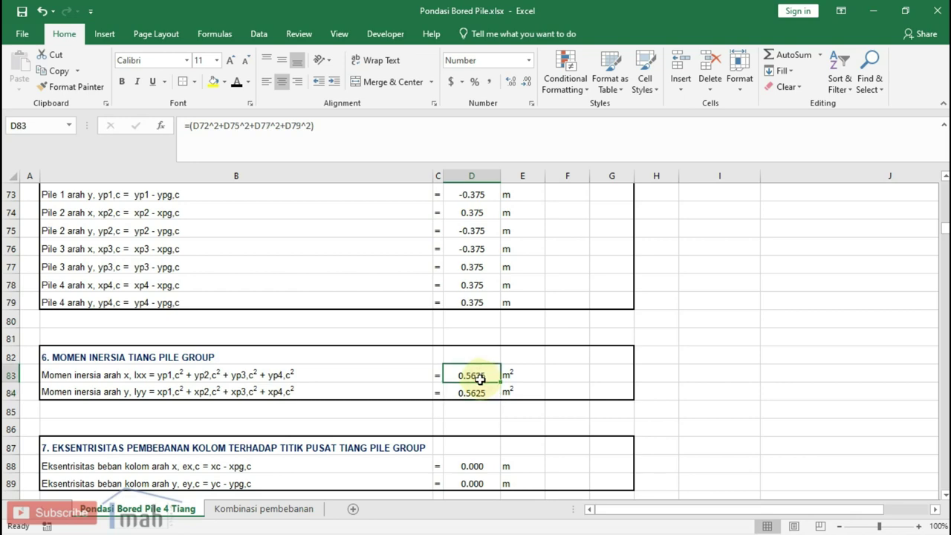
pyautogui.click(476, 394)
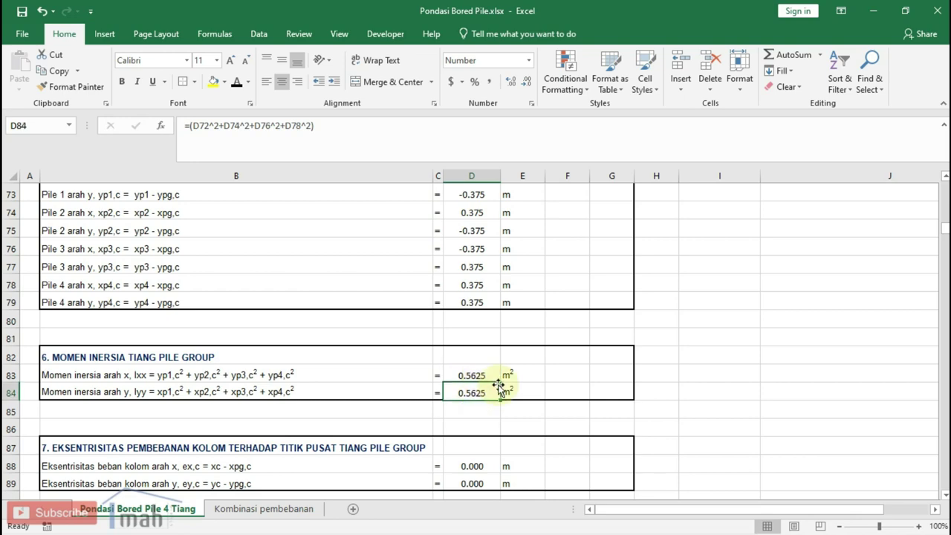
pyautogui.scroll(-1, 499, 355)
pyautogui.scroll(-1, 499, 355)
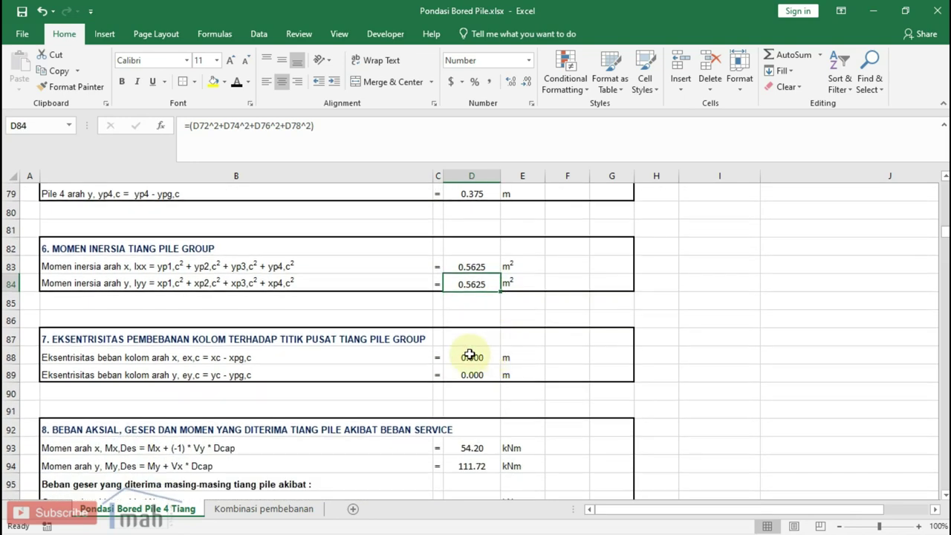
pyautogui.scroll(-1, 471, 354)
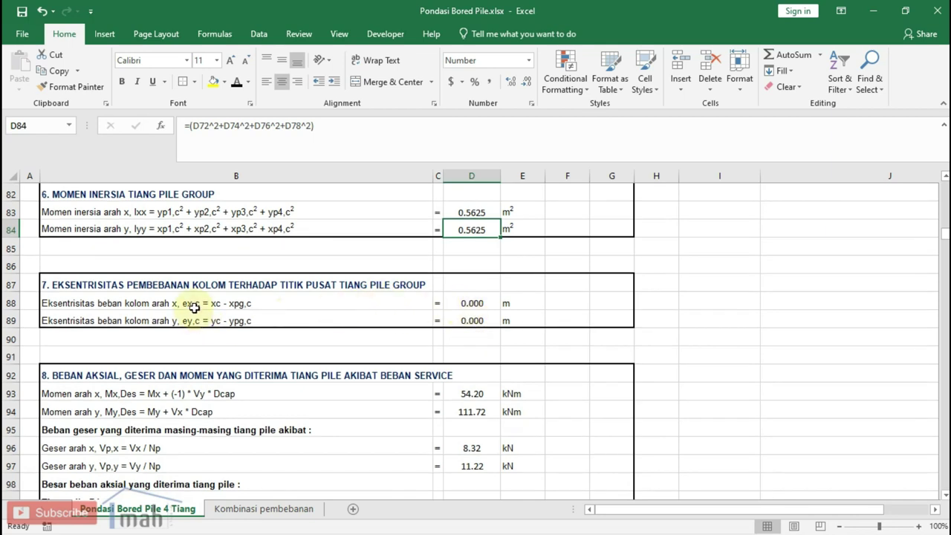
pyautogui.click(469, 303)
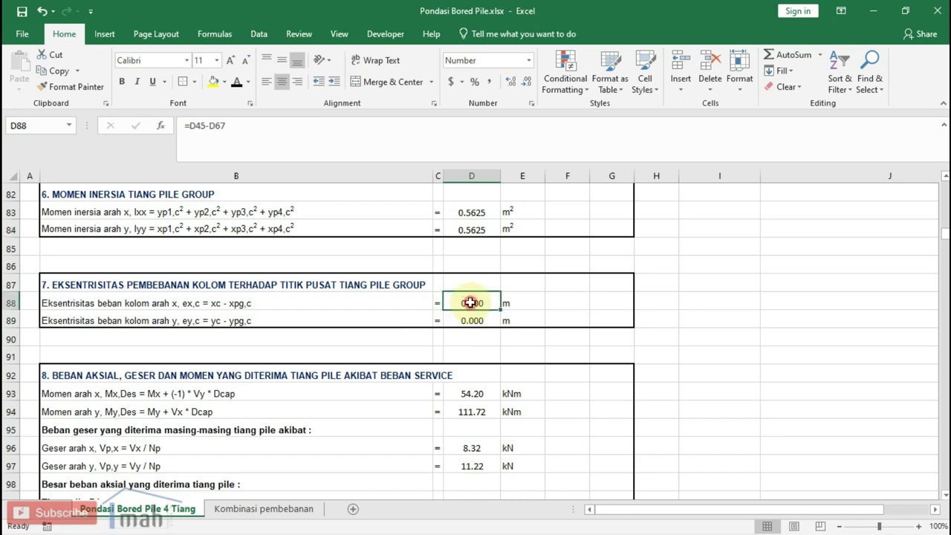
pyautogui.click(470, 318)
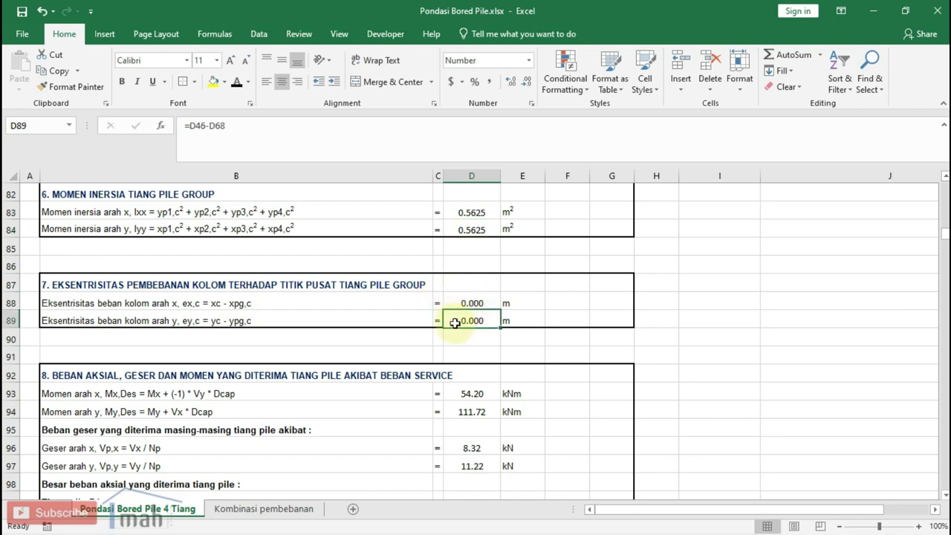
pyautogui.scroll(-2, 453, 322)
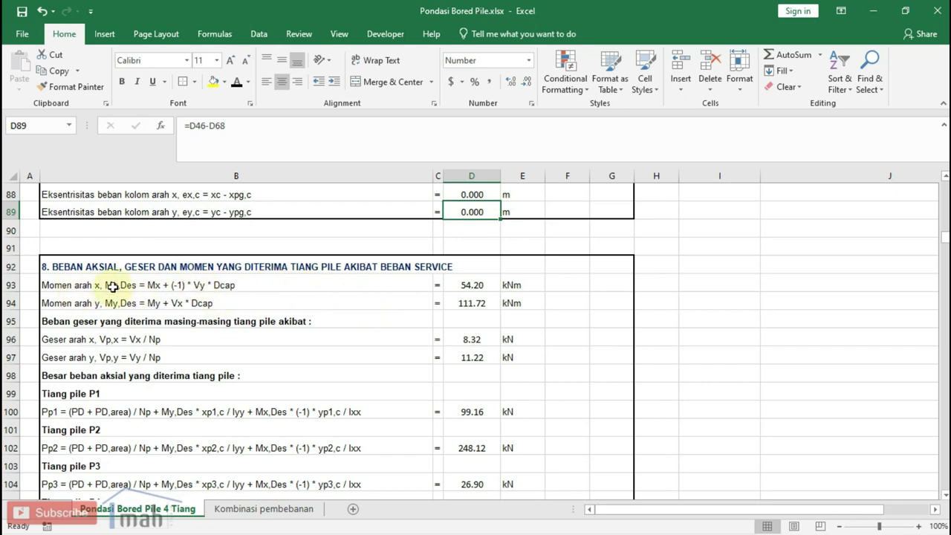
pyautogui.click(476, 283)
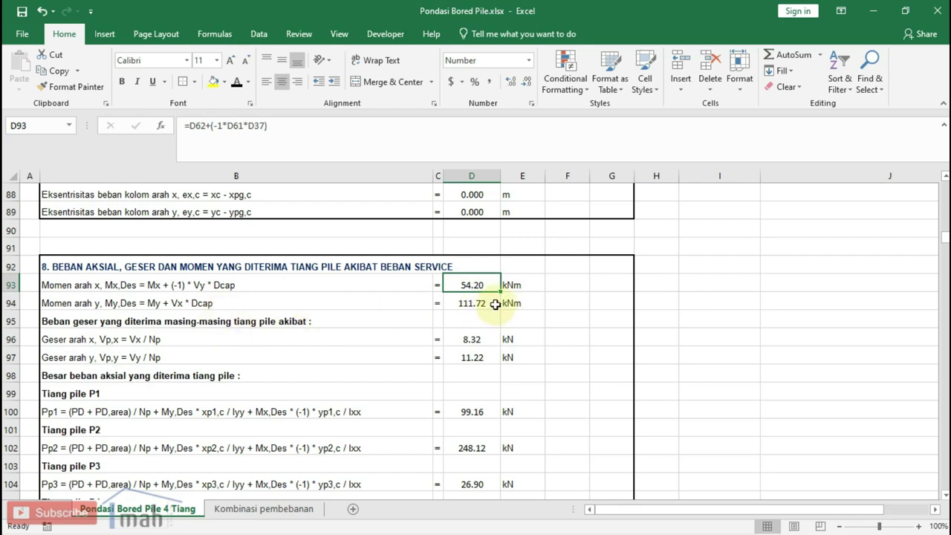
pyautogui.click(488, 302)
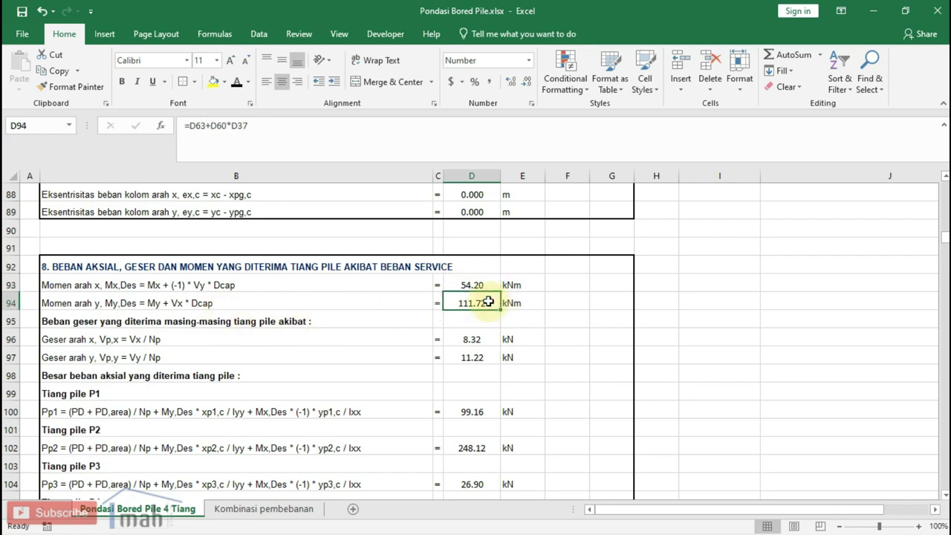
pyautogui.scroll(-1, 487, 301)
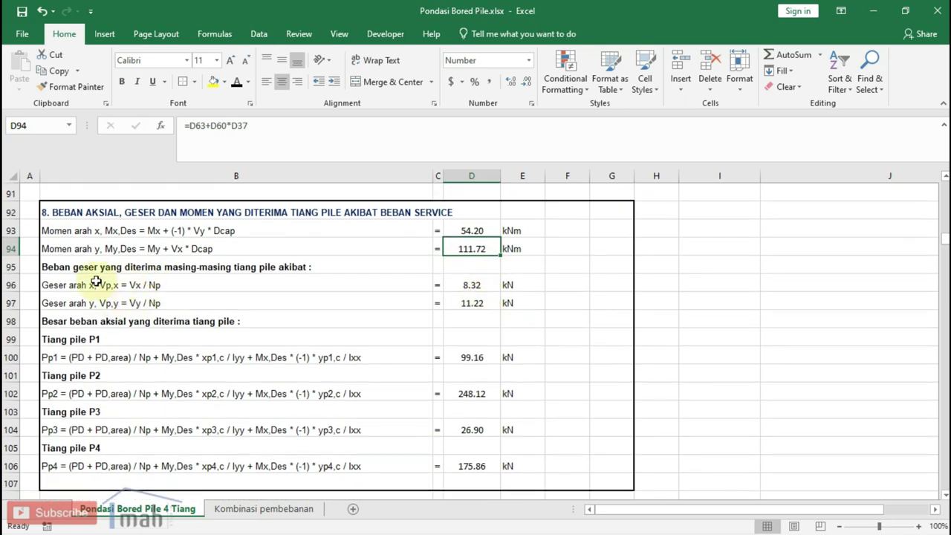
pyautogui.click(245, 267)
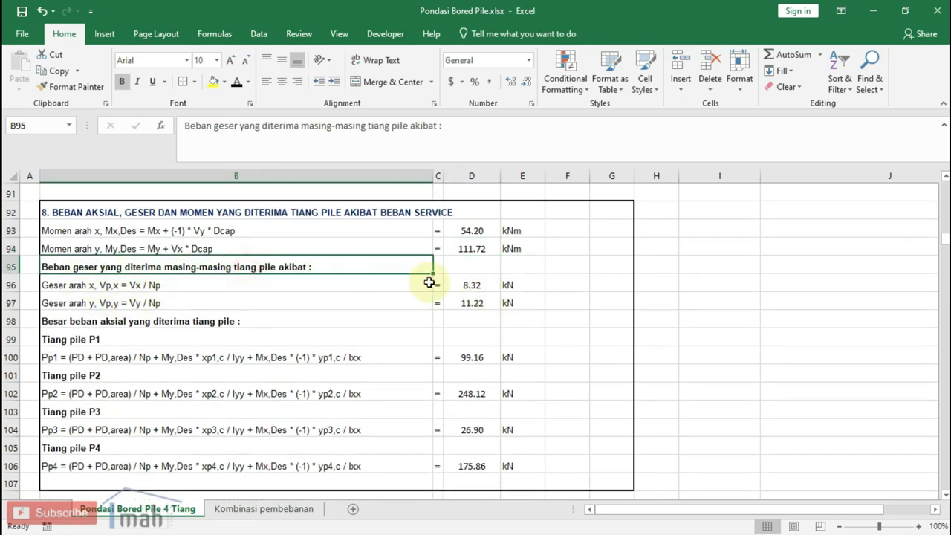
pyautogui.click(470, 283)
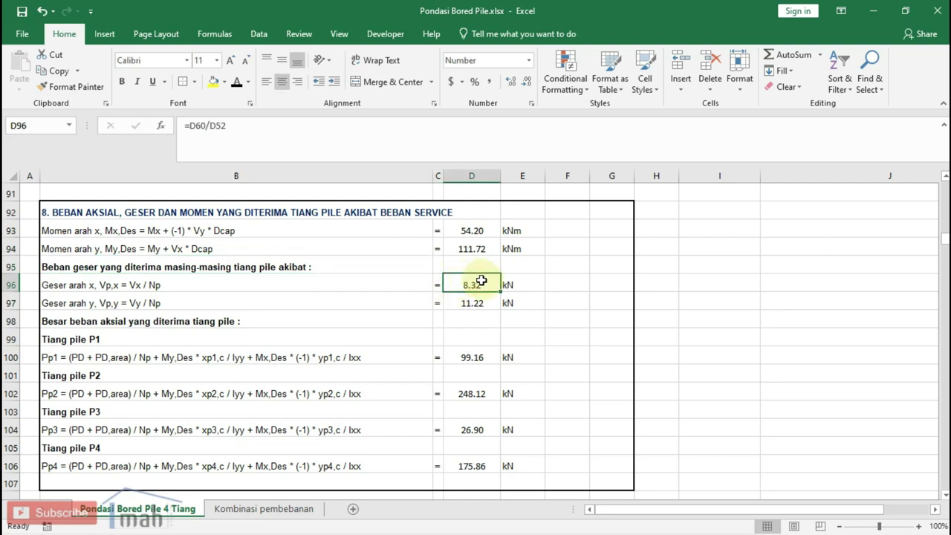
pyautogui.click(487, 305)
pyautogui.scroll(-1, 483, 316)
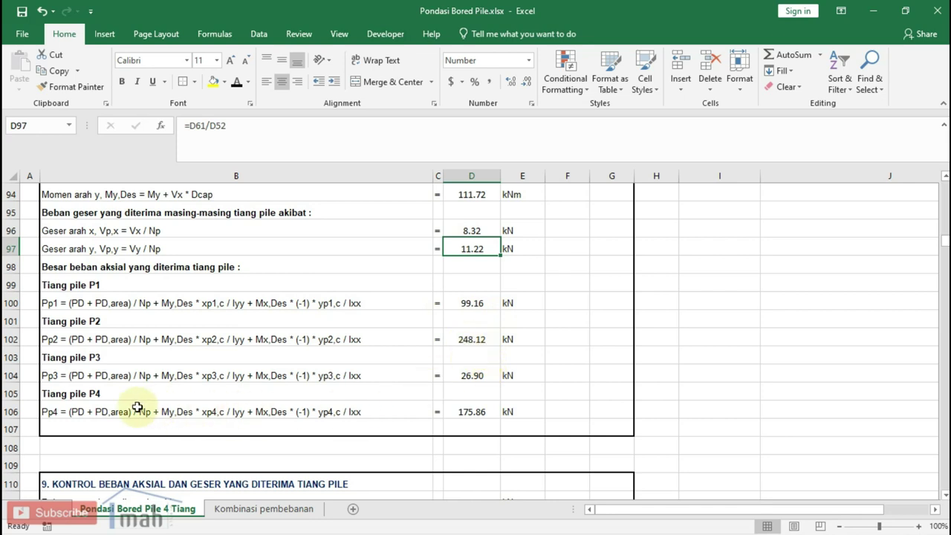
pyautogui.click(484, 415)
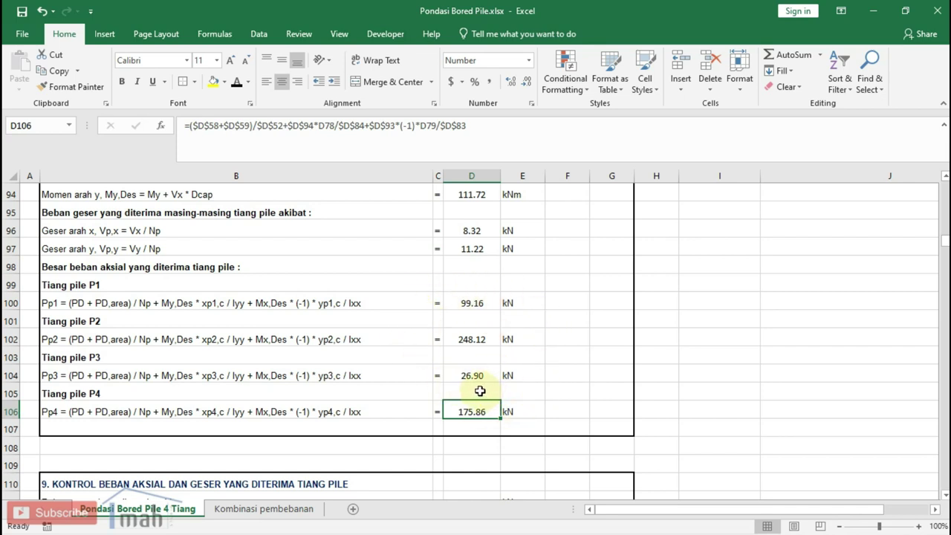
pyautogui.click(520, 371)
pyautogui.click(472, 338)
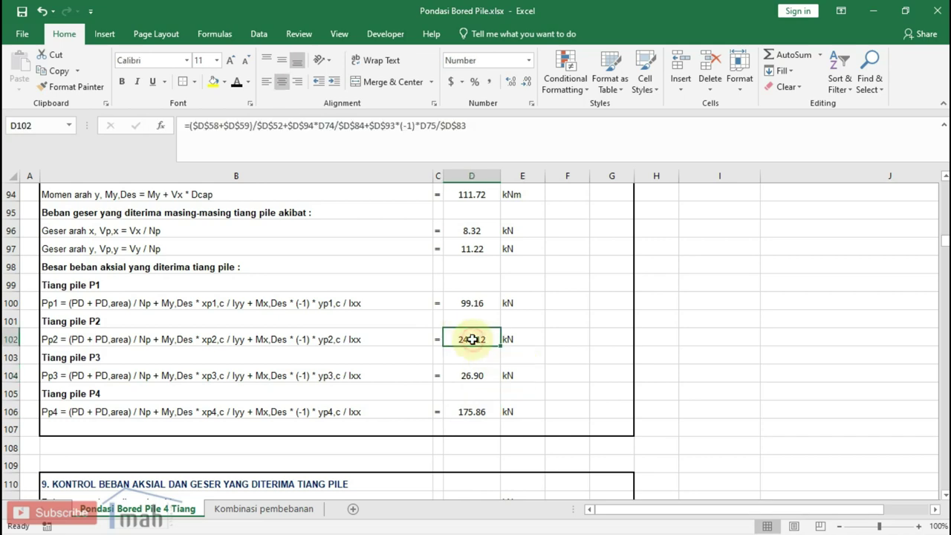
pyautogui.scroll(4, 475, 386)
pyautogui.scroll(5, 474, 390)
pyautogui.scroll(5, 474, 389)
pyautogui.scroll(6, 474, 390)
pyautogui.scroll(7, 473, 389)
pyautogui.scroll(3, 471, 389)
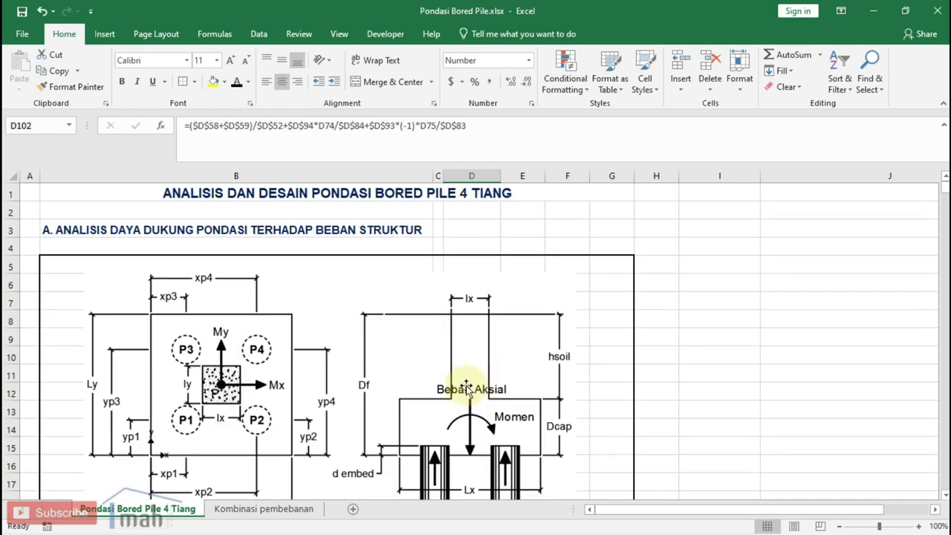
pyautogui.scroll(-1, 471, 389)
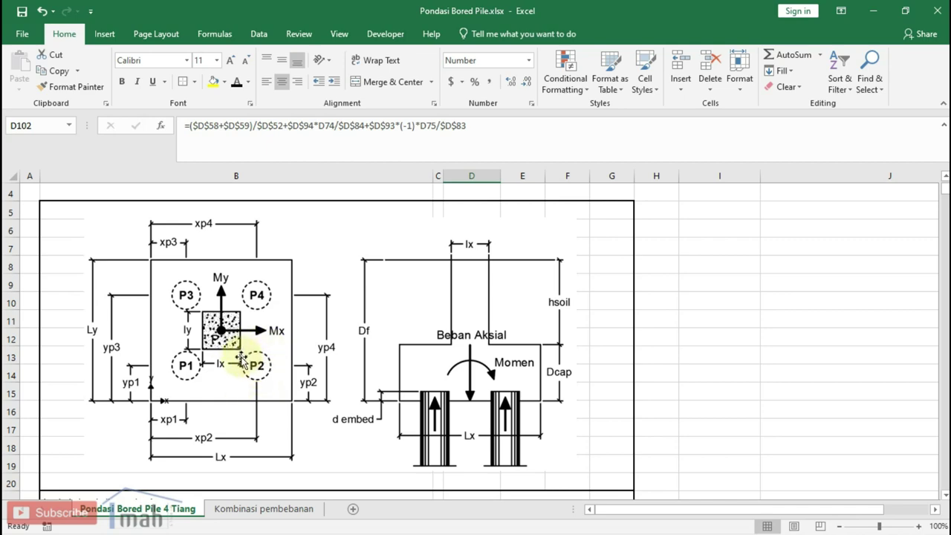
pyautogui.scroll(-5, 386, 387)
pyautogui.scroll(-7, 388, 377)
pyautogui.scroll(-3, 391, 371)
pyautogui.scroll(-17, 388, 371)
pyautogui.click(656, 358)
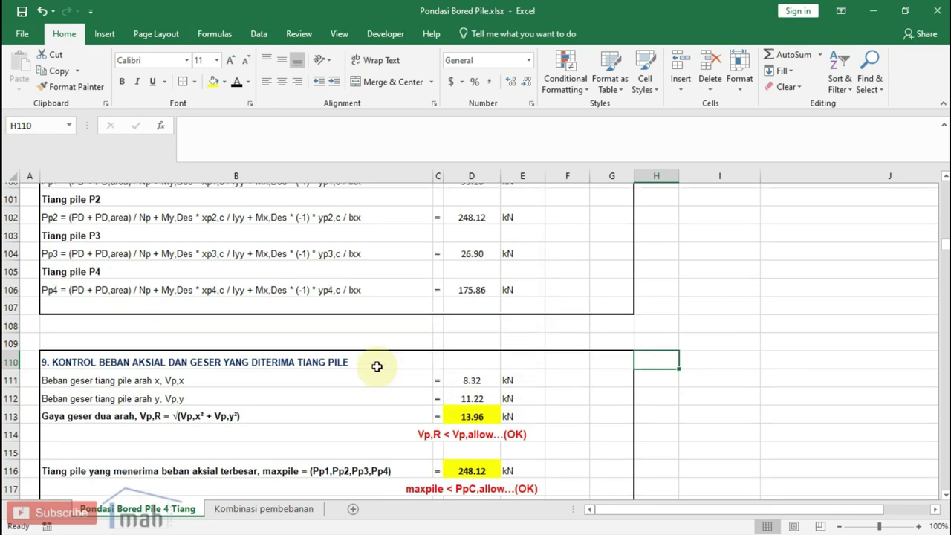
pyautogui.scroll(-1, 378, 365)
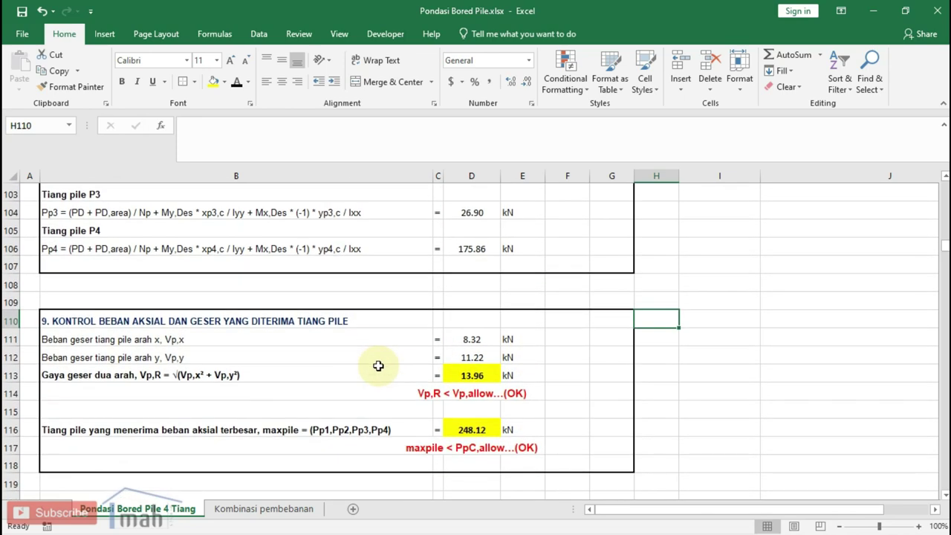
pyautogui.click(663, 365)
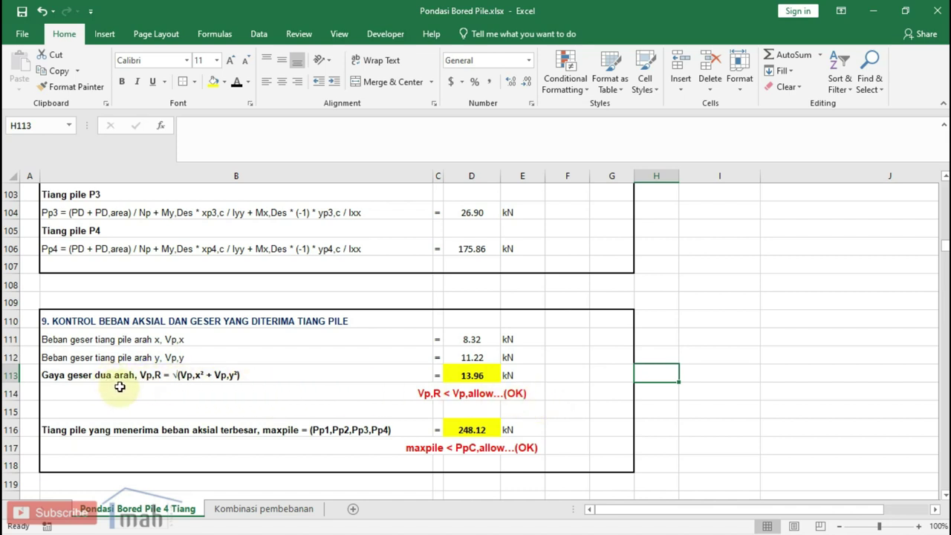
pyautogui.click(469, 377)
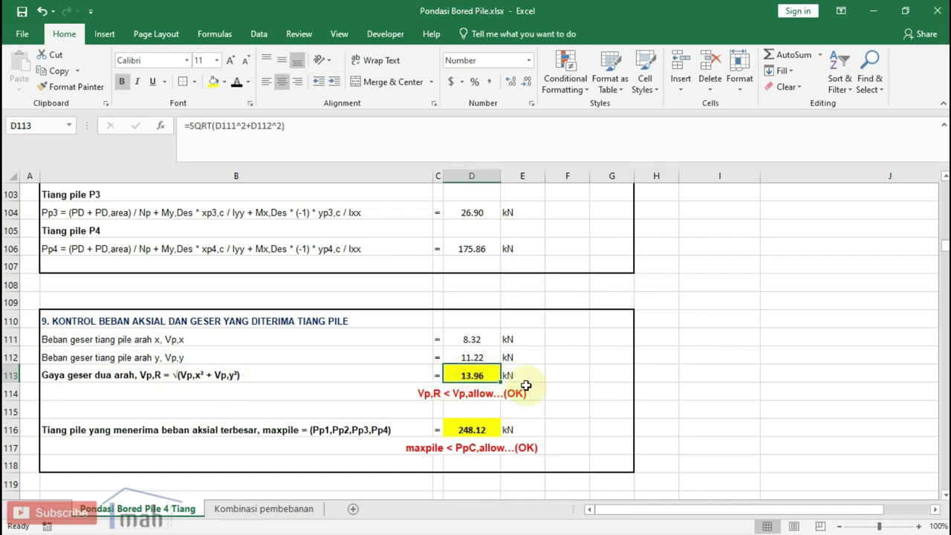
pyautogui.click(478, 340)
pyautogui.click(474, 357)
pyautogui.scroll(2, 479, 334)
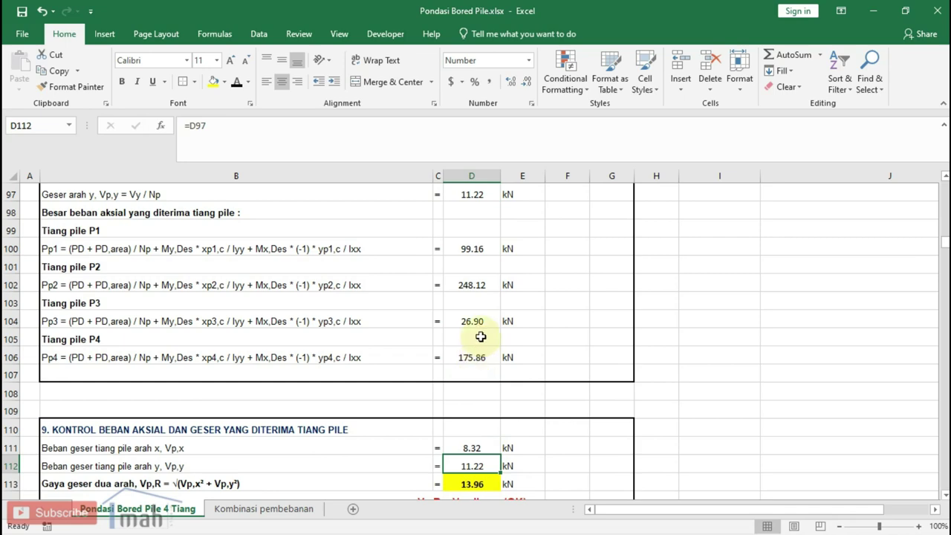
pyautogui.scroll(2, 480, 306)
pyautogui.scroll(-4, 456, 331)
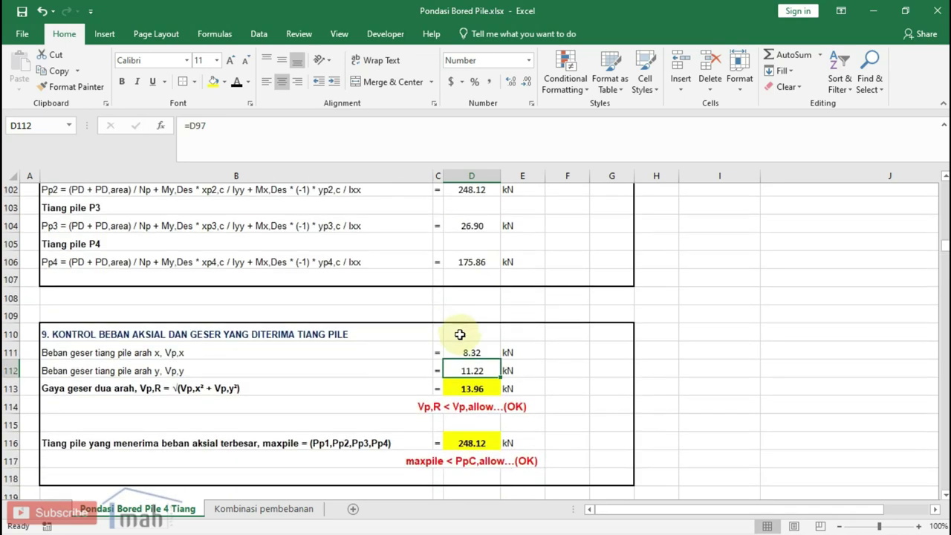
pyautogui.click(479, 378)
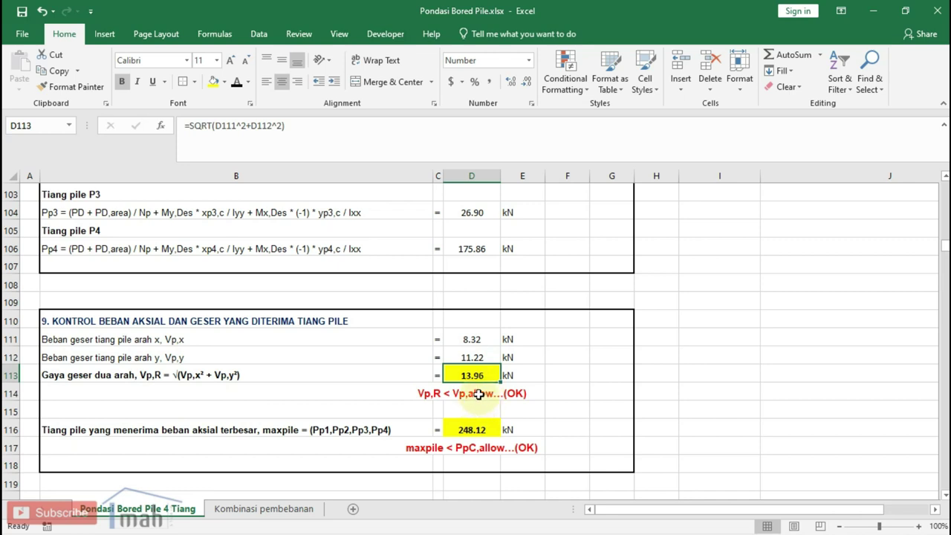
pyautogui.scroll(4, 479, 394)
pyautogui.scroll(4, 478, 394)
pyautogui.scroll(3, 478, 394)
pyautogui.scroll(4, 479, 393)
pyautogui.scroll(3, 478, 394)
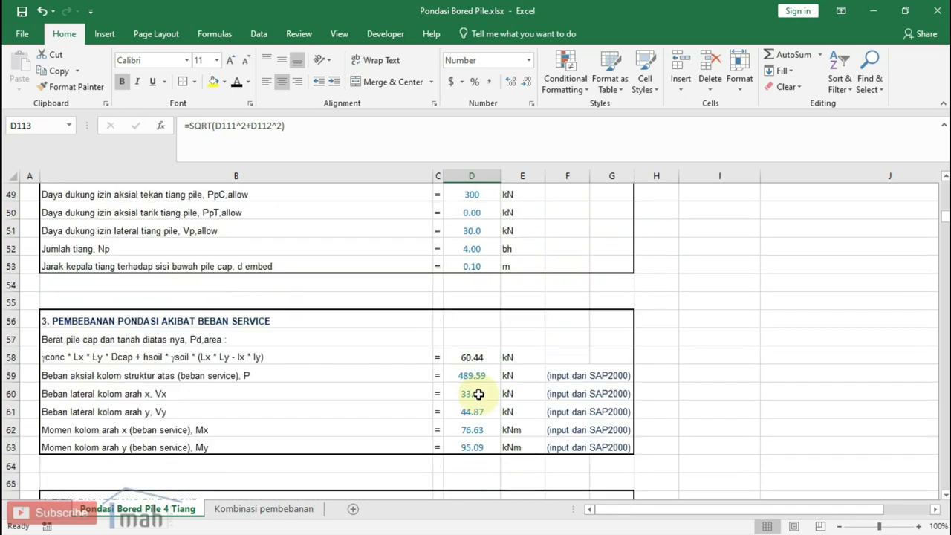
pyautogui.scroll(6, 478, 394)
pyautogui.scroll(-2, 478, 393)
pyautogui.scroll(-1, 478, 393)
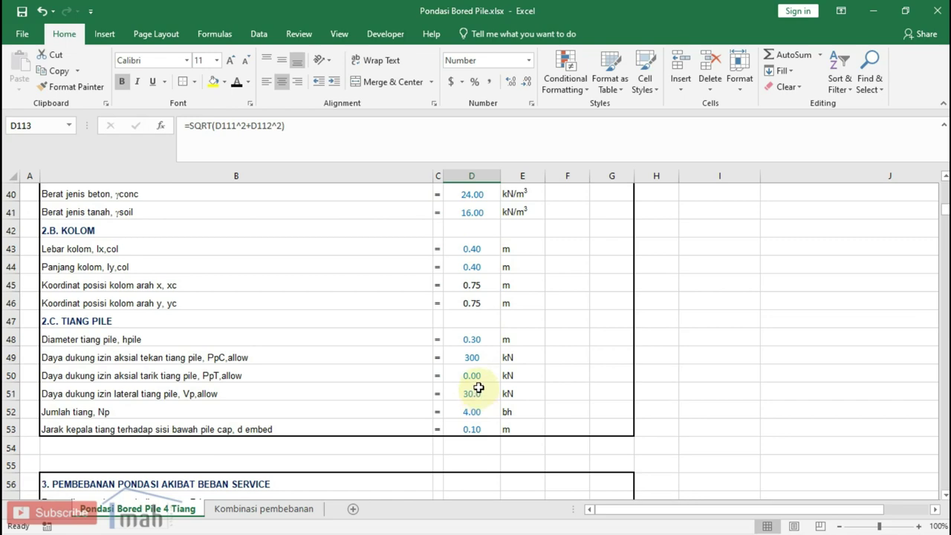
pyautogui.click(479, 395)
pyautogui.scroll(-7, 480, 400)
pyautogui.scroll(-6, 480, 400)
pyautogui.scroll(-4, 480, 400)
pyautogui.scroll(-5, 480, 399)
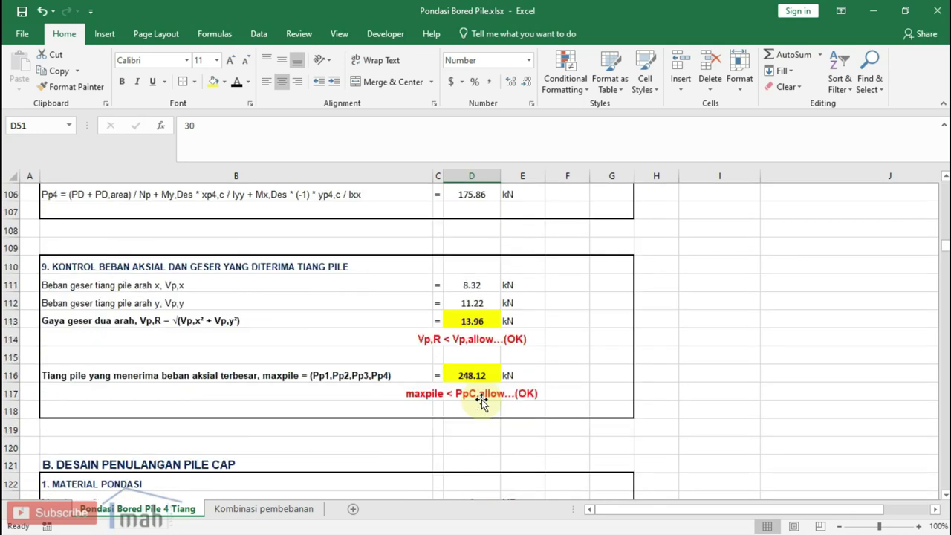
pyautogui.scroll(-1, 482, 401)
pyautogui.click(472, 284)
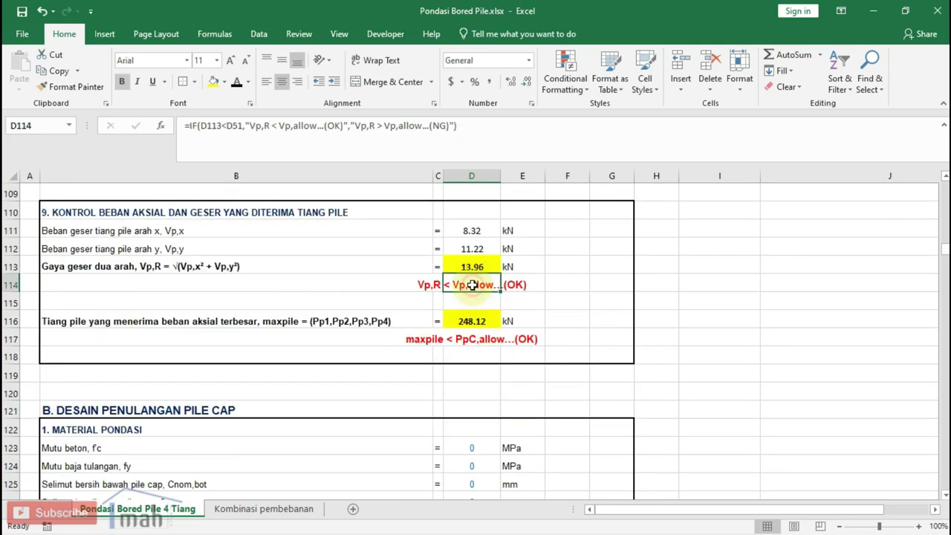
pyautogui.click(548, 312)
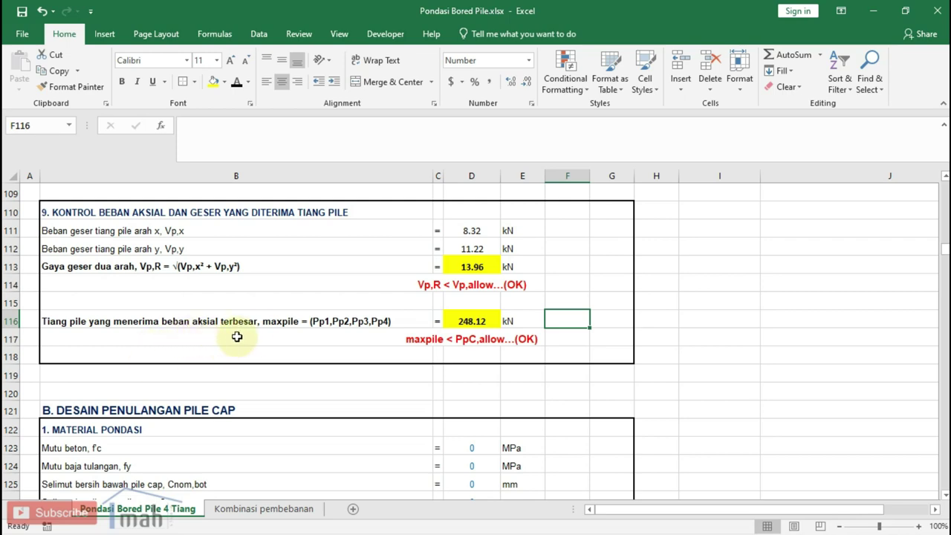
pyautogui.click(459, 324)
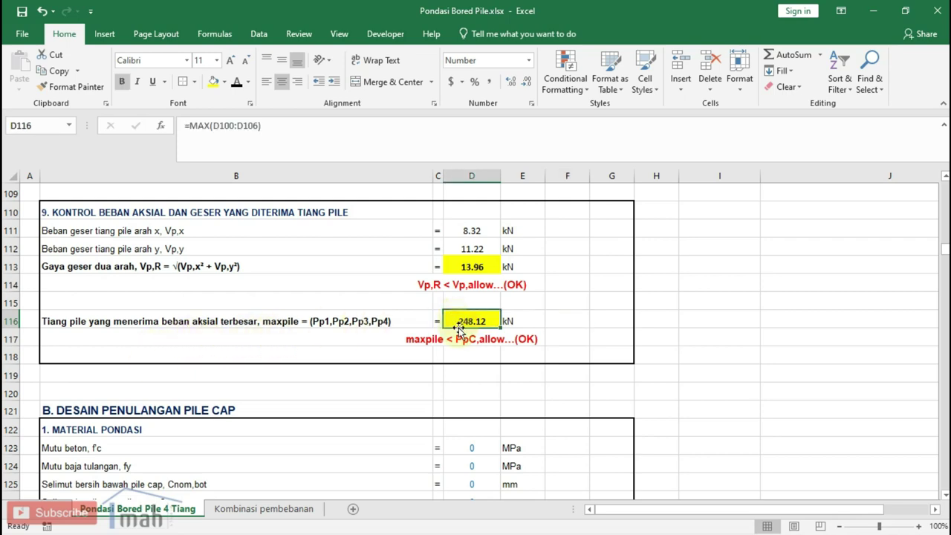
pyautogui.scroll(3, 486, 338)
pyautogui.scroll(3, 489, 338)
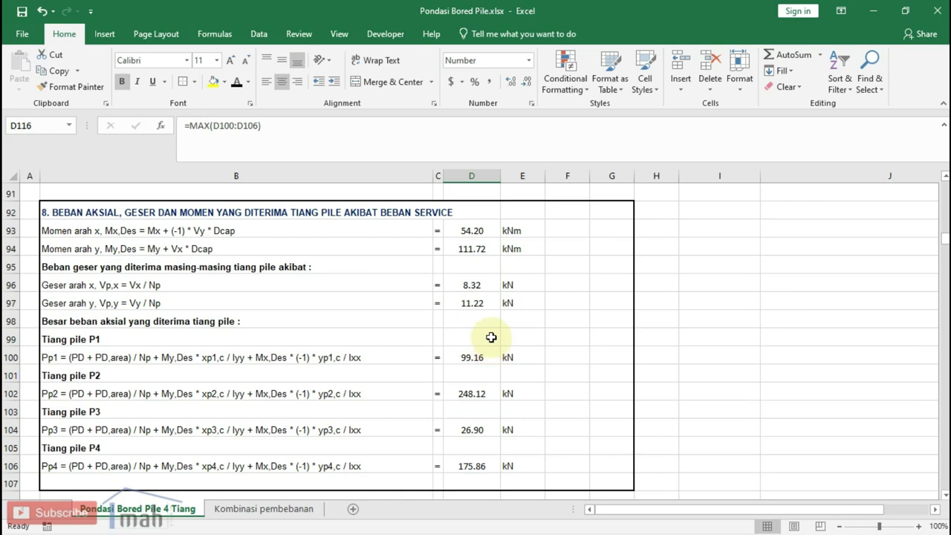
pyautogui.scroll(-5, 475, 357)
pyautogui.scroll(-1, 476, 327)
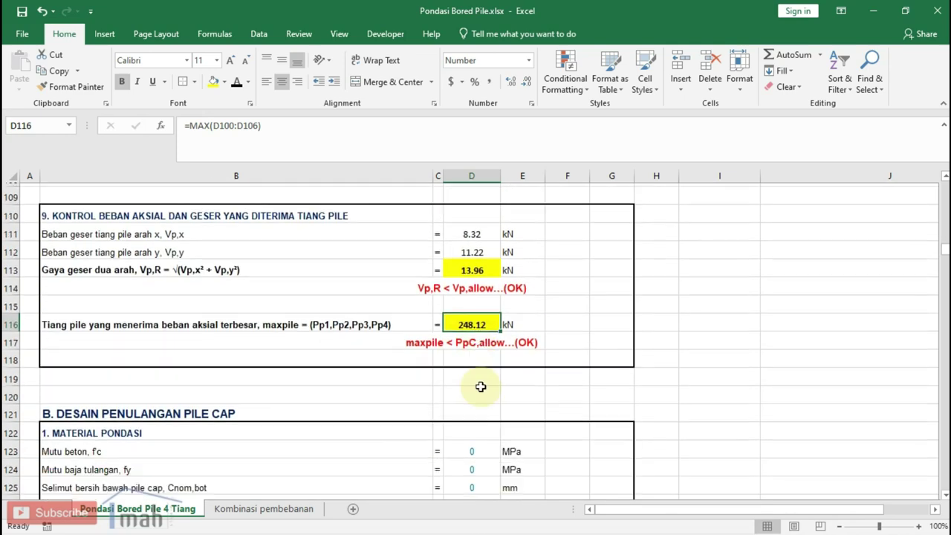
pyautogui.click(466, 339)
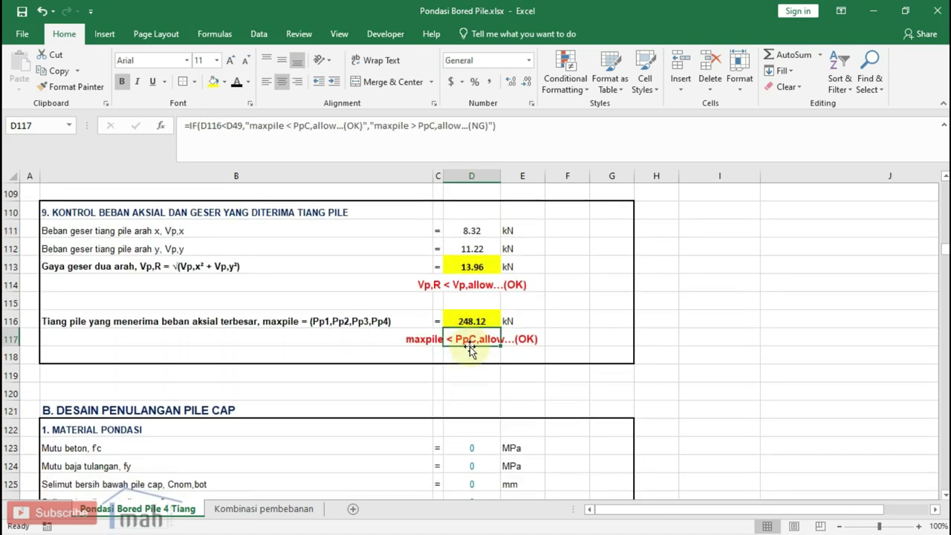
pyautogui.scroll(2, 486, 373)
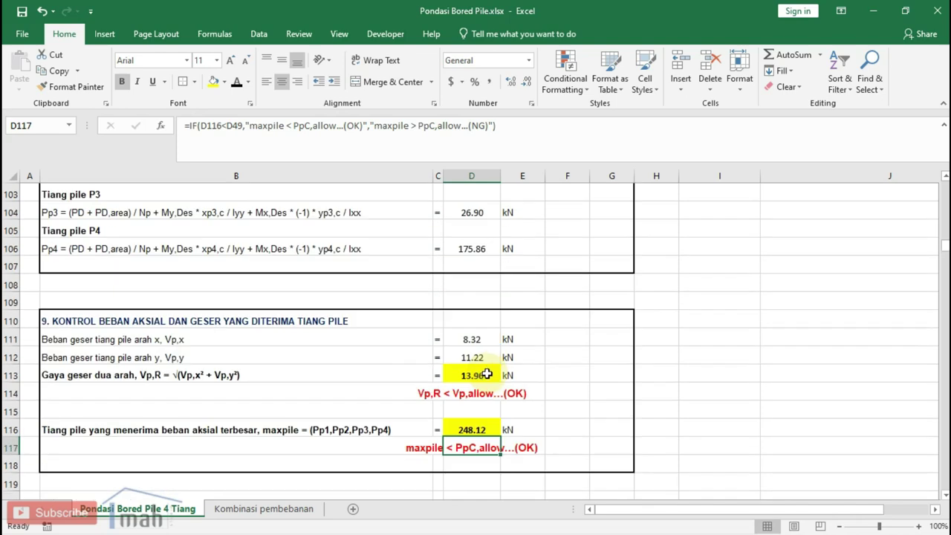
pyautogui.scroll(1, 486, 374)
pyautogui.scroll(5, 482, 379)
pyautogui.scroll(3, 481, 386)
pyautogui.scroll(3, 479, 392)
pyautogui.scroll(1, 480, 392)
pyautogui.scroll(3, 479, 392)
pyautogui.scroll(5, 480, 390)
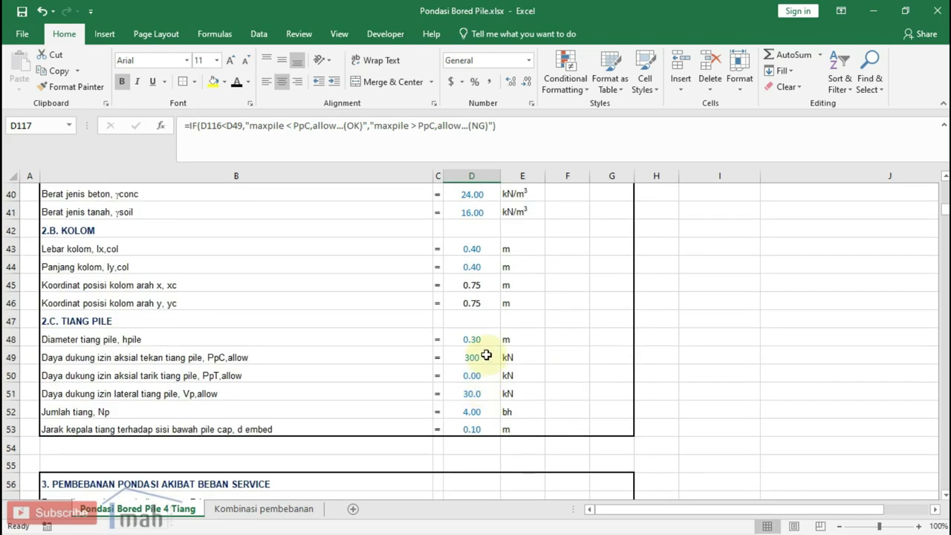
pyautogui.scroll(-7, 474, 368)
pyautogui.scroll(-7, 474, 368)
pyautogui.scroll(-4, 474, 368)
pyautogui.scroll(-3, 473, 368)
pyautogui.scroll(-1, 473, 369)
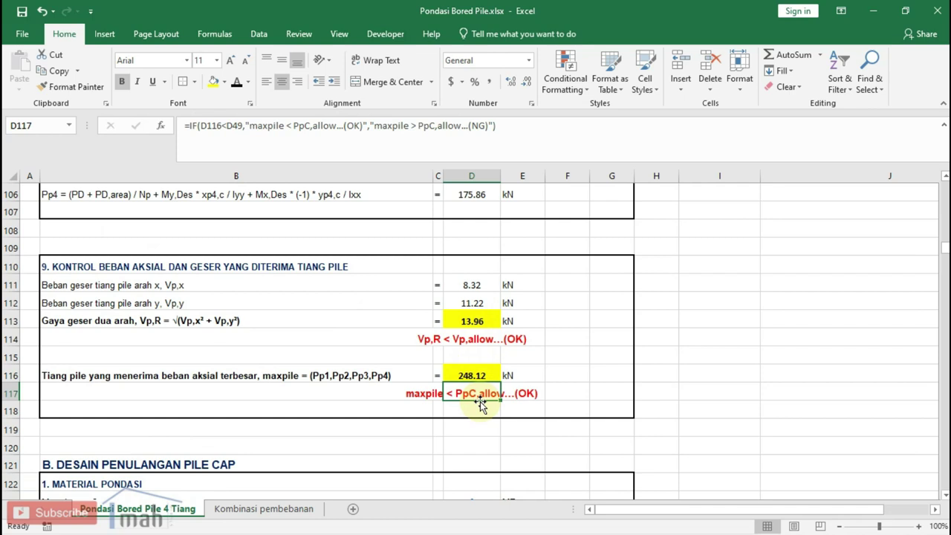
pyautogui.click(522, 395)
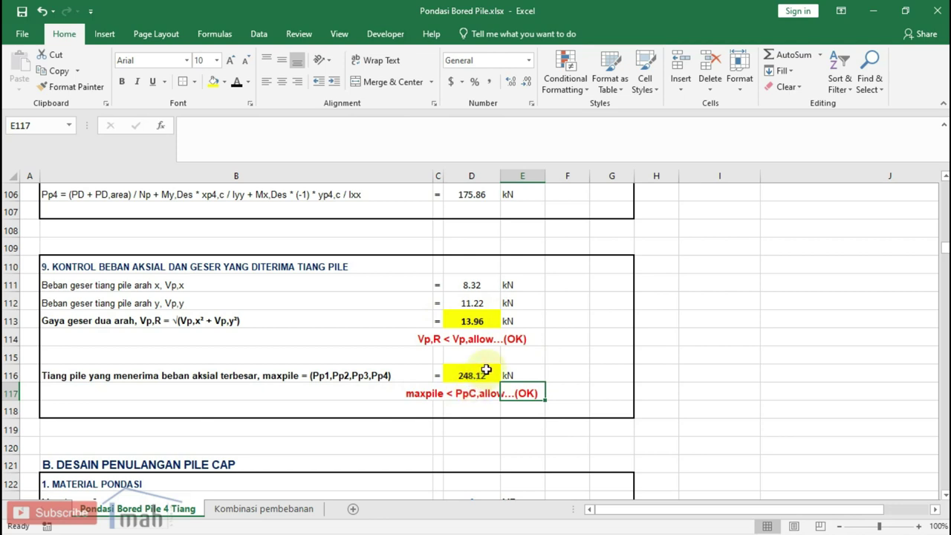
pyautogui.click(483, 320)
pyautogui.click(482, 369)
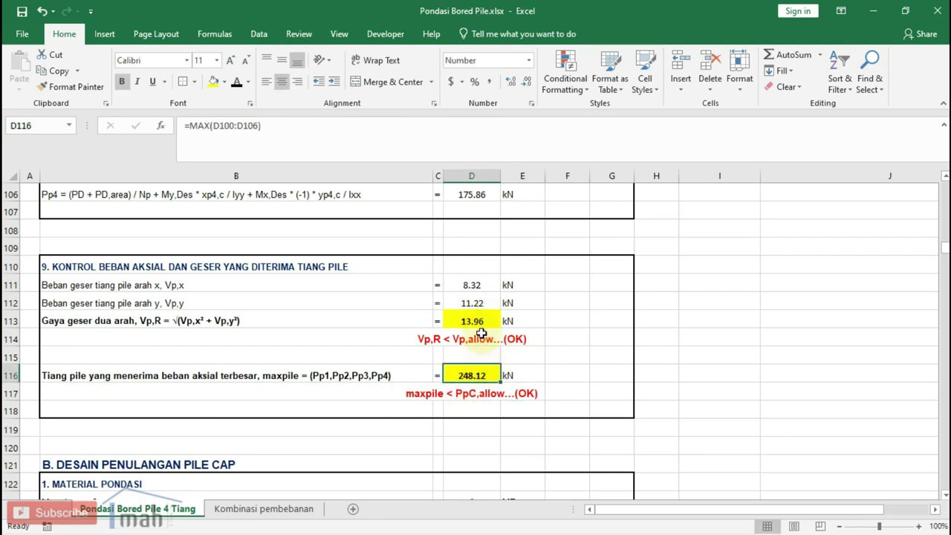
pyautogui.click(473, 322)
pyautogui.click(479, 372)
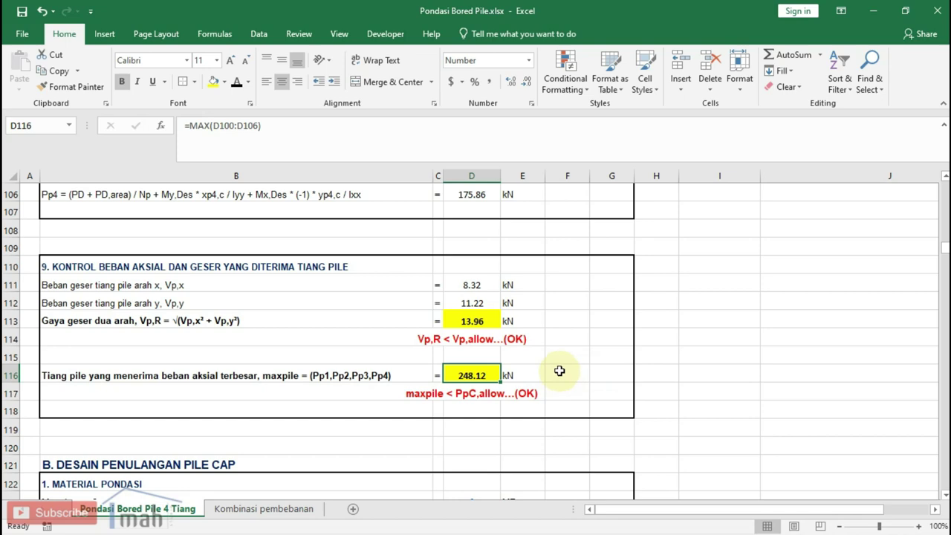
pyautogui.scroll(-2, 532, 364)
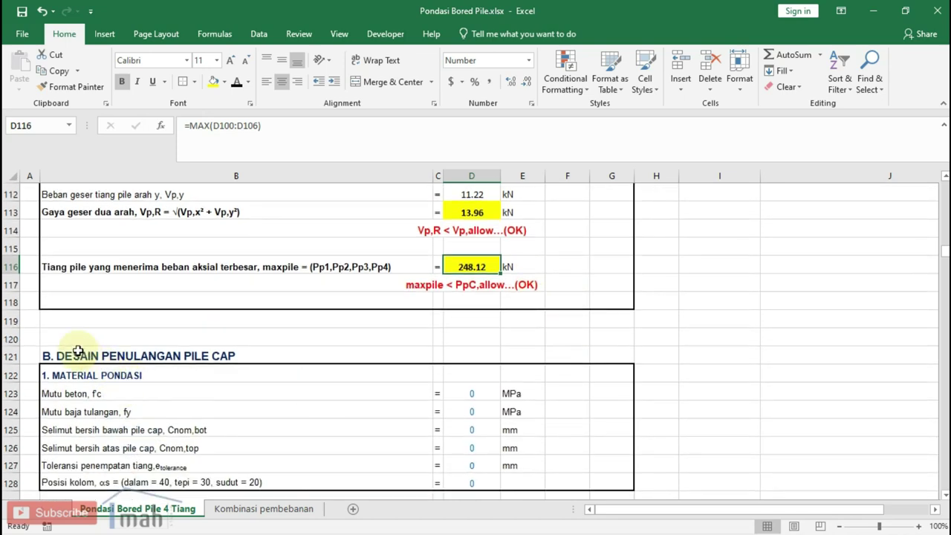
# Step: Enter pile cap concrete strength f'c 25 MPa and steel yield strength fy 390 MPa
pyautogui.click(73, 351)
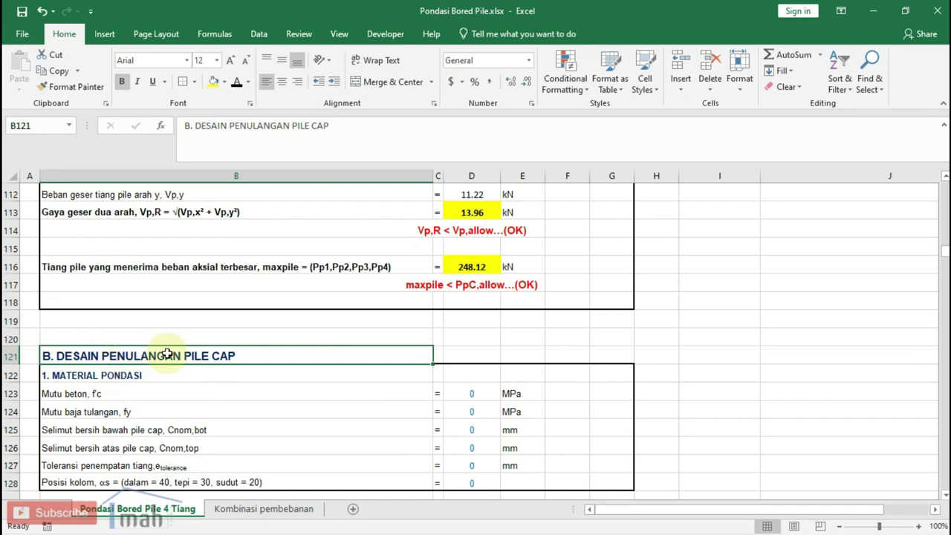
pyautogui.scroll(-1, 166, 353)
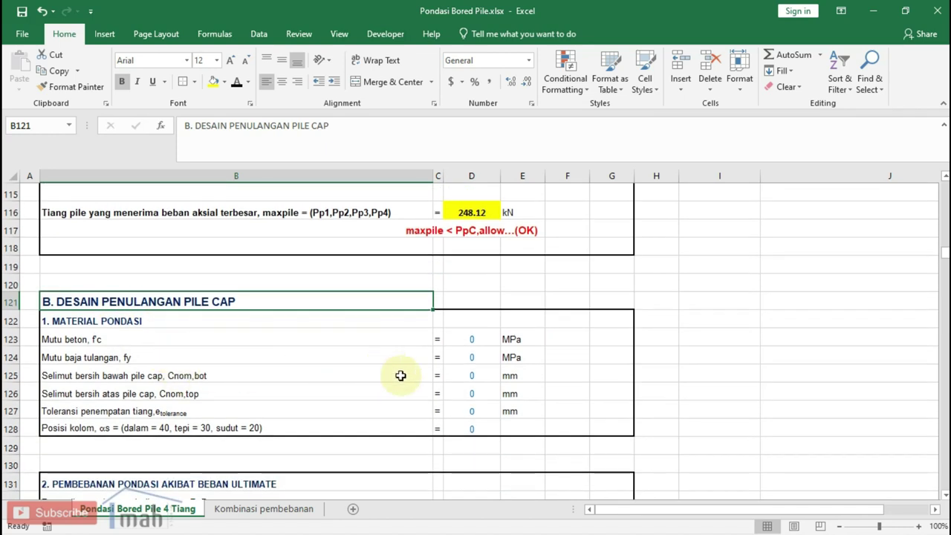
pyautogui.click(473, 339)
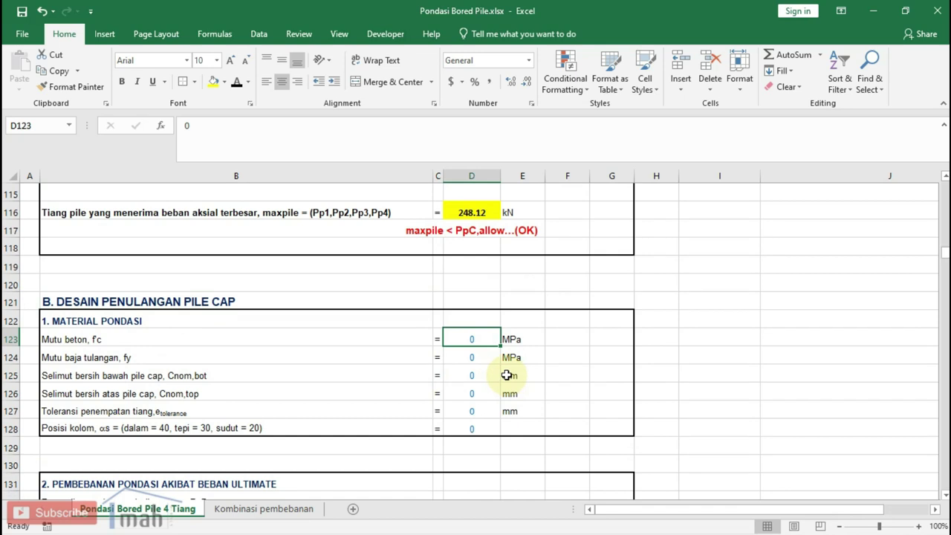
pyautogui.write('25')
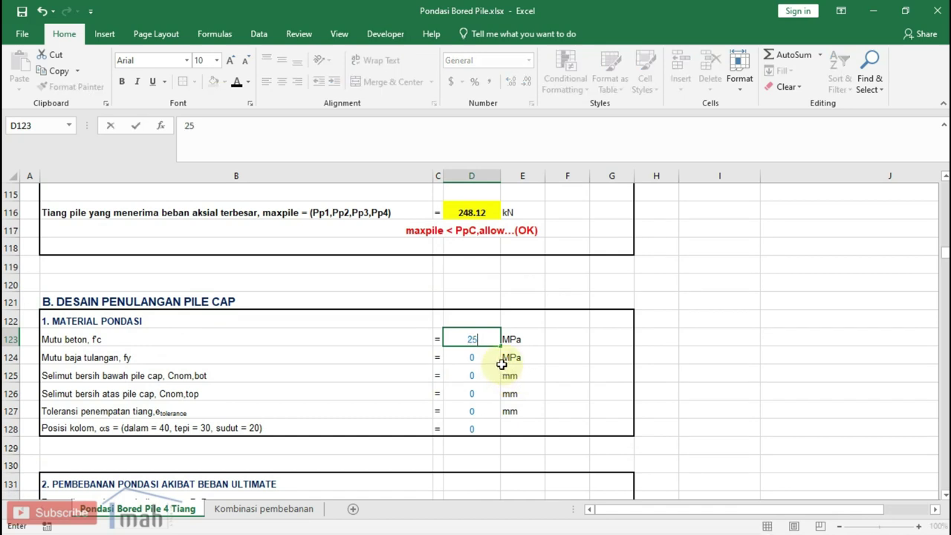
pyautogui.click(478, 354)
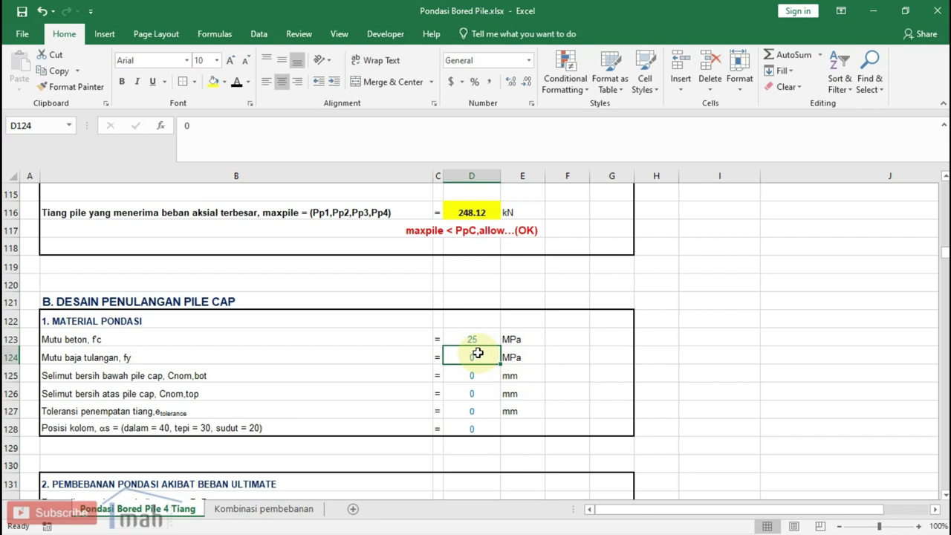
pyautogui.write('390')
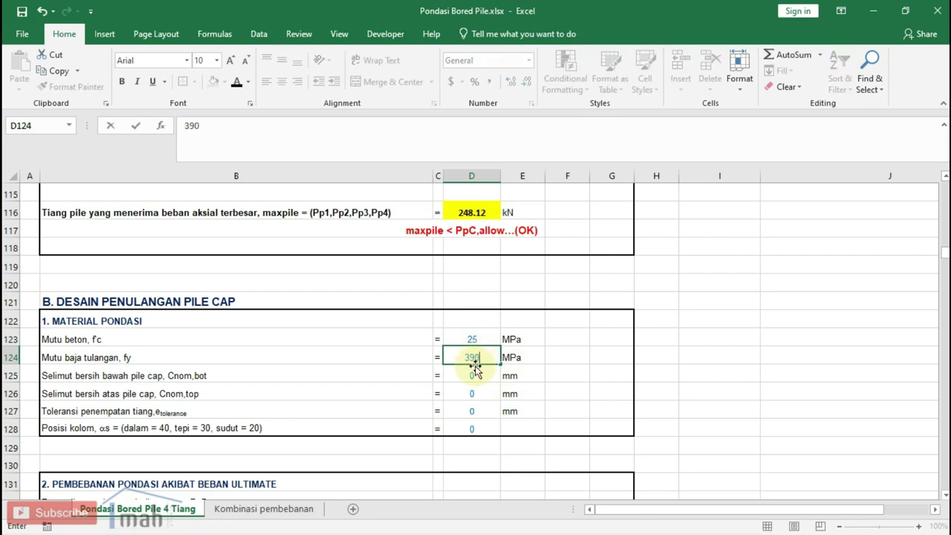
pyautogui.click(474, 368)
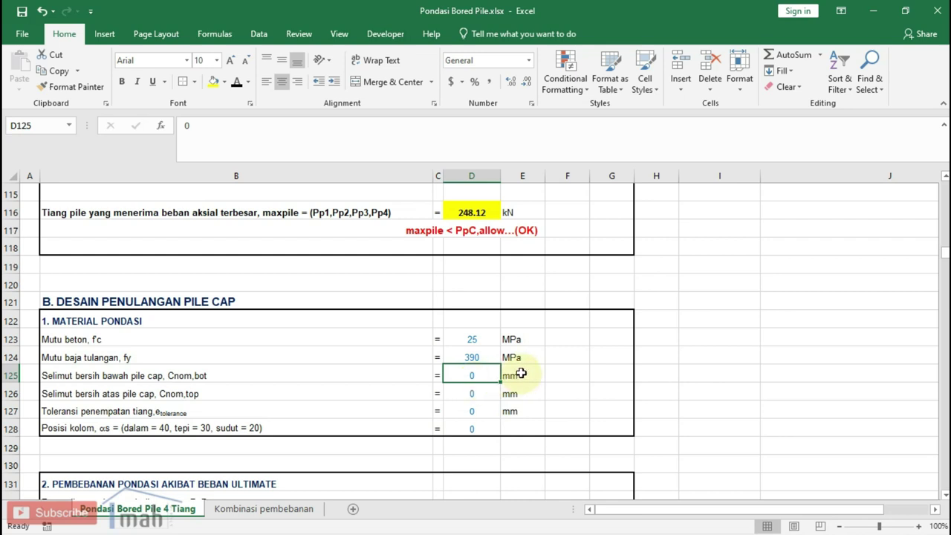
# Step: Set bottom cover 75 mm, top cover 50 mm, placement tolerance 77 mm and column position 40
pyautogui.write('75')
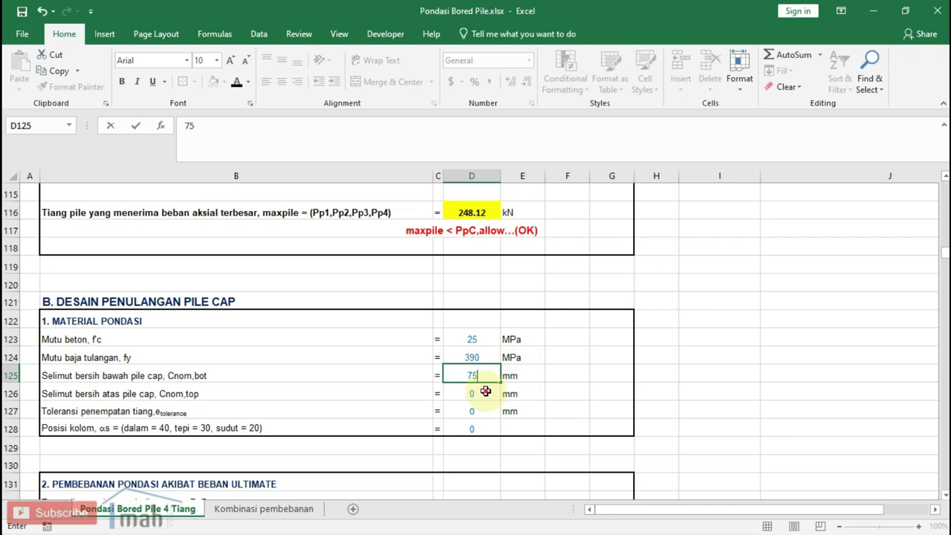
pyautogui.press('Return')
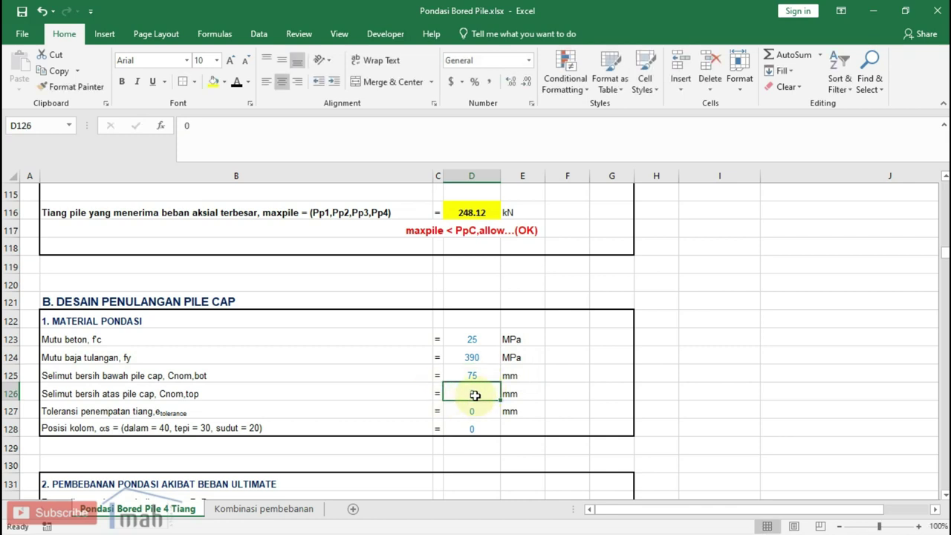
pyautogui.write('50')
pyautogui.click(476, 408)
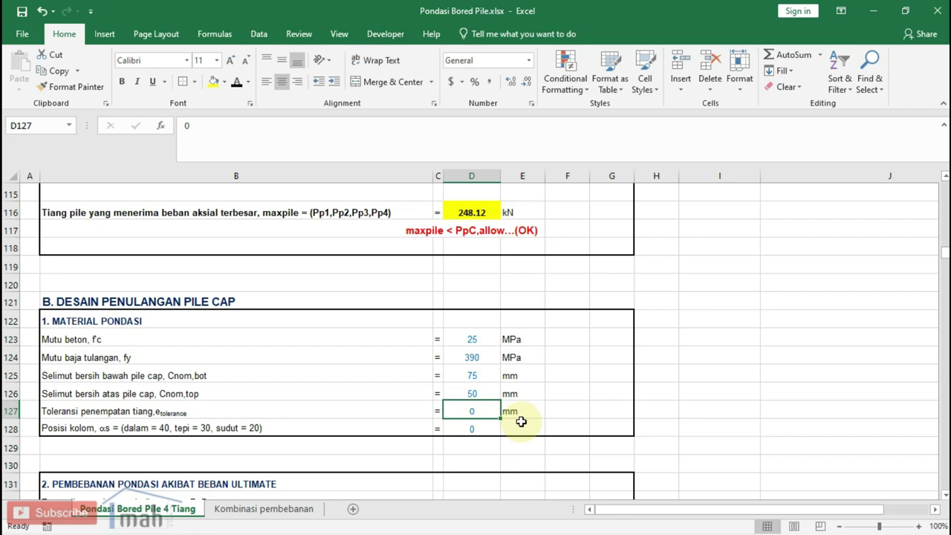
pyautogui.write('77')
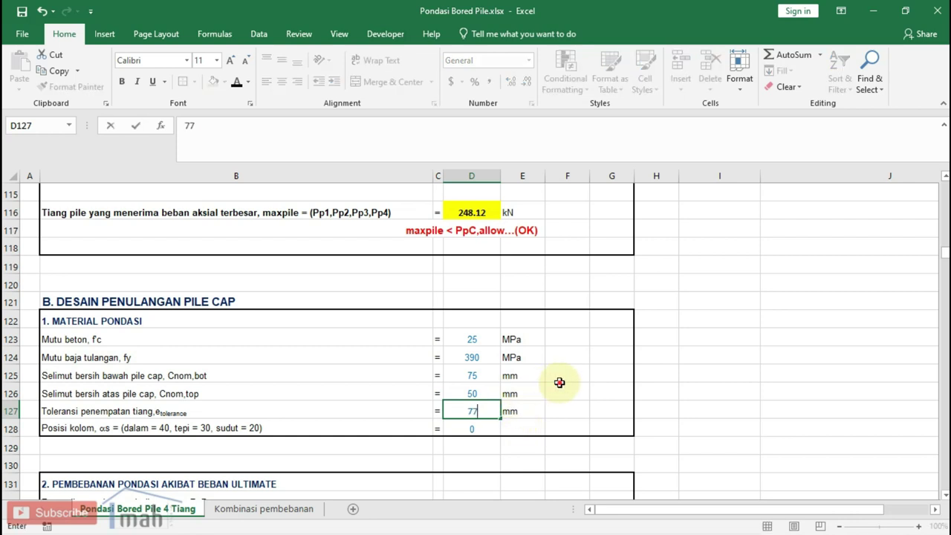
pyautogui.click(555, 384)
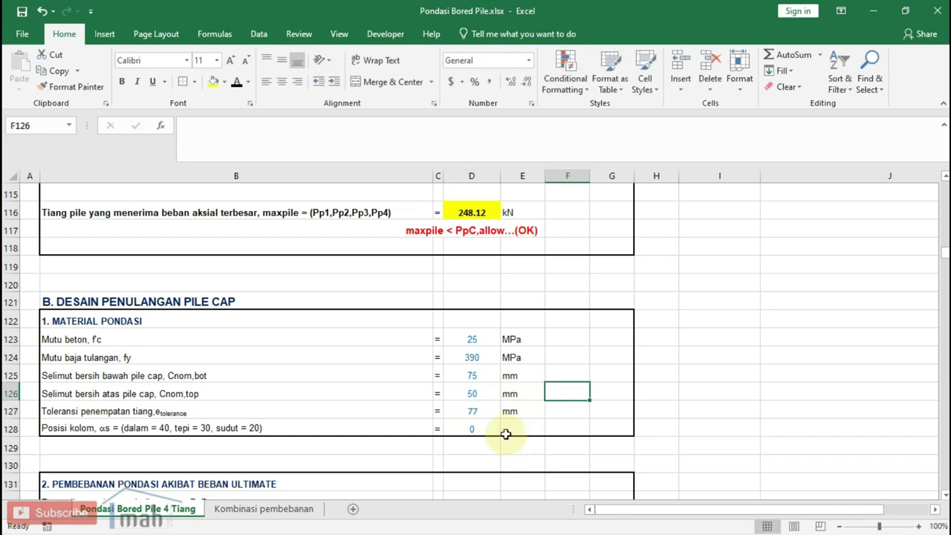
pyautogui.click(482, 426)
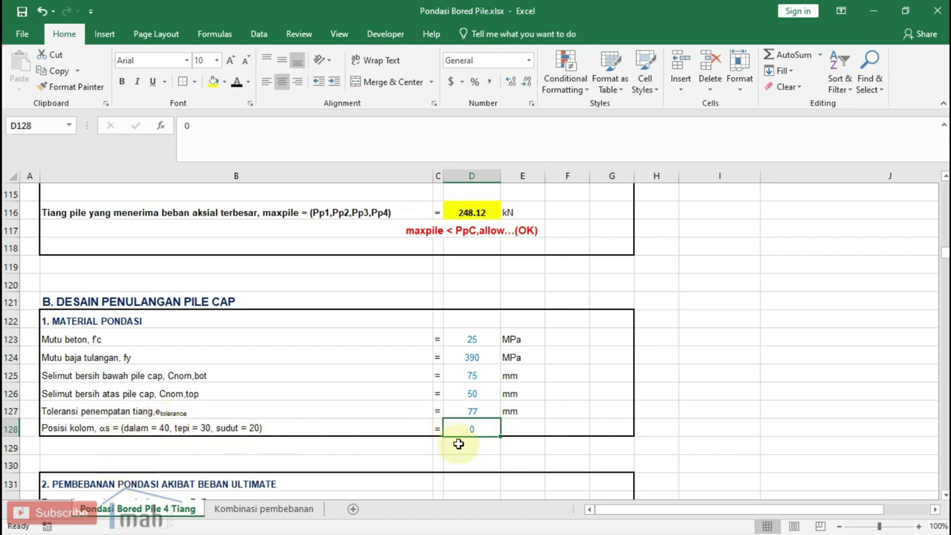
pyautogui.write('40')
pyautogui.click(529, 425)
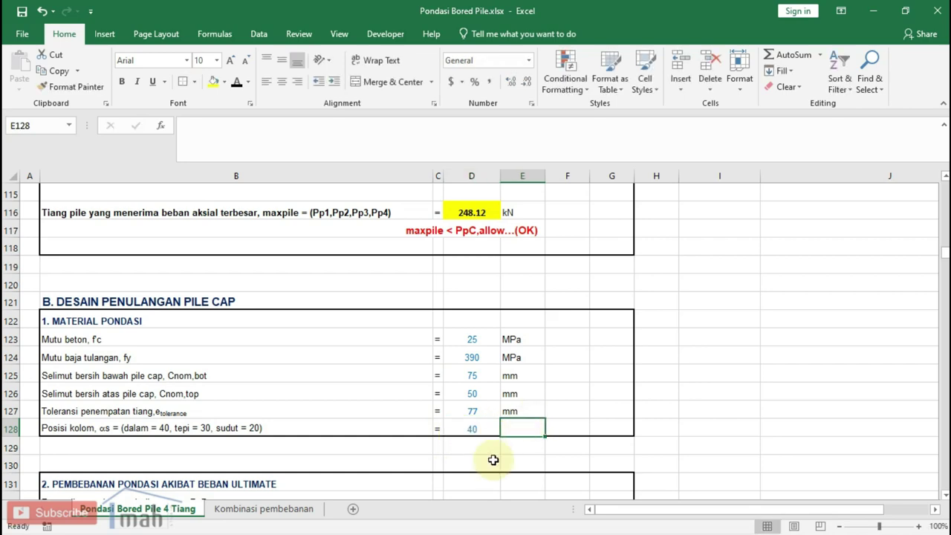
# Step: Scroll to section 2 and inspect the =D58*1.4 formula giving the 84.62 kN pile cap weight
pyautogui.scroll(-1, 488, 437)
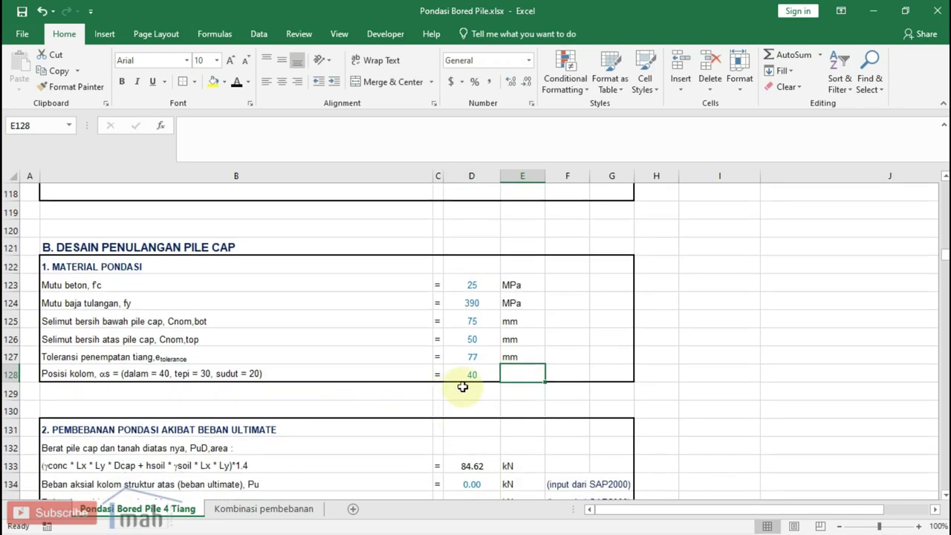
pyautogui.scroll(-1, 483, 375)
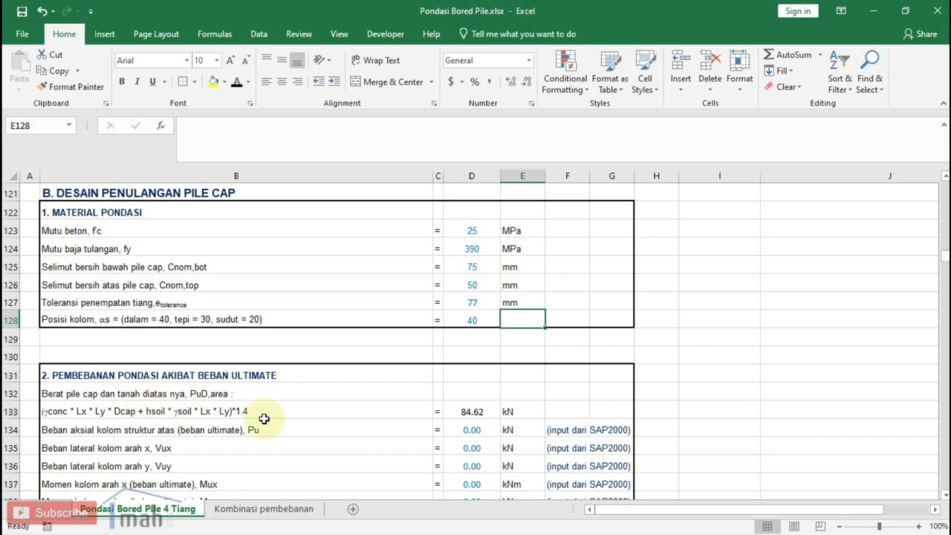
pyautogui.scroll(-1, 276, 413)
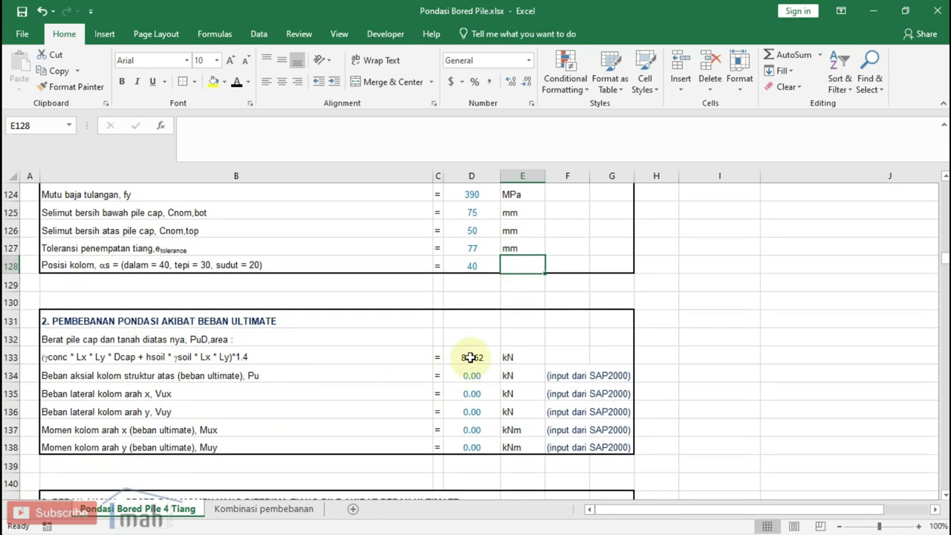
pyautogui.click(471, 357)
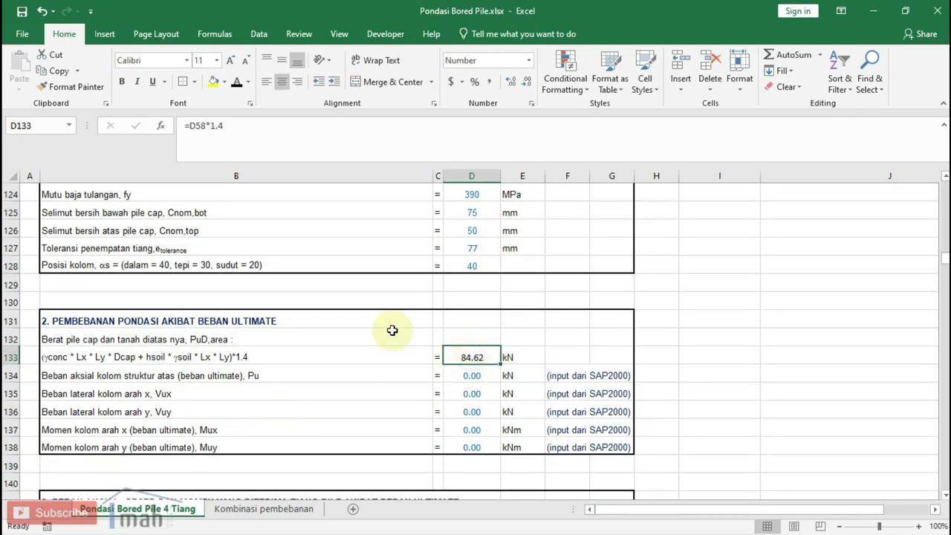
pyautogui.click(258, 351)
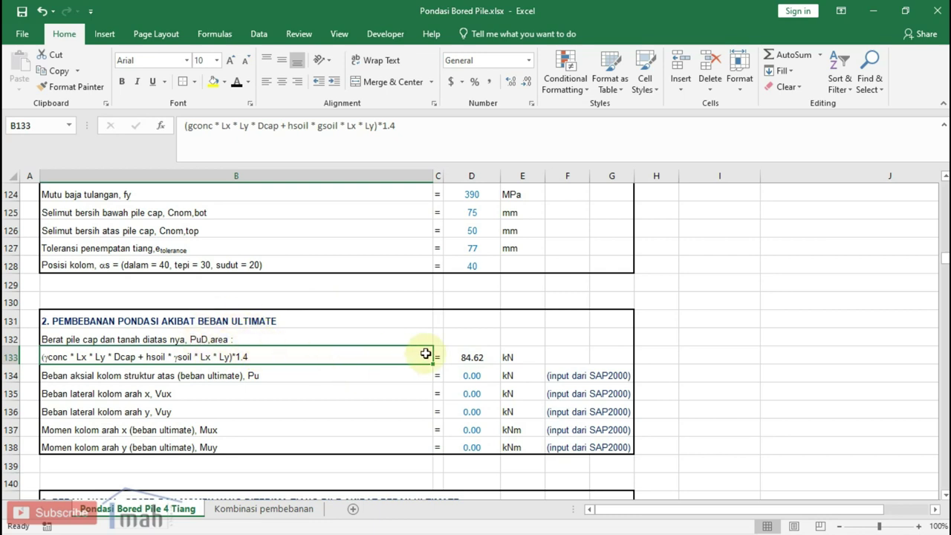
pyautogui.click(471, 357)
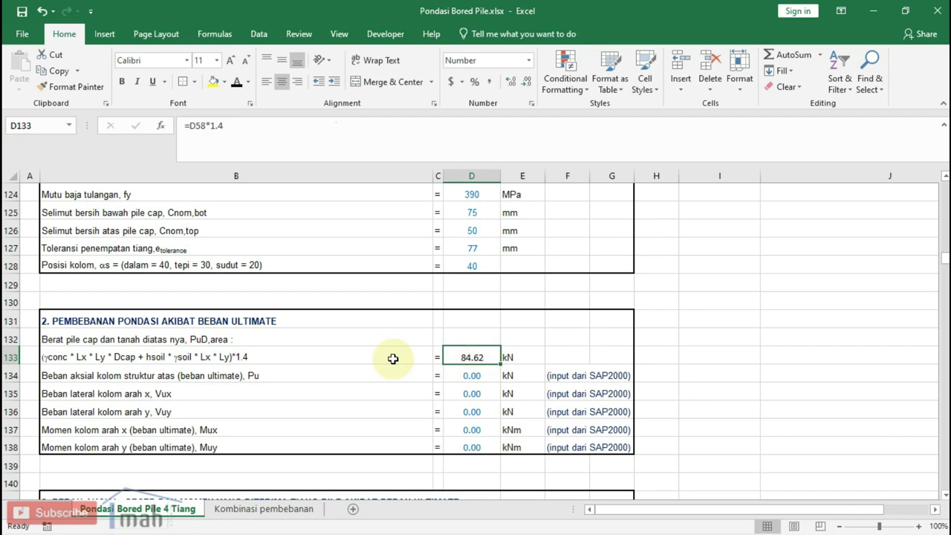
pyautogui.click(471, 375)
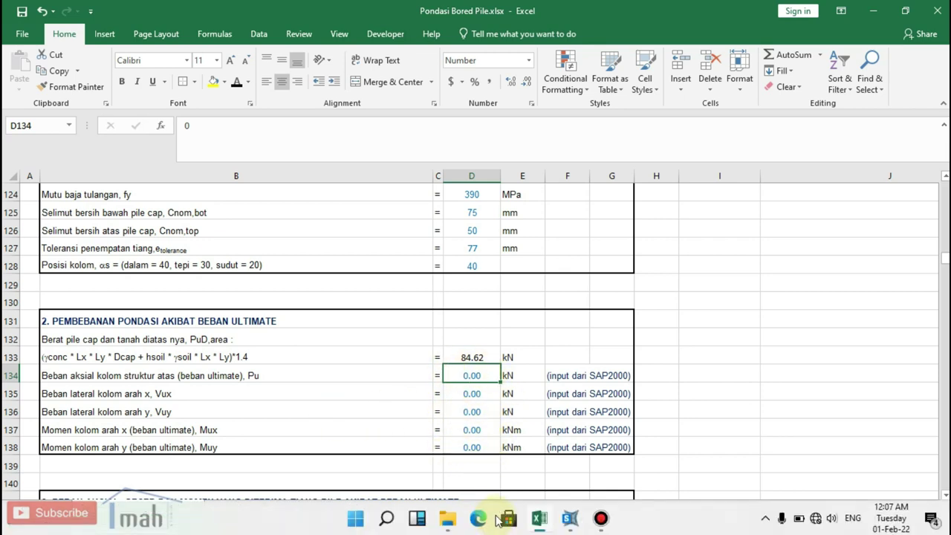
pyautogui.click(569, 522)
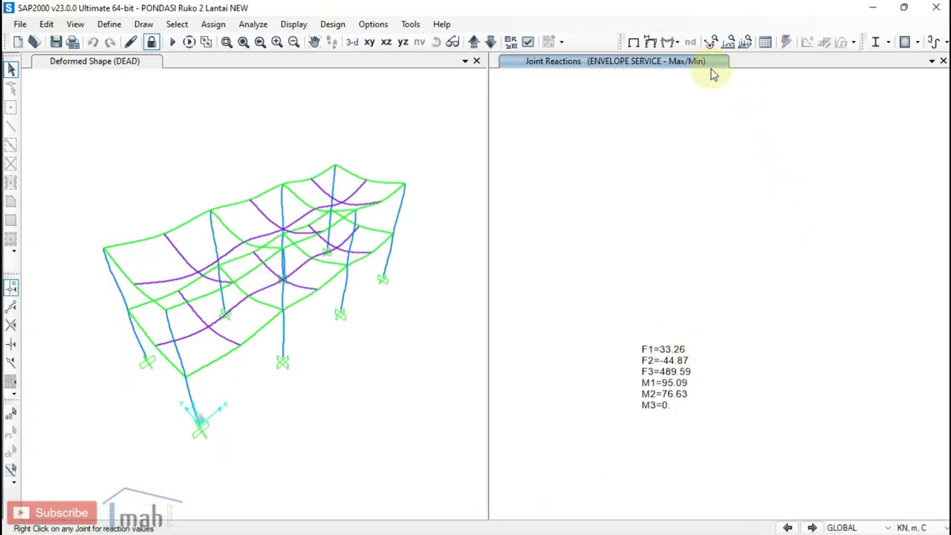
# Step: Switch SAP2000's joint reactions to ENVELOPE ULTIMATE, showing F3=627.6 and M1=118.4 at the support
pyautogui.click(672, 43)
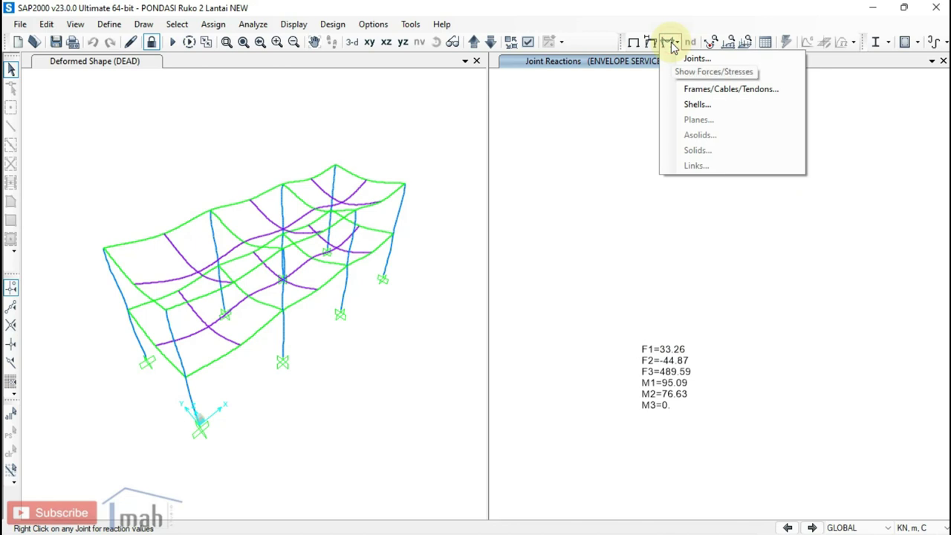
pyautogui.click(677, 59)
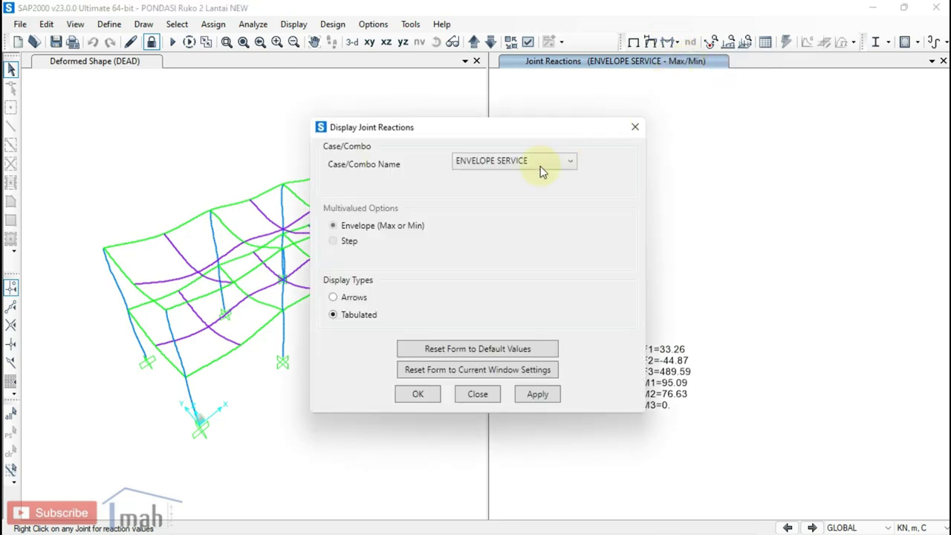
pyautogui.click(543, 170)
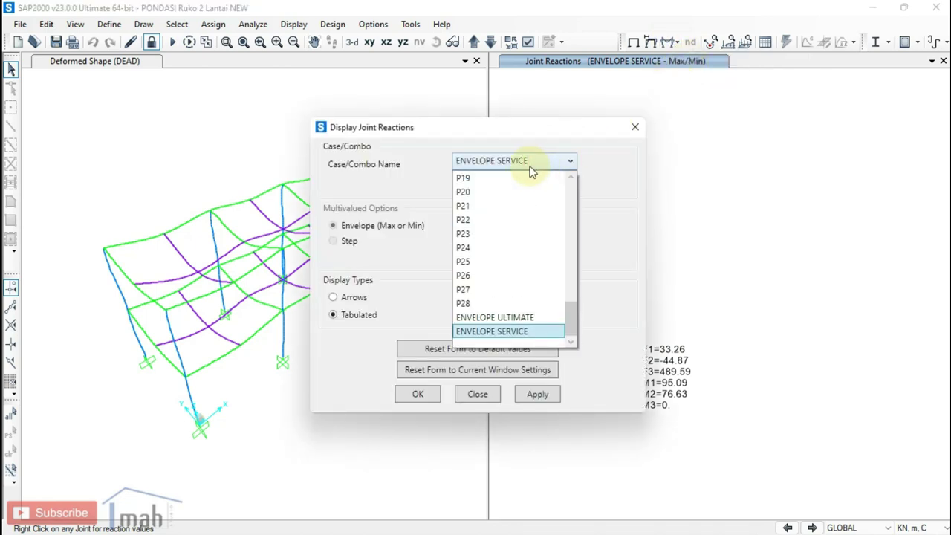
pyautogui.click(525, 318)
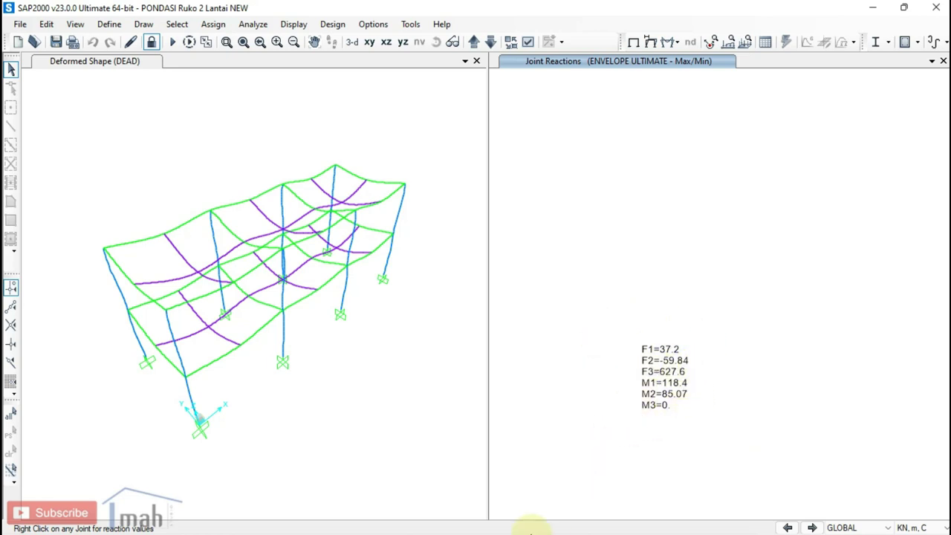
# Step: Enter ultimate axial load Pu 627.60 kN and lateral load Vux 37.20 kN from SAP2000
pyautogui.moveTo(544, 524)
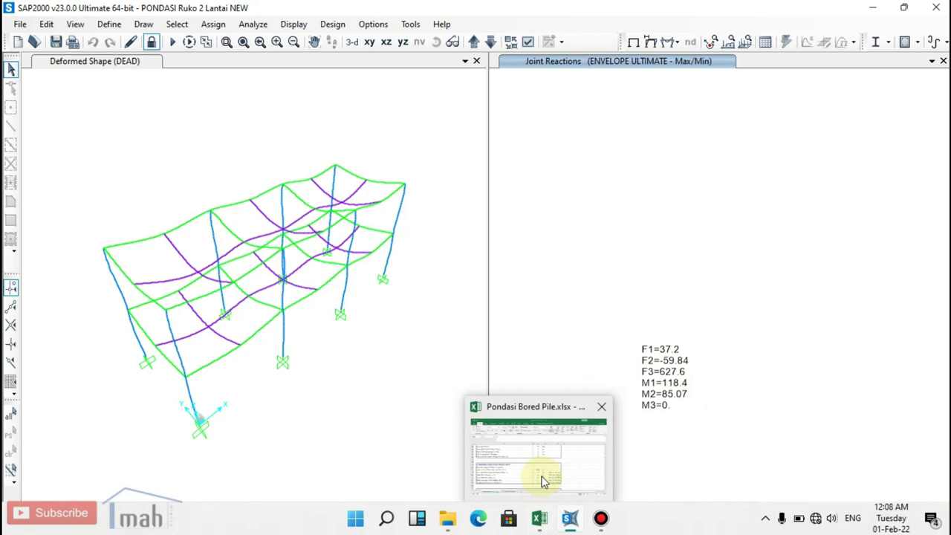
pyautogui.click(541, 482)
pyautogui.press('F2')
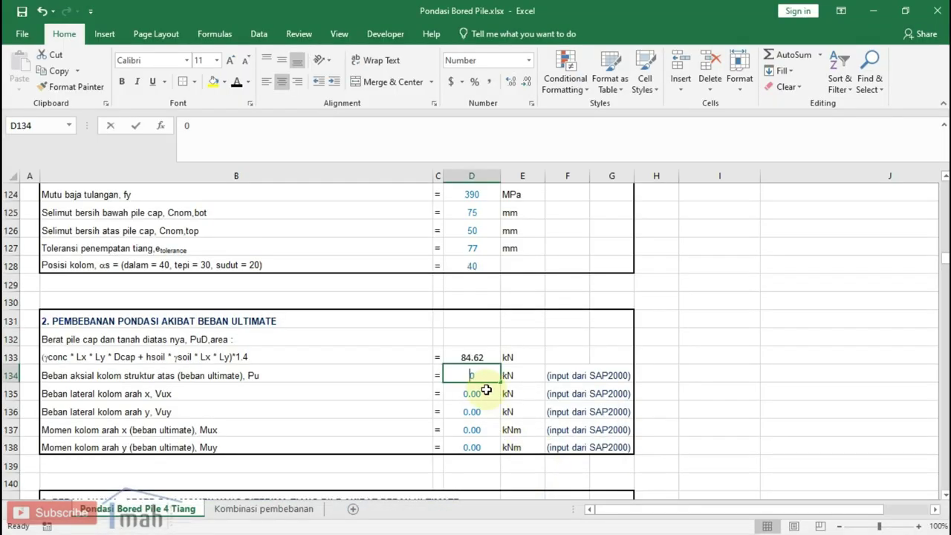
pyautogui.write('627.')
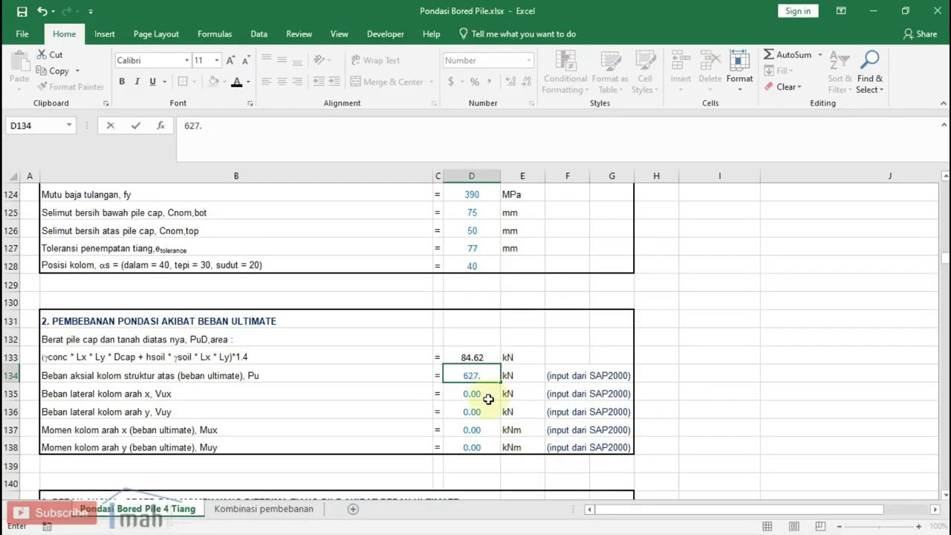
pyautogui.click(484, 395)
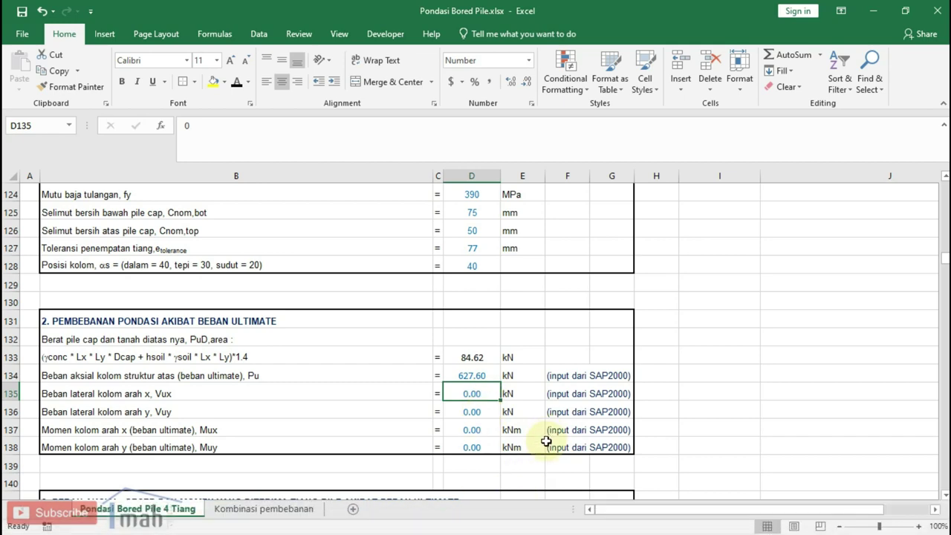
pyautogui.moveTo(569, 523)
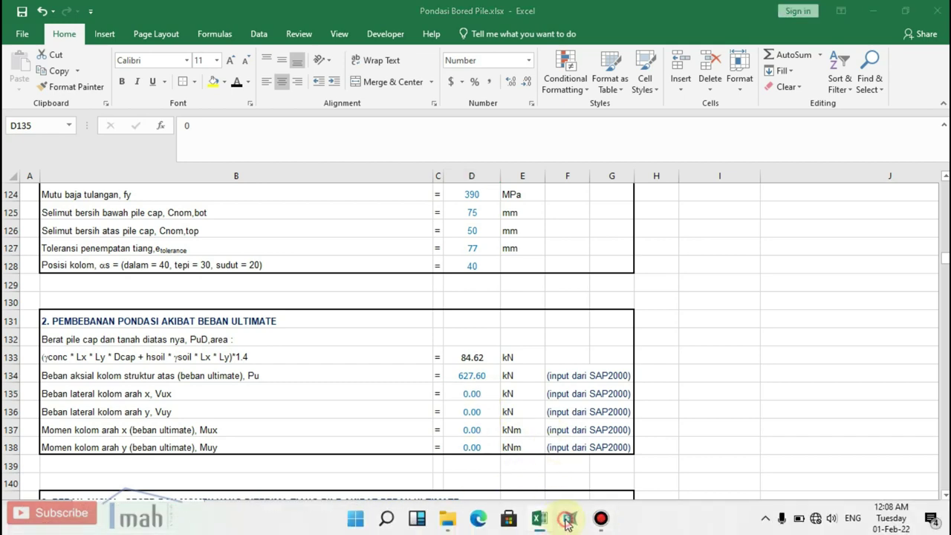
pyautogui.click(568, 520)
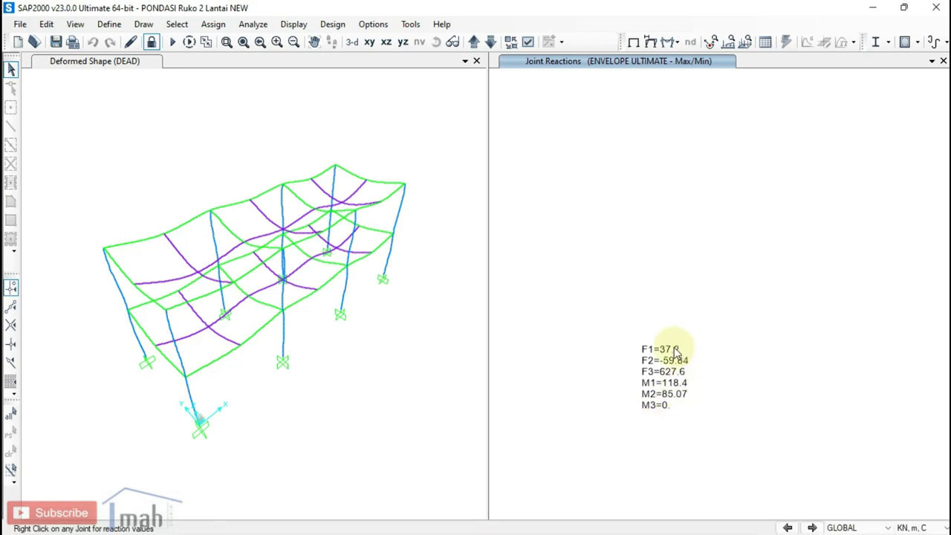
pyautogui.moveTo(540, 518)
pyautogui.click(540, 471)
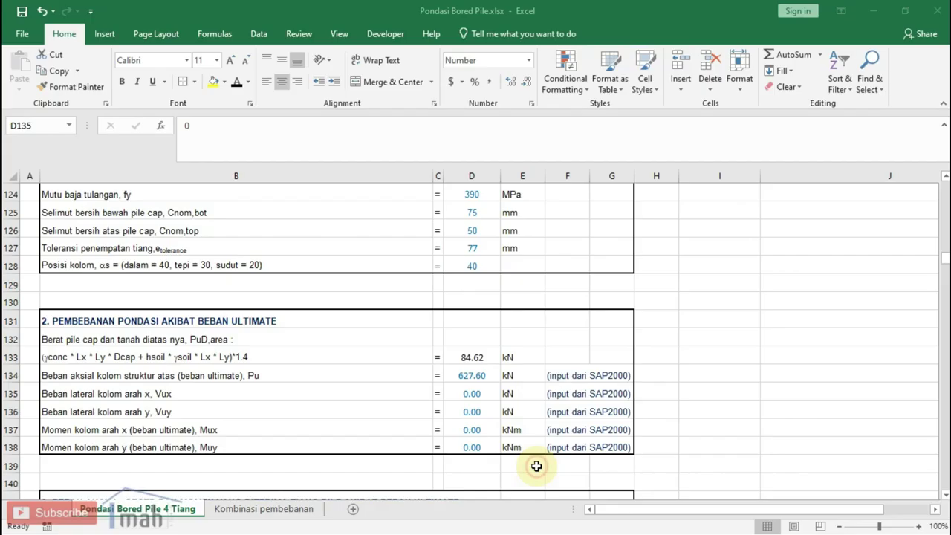
pyautogui.write('37.')
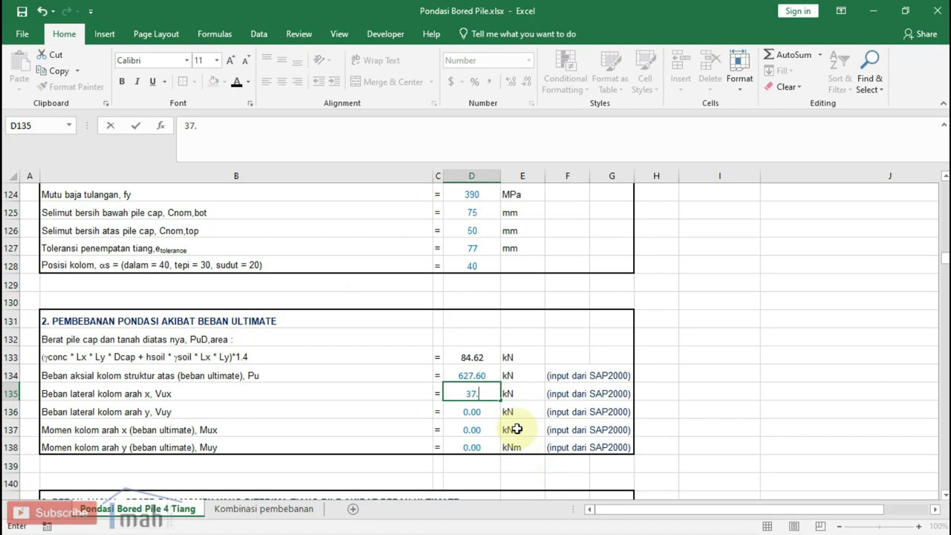
pyautogui.write('2')
pyautogui.click(471, 409)
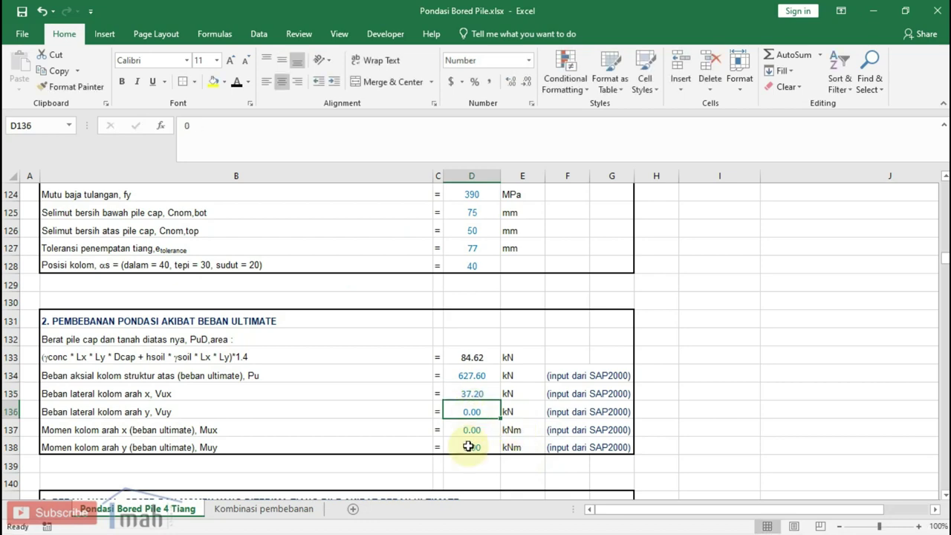
# Step: Enter the lateral load Vuy of 59.84 kN read from SAP2000's F2 reaction
pyautogui.click(571, 522)
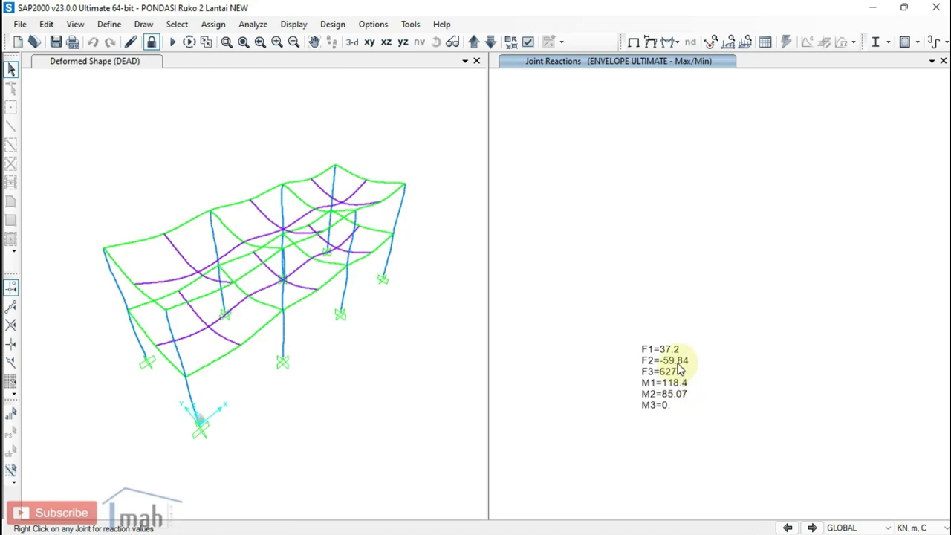
pyautogui.click(539, 519)
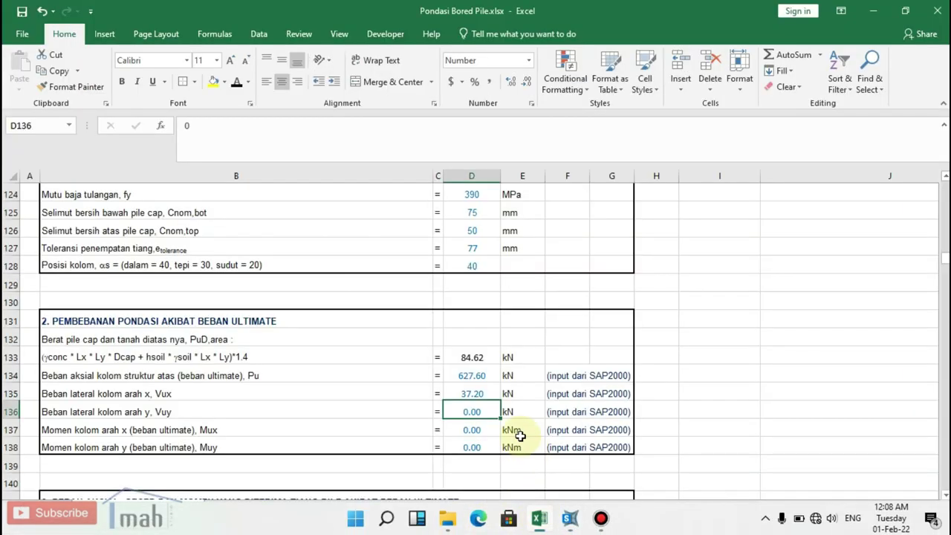
pyautogui.write('59.')
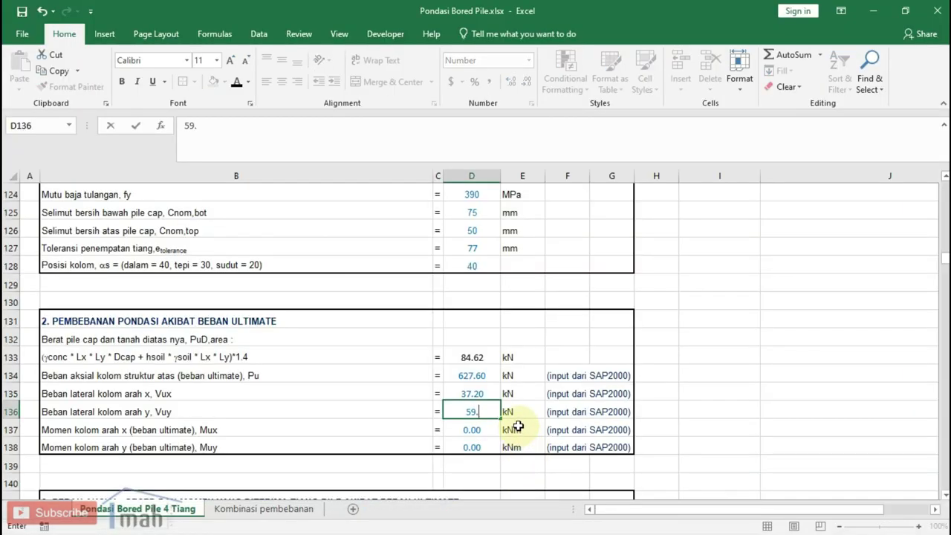
pyautogui.press('Return')
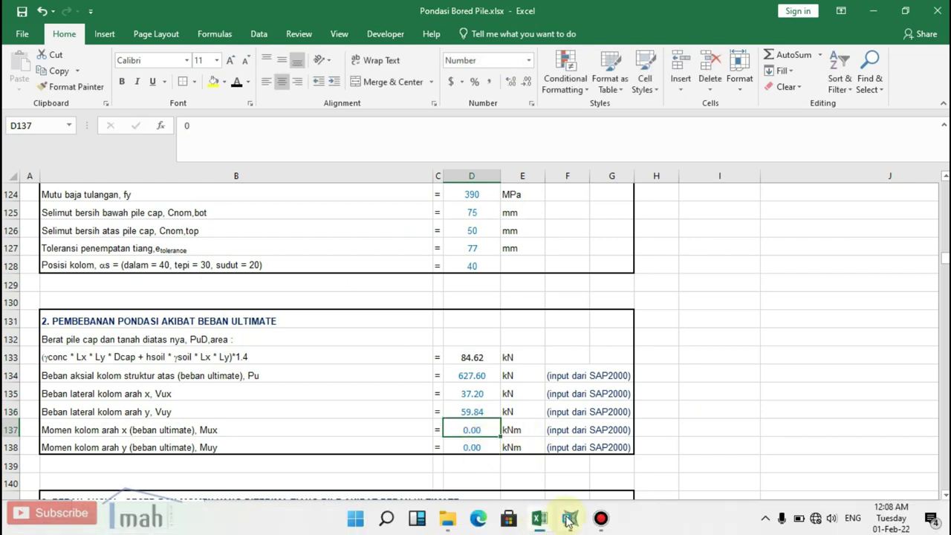
# Step: Enter the SAP2000 moments Mux 85.07 kNm and Muy 118.40 kNm
pyautogui.moveTo(569, 519)
pyautogui.click(598, 468)
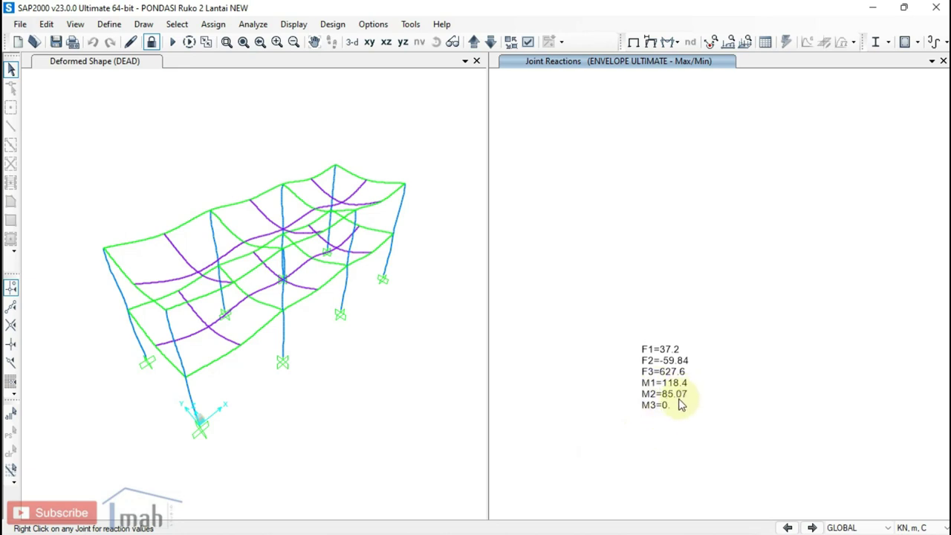
pyautogui.moveTo(575, 522)
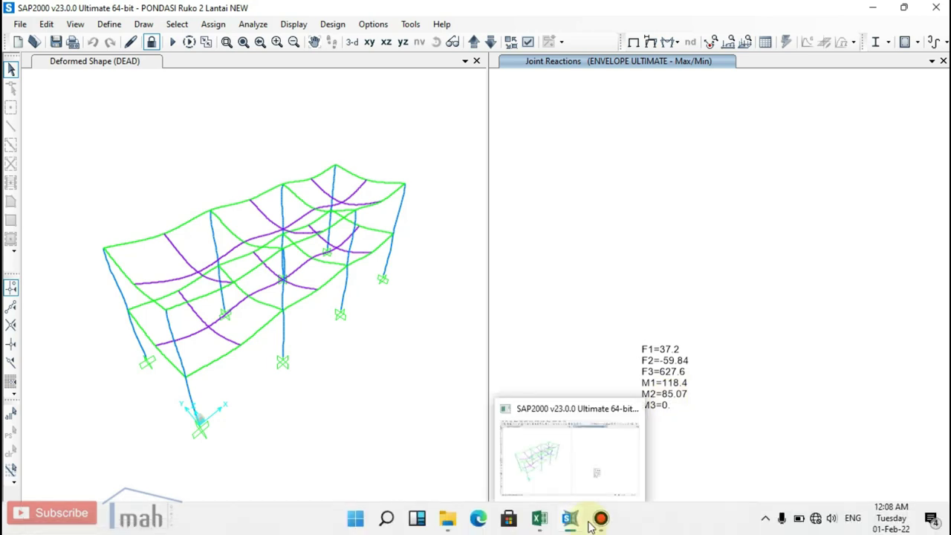
pyautogui.click(539, 524)
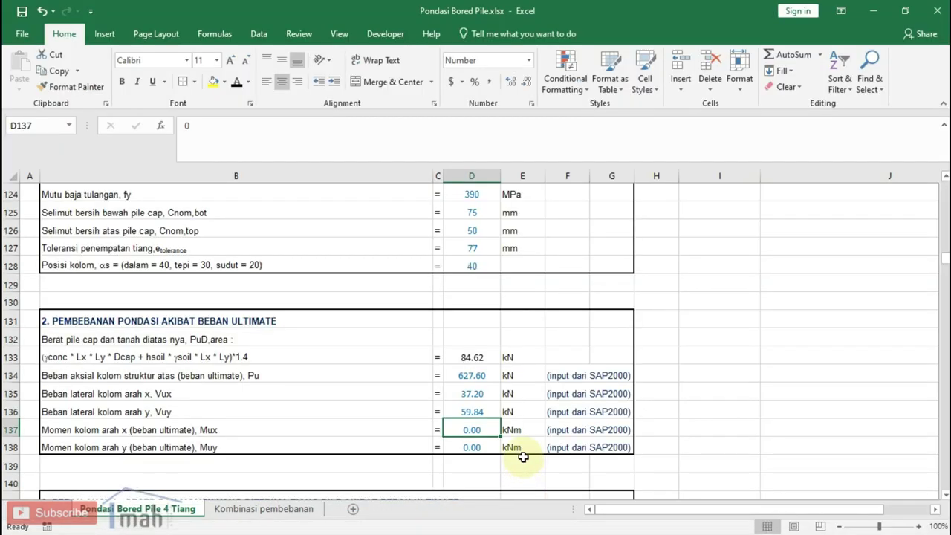
pyautogui.write('85.0')
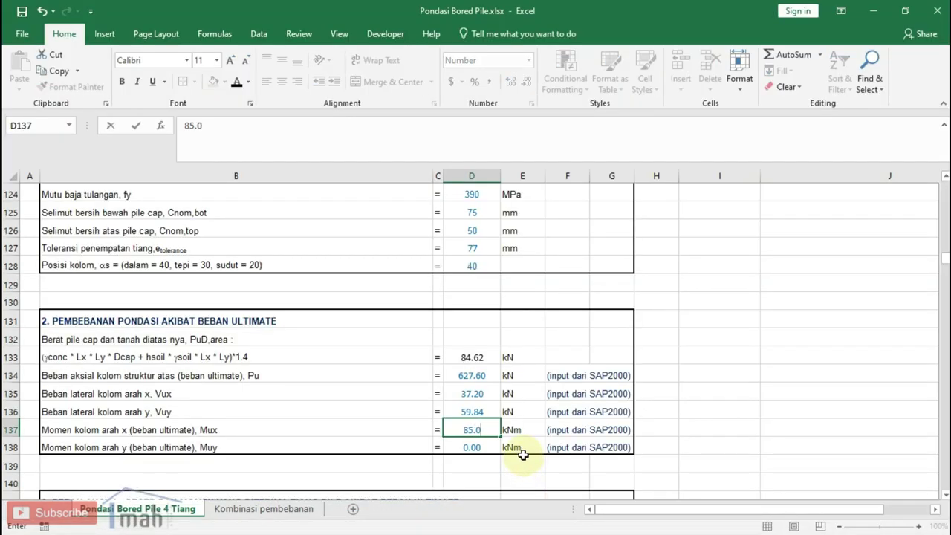
pyautogui.write('7')
pyautogui.press('Return')
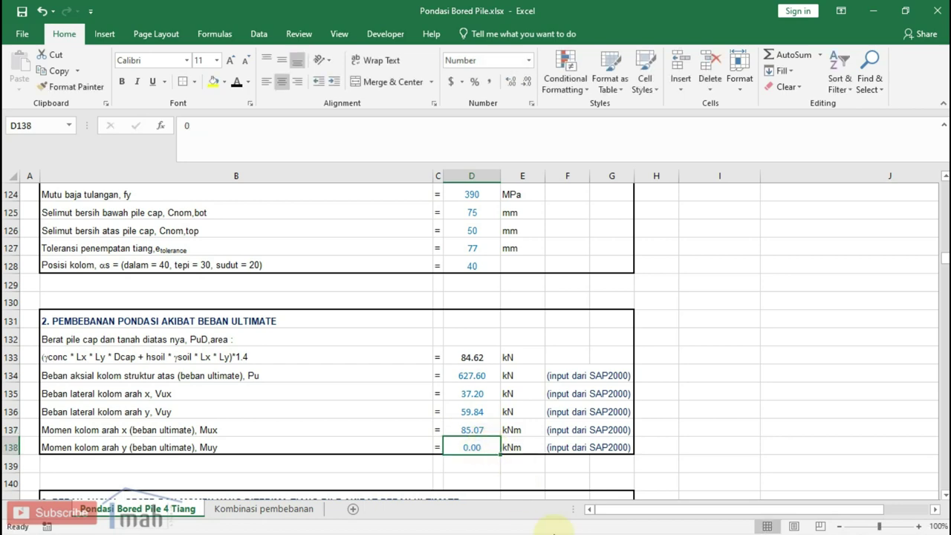
pyautogui.click(564, 524)
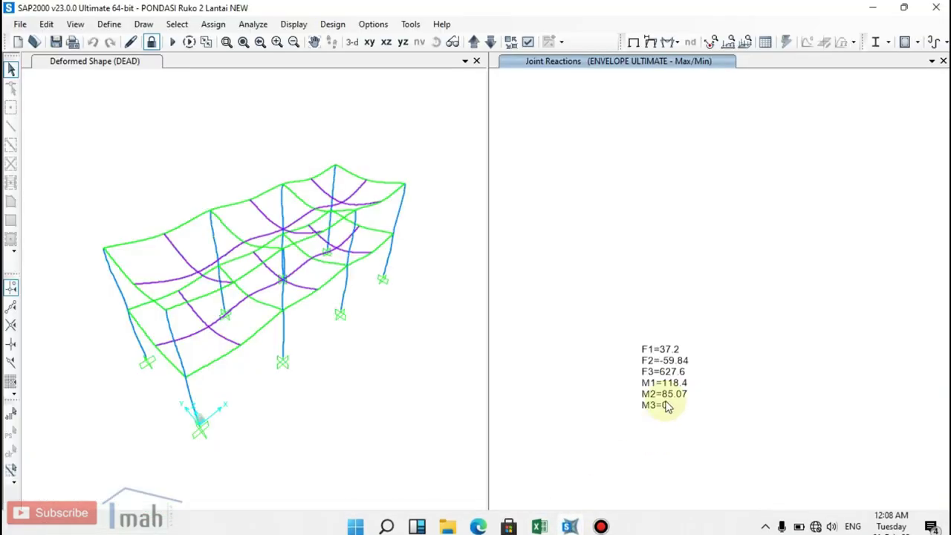
pyautogui.moveTo(565, 530)
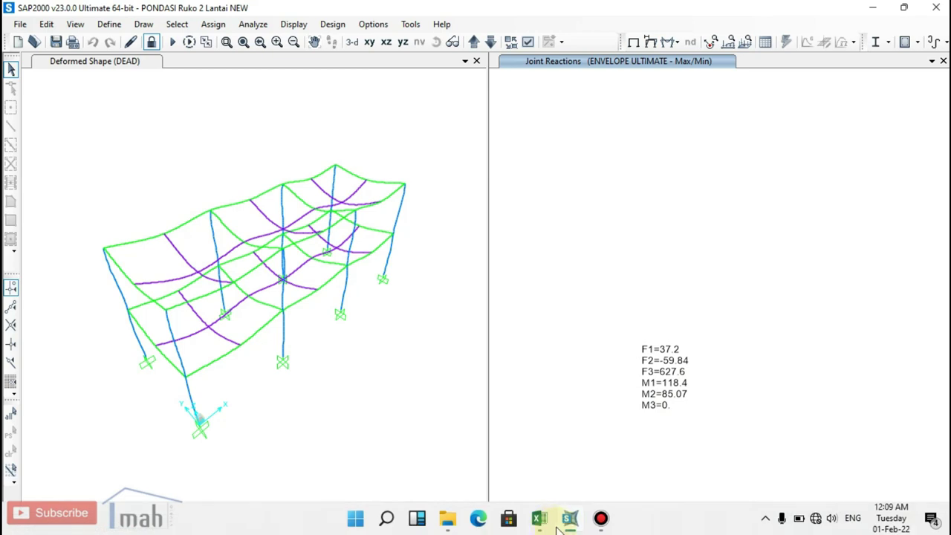
pyautogui.click(540, 520)
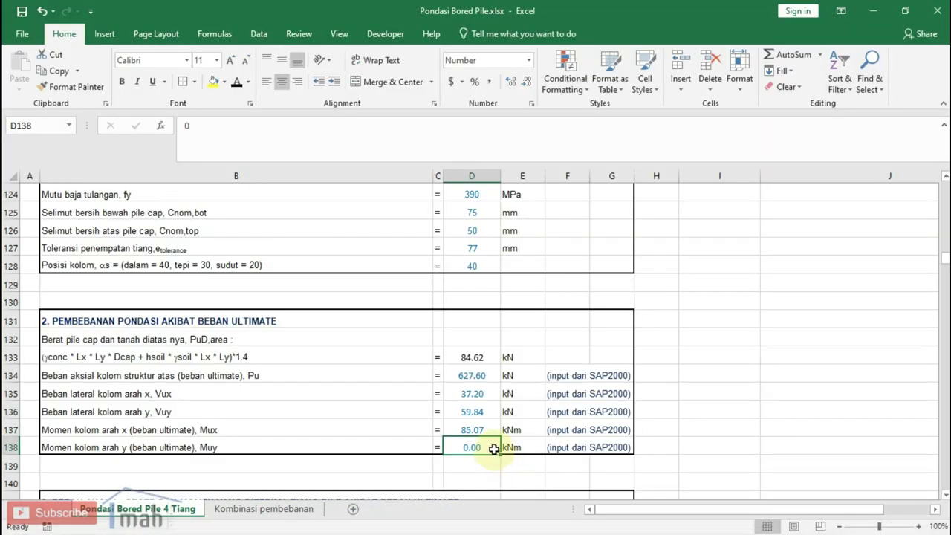
pyautogui.write('118.4')
pyautogui.click(691, 390)
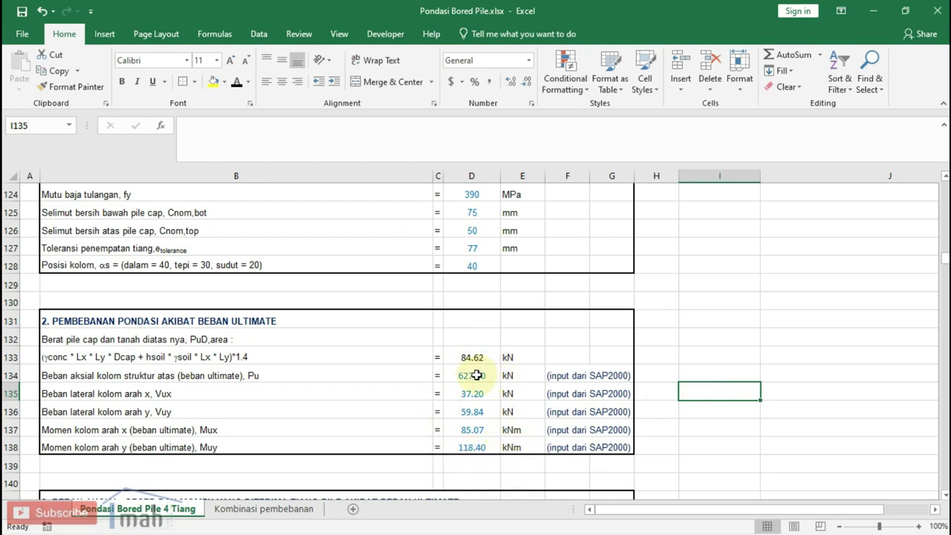
# Step: Inspect the Mux,Des, Muy,Des and resultant pile moment formulas in section 3
pyautogui.scroll(-3, 468, 376)
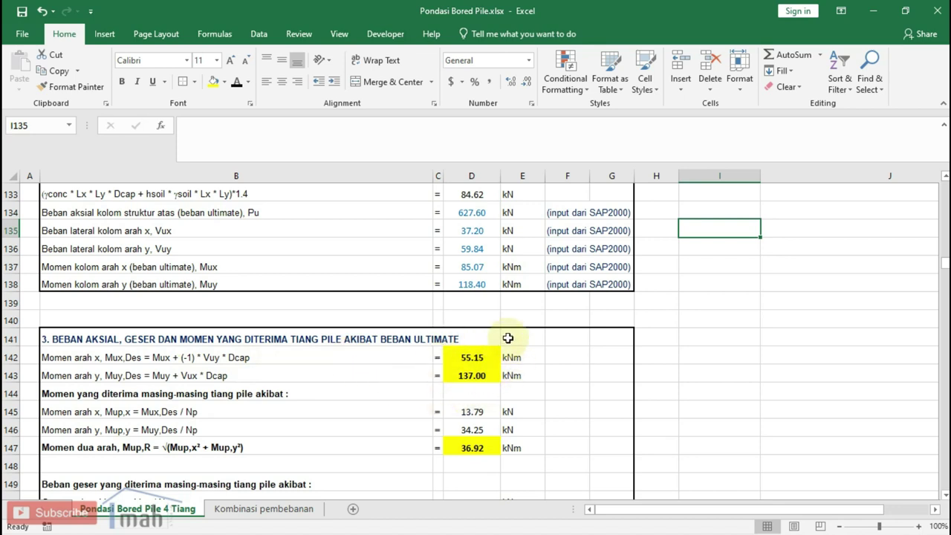
pyautogui.click(471, 355)
pyautogui.click(466, 371)
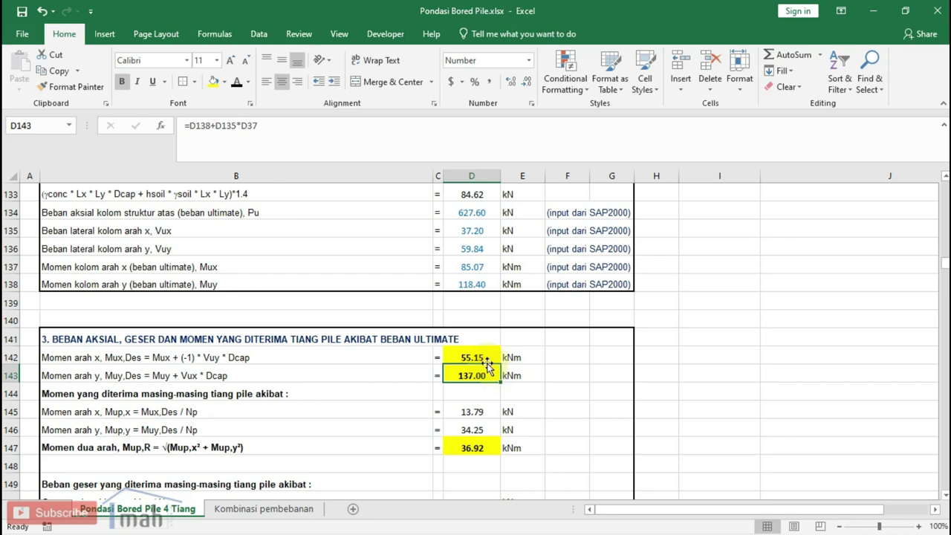
pyautogui.scroll(-1, 479, 376)
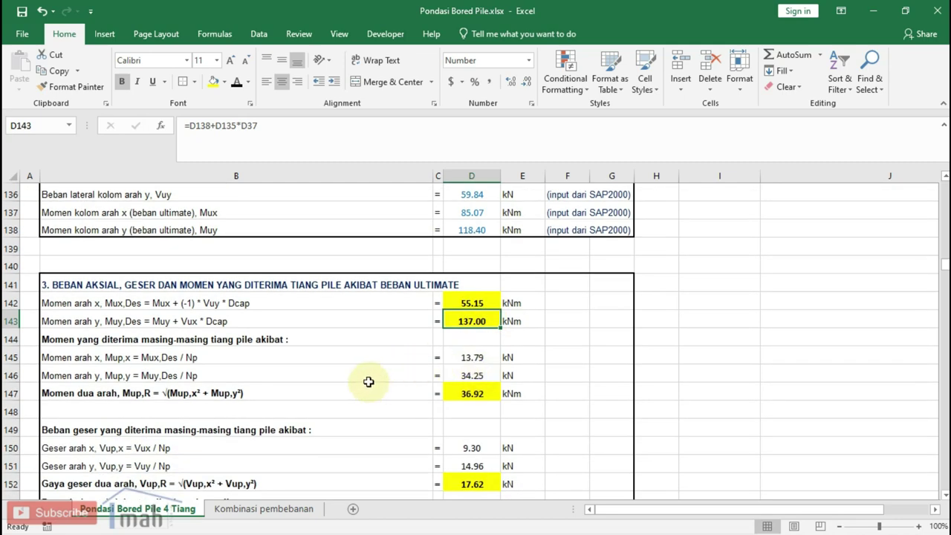
pyautogui.click(476, 393)
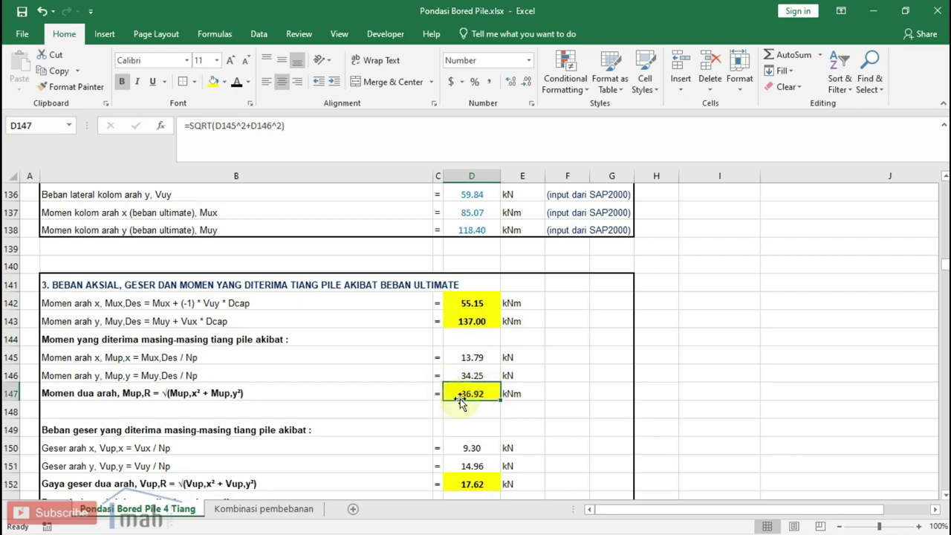
# Step: Check the 17.62 kN resultant pile shear and pile axial loads, maximum 306.15 kN
pyautogui.scroll(-1, 484, 392)
pyautogui.scroll(-1, 484, 393)
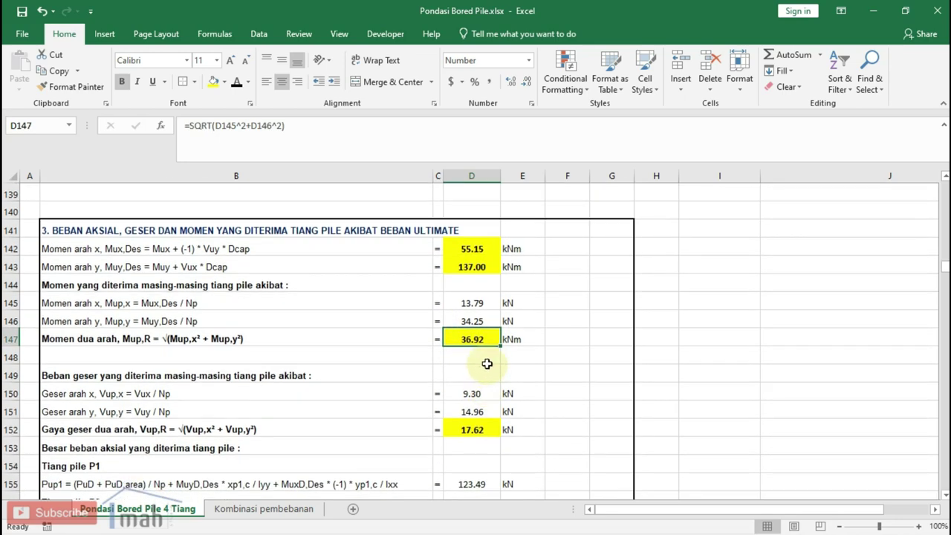
pyautogui.scroll(-2, 484, 360)
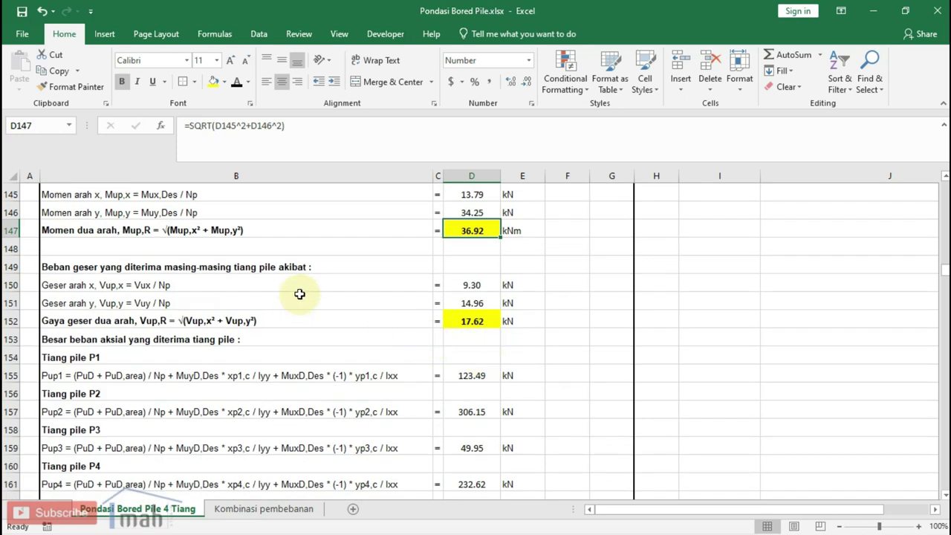
pyautogui.click(473, 317)
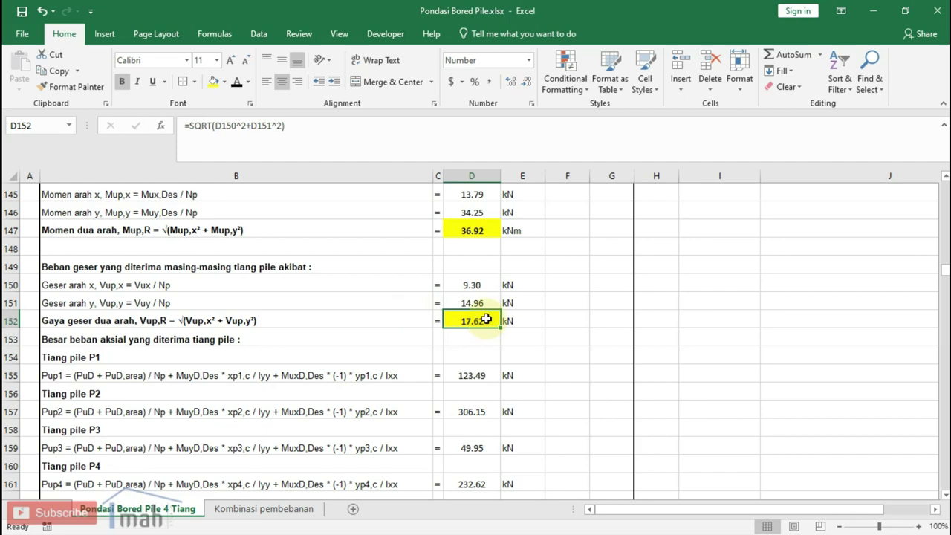
pyautogui.scroll(-1, 483, 319)
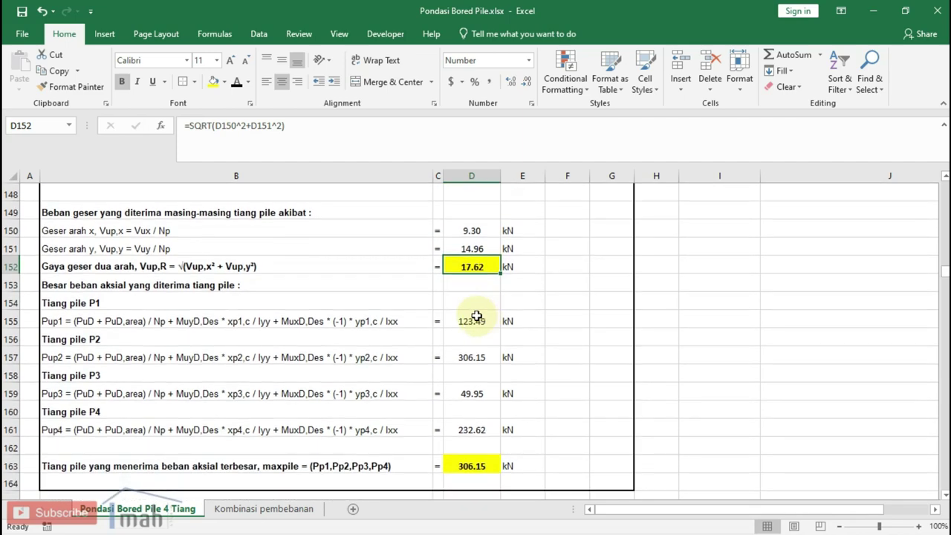
pyautogui.scroll(-1, 487, 320)
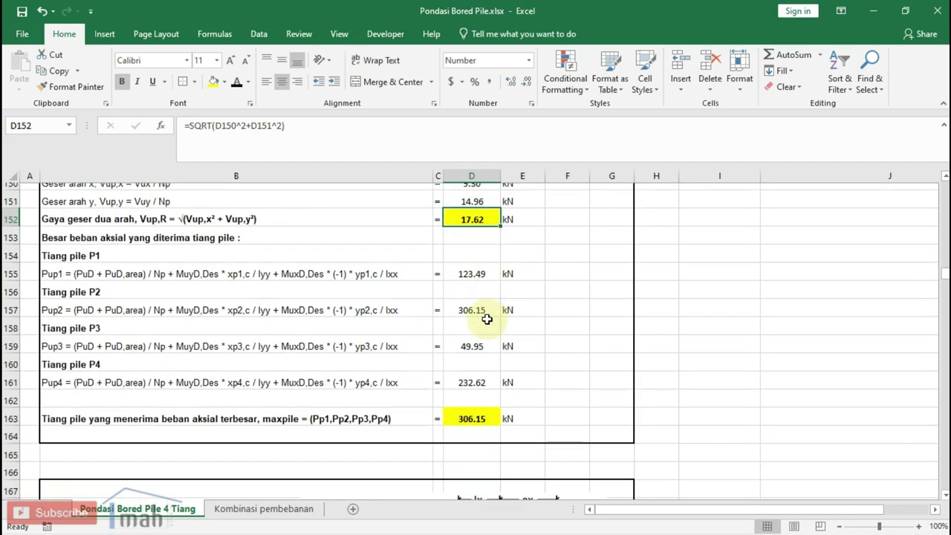
pyautogui.click(481, 407)
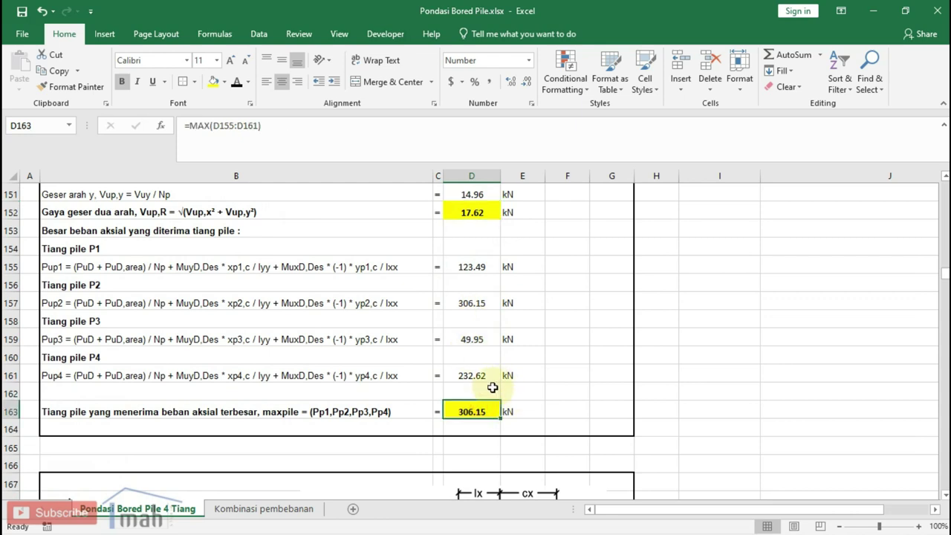
pyautogui.click(476, 303)
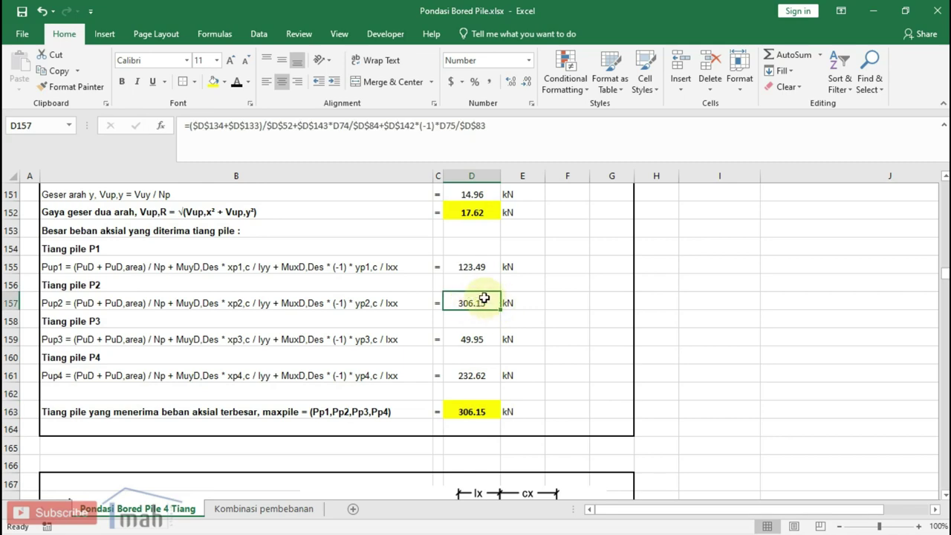
pyautogui.scroll(-1, 483, 298)
# Step: Scroll past the pile cap drawing to section 4 and confirm the 16 mm design bar diameter
pyautogui.scroll(-1, 484, 299)
pyautogui.scroll(-1, 483, 298)
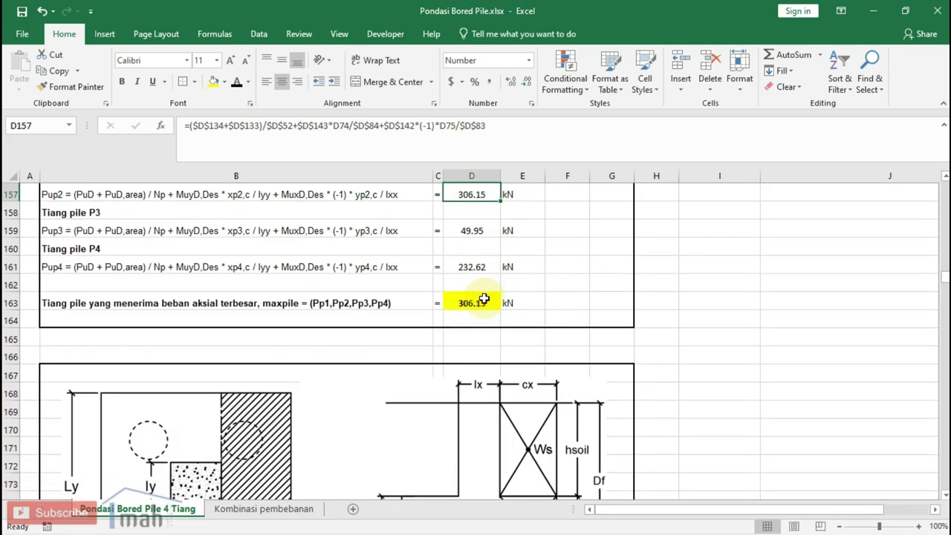
pyautogui.scroll(-1, 483, 298)
pyautogui.scroll(-1, 483, 298)
pyautogui.scroll(-1, 483, 298)
pyautogui.scroll(-1, 483, 299)
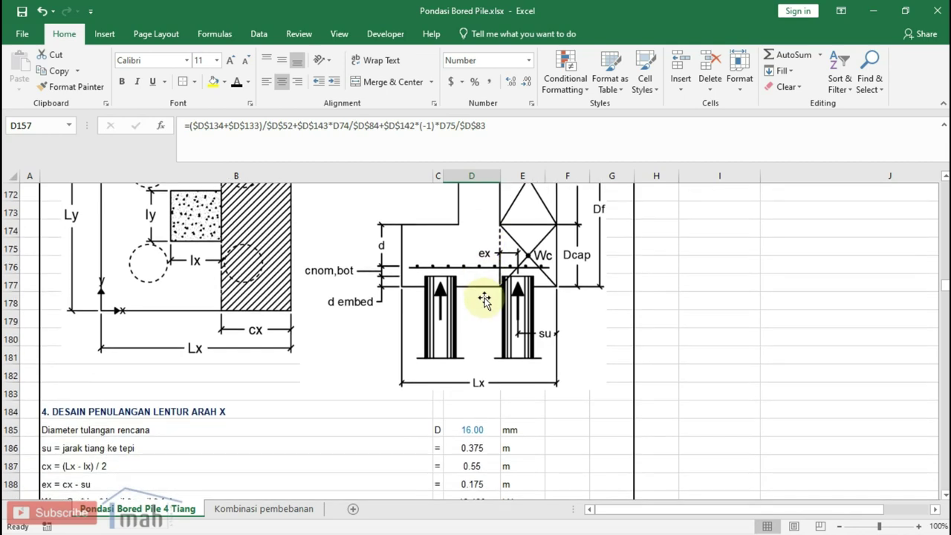
pyautogui.scroll(2, 483, 298)
pyautogui.scroll(-1, 446, 319)
pyautogui.scroll(1, 242, 357)
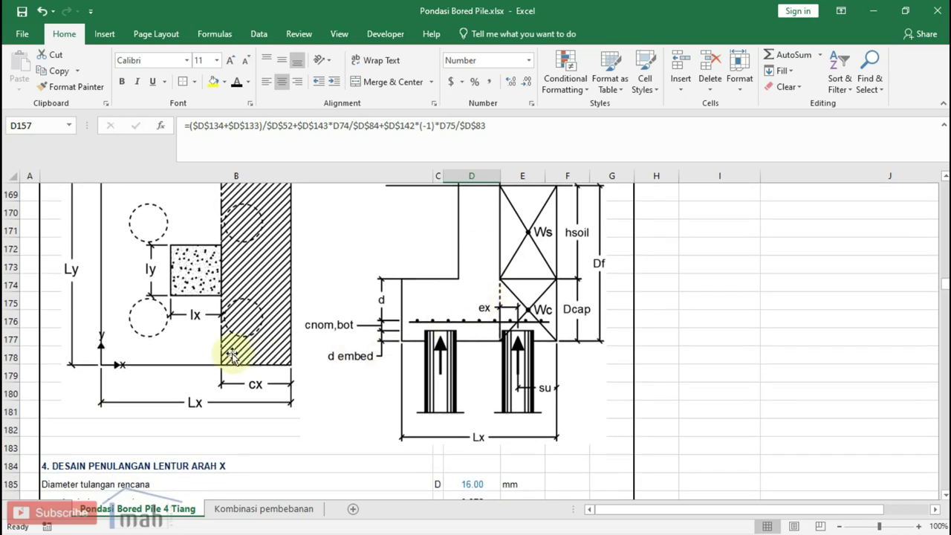
pyautogui.scroll(-1, 191, 351)
pyautogui.scroll(-1, 190, 351)
pyautogui.scroll(-1, 187, 352)
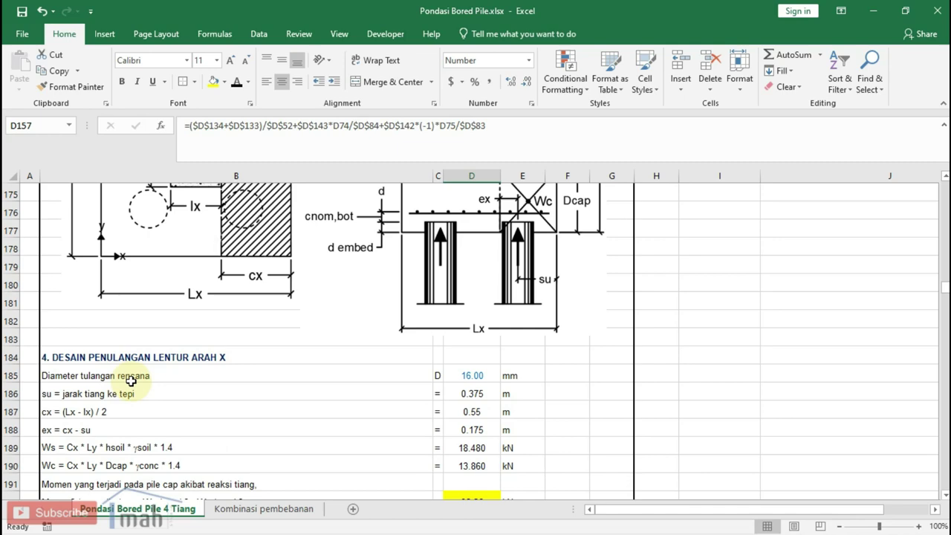
pyautogui.click(469, 376)
pyautogui.scroll(2, 455, 391)
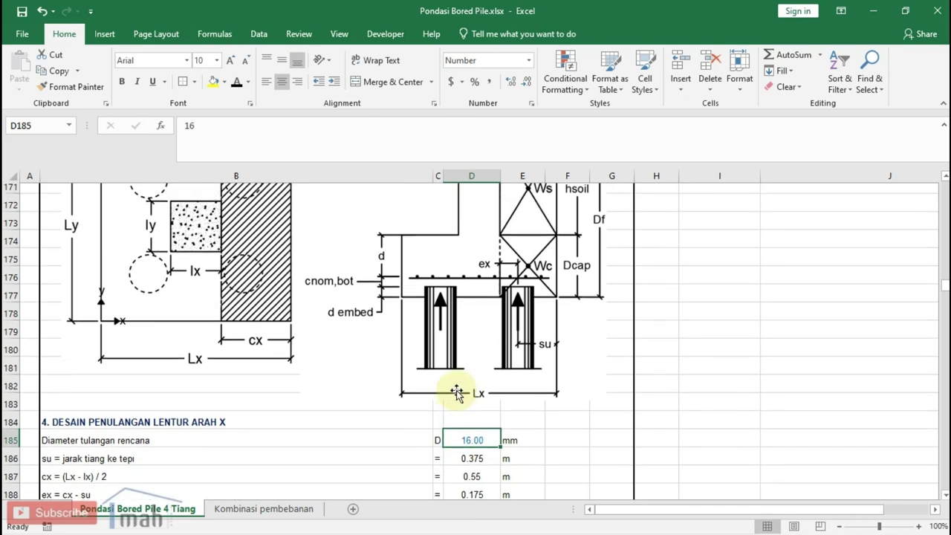
pyautogui.scroll(1, 371, 416)
pyautogui.scroll(2, 303, 292)
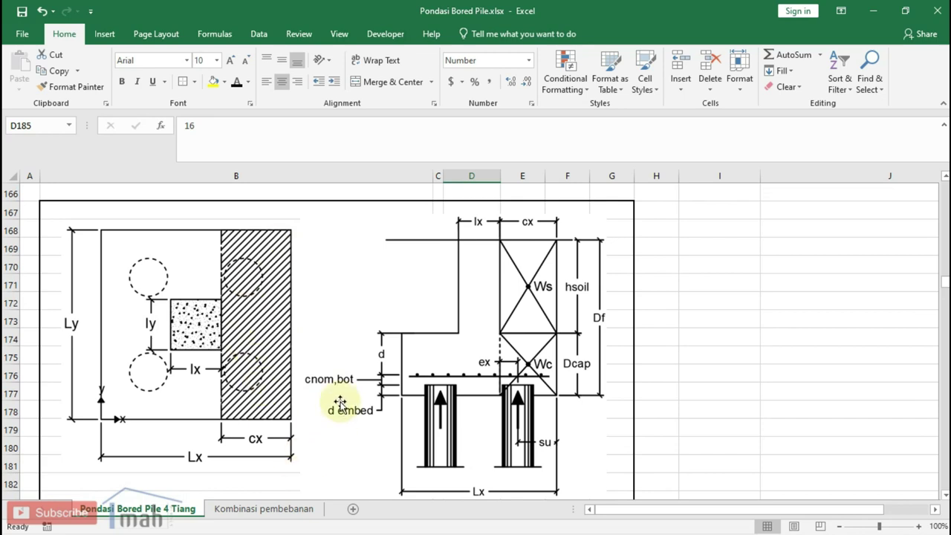
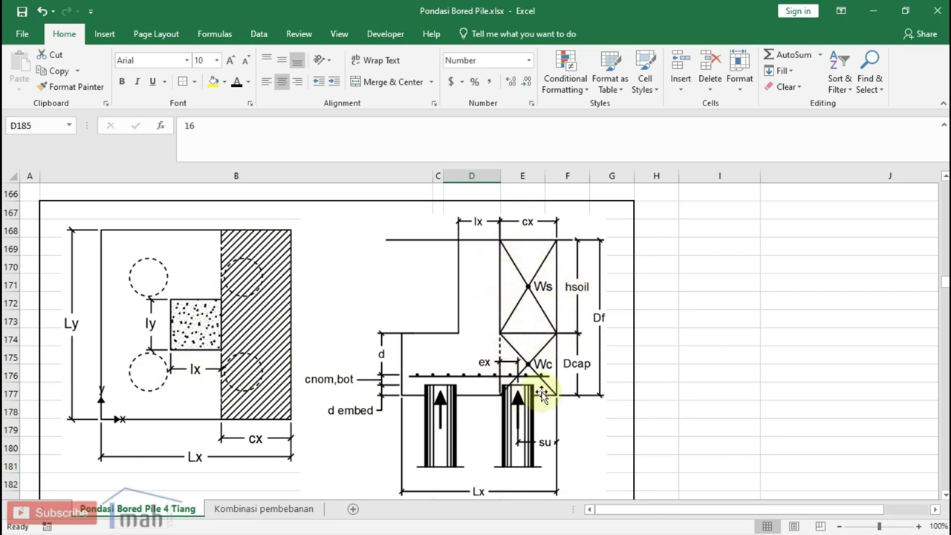
# Step: Inspect the su edge distance and the cx formula in D187
pyautogui.scroll(-1, 508, 372)
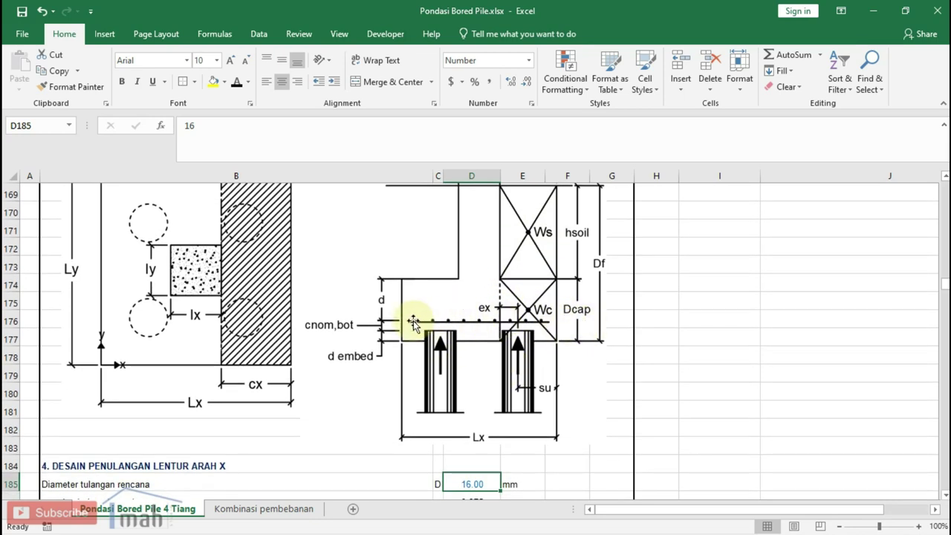
pyautogui.scroll(-1, 520, 335)
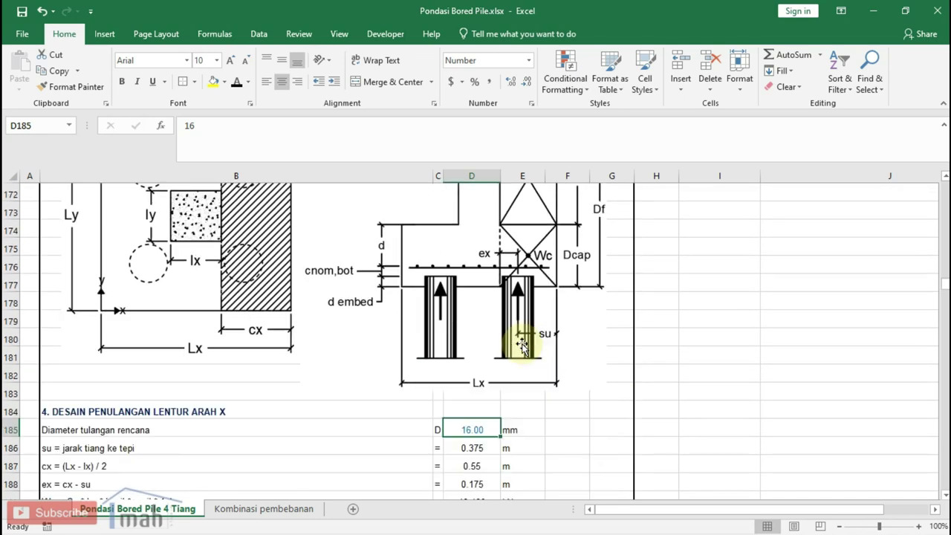
pyautogui.scroll(-1, 520, 335)
pyautogui.scroll(-1, 518, 335)
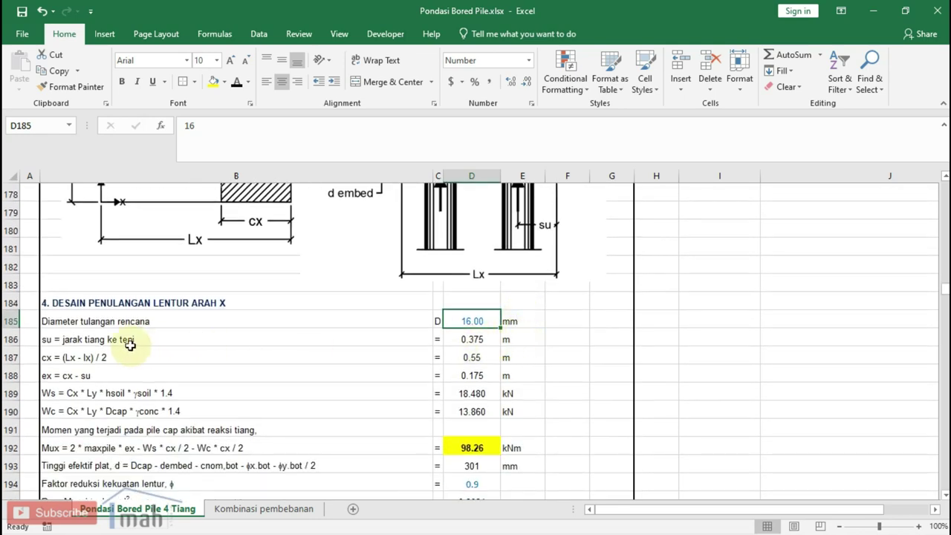
pyautogui.scroll(2, 298, 350)
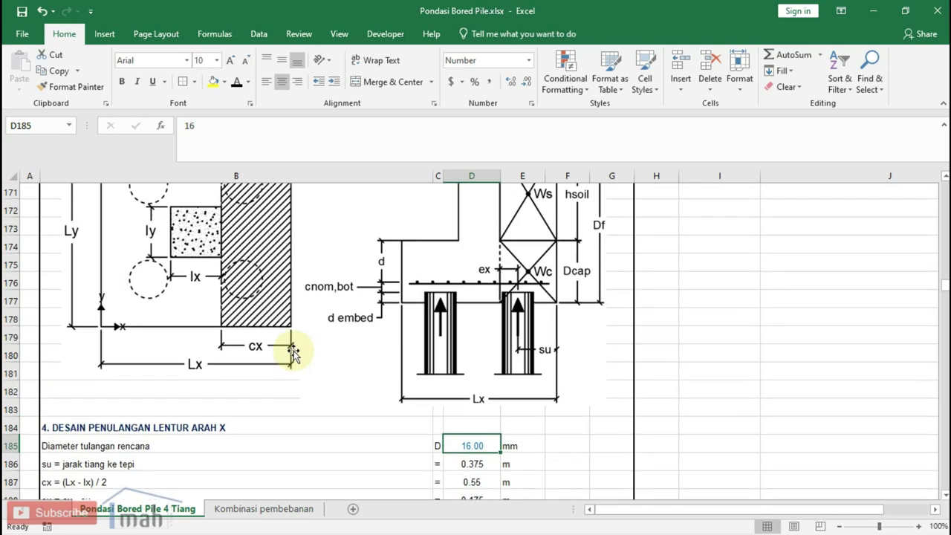
pyautogui.scroll(1, 581, 382)
pyautogui.scroll(-3, 542, 381)
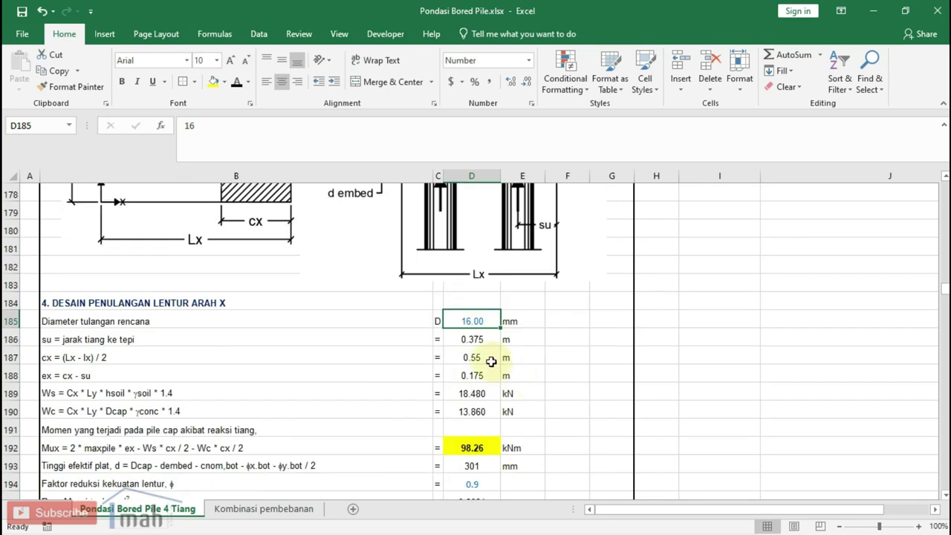
pyautogui.click(480, 340)
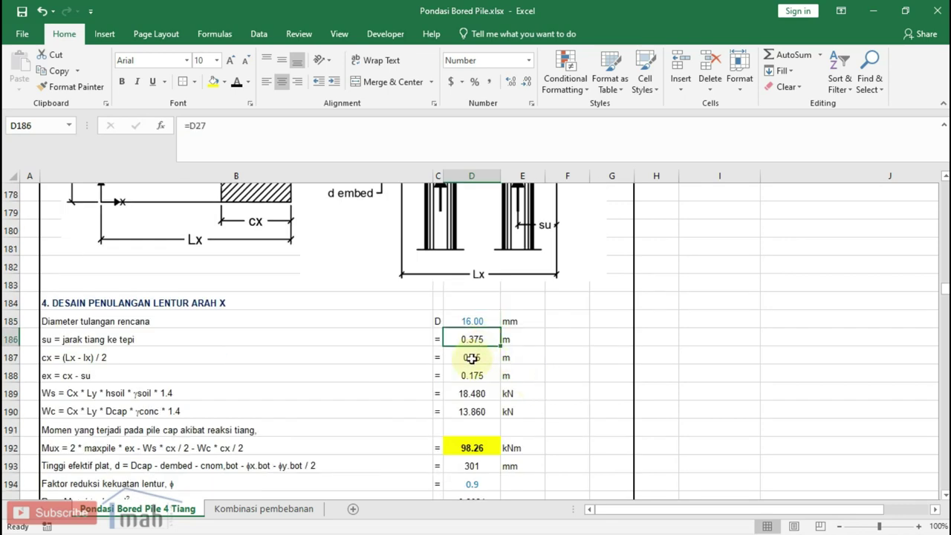
pyautogui.click(476, 362)
# Step: Inspect the ex formula in D188 and the soil weight Ws formula in D189
pyautogui.scroll(3, 477, 362)
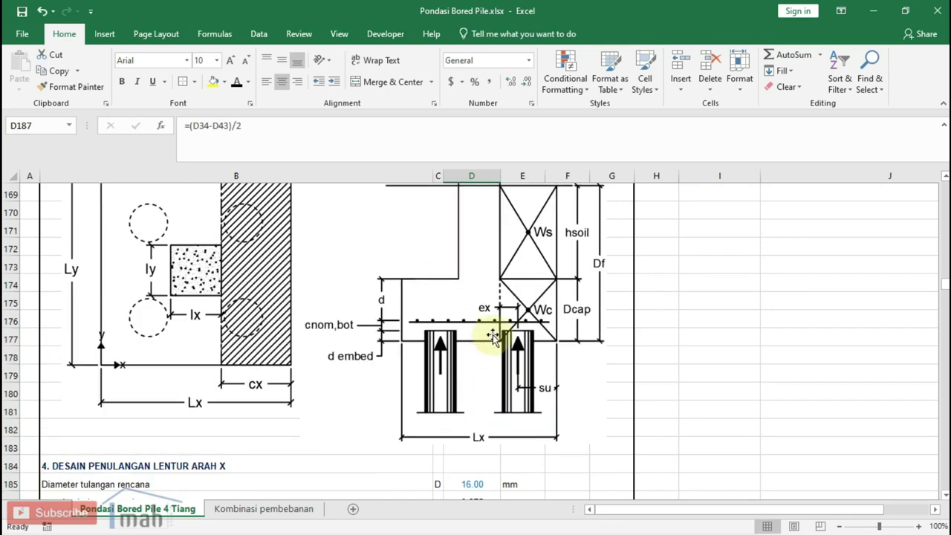
pyautogui.scroll(2, 483, 346)
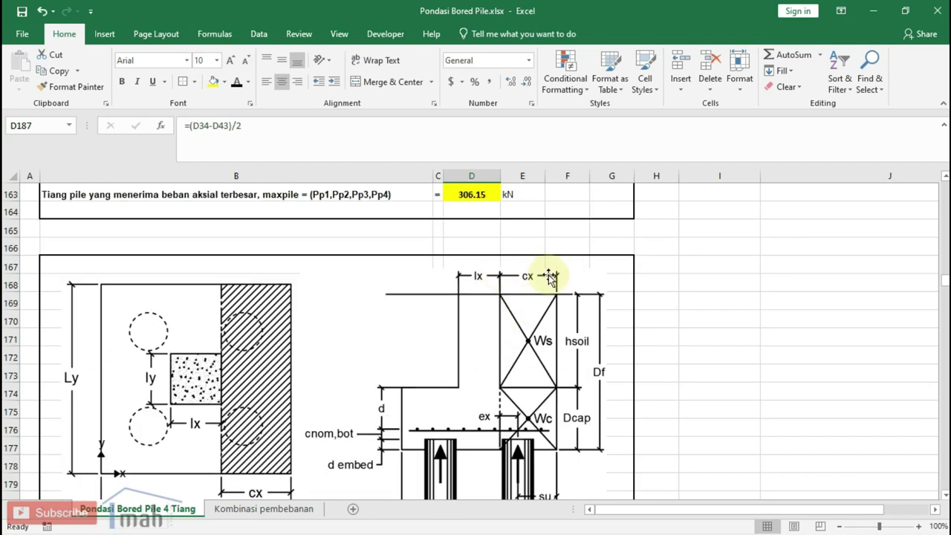
pyautogui.scroll(-4, 547, 273)
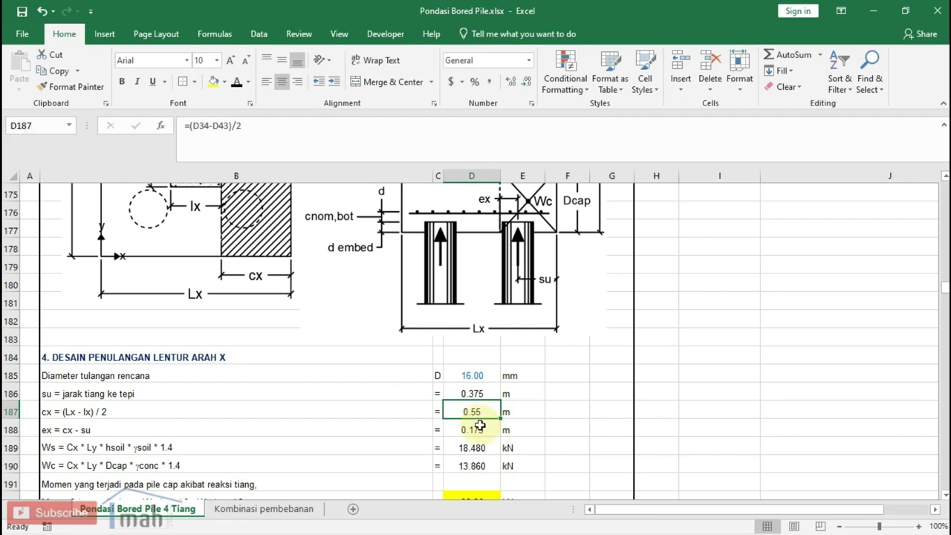
pyautogui.scroll(1, 502, 386)
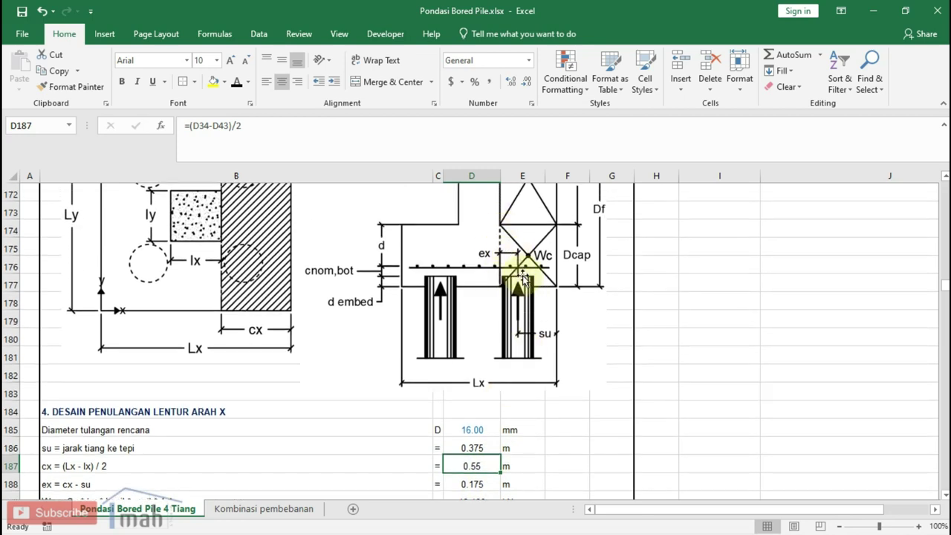
pyautogui.scroll(-2, 523, 276)
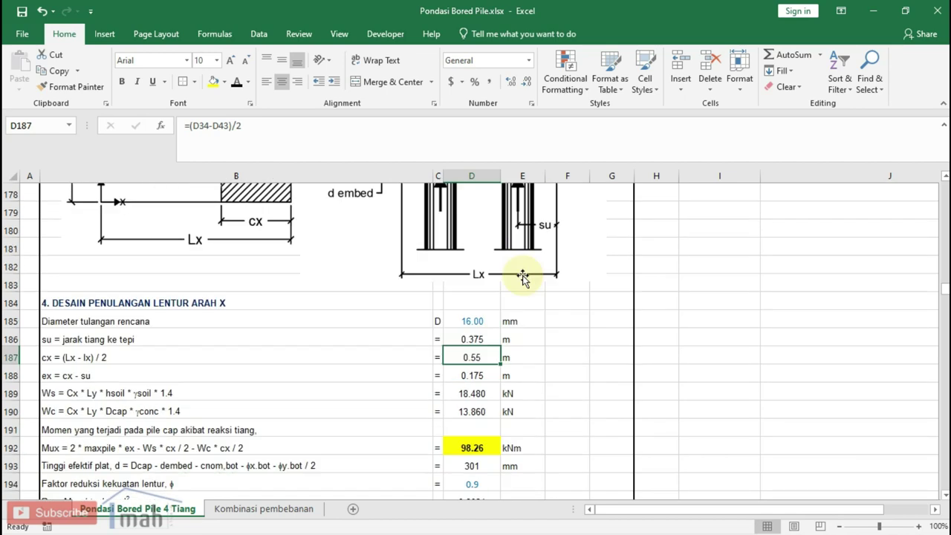
pyautogui.click(468, 375)
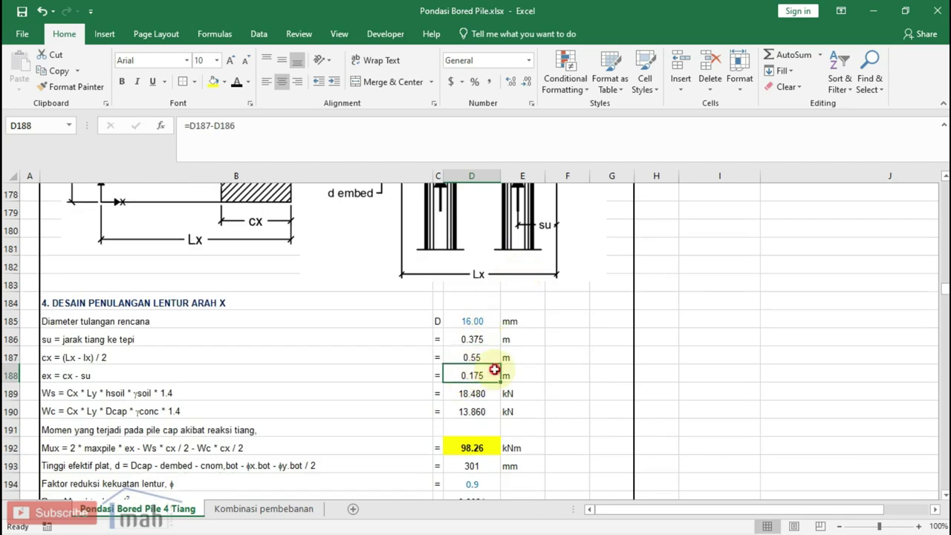
pyautogui.scroll(3, 494, 368)
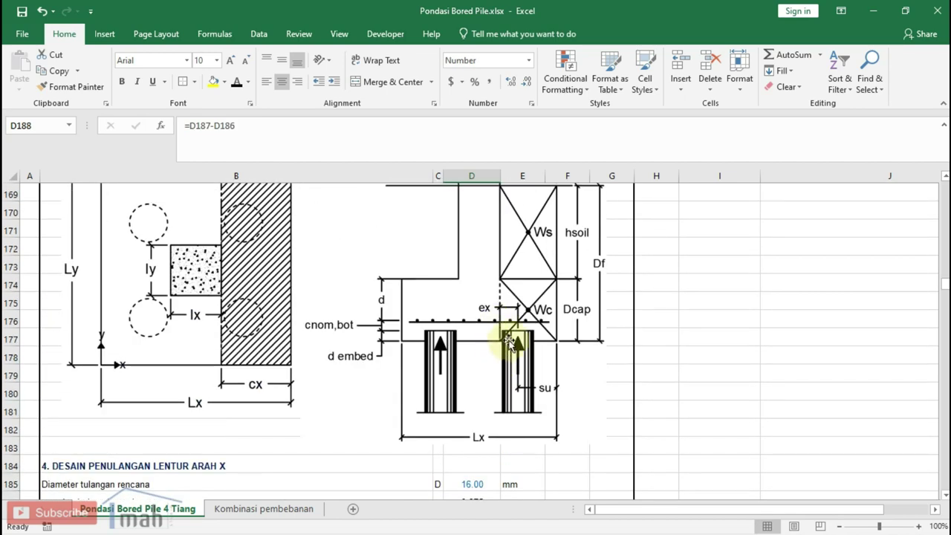
pyautogui.scroll(-3, 499, 335)
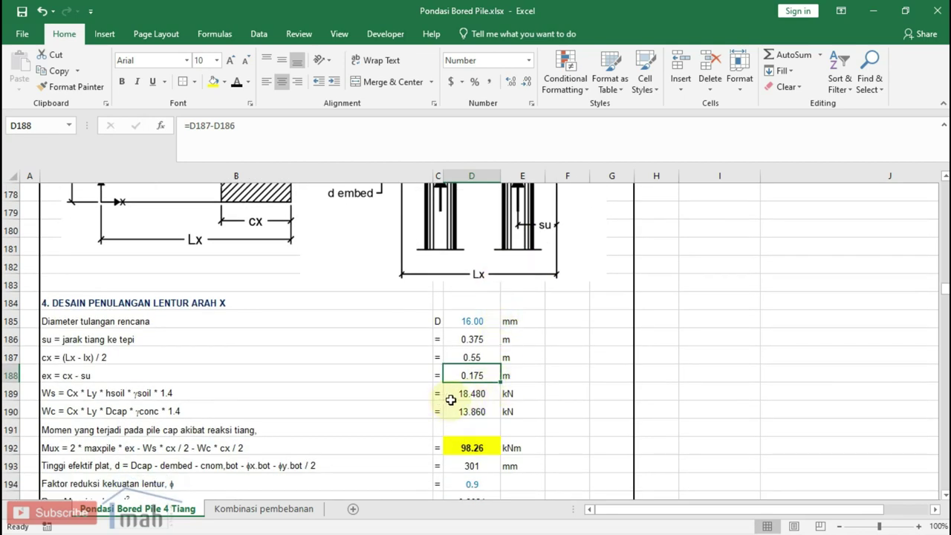
pyautogui.click(484, 387)
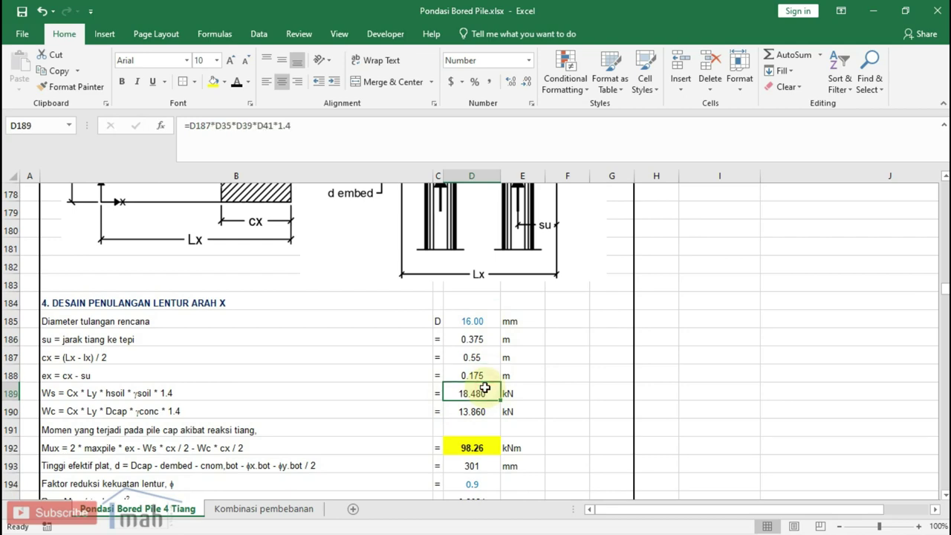
# Step: Inspect the concrete weight Wc formula in D190 and the Mux moment formula in D192
pyautogui.scroll(5, 484, 387)
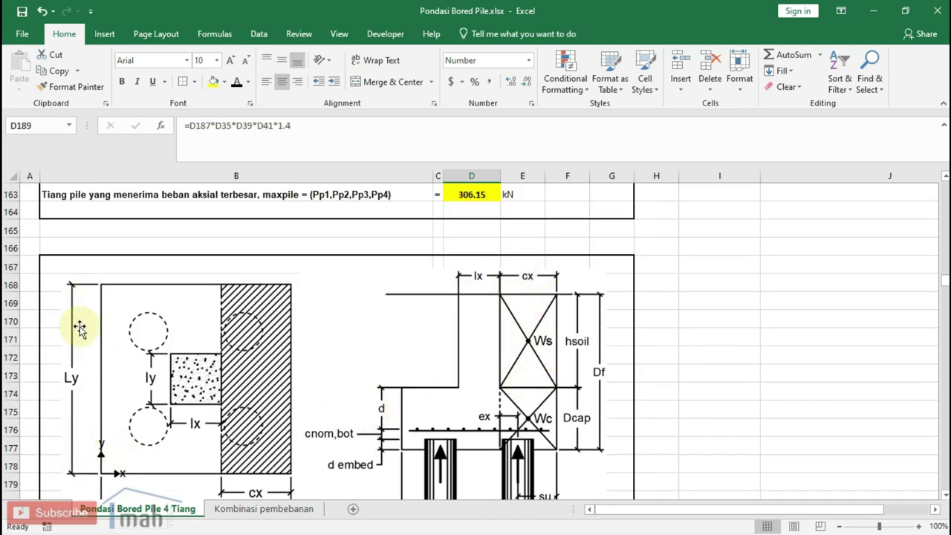
pyautogui.scroll(-5, 74, 404)
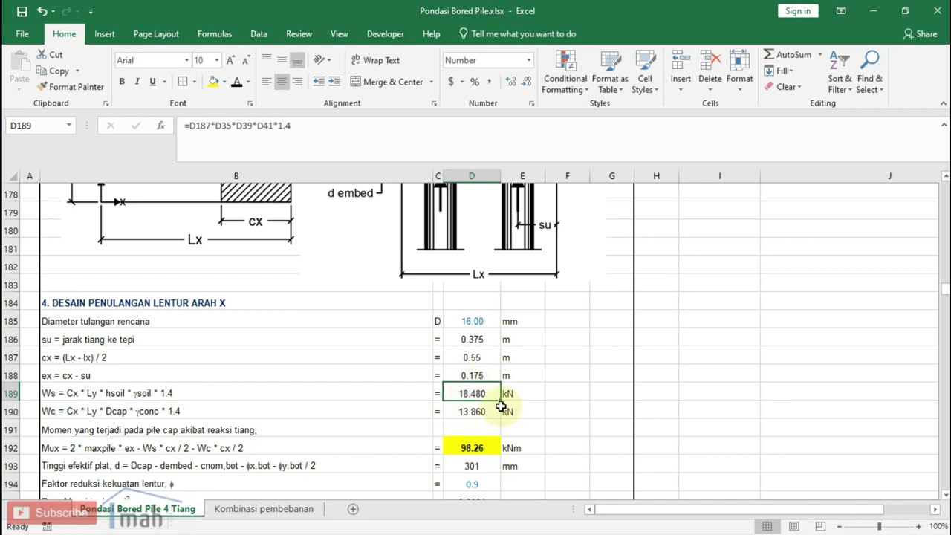
pyautogui.scroll(-1, 497, 405)
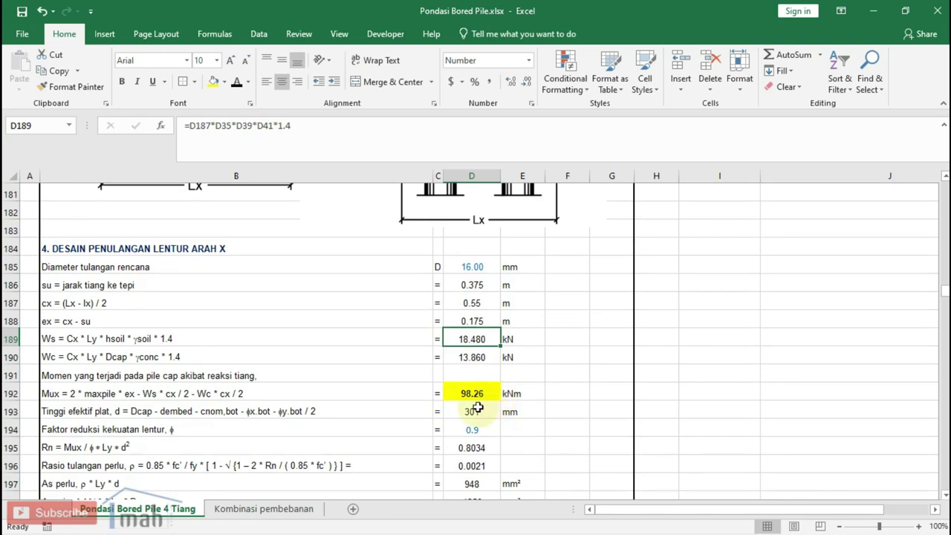
pyautogui.click(479, 356)
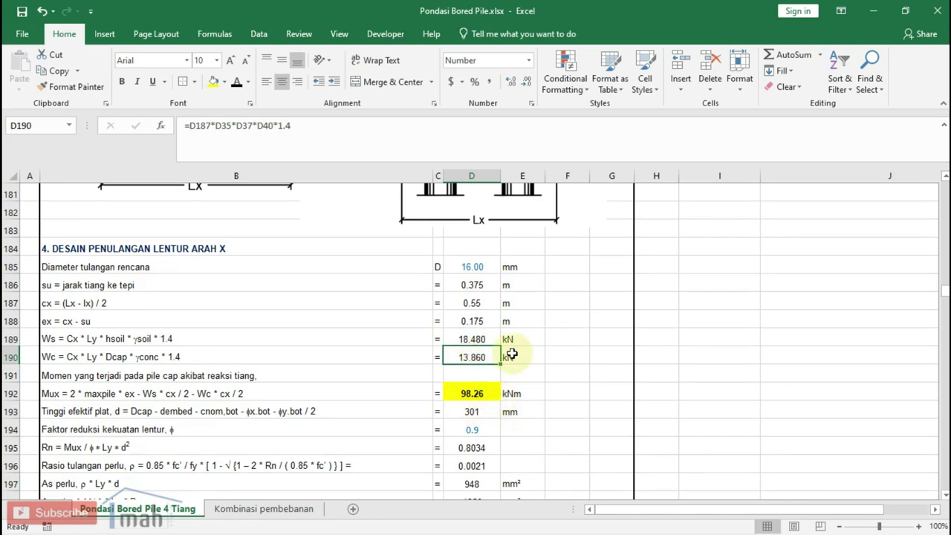
pyautogui.scroll(3, 475, 360)
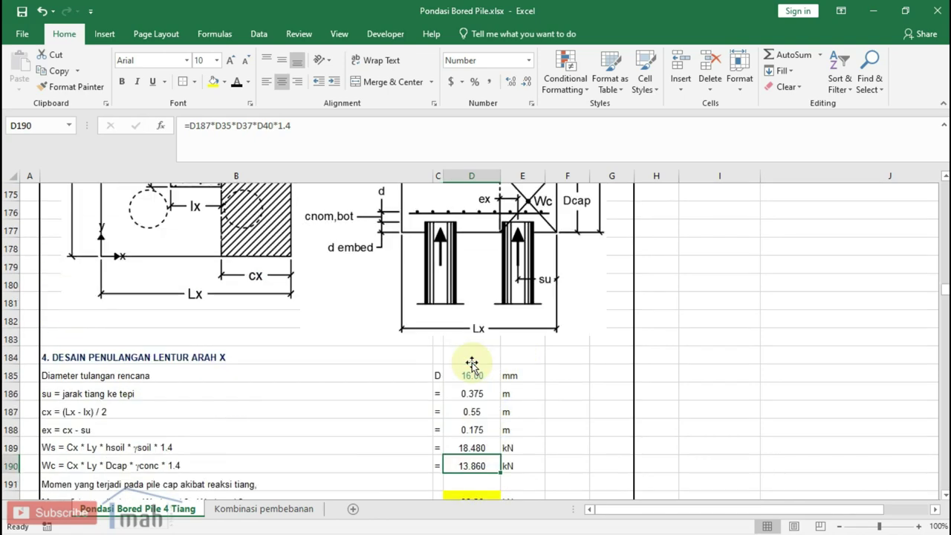
pyautogui.scroll(1, 524, 275)
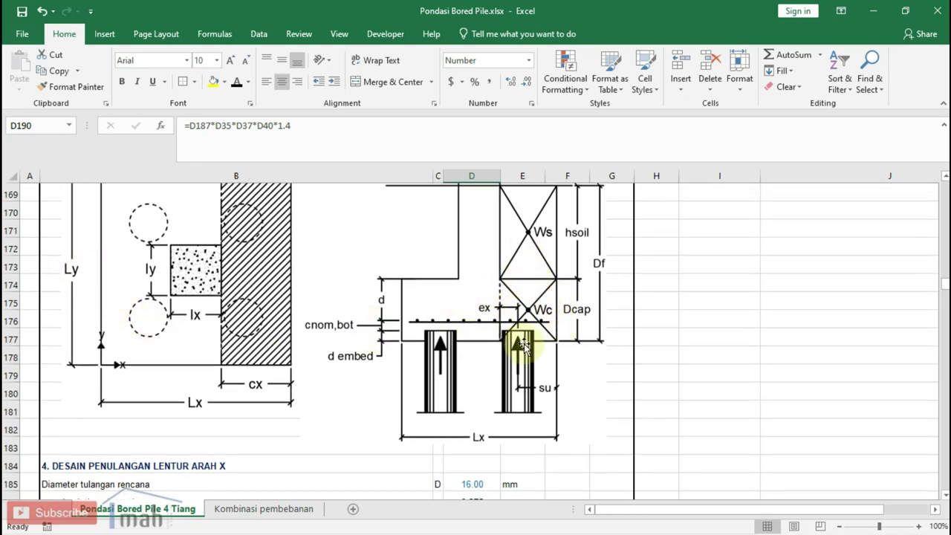
pyautogui.scroll(-3, 522, 349)
pyautogui.scroll(-2, 524, 348)
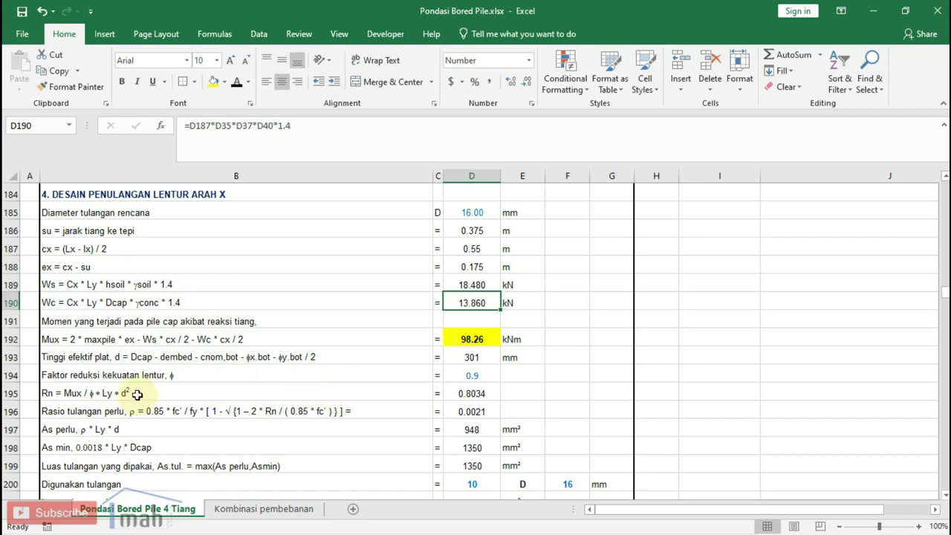
pyautogui.click(470, 340)
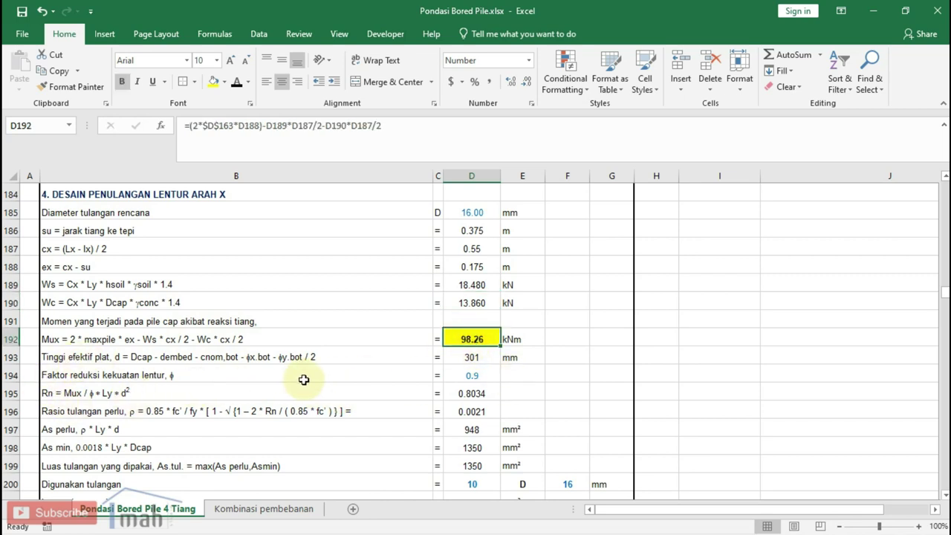
# Step: Trace the cells referenced by the Mux formula, leaving it unchanged
pyautogui.scroll(2, 303, 381)
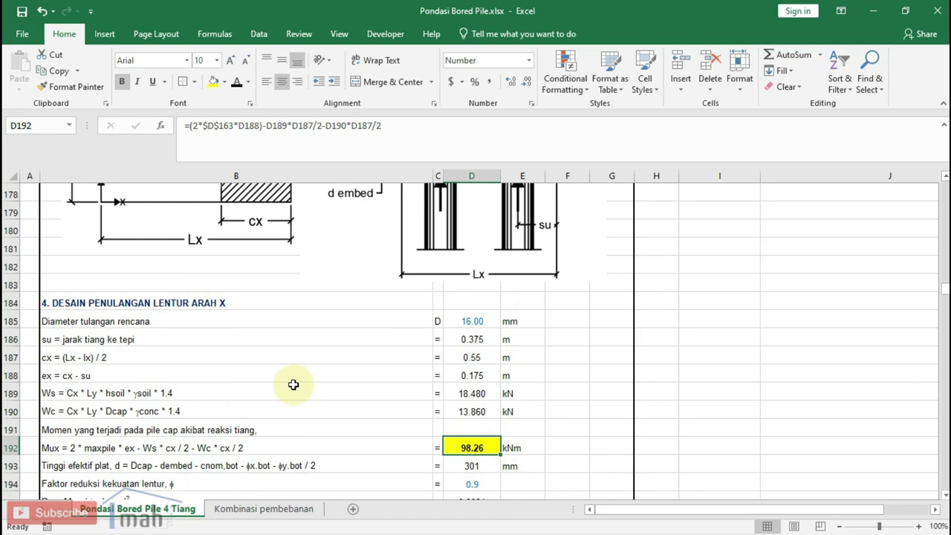
pyautogui.scroll(8, 349, 419)
pyautogui.scroll(2, 349, 420)
pyautogui.scroll(-2, 461, 421)
pyautogui.scroll(-2, 457, 375)
pyautogui.scroll(-4, 456, 375)
pyautogui.scroll(-2, 456, 371)
pyautogui.scroll(3, 471, 399)
pyautogui.scroll(2, 271, 343)
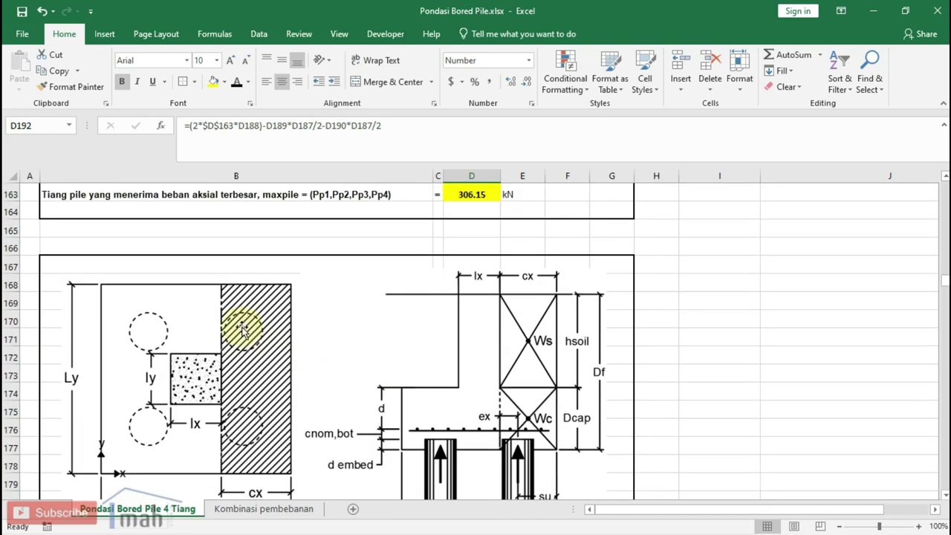
pyautogui.scroll(-5, 440, 362)
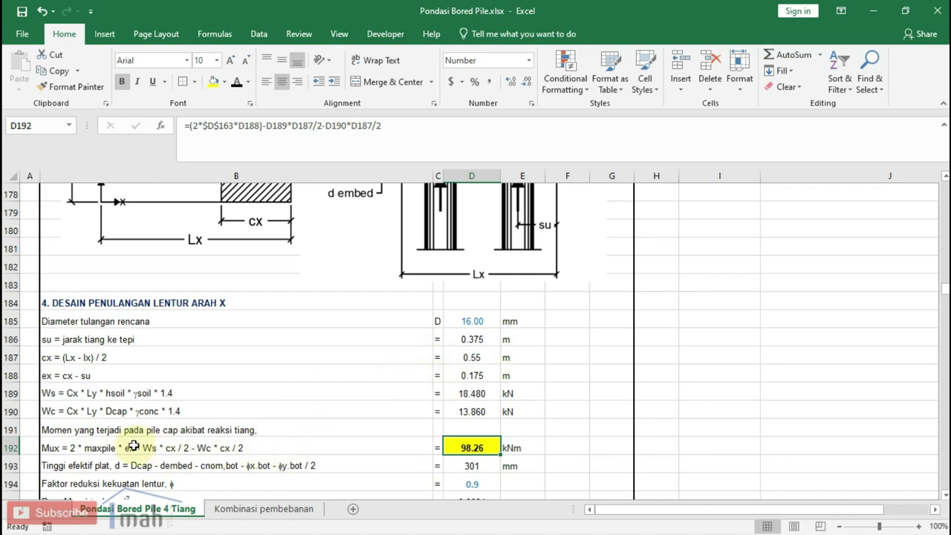
pyautogui.doubleClick(472, 448)
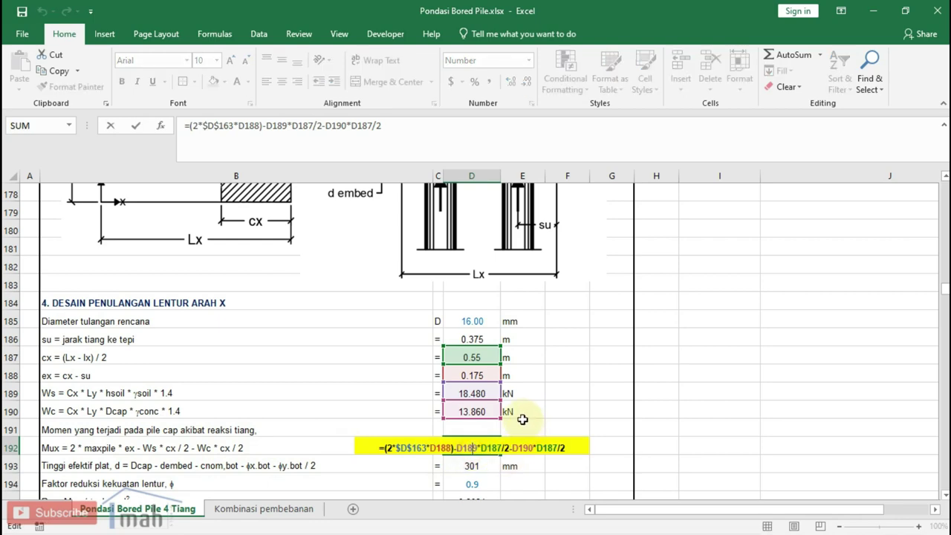
pyautogui.press('Escape')
# Step: Check the effective plate depth formula in D193 and the strength reduction factor in D194
pyautogui.scroll(-2, 494, 446)
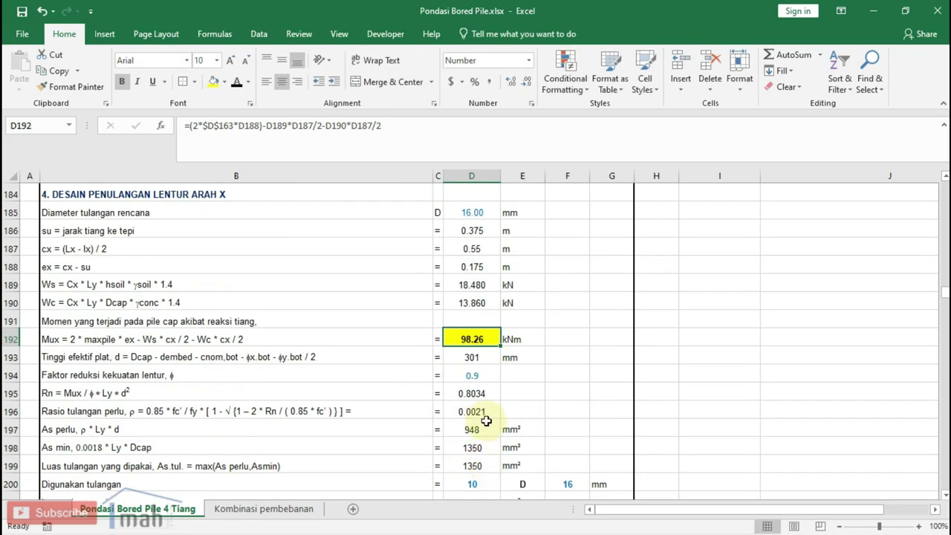
pyautogui.scroll(1, 481, 418)
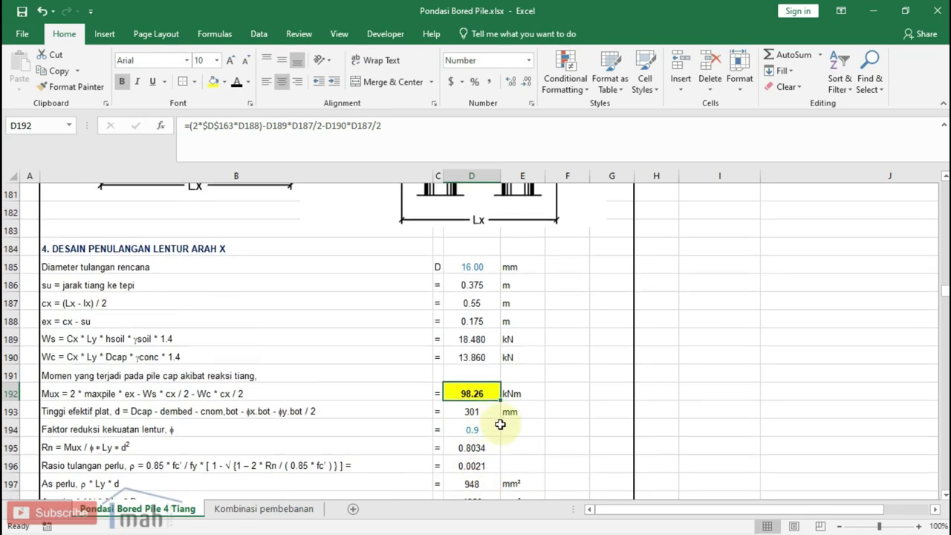
pyautogui.scroll(1, 500, 424)
pyautogui.scroll(2, 502, 423)
pyautogui.scroll(2, 503, 372)
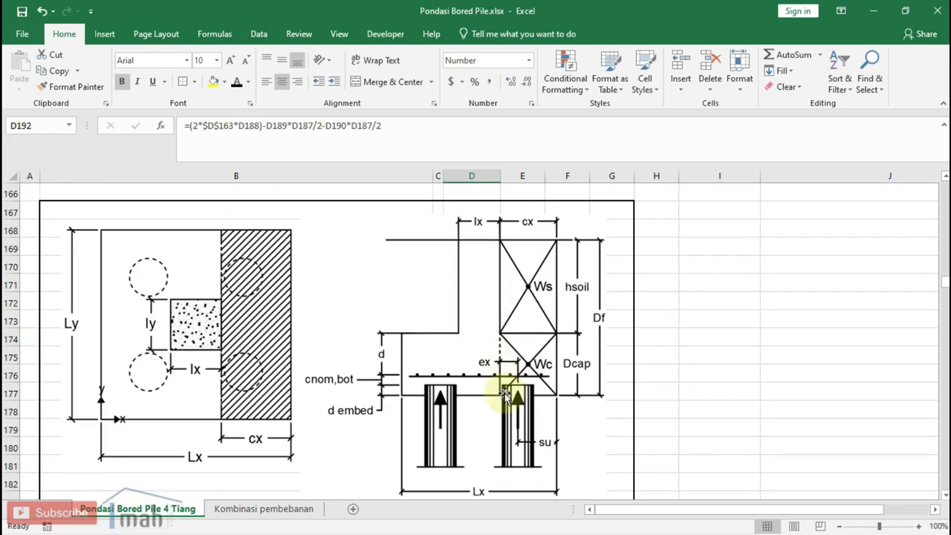
pyautogui.scroll(-3, 493, 352)
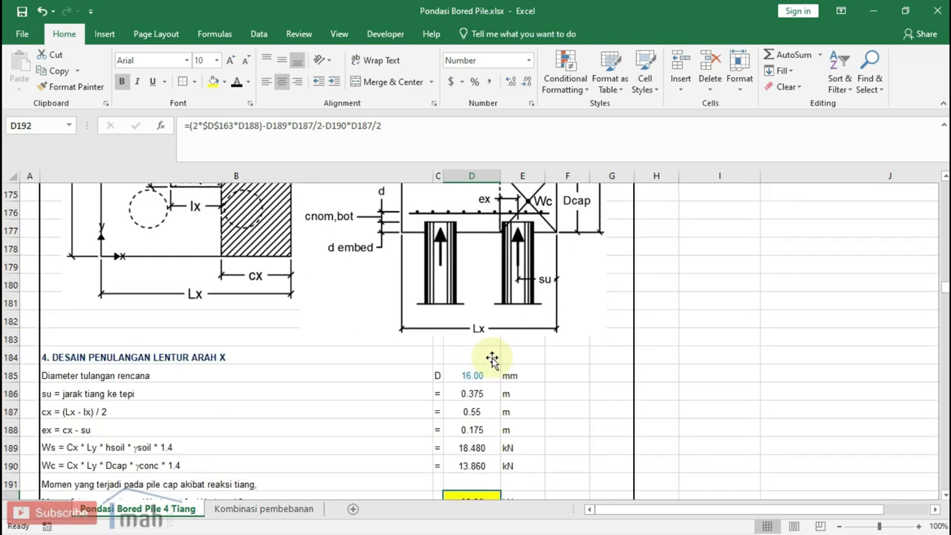
pyautogui.scroll(-4, 494, 358)
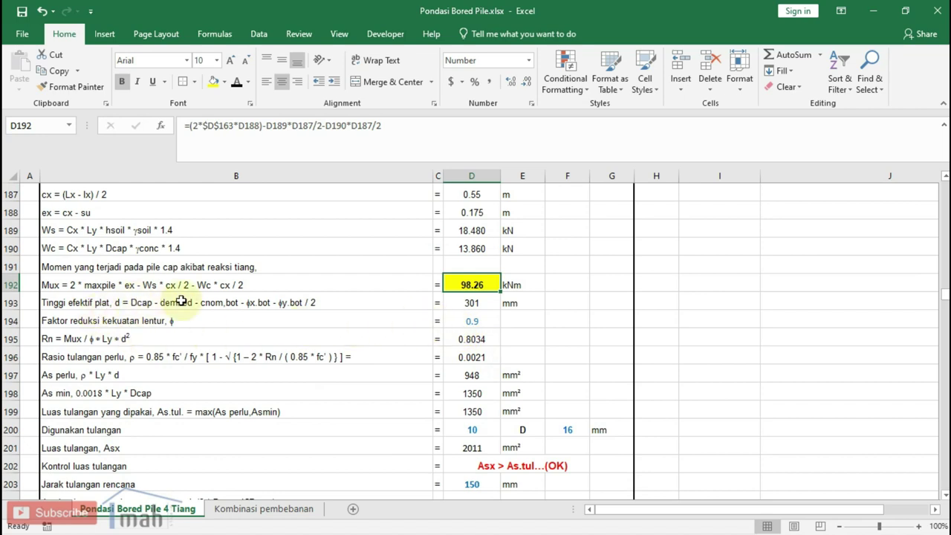
pyautogui.click(471, 303)
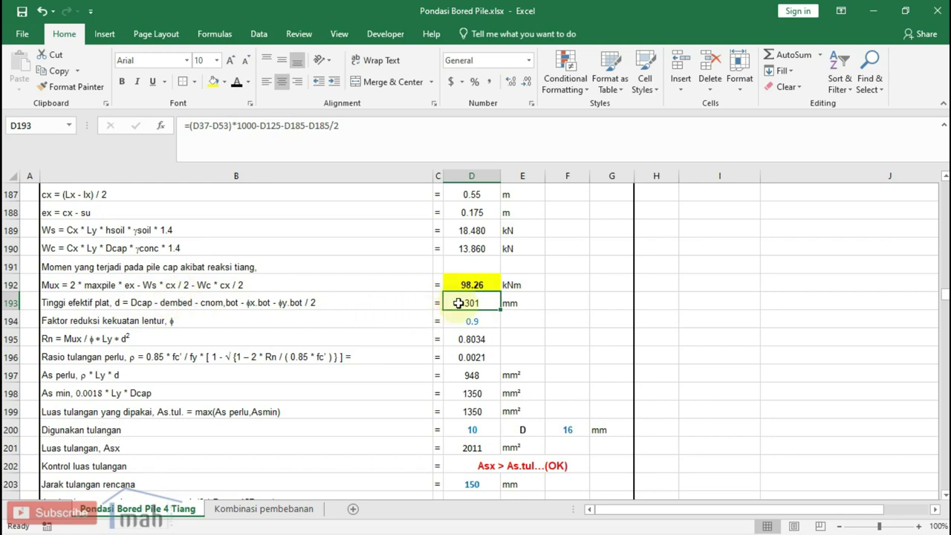
pyautogui.scroll(6, 458, 304)
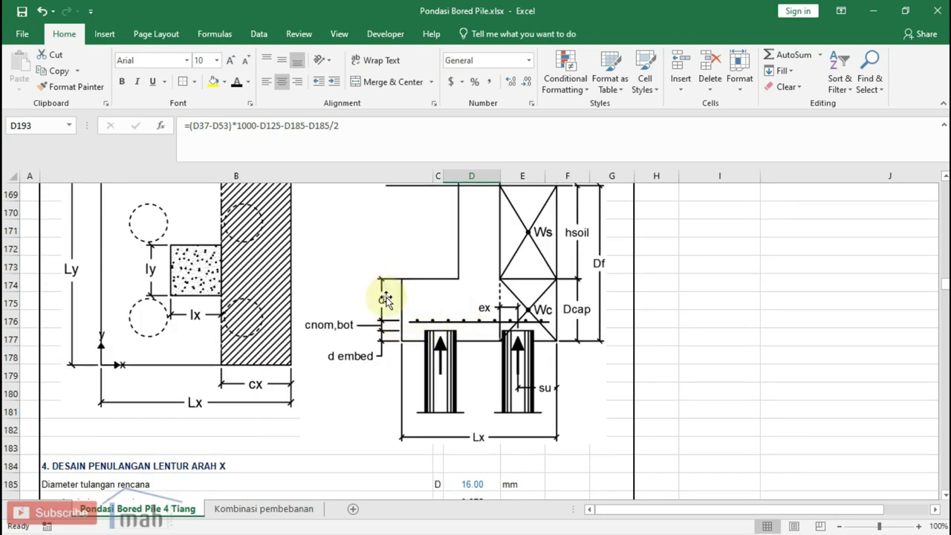
pyautogui.scroll(-5, 386, 290)
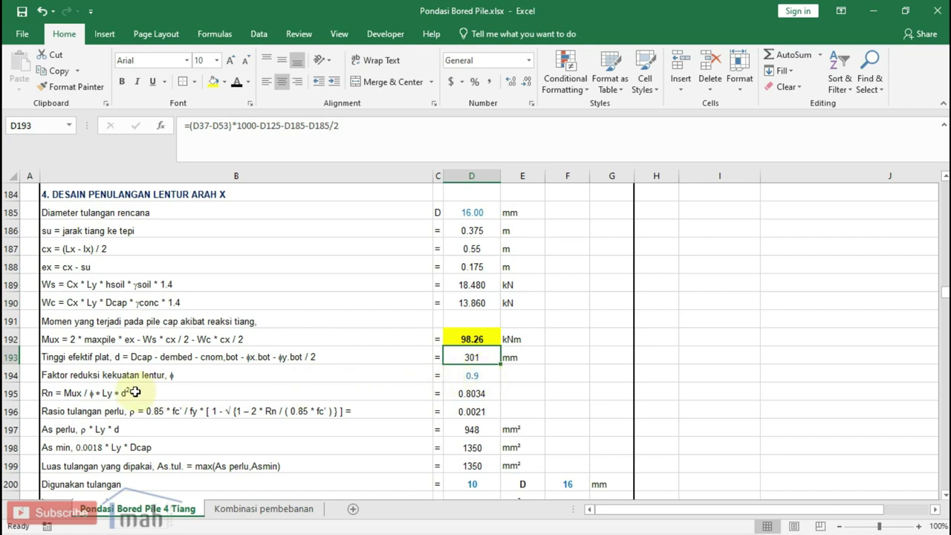
pyautogui.click(477, 373)
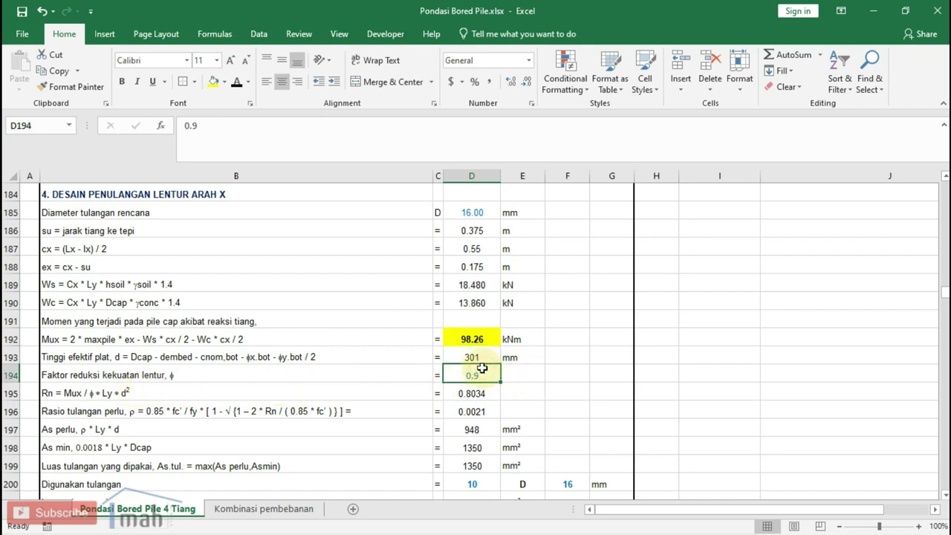
# Step: Inspect the Rn, required ratio, required, minimum and used steel area formulas (D195–D199)
pyautogui.scroll(-1, 481, 367)
pyautogui.scroll(-1, 482, 367)
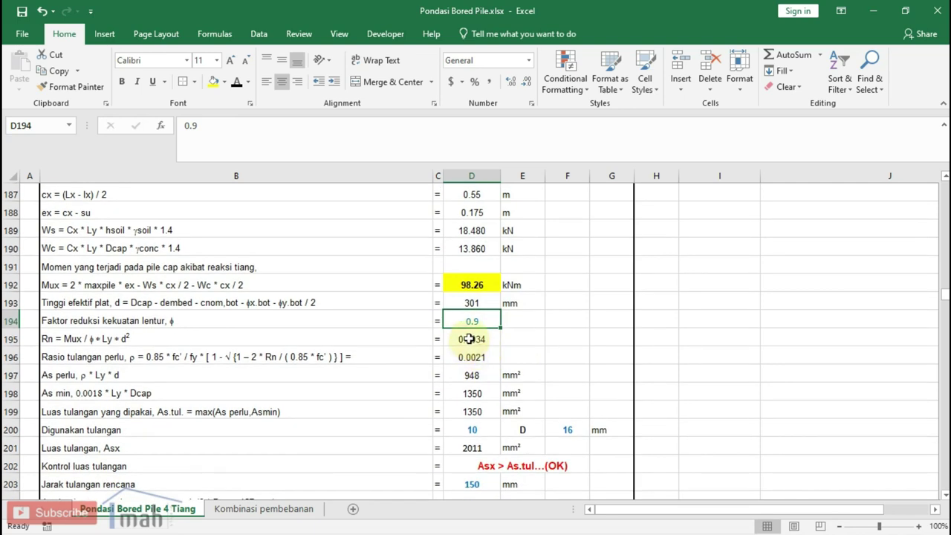
pyautogui.click(470, 338)
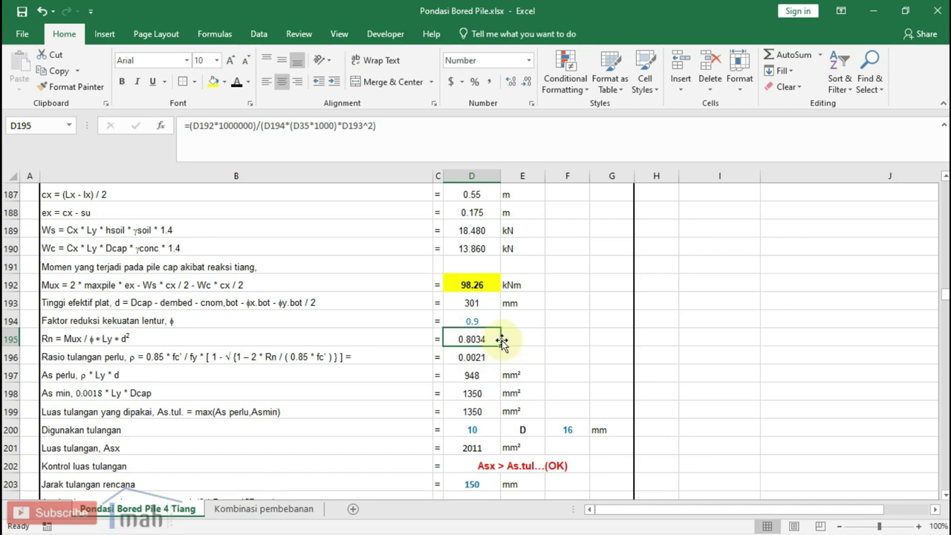
pyautogui.click(485, 360)
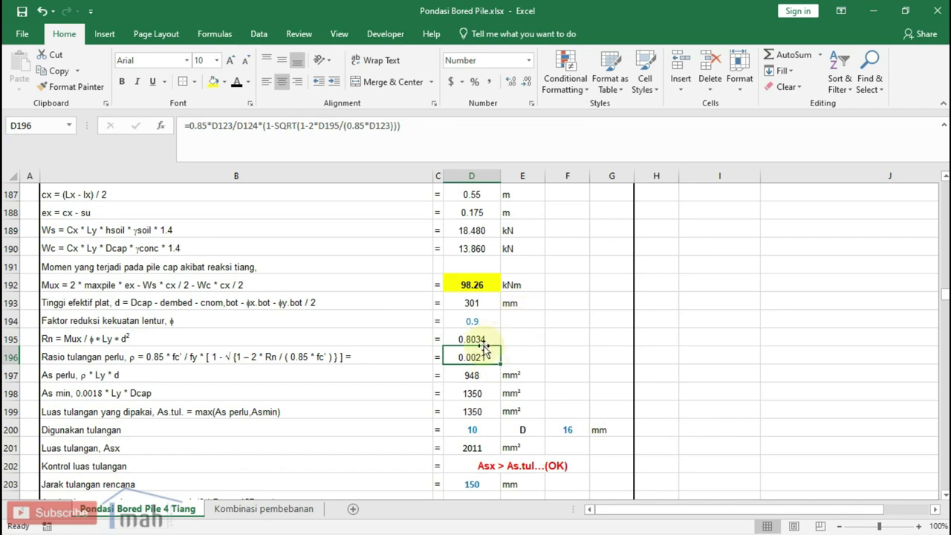
pyautogui.scroll(-1, 483, 343)
pyautogui.click(482, 320)
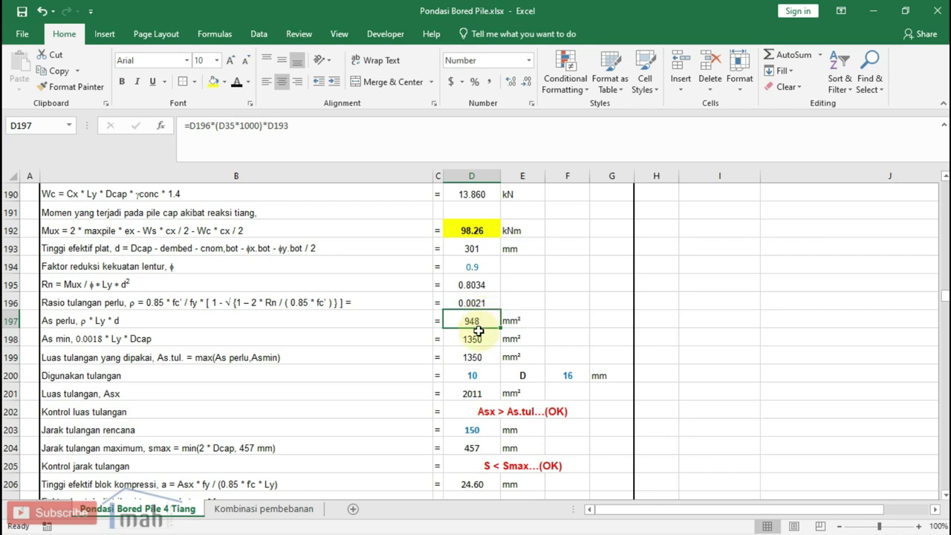
pyautogui.click(487, 338)
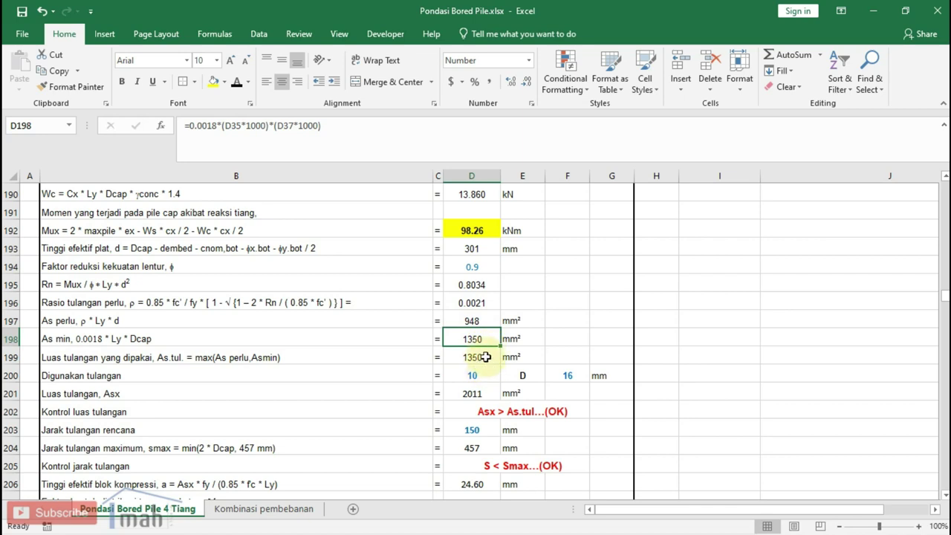
pyautogui.click(483, 352)
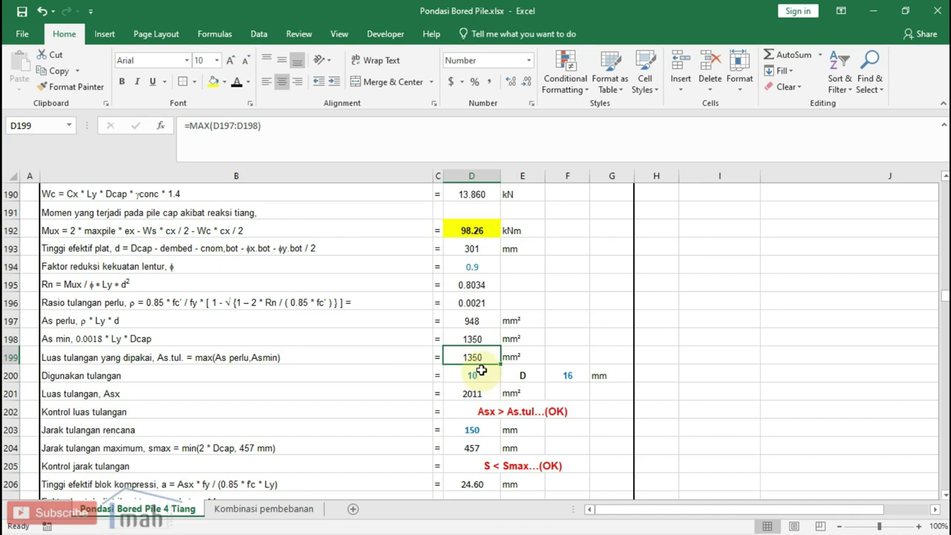
# Step: Check bar diameter and count, provided steel area, planned spacing and maximum spacing (rows 200–204)
pyautogui.click(567, 375)
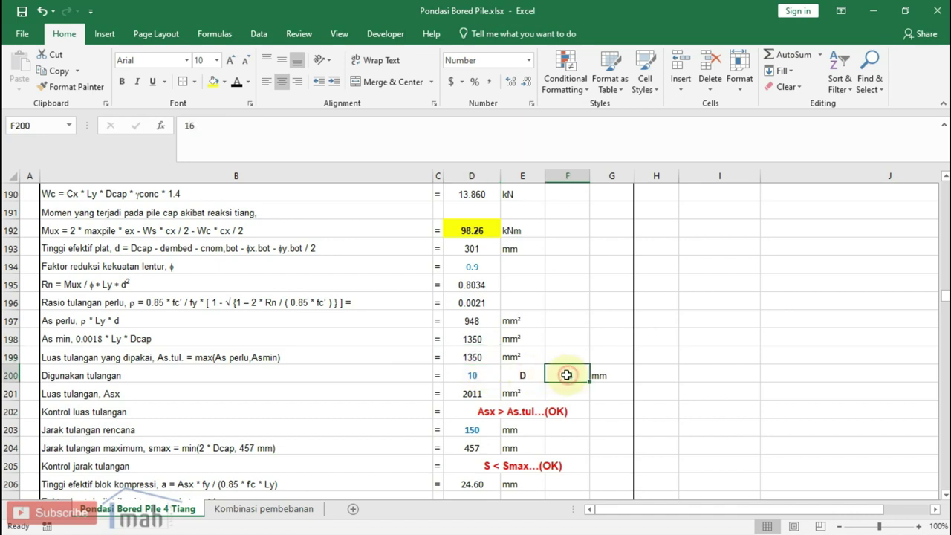
pyautogui.click(476, 377)
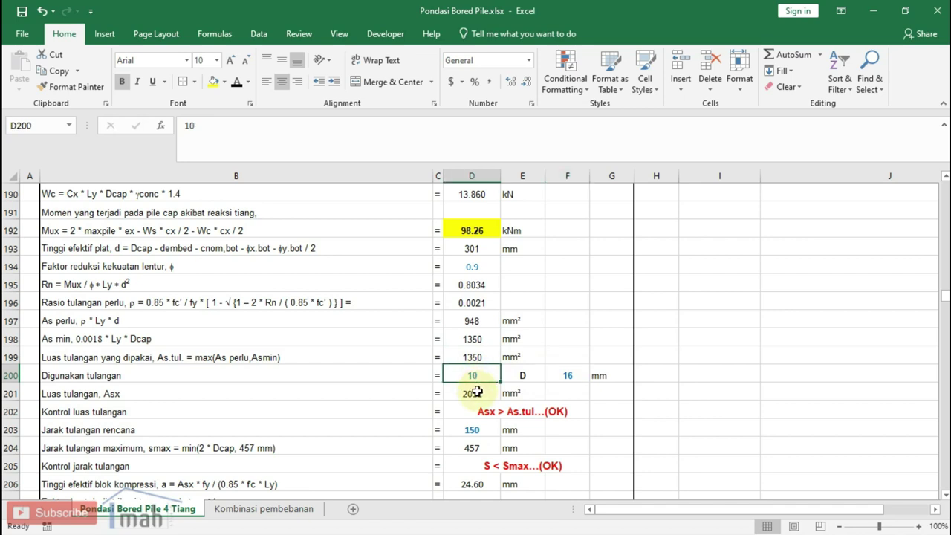
pyautogui.click(477, 391)
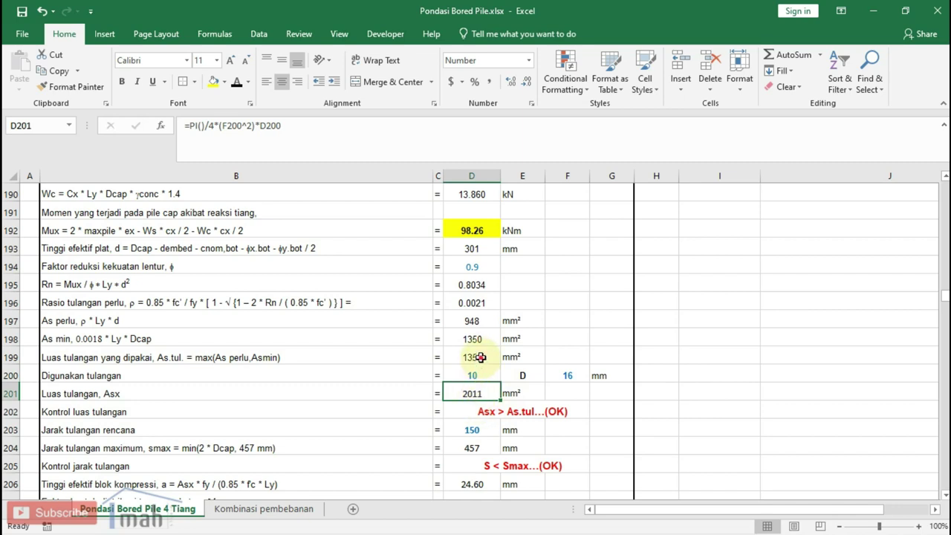
pyautogui.click(480, 357)
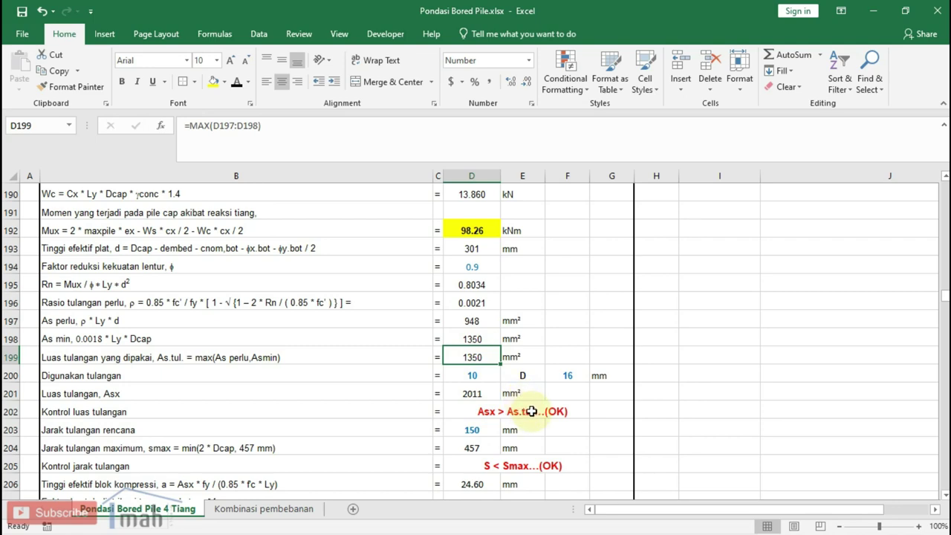
pyautogui.scroll(-1, 485, 394)
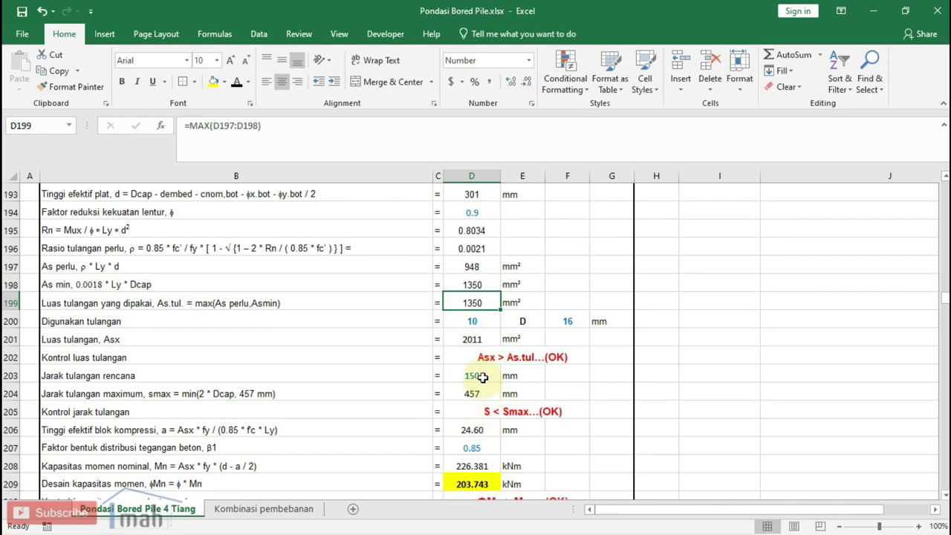
pyautogui.click(483, 377)
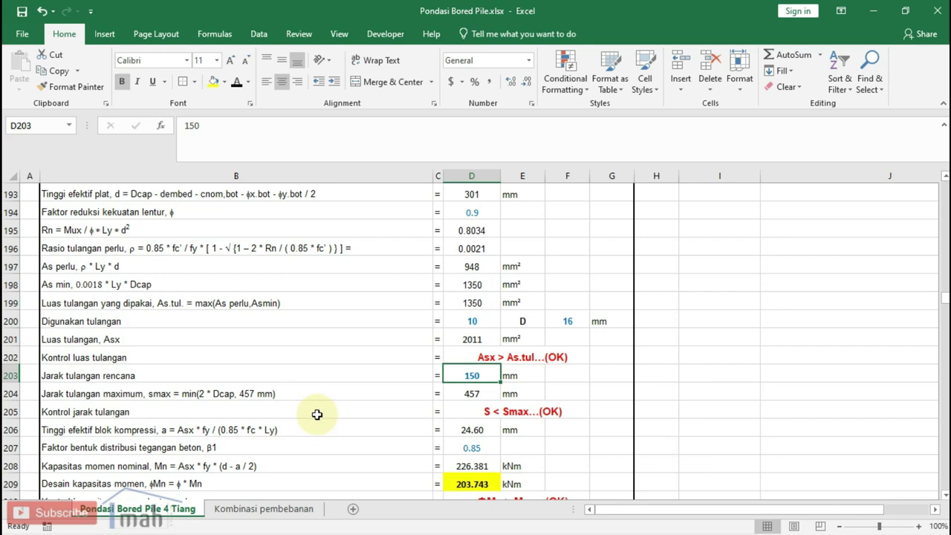
pyautogui.click(473, 394)
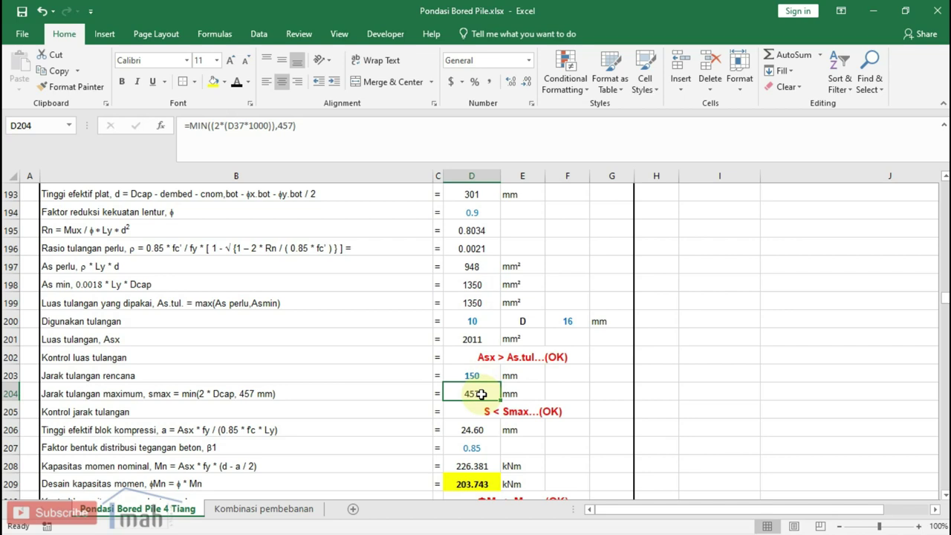
# Step: Inspect compression block depth, β1, Mn and φMn formulas in D206–D209, showing D209's references
pyautogui.scroll(-1, 481, 394)
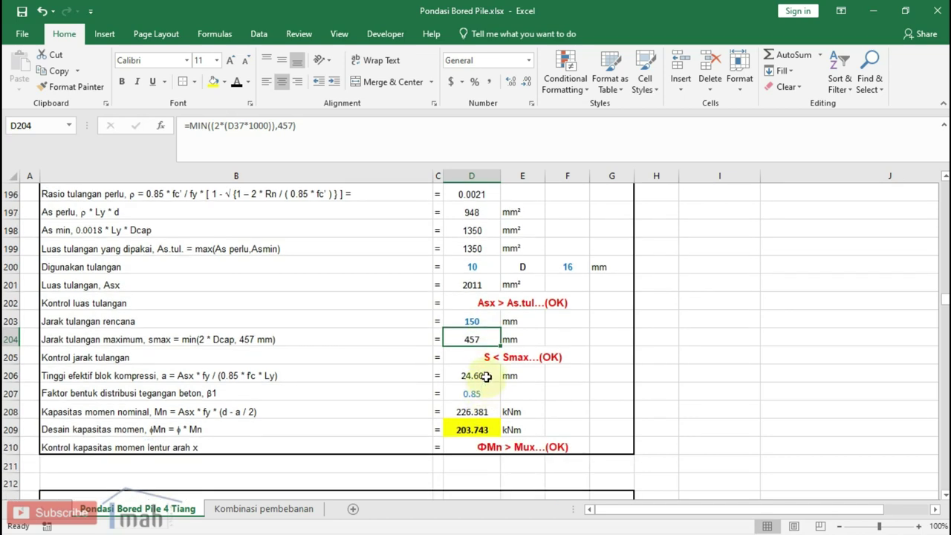
pyautogui.click(486, 376)
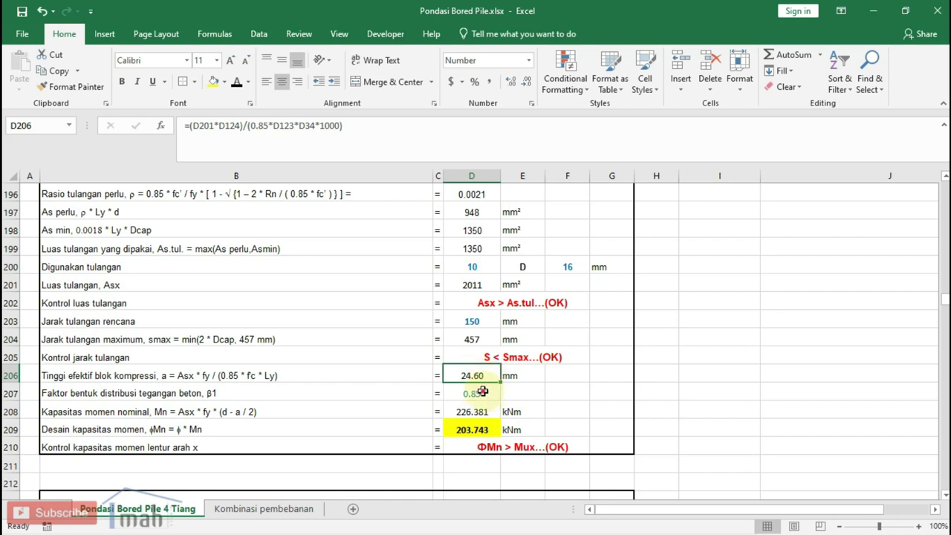
pyautogui.click(482, 392)
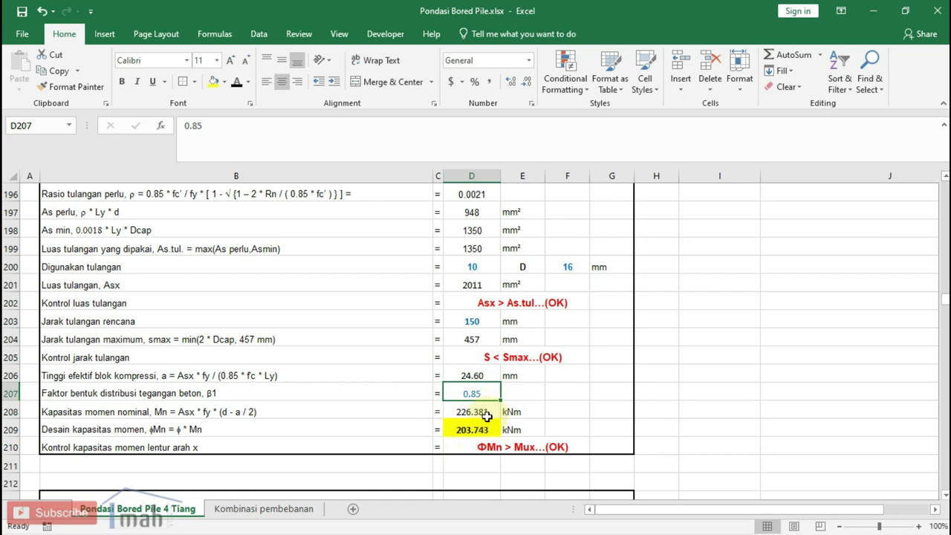
pyautogui.click(483, 411)
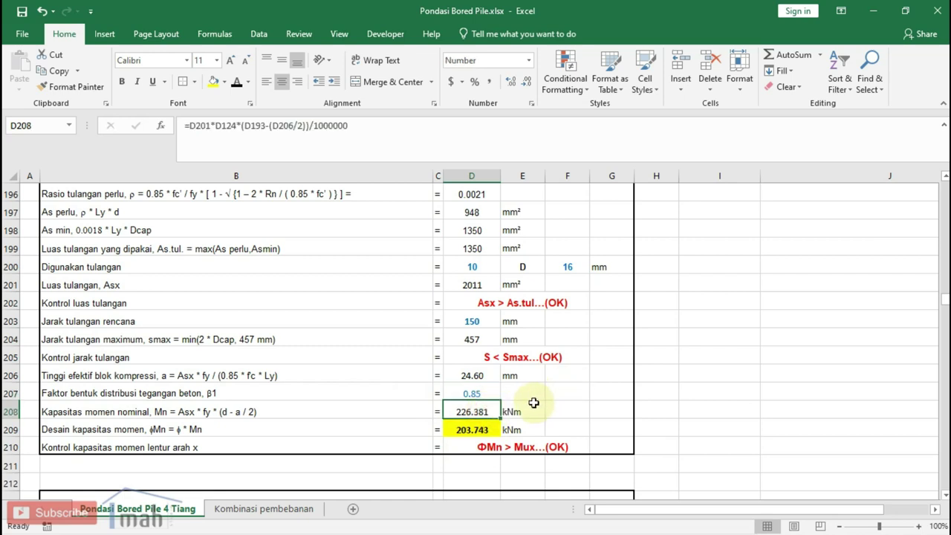
pyautogui.click(483, 426)
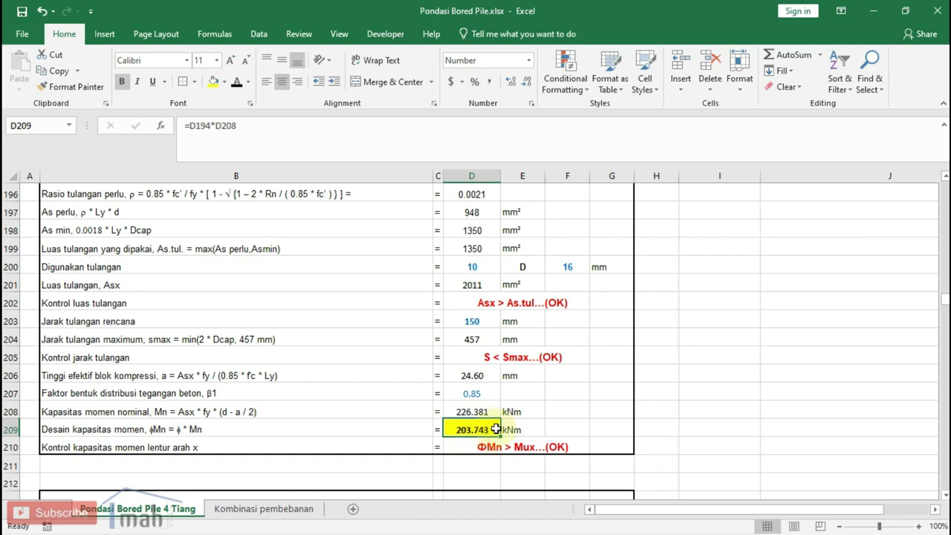
pyautogui.doubleClick(481, 426)
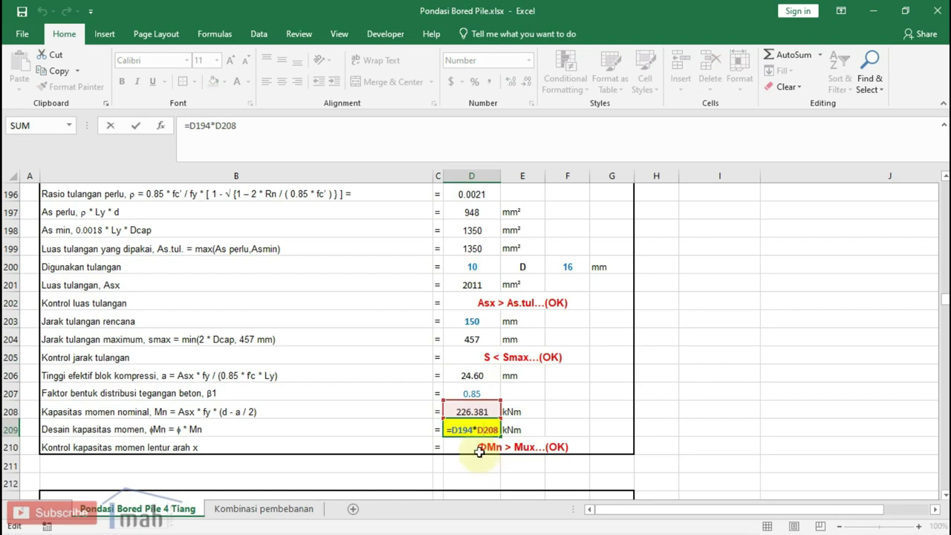
# Step: Leave D209 unchanged (φMn = 203.743 kNm) and view the E210 check ΦMn > Mux (OK)
pyautogui.scroll(2, 482, 412)
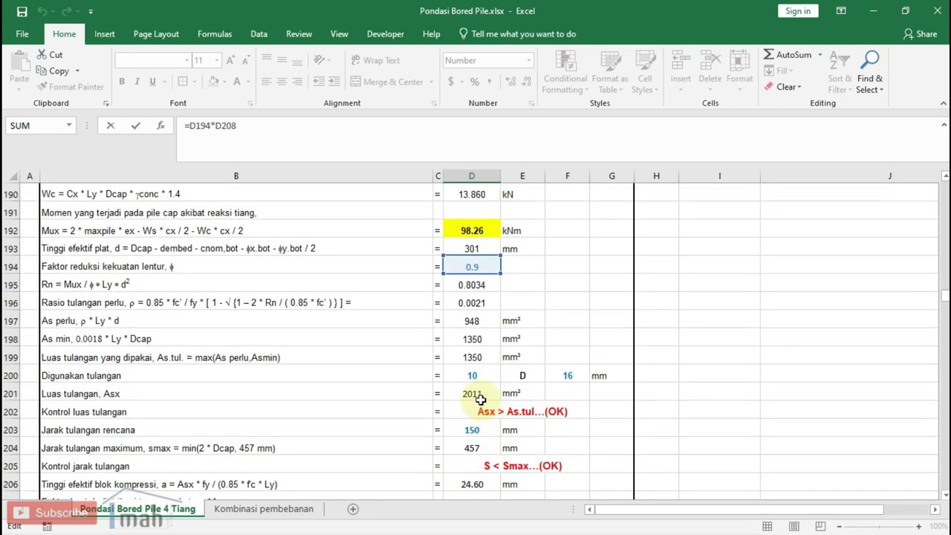
pyautogui.scroll(-2, 481, 397)
pyautogui.scroll(-1, 482, 386)
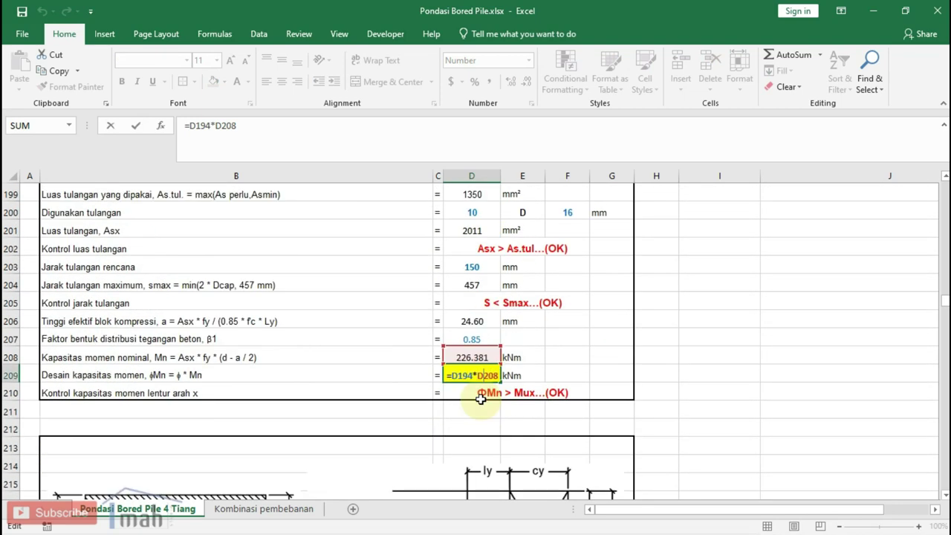
pyautogui.hotkey('shift', 'Return')
pyautogui.click(492, 429)
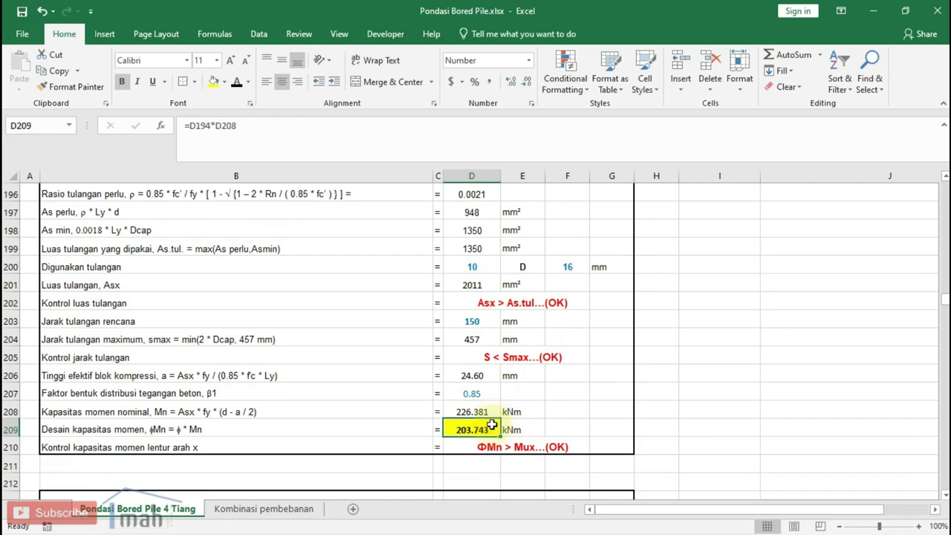
pyautogui.scroll(3, 492, 429)
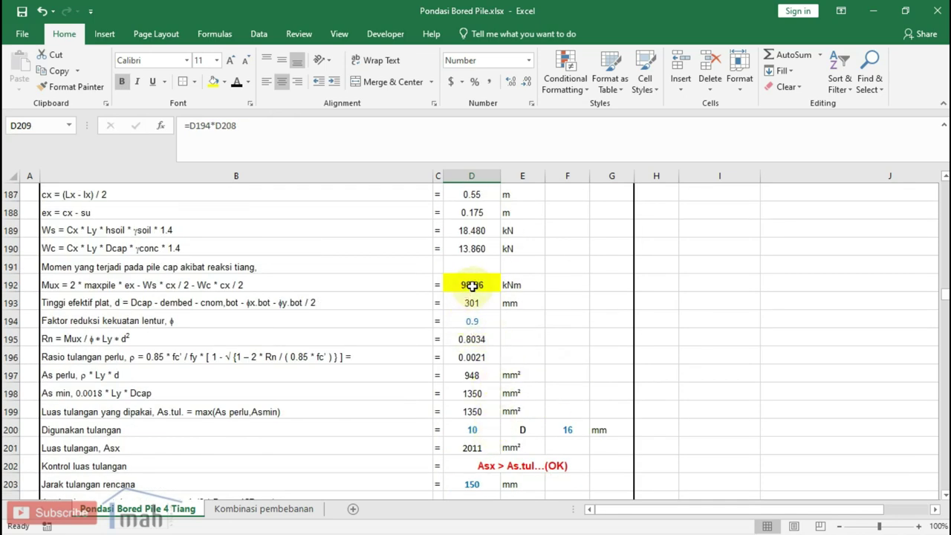
pyautogui.scroll(-3, 472, 285)
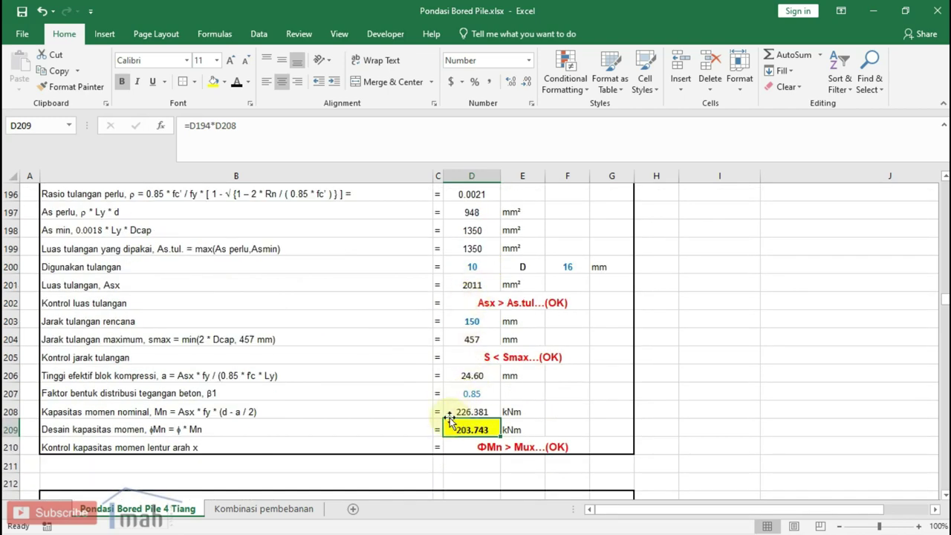
pyautogui.click(529, 447)
pyautogui.scroll(-1, 529, 445)
# Step: Scroll past the pile cap drawing to section 5 and select the y-direction Mux = 98.26 kNm cell
pyautogui.scroll(-2, 527, 444)
pyautogui.scroll(-1, 524, 439)
pyautogui.scroll(-1, 524, 437)
pyautogui.scroll(-1, 523, 435)
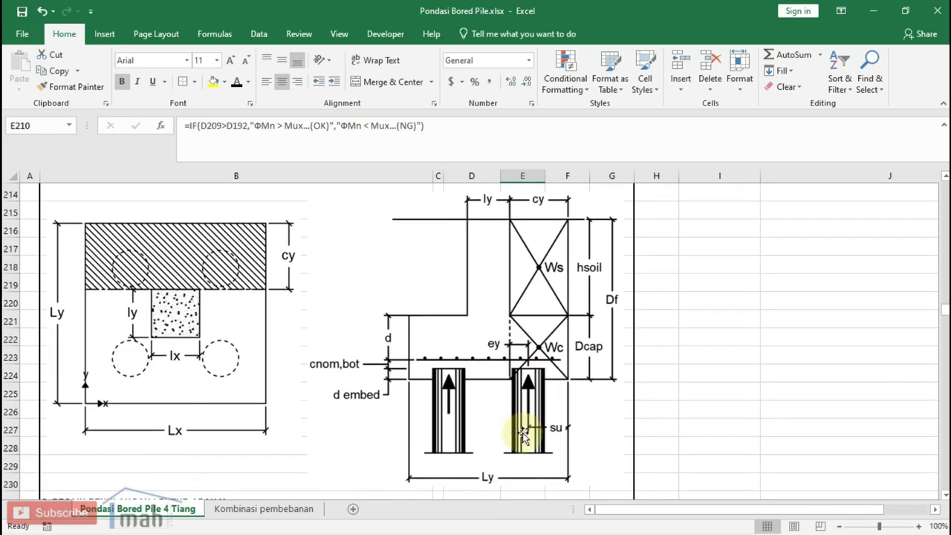
pyautogui.scroll(-2, 520, 430)
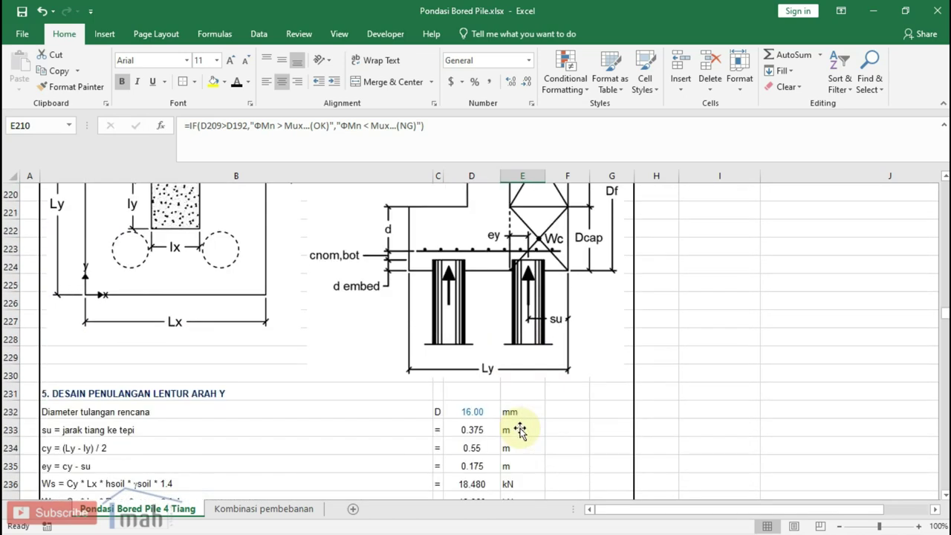
pyautogui.scroll(3, 461, 432)
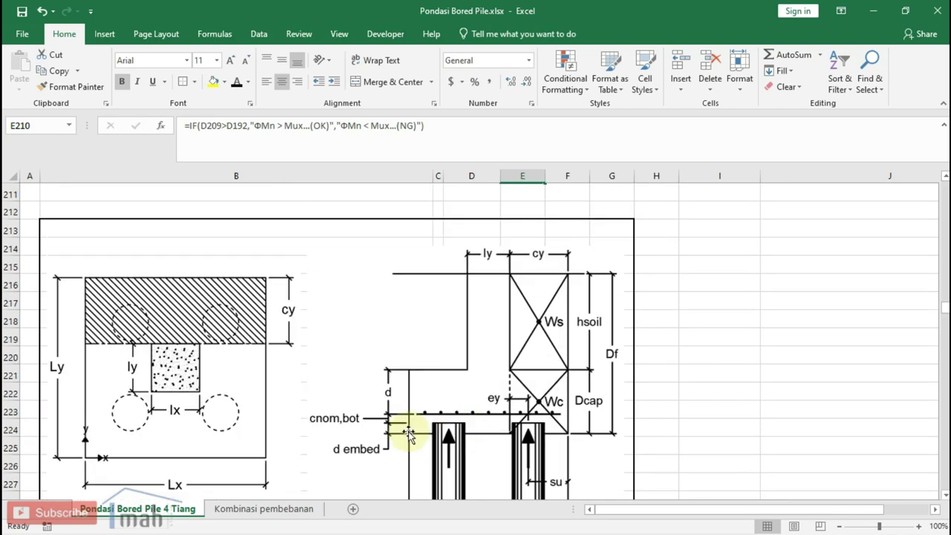
pyautogui.scroll(-3, 312, 311)
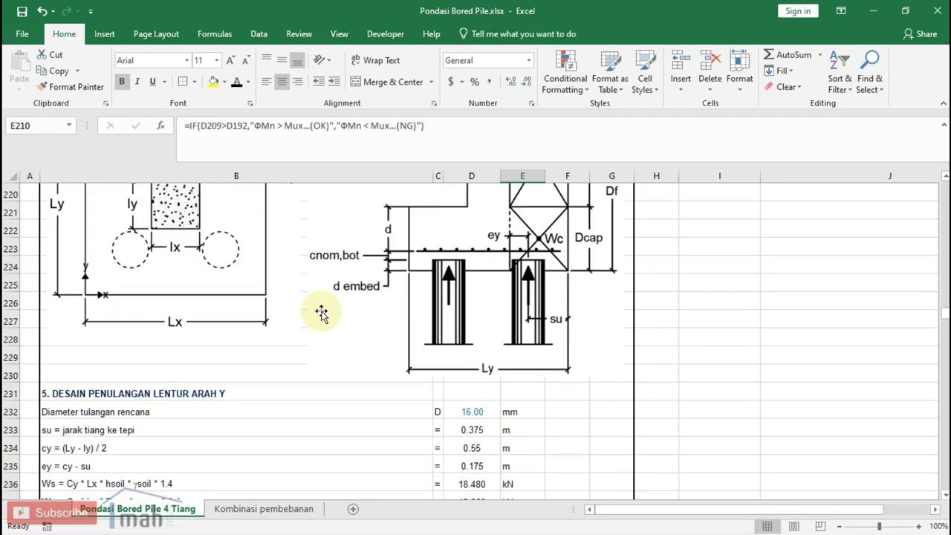
pyautogui.scroll(-1, 321, 313)
pyautogui.scroll(2, 320, 312)
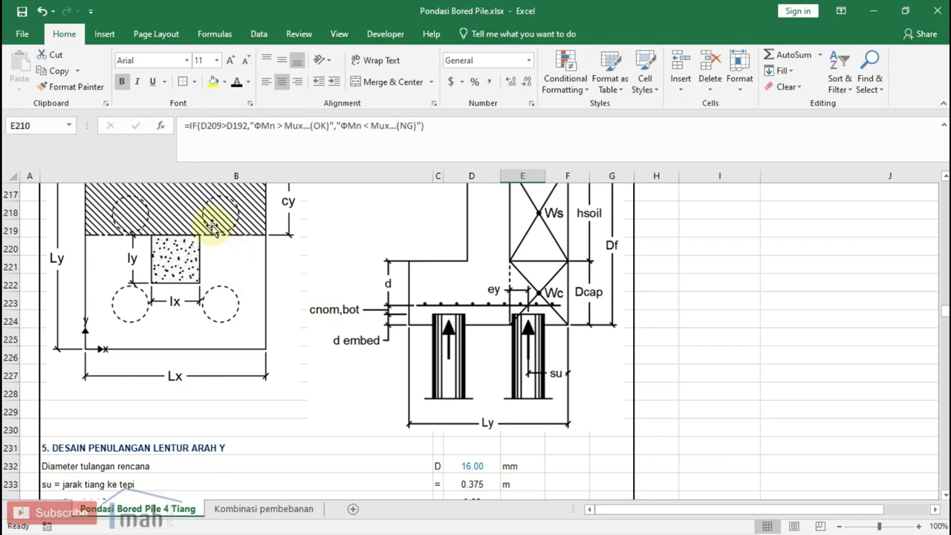
pyautogui.scroll(-1, 214, 227)
pyautogui.scroll(-2, 217, 226)
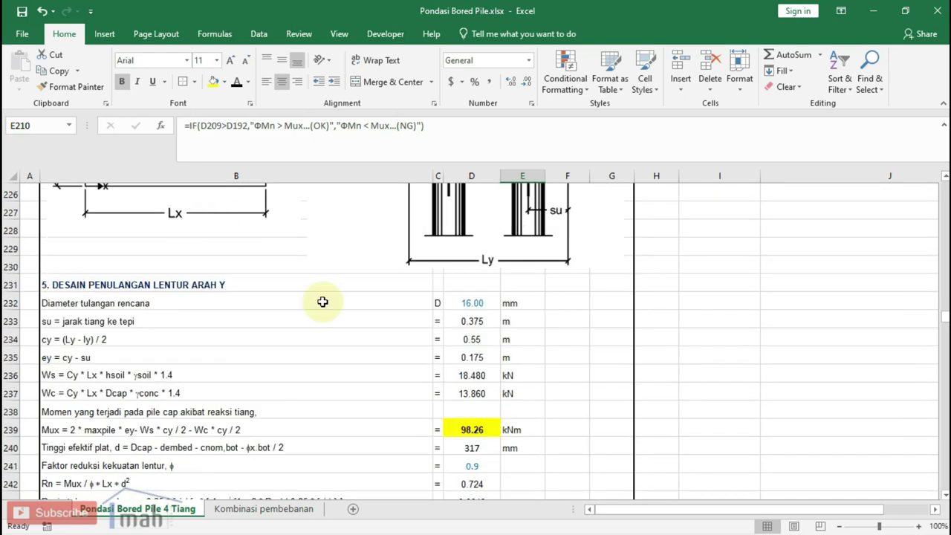
pyautogui.scroll(3, 428, 372)
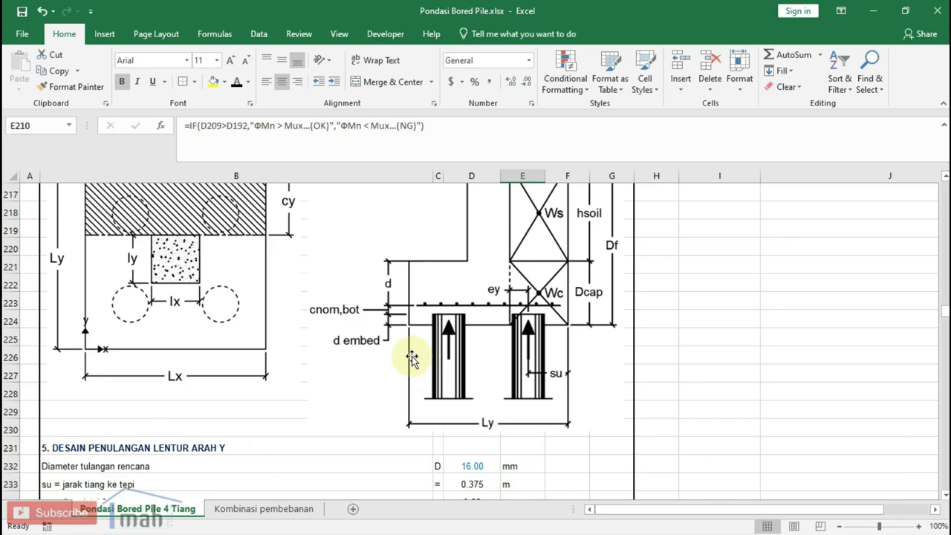
pyautogui.scroll(1, 303, 339)
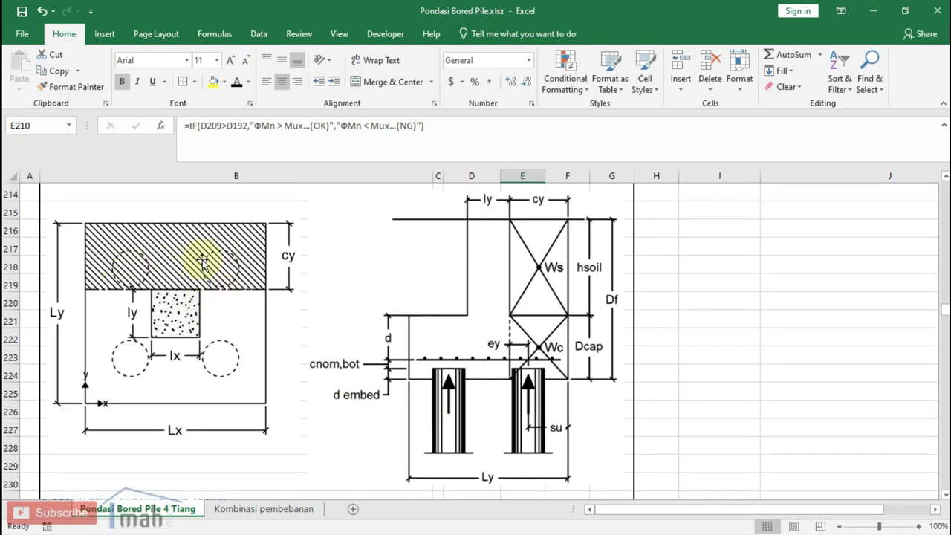
pyautogui.scroll(-2, 234, 268)
pyautogui.scroll(-3, 245, 270)
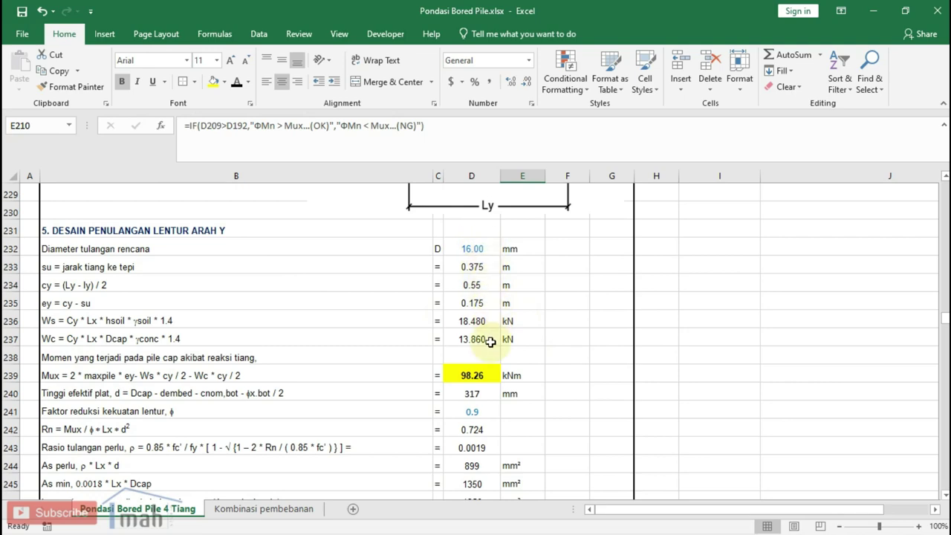
pyautogui.click(480, 373)
# Step: Inspect the y-direction effective depth, minimum, governing and provided Asy reinforcement area formulas
pyautogui.scroll(-2, 482, 370)
pyautogui.scroll(-1, 481, 370)
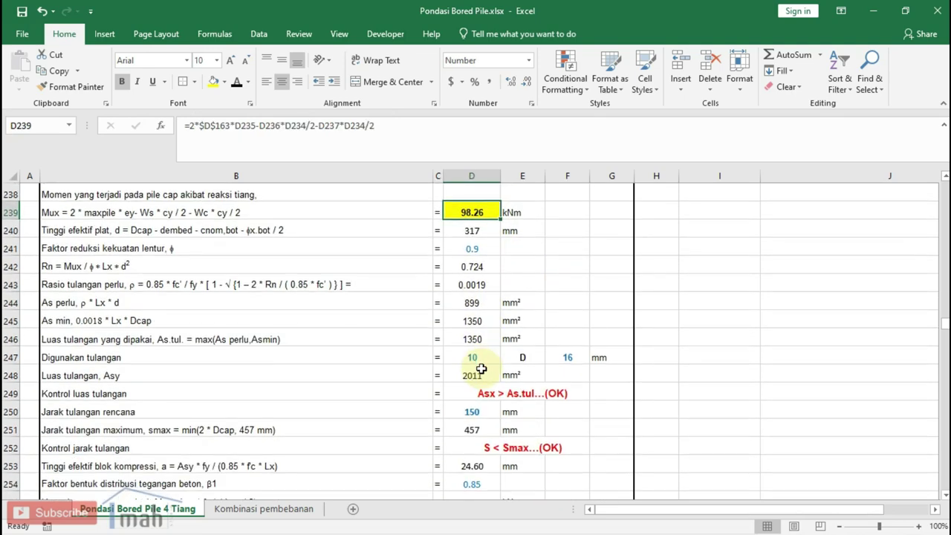
pyautogui.scroll(1, 479, 361)
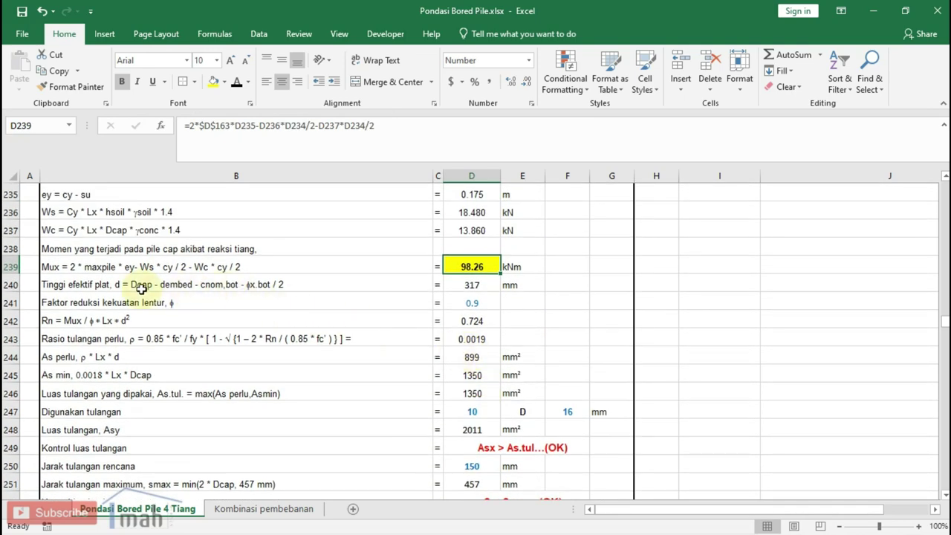
pyautogui.click(460, 285)
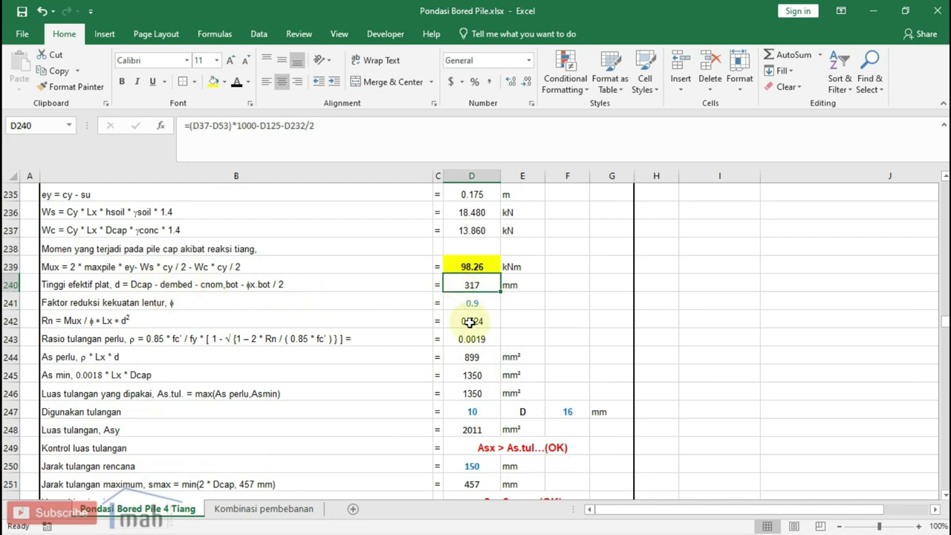
pyautogui.scroll(-1, 474, 301)
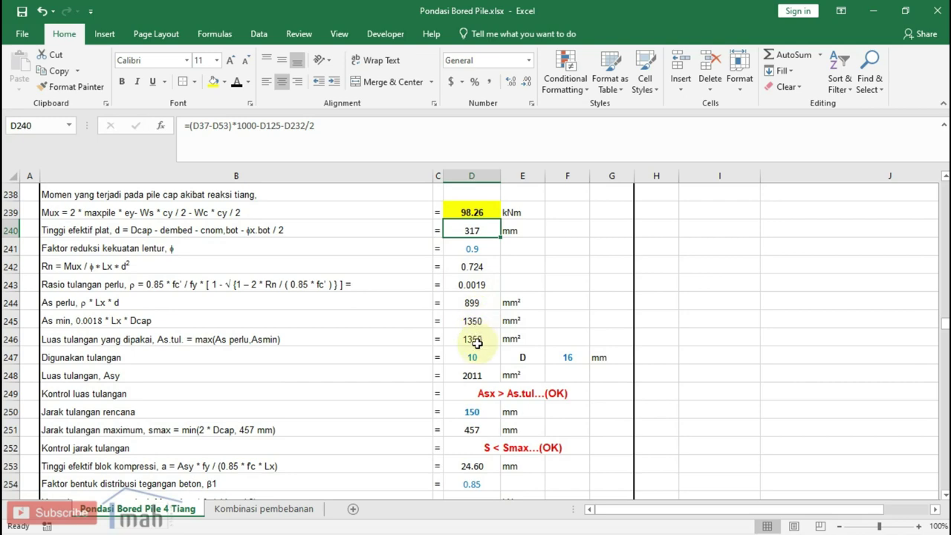
pyautogui.click(473, 323)
pyautogui.click(473, 338)
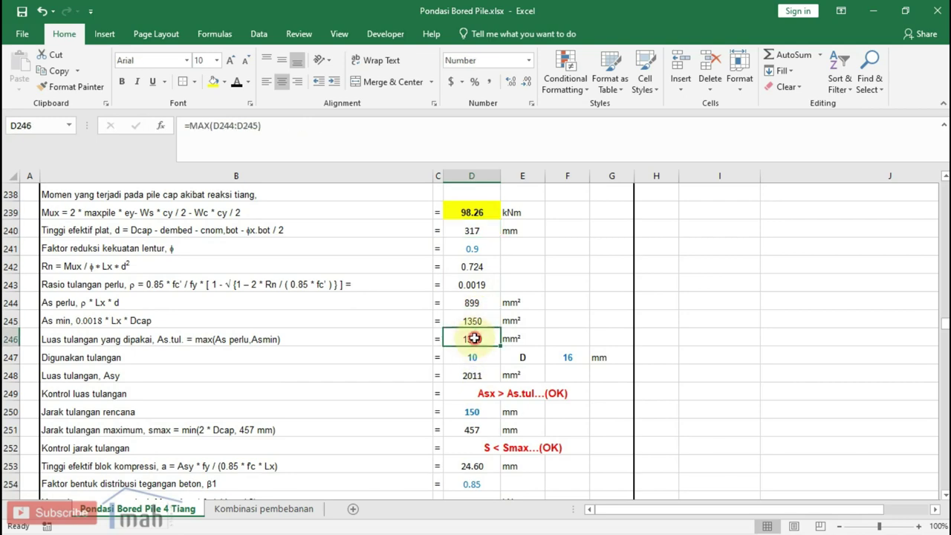
pyautogui.click(481, 374)
# Step: Check the planned bar spacing of 150 and the y-direction design moment capacity formula
pyautogui.scroll(-1, 478, 375)
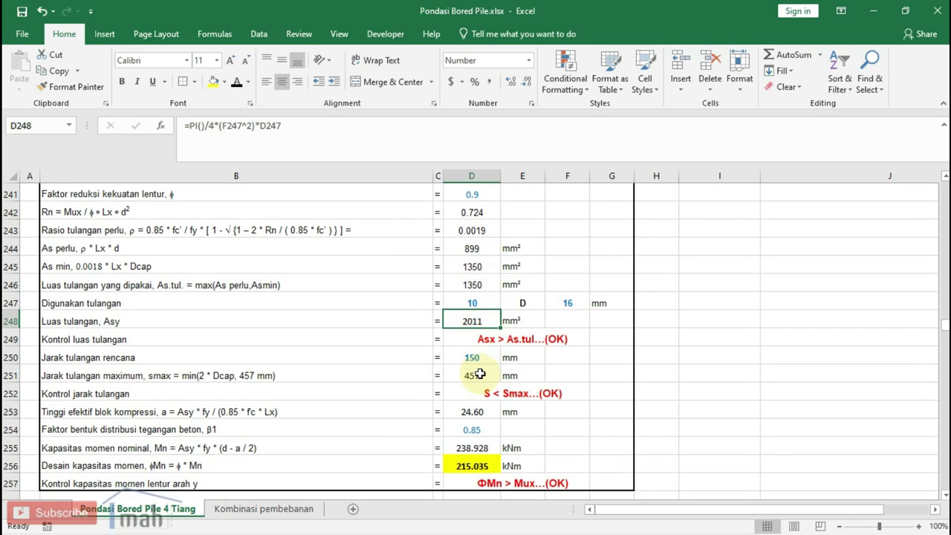
pyautogui.click(477, 355)
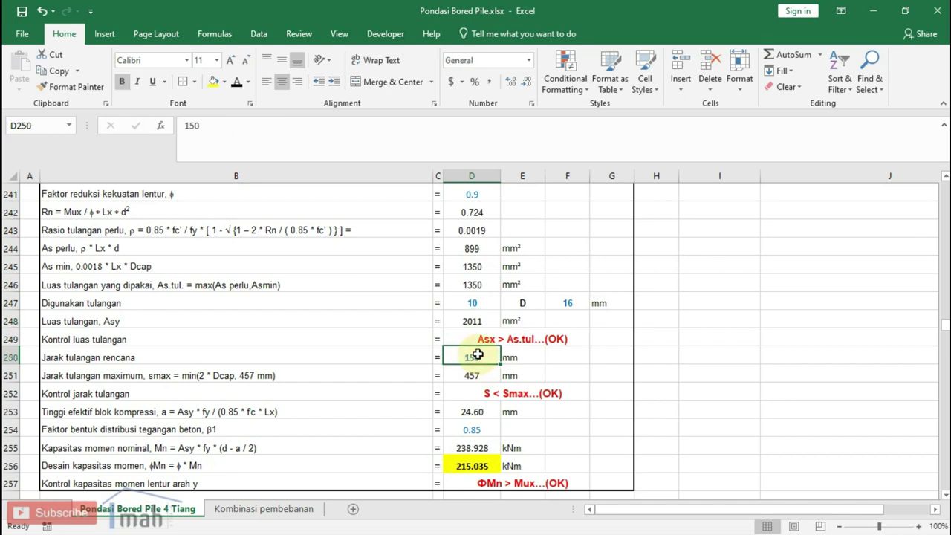
pyautogui.scroll(-1, 475, 360)
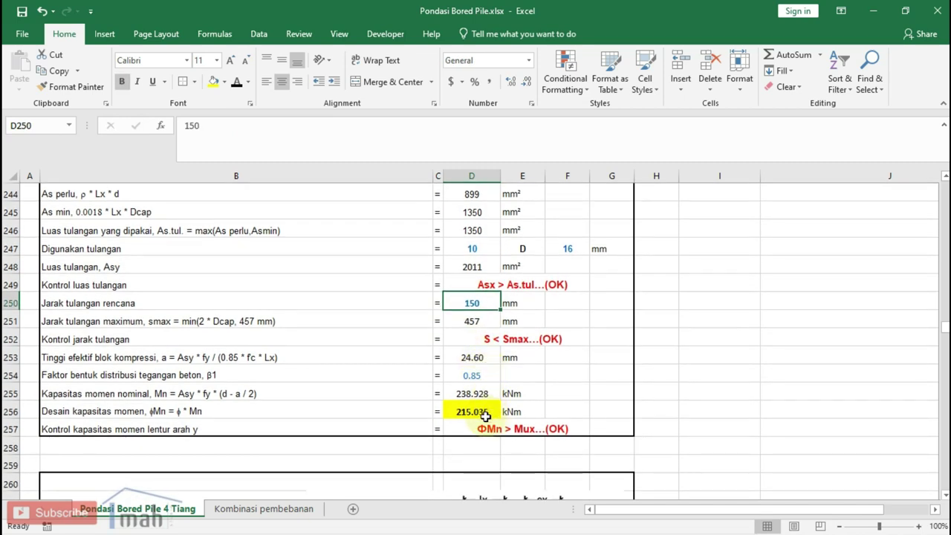
pyautogui.click(479, 412)
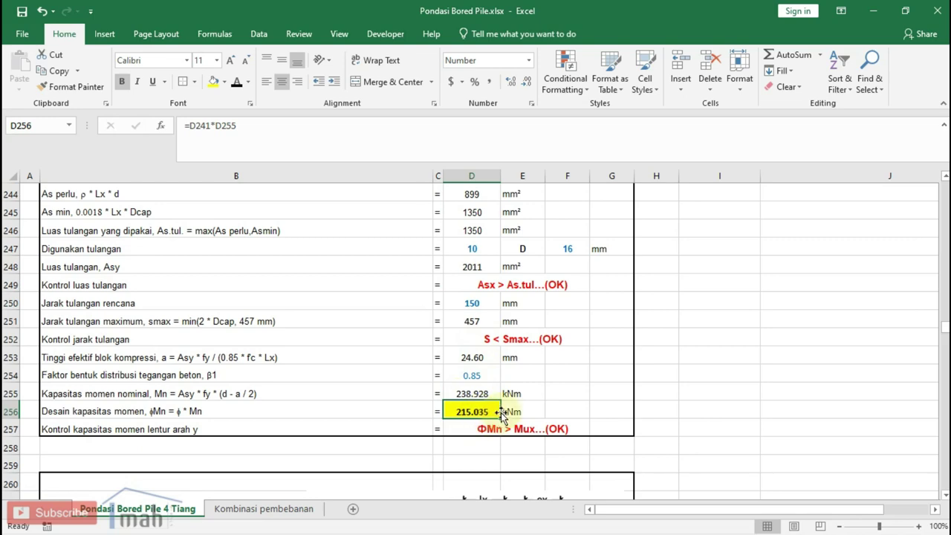
pyautogui.scroll(2, 475, 410)
pyautogui.scroll(1, 475, 410)
pyautogui.scroll(-3, 479, 410)
pyautogui.scroll(2, 488, 414)
pyautogui.scroll(1, 488, 414)
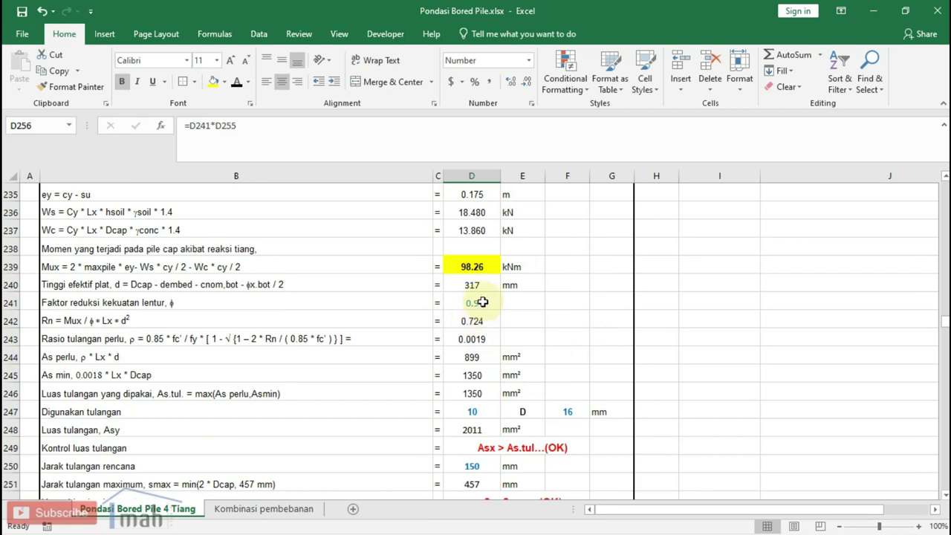
# Step: Compare Mux with φMn = 215.035 kNm in the OK check, then scroll to section 6
pyautogui.click(474, 268)
pyautogui.scroll(-3, 471, 297)
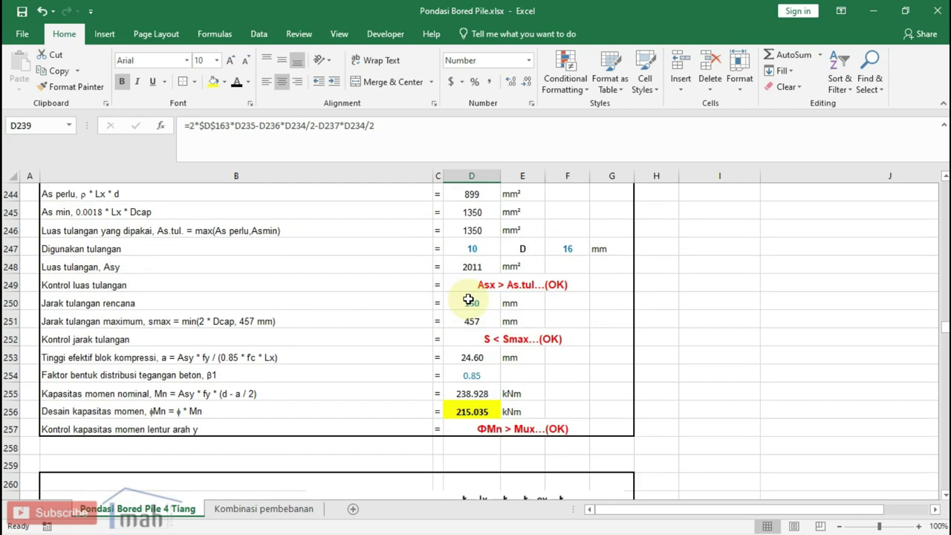
pyautogui.scroll(-1, 515, 375)
pyautogui.click(526, 375)
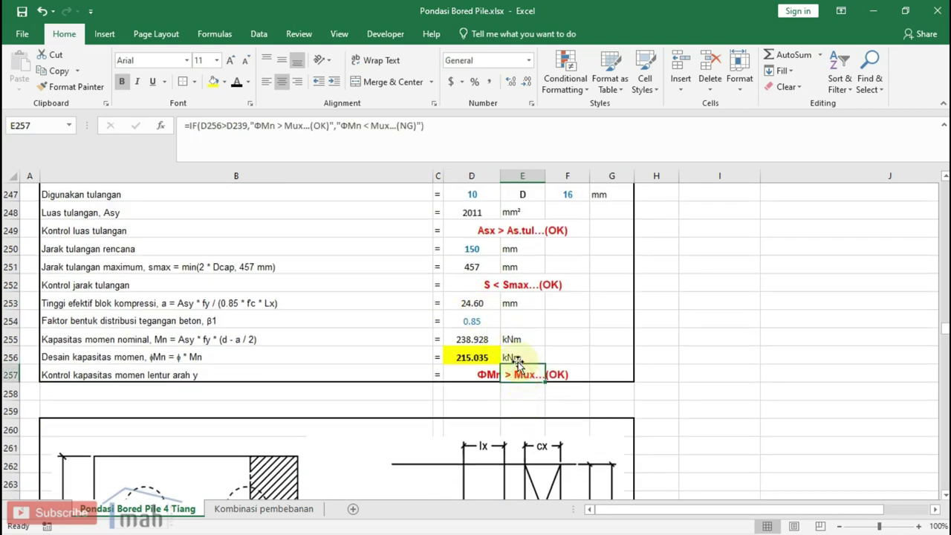
pyautogui.scroll(-3, 509, 376)
pyautogui.scroll(-1, 506, 371)
pyautogui.scroll(-2, 506, 372)
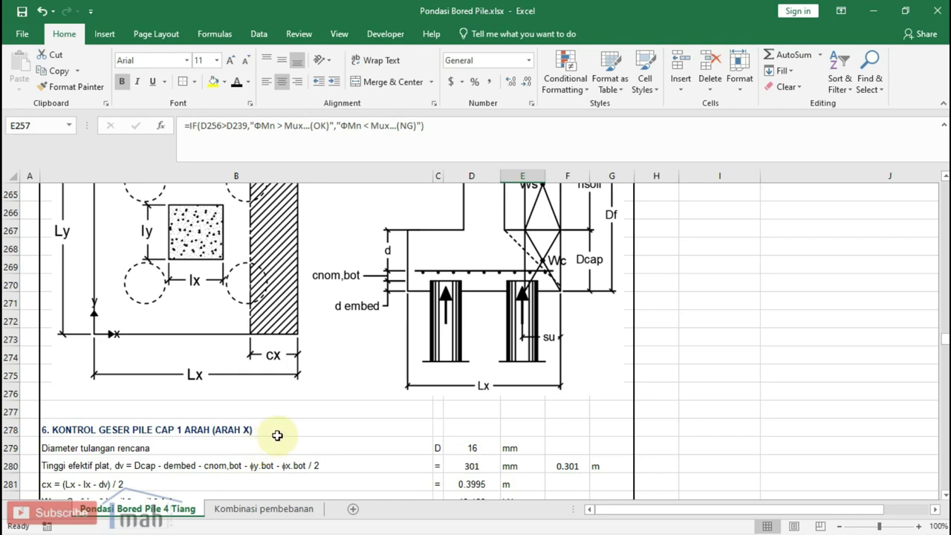
pyautogui.scroll(1, 277, 438)
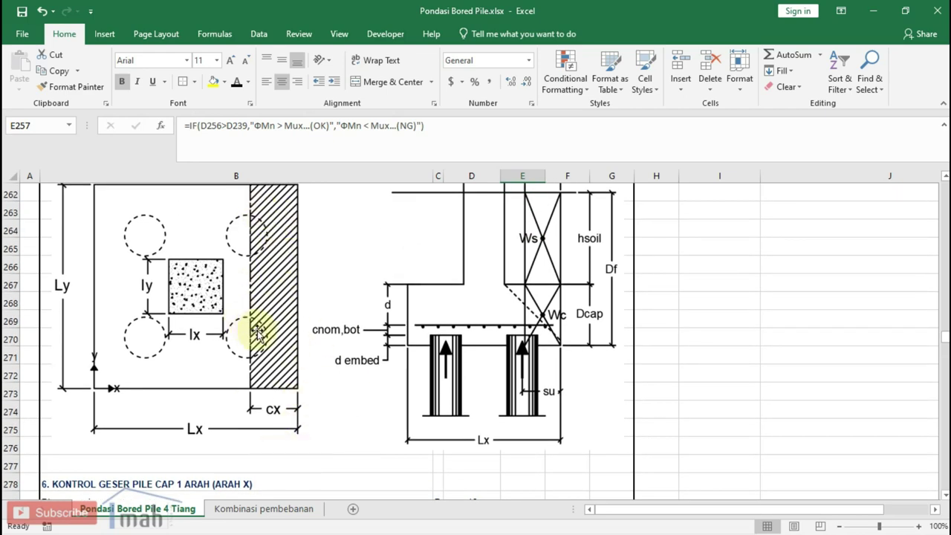
pyautogui.scroll(-3, 258, 332)
pyautogui.scroll(-1, 269, 334)
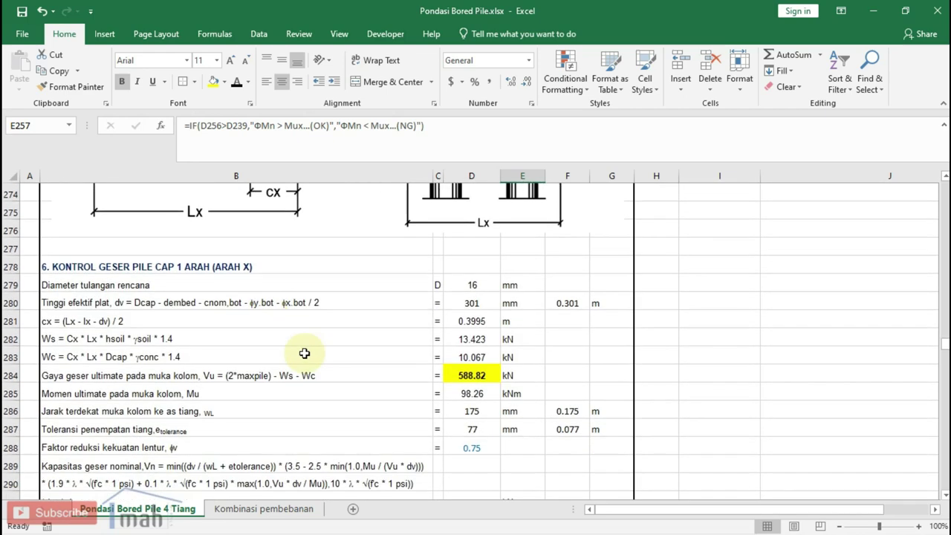
pyautogui.click(474, 284)
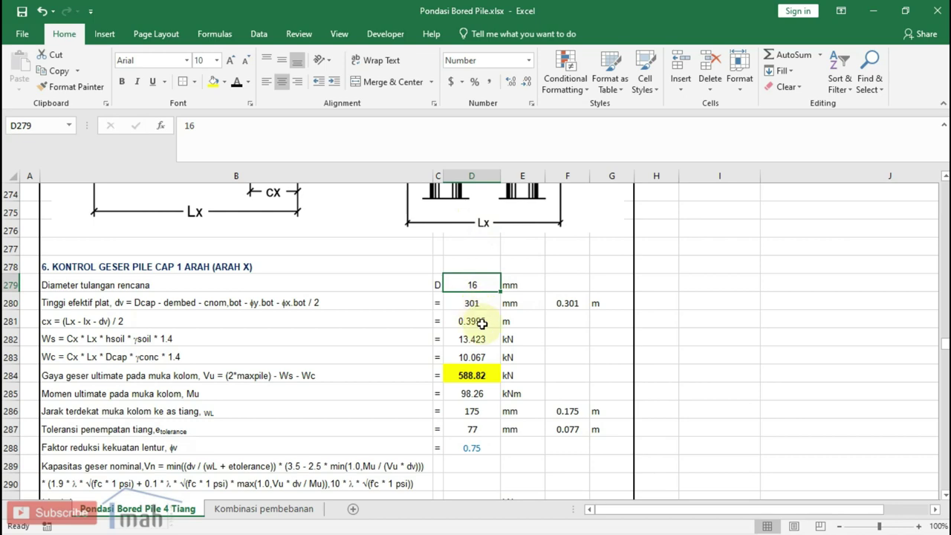
pyautogui.scroll(1, 482, 324)
pyautogui.scroll(1, 498, 342)
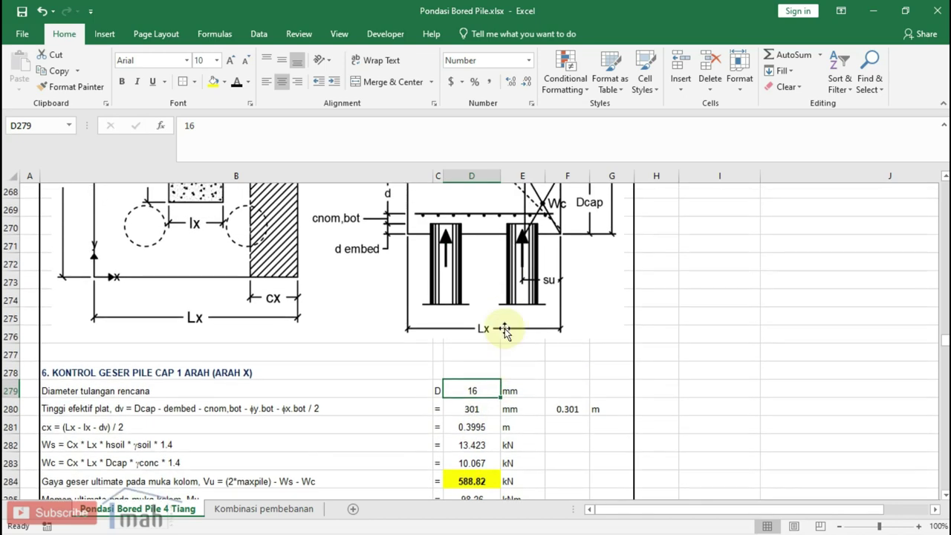
pyautogui.scroll(-1, 501, 349)
pyautogui.click(490, 353)
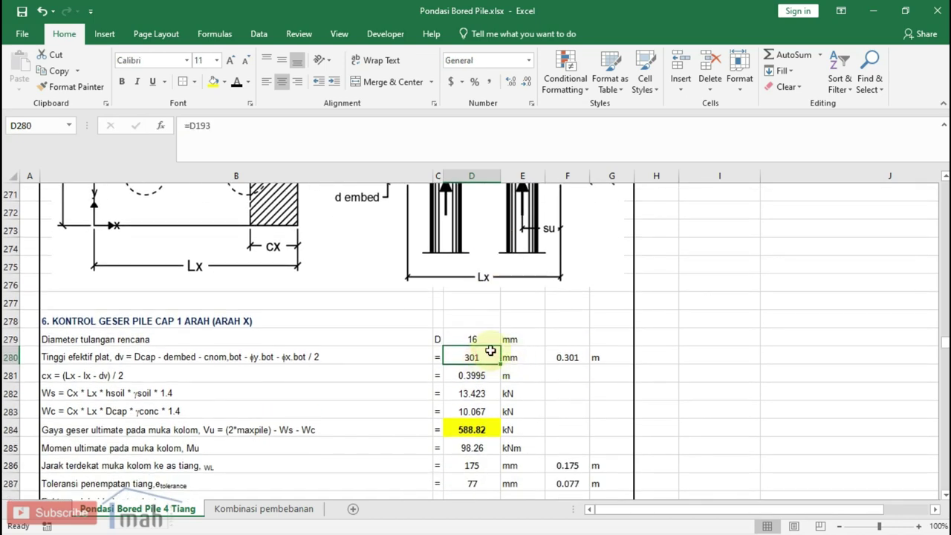
pyautogui.scroll(-1, 491, 352)
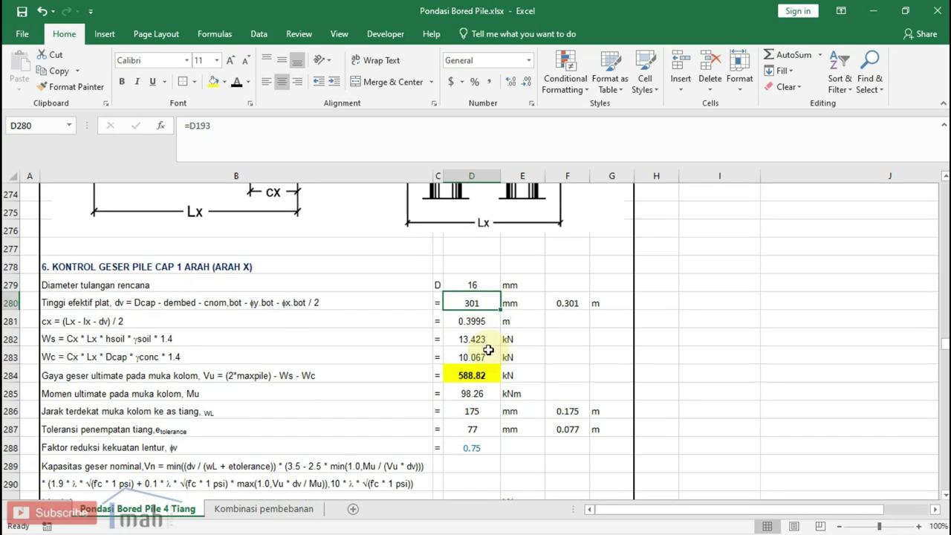
pyautogui.click(474, 322)
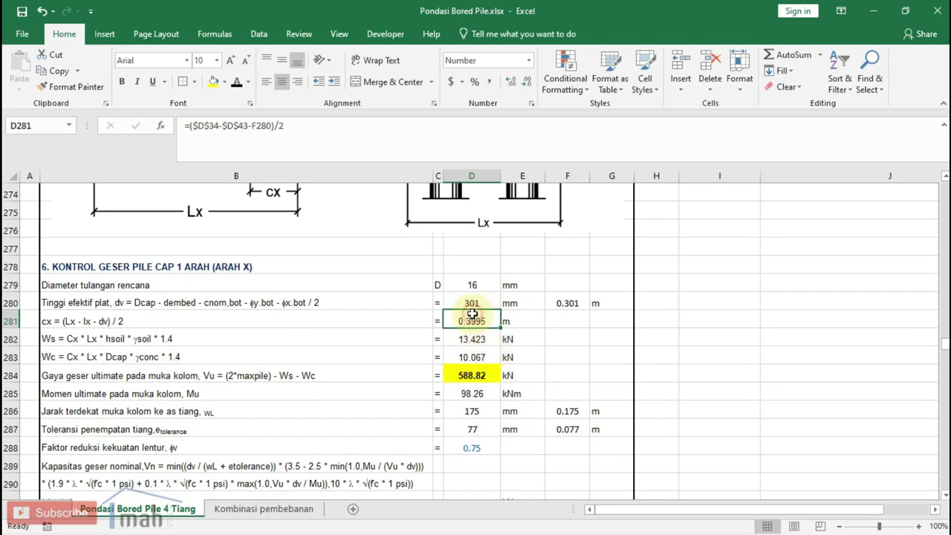
pyautogui.scroll(2, 479, 331)
pyautogui.scroll(2, 482, 332)
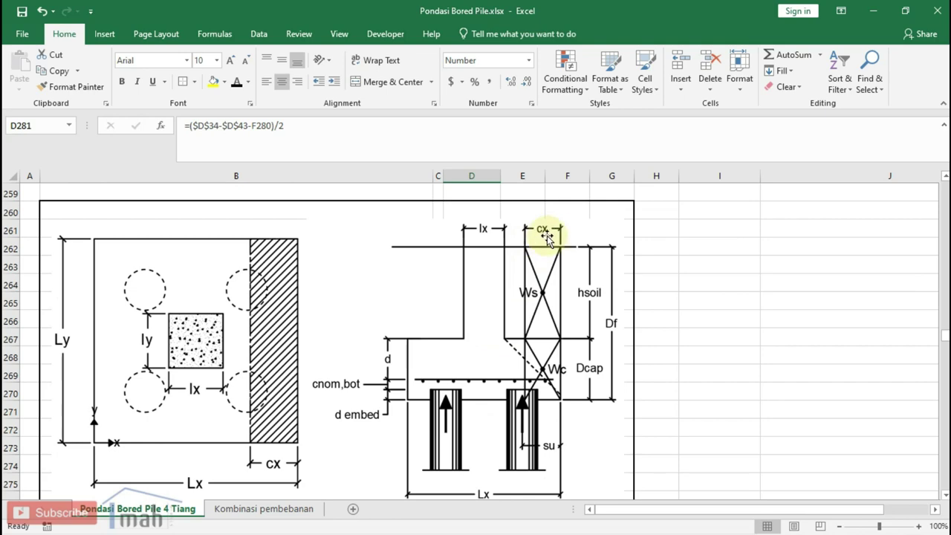
pyautogui.scroll(-4, 541, 255)
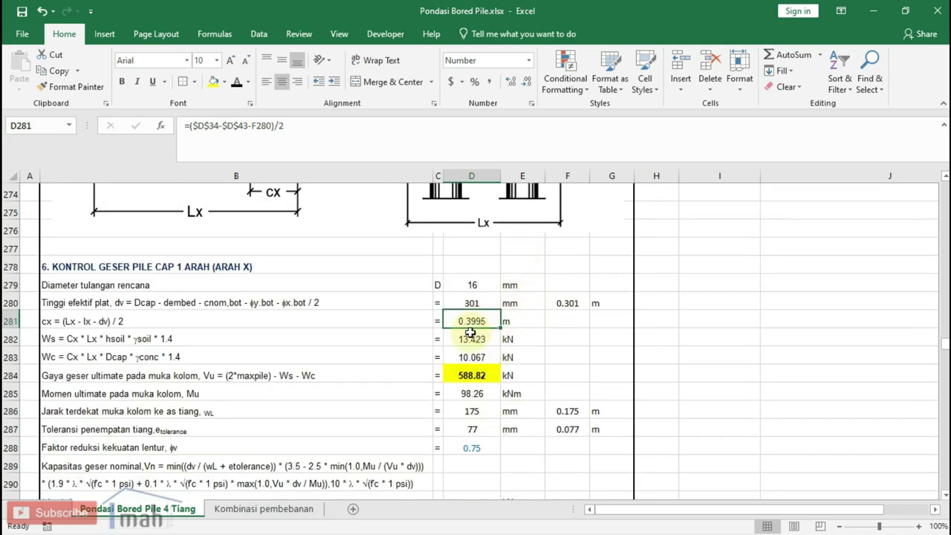
pyautogui.click(473, 340)
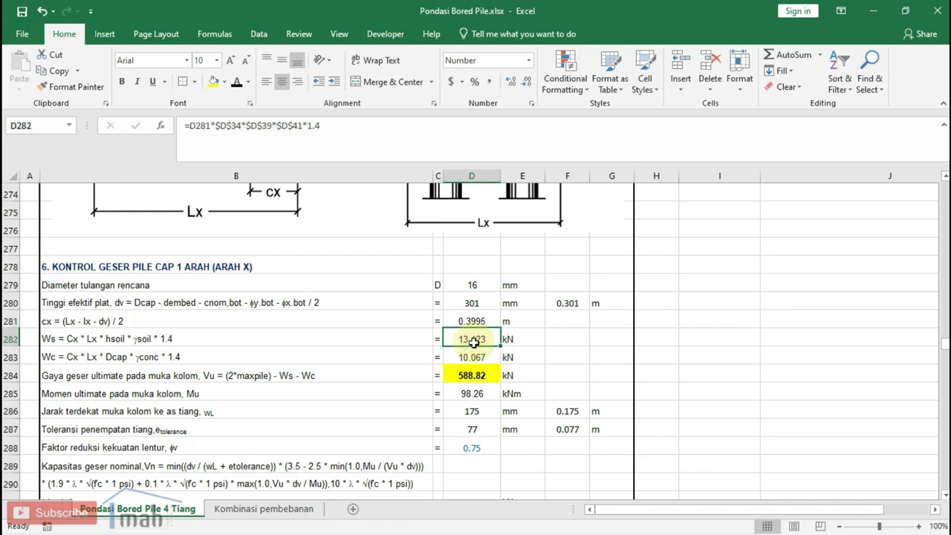
pyautogui.click(476, 355)
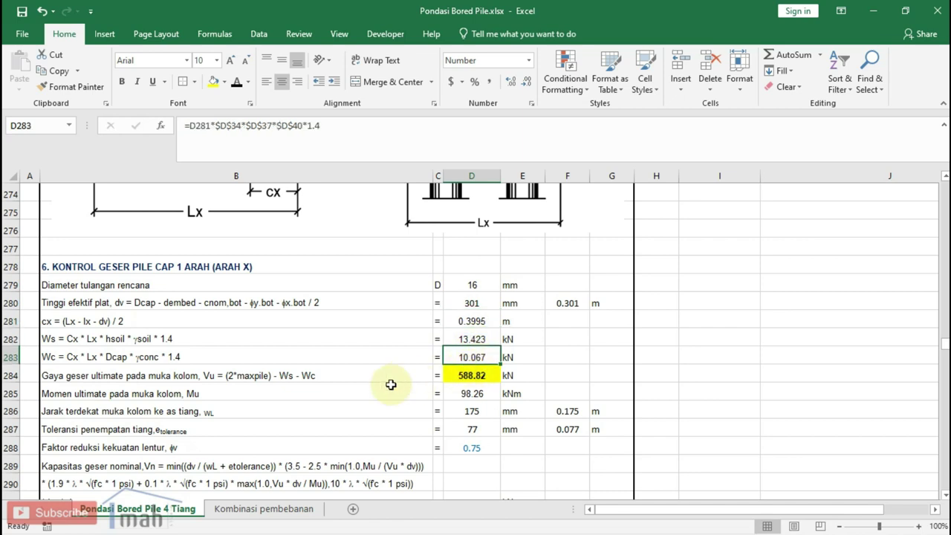
pyautogui.click(482, 375)
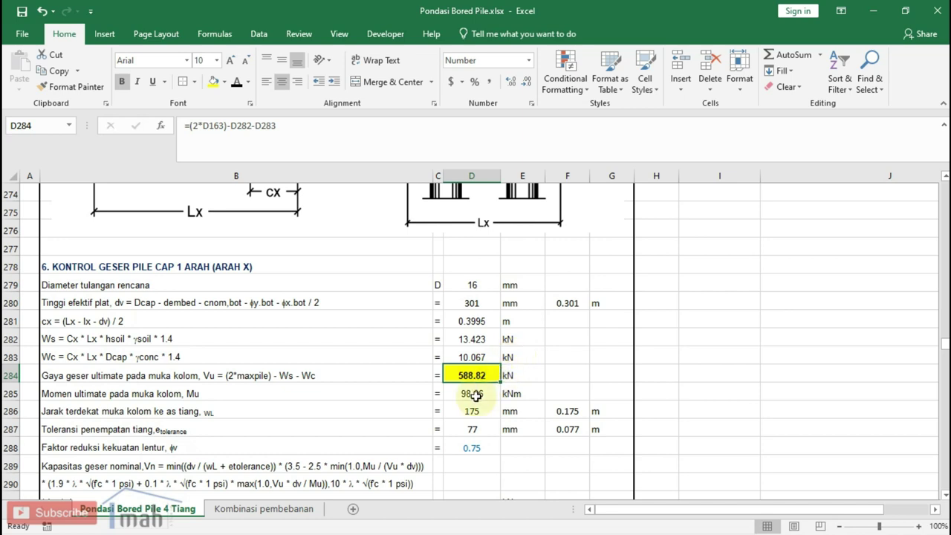
pyautogui.scroll(-1, 475, 393)
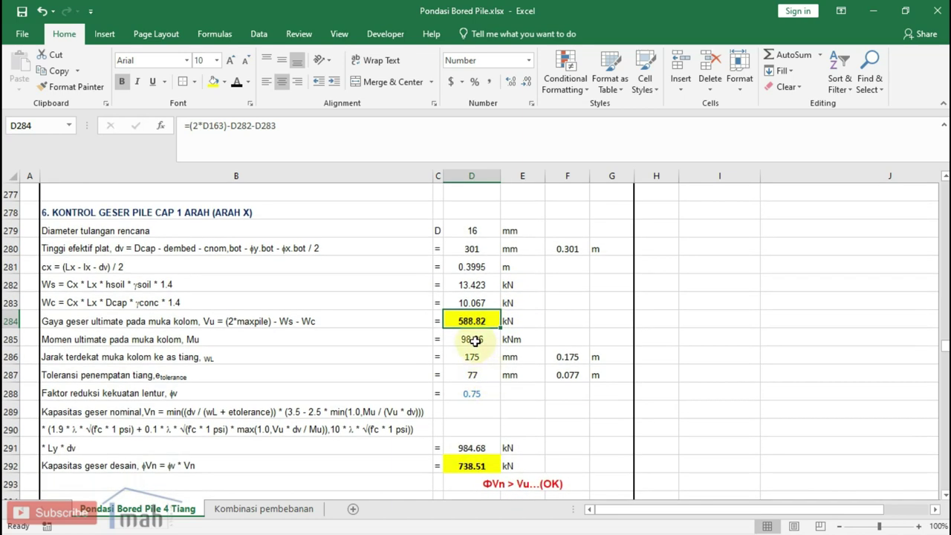
pyautogui.click(475, 340)
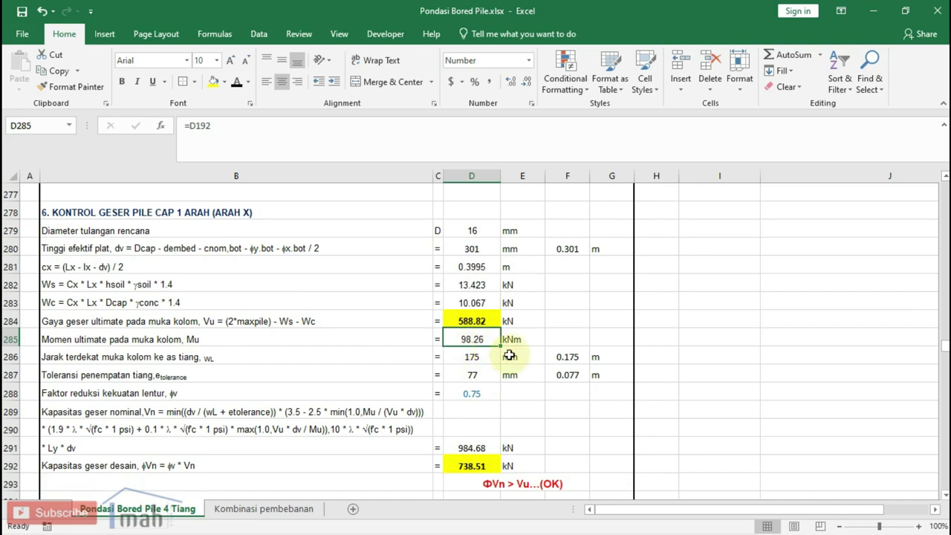
pyautogui.scroll(3, 476, 354)
pyautogui.scroll(-3, 479, 356)
pyautogui.scroll(3, 479, 355)
pyautogui.scroll(4, 481, 356)
pyautogui.scroll(4, 480, 355)
pyautogui.scroll(4, 474, 307)
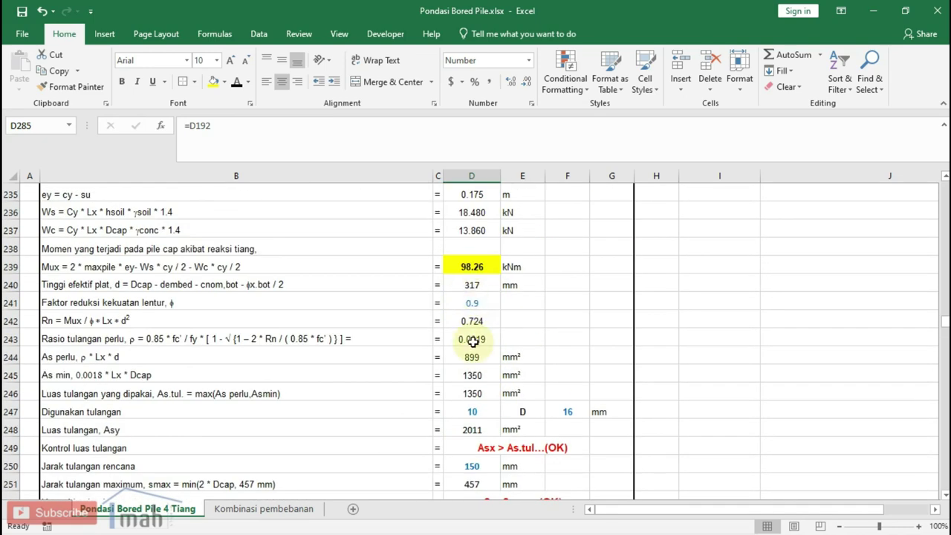
pyautogui.scroll(-9, 471, 339)
pyautogui.scroll(-2, 450, 329)
pyautogui.scroll(-3, 460, 319)
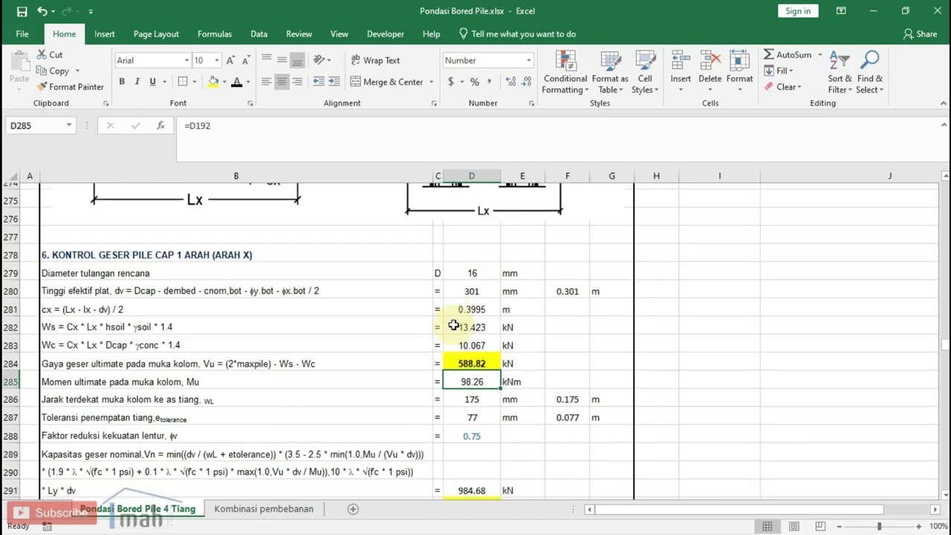
pyautogui.scroll(-1, 473, 332)
pyautogui.scroll(-1, 467, 338)
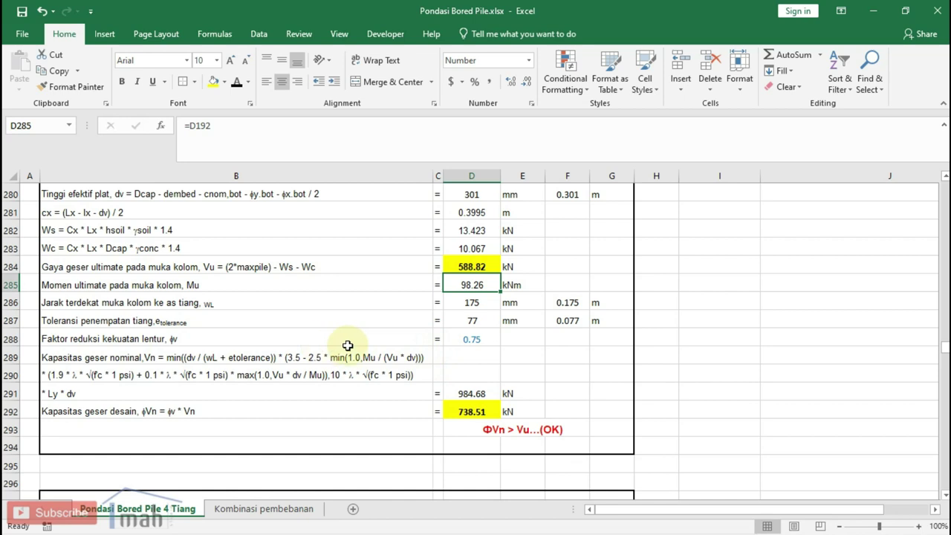
pyautogui.click(482, 336)
pyautogui.scroll(-1, 468, 332)
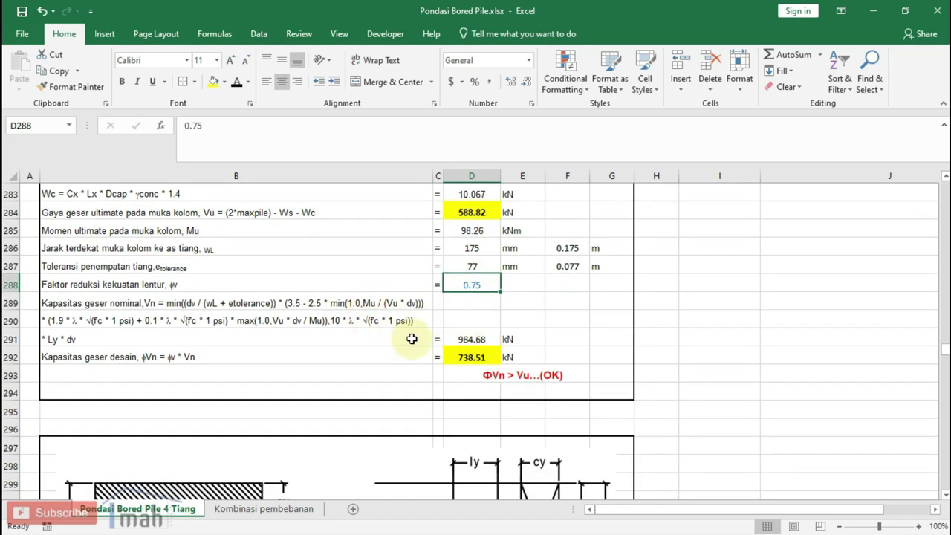
pyautogui.click(475, 337)
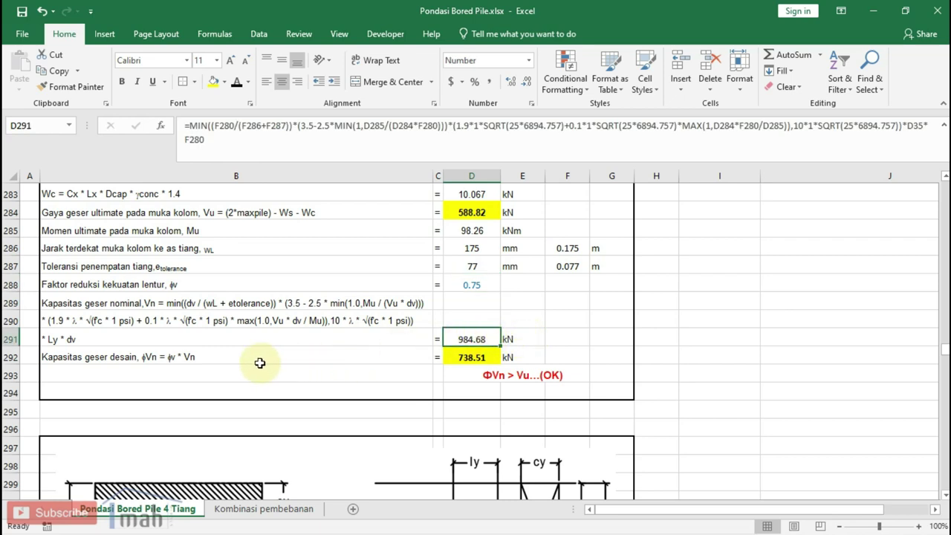
pyautogui.click(476, 356)
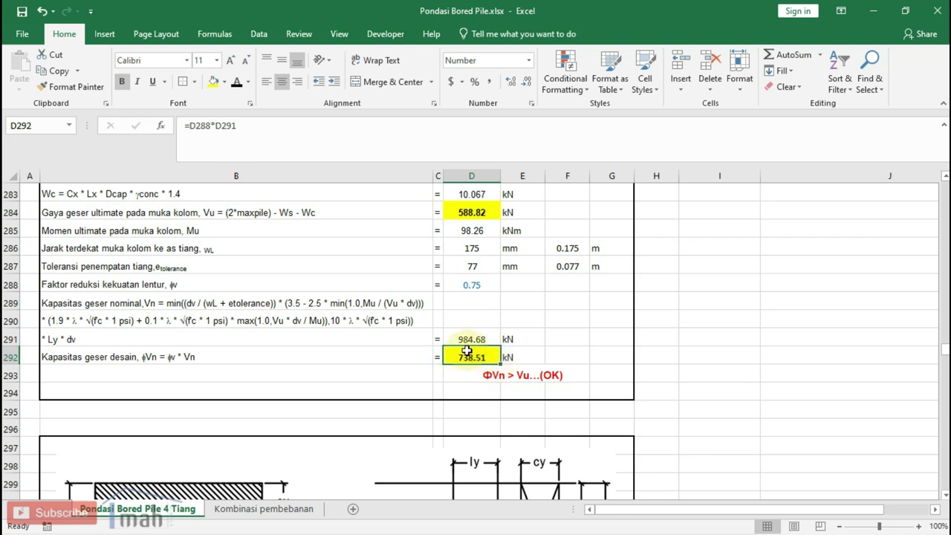
pyautogui.scroll(2, 466, 351)
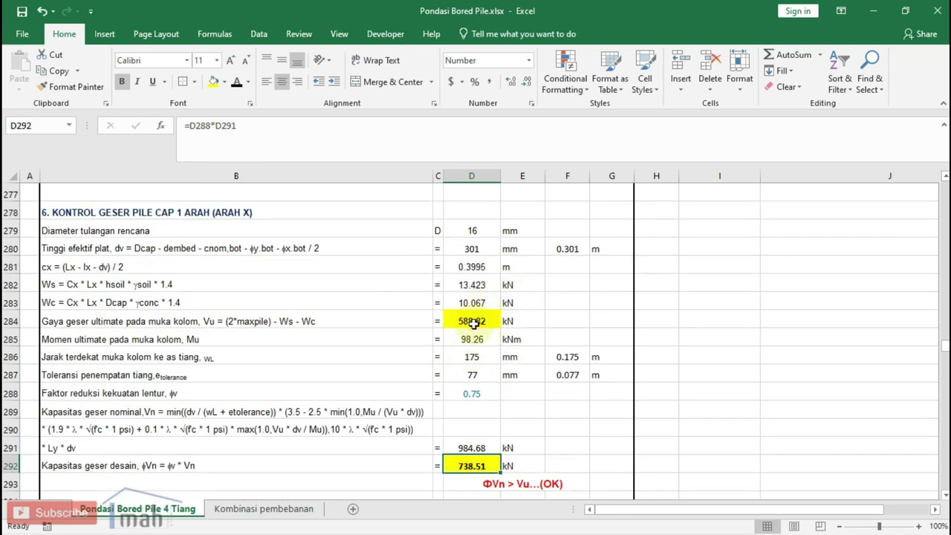
pyautogui.click(472, 319)
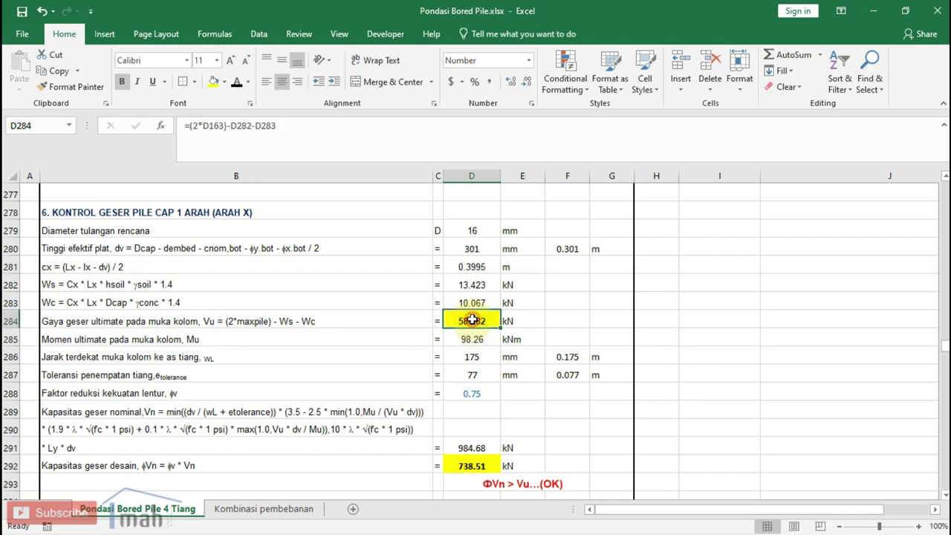
pyautogui.scroll(-2, 466, 319)
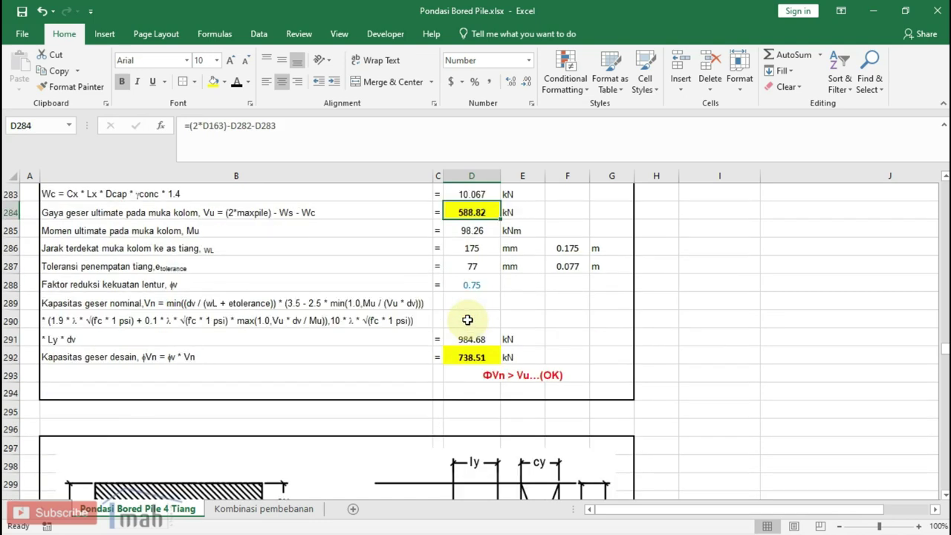
pyautogui.click(523, 373)
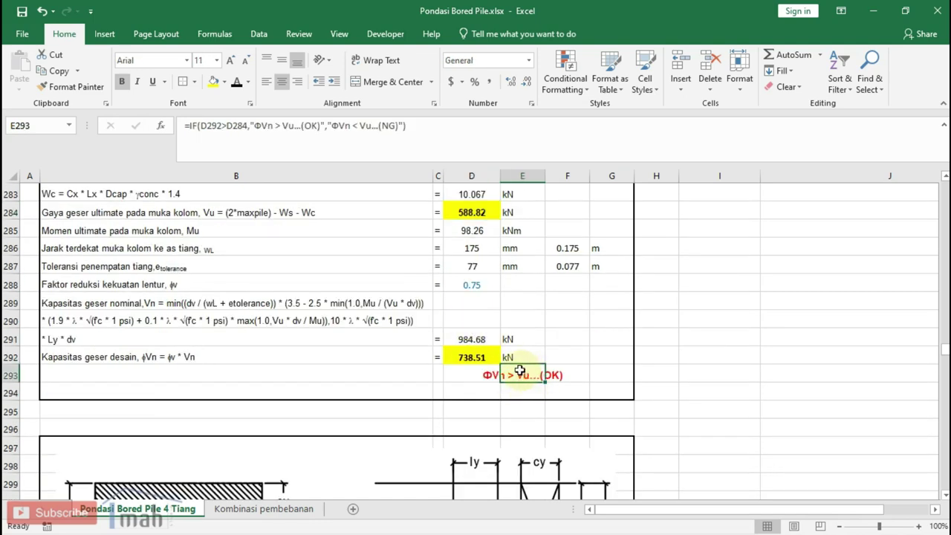
pyautogui.scroll(-2, 520, 371)
pyautogui.scroll(-1, 515, 365)
pyautogui.scroll(-2, 512, 364)
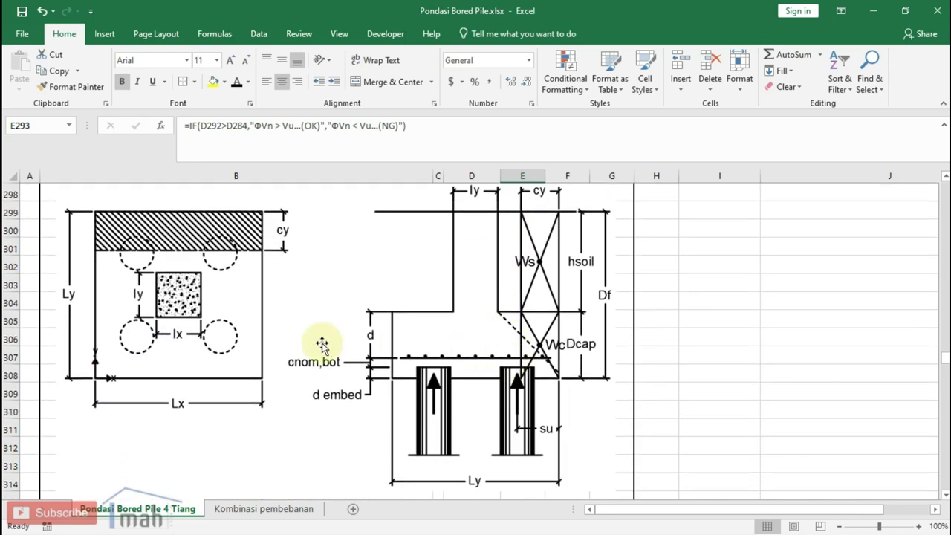
pyautogui.scroll(-2, 322, 342)
pyautogui.scroll(-2, 320, 335)
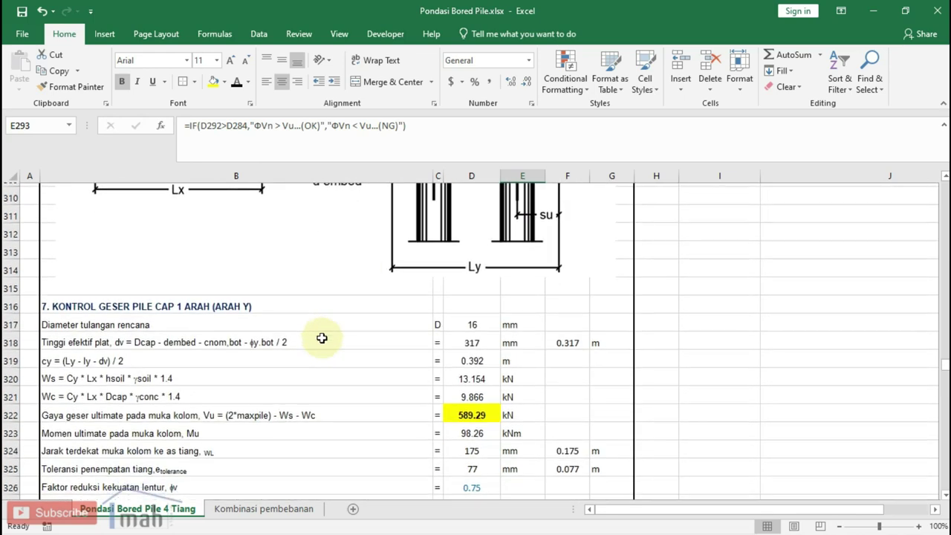
pyautogui.scroll(-2, 413, 349)
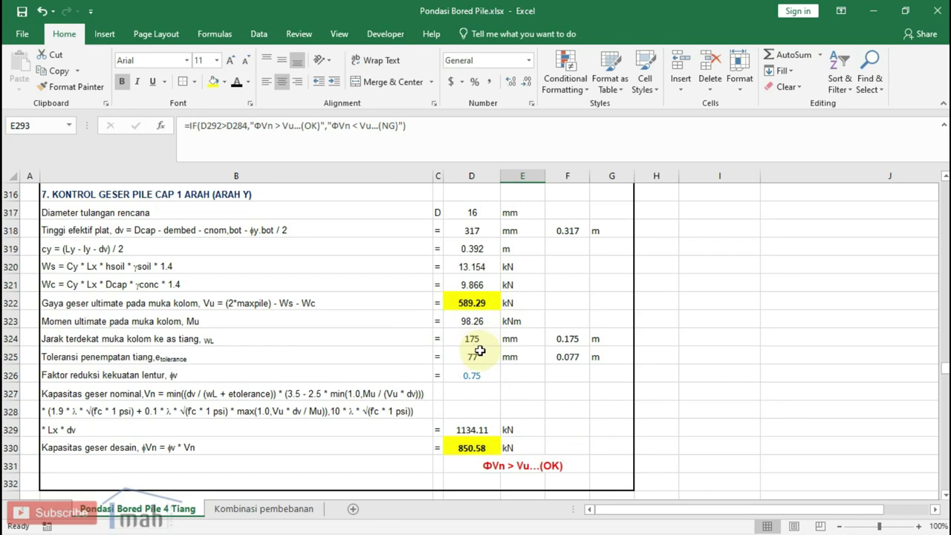
pyautogui.scroll(1, 480, 348)
pyautogui.scroll(-1, 480, 346)
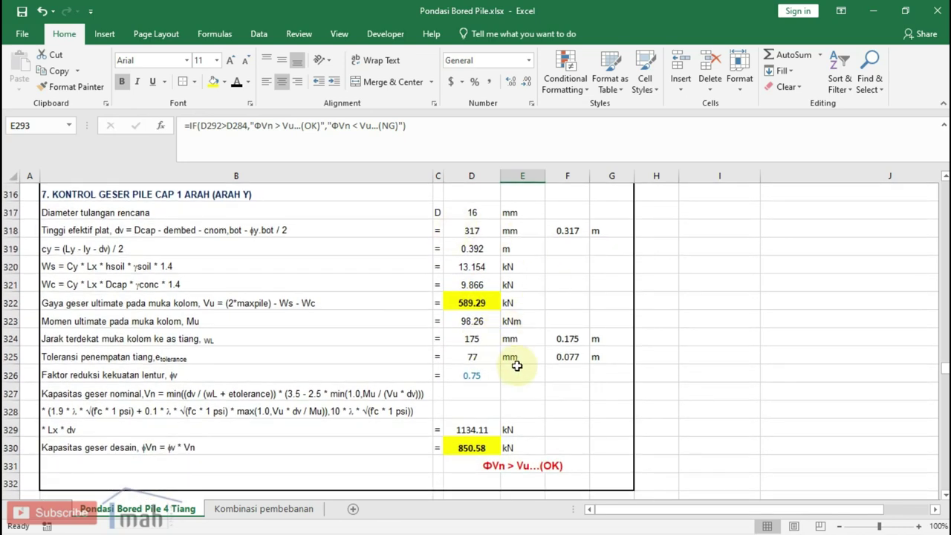
pyautogui.click(487, 441)
pyautogui.click(469, 299)
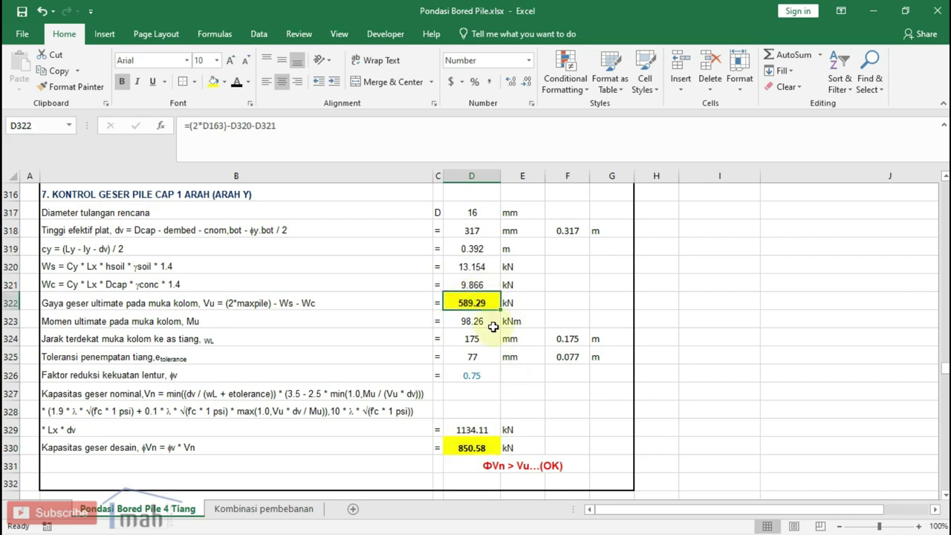
pyautogui.click(535, 465)
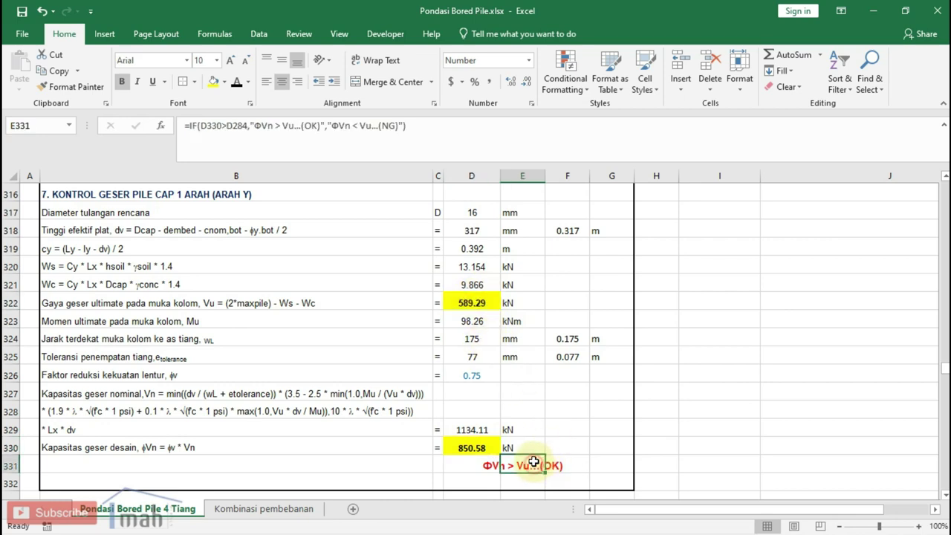
pyautogui.scroll(-2, 510, 382)
pyautogui.scroll(-2, 508, 380)
pyautogui.scroll(-2, 508, 381)
pyautogui.scroll(-1, 508, 381)
pyautogui.scroll(-1, 507, 380)
pyautogui.scroll(-2, 506, 379)
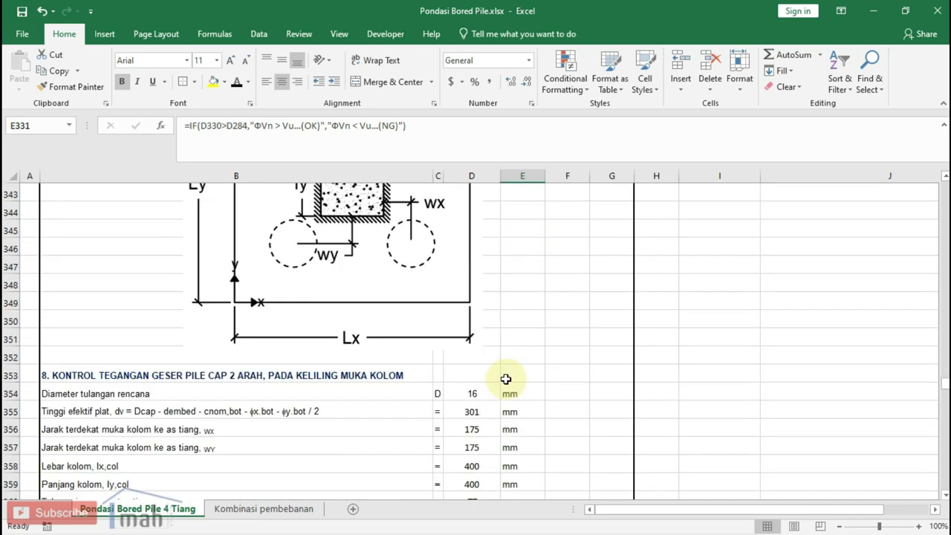
pyautogui.scroll(-5, 505, 379)
pyautogui.scroll(-3, 504, 377)
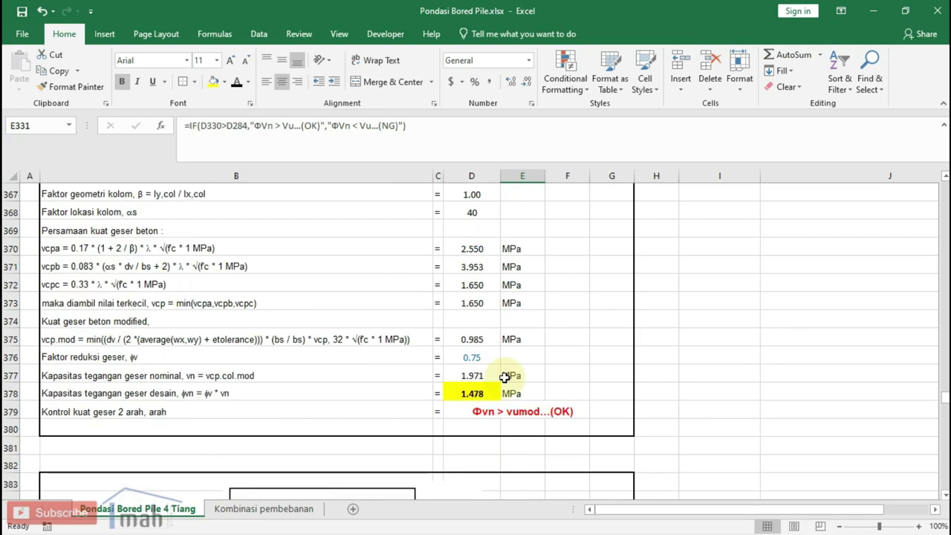
pyautogui.scroll(-2, 504, 377)
pyautogui.scroll(-3, 504, 377)
pyautogui.scroll(3, 505, 377)
pyautogui.scroll(3, 505, 378)
pyautogui.scroll(3, 504, 378)
pyautogui.scroll(3, 504, 377)
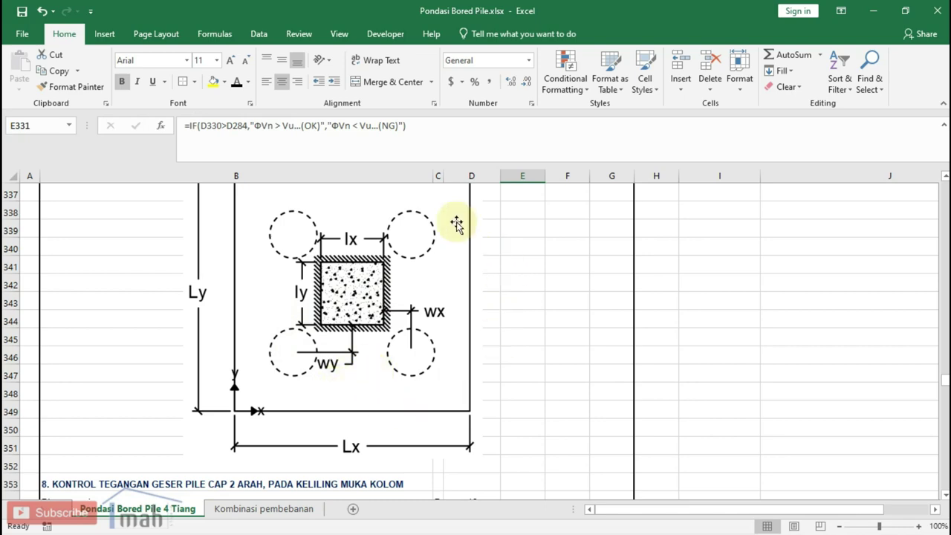
pyautogui.scroll(-1, 384, 352)
pyautogui.scroll(-3, 441, 339)
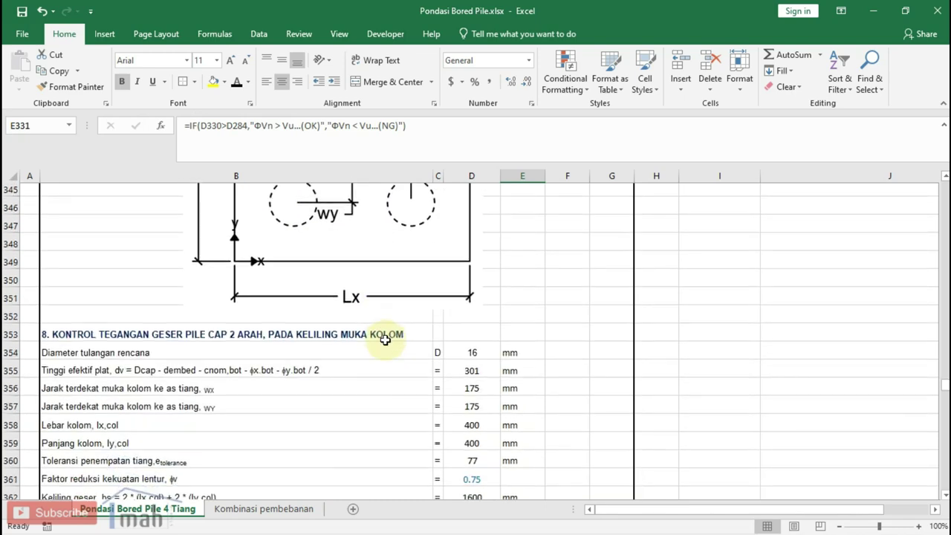
pyautogui.scroll(-1, 471, 329)
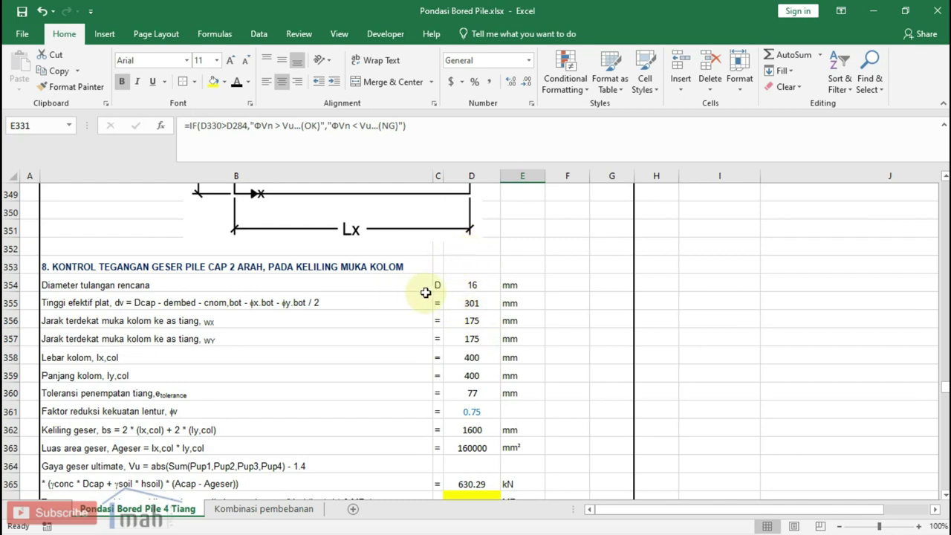
pyautogui.click(475, 283)
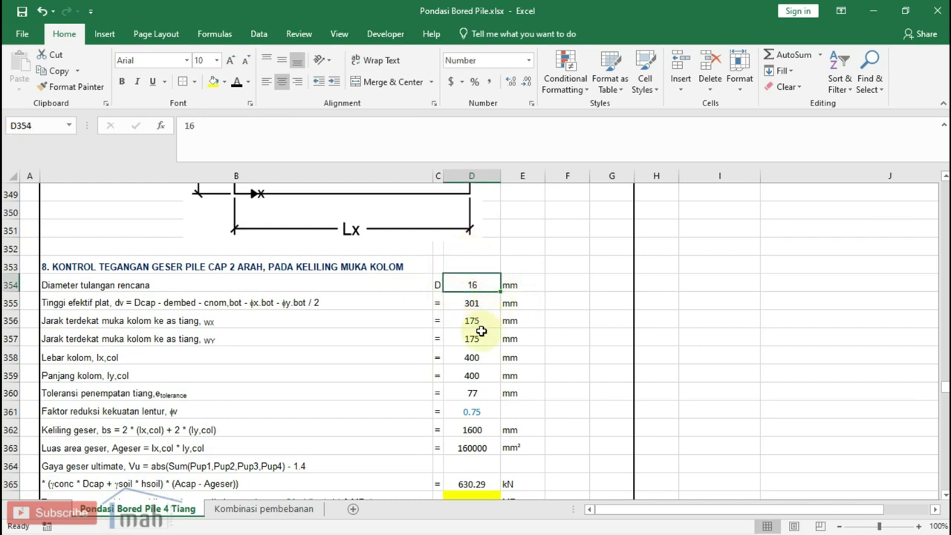
pyautogui.click(479, 304)
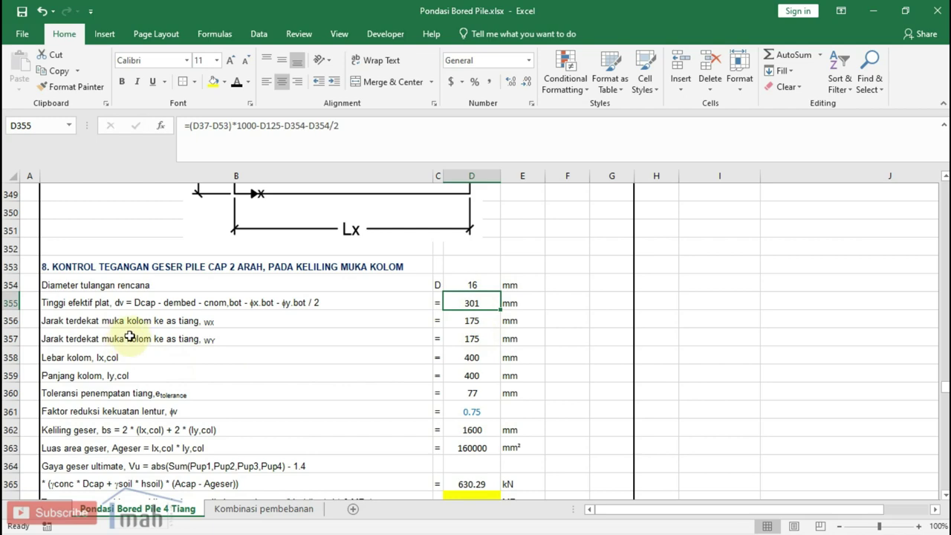
pyautogui.scroll(2, 392, 329)
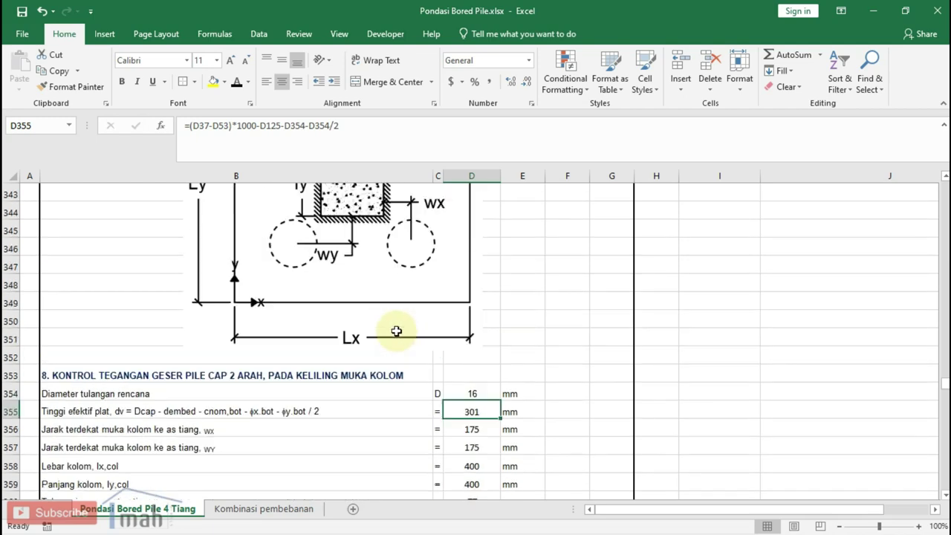
pyautogui.scroll(2, 393, 335)
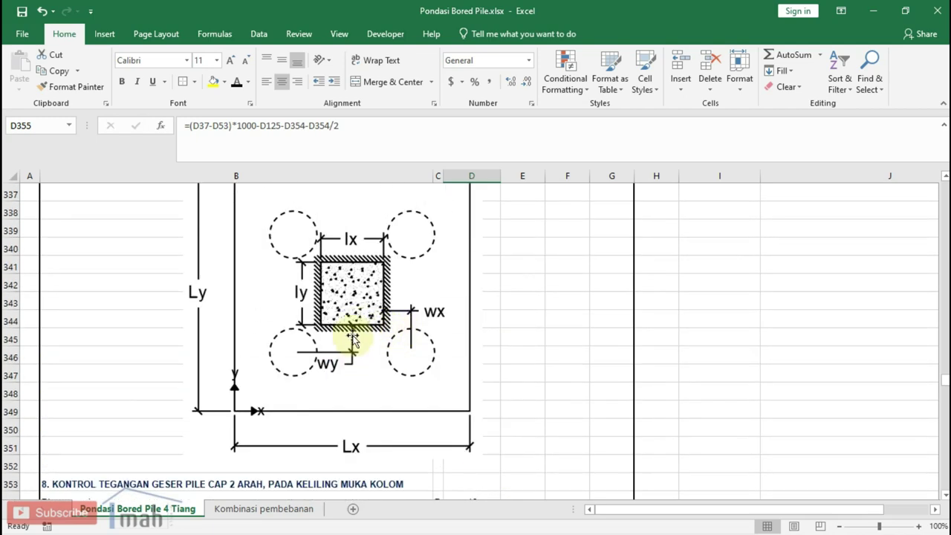
pyautogui.scroll(-4, 355, 347)
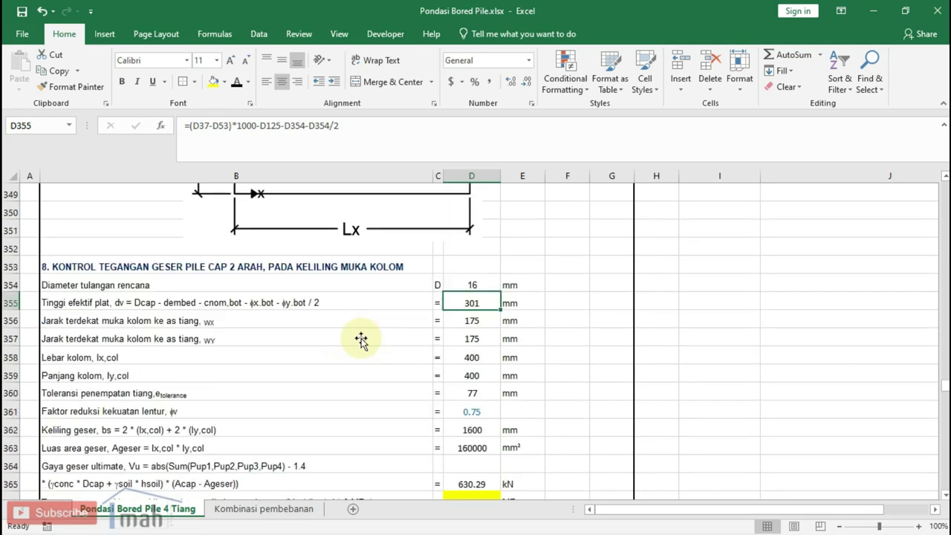
pyautogui.click(482, 338)
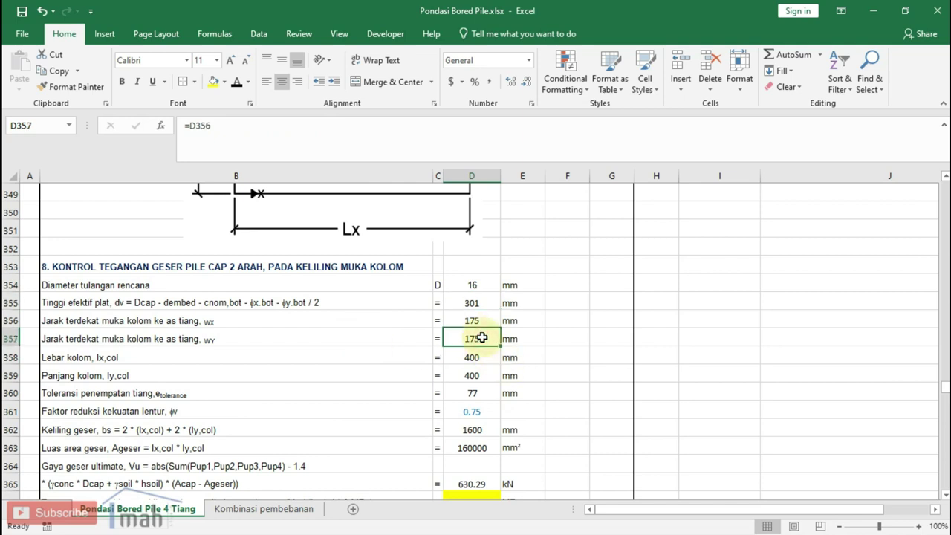
pyautogui.click(482, 357)
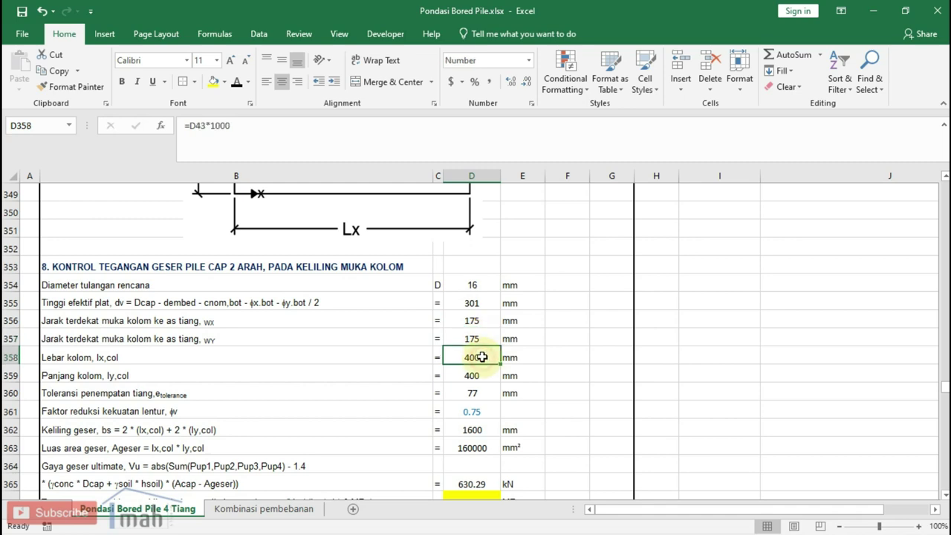
pyautogui.click(481, 369)
pyautogui.scroll(-1, 482, 367)
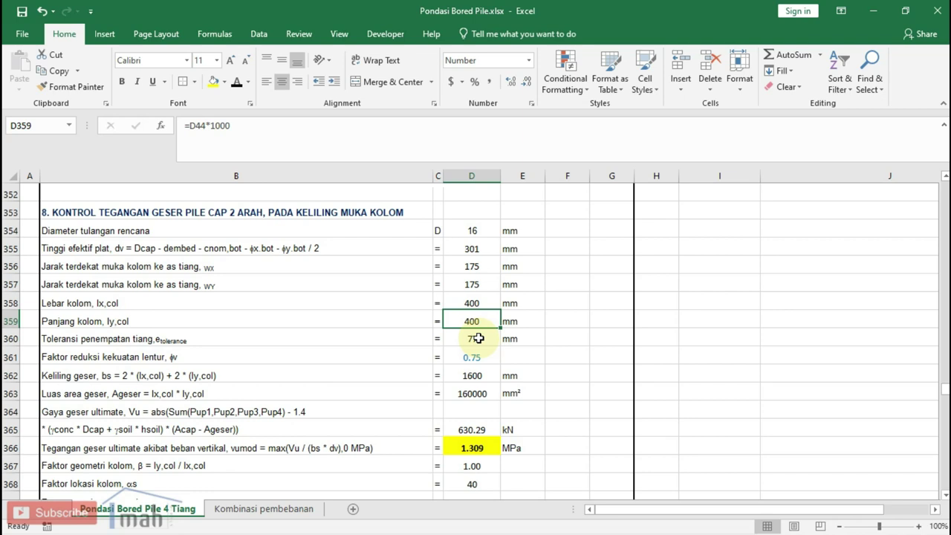
pyautogui.click(484, 340)
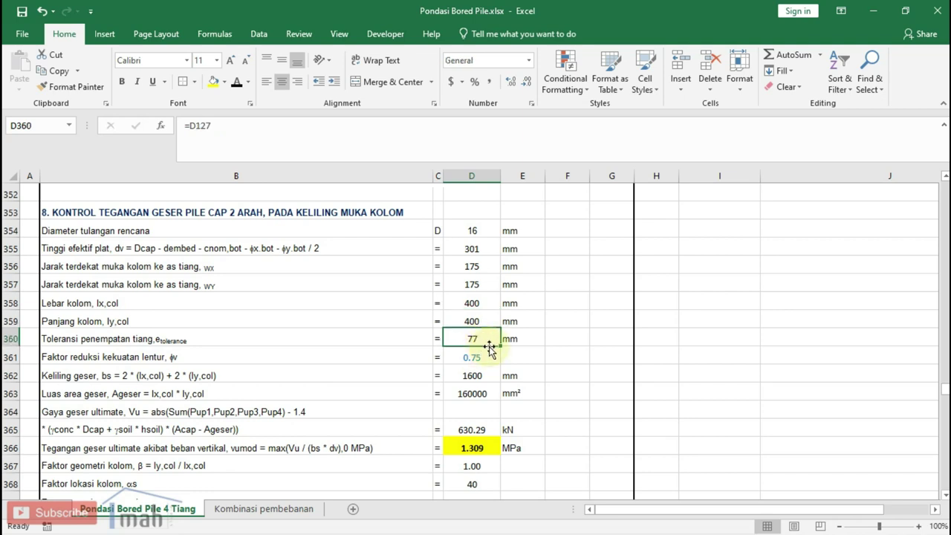
pyautogui.scroll(-1, 484, 380)
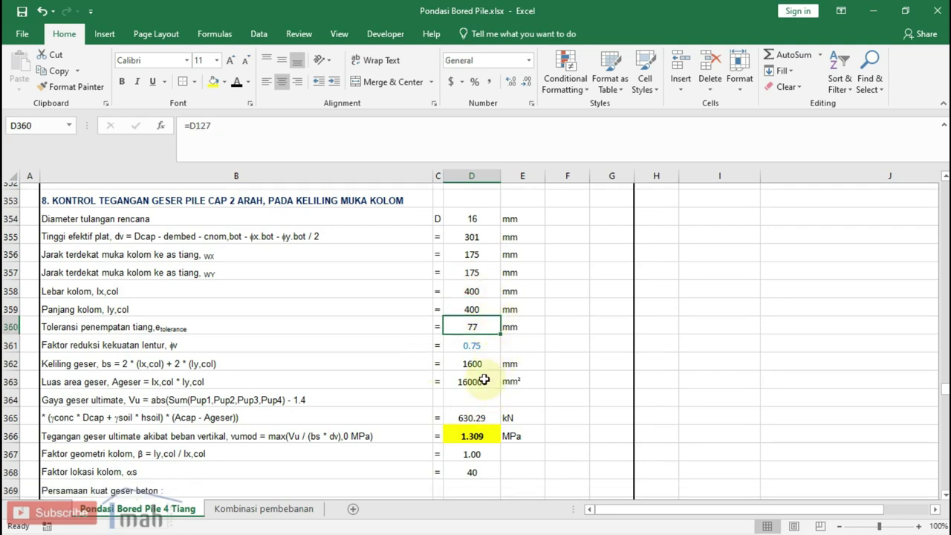
pyautogui.scroll(-1, 484, 380)
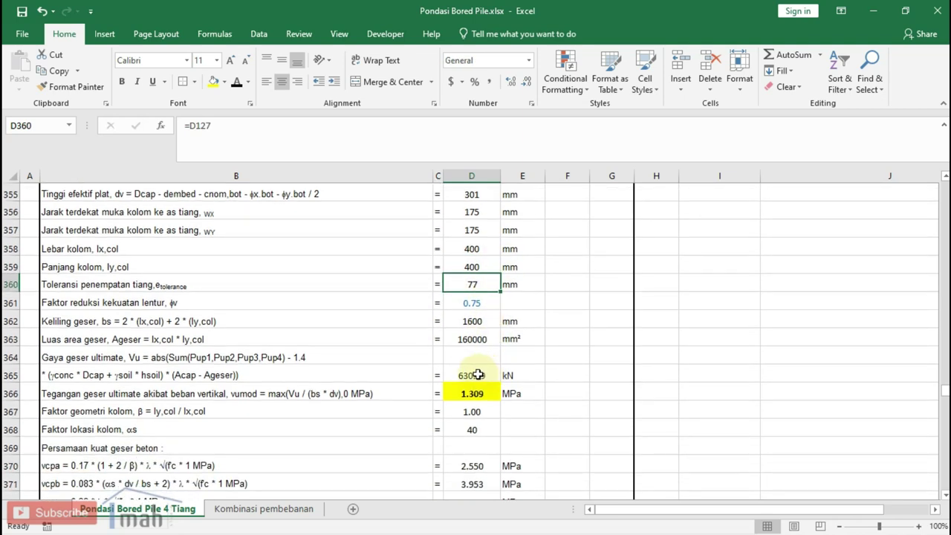
pyautogui.click(472, 321)
pyautogui.scroll(3, 474, 342)
pyautogui.scroll(4, 472, 347)
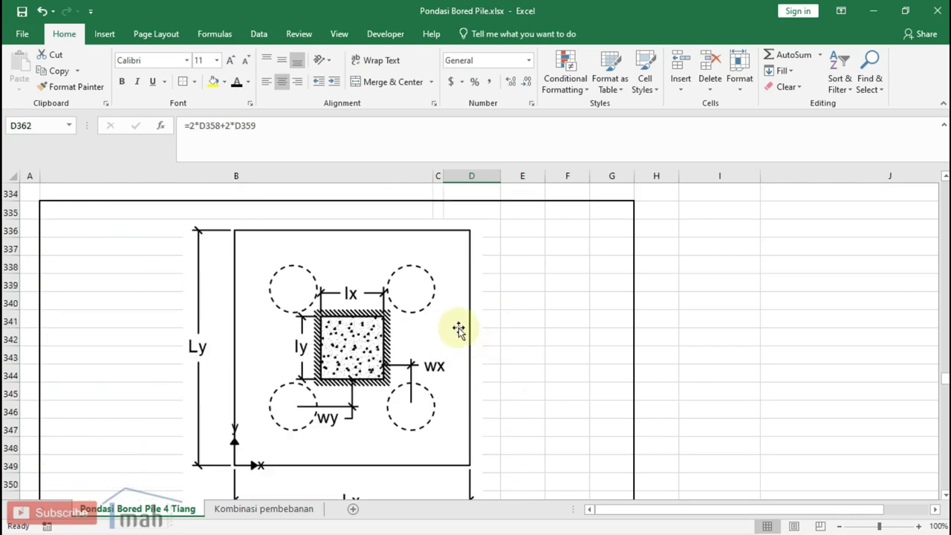
pyautogui.scroll(-3, 468, 327)
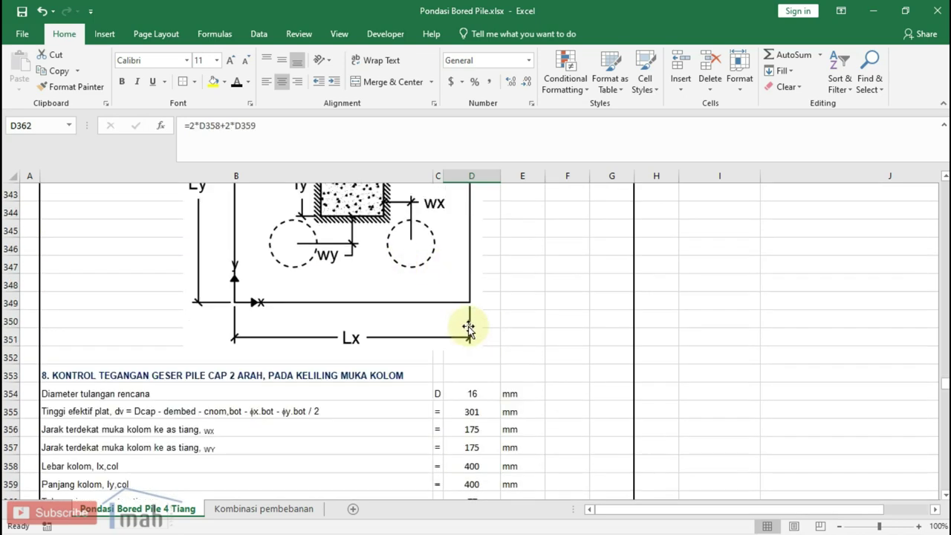
pyautogui.scroll(-4, 491, 334)
pyautogui.scroll(-1, 505, 356)
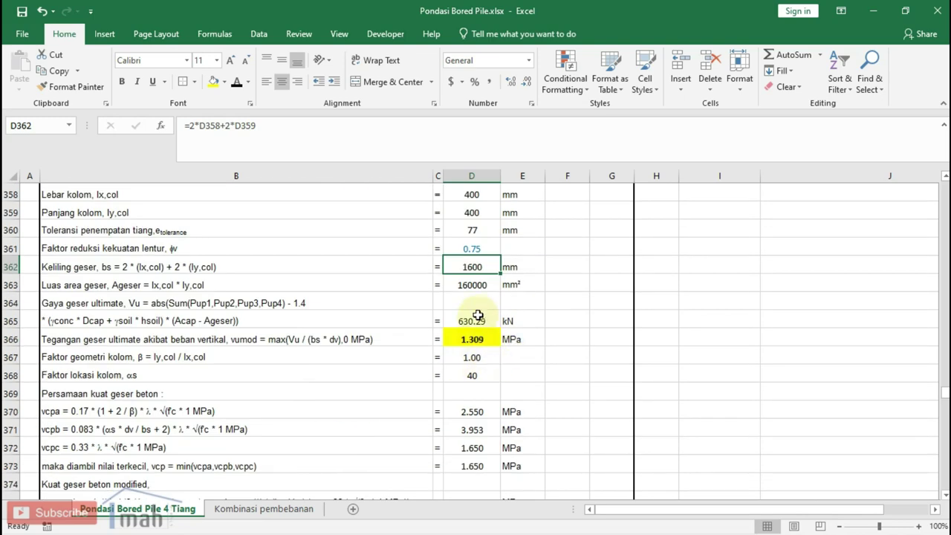
pyautogui.click(477, 286)
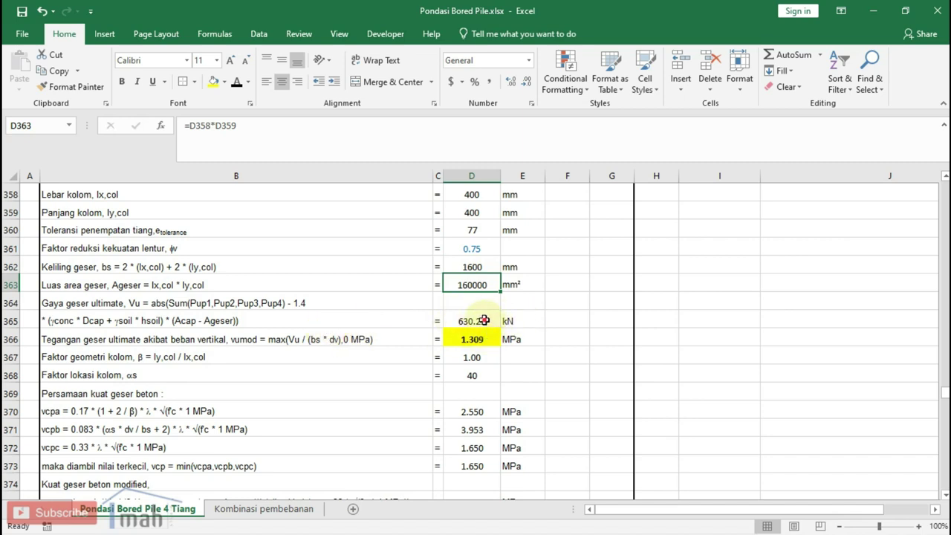
pyautogui.click(484, 321)
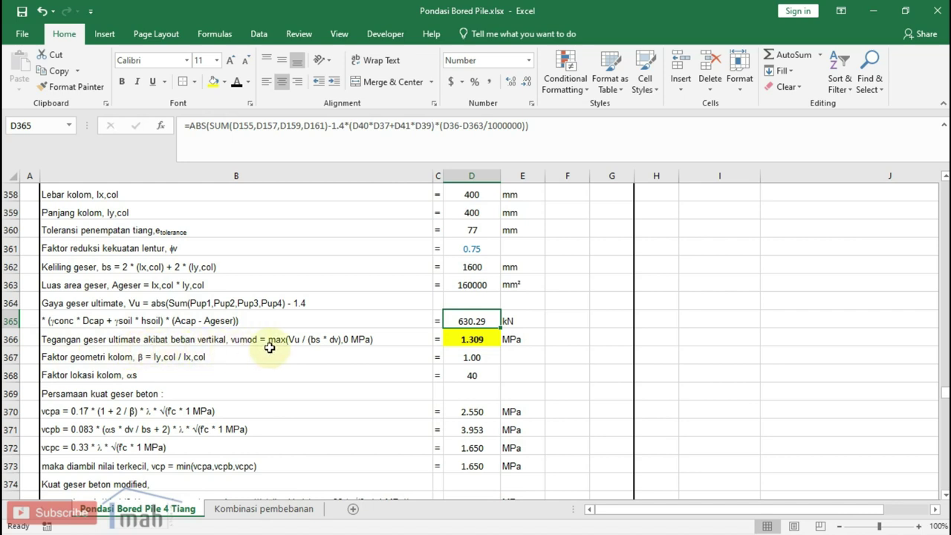
pyautogui.click(472, 339)
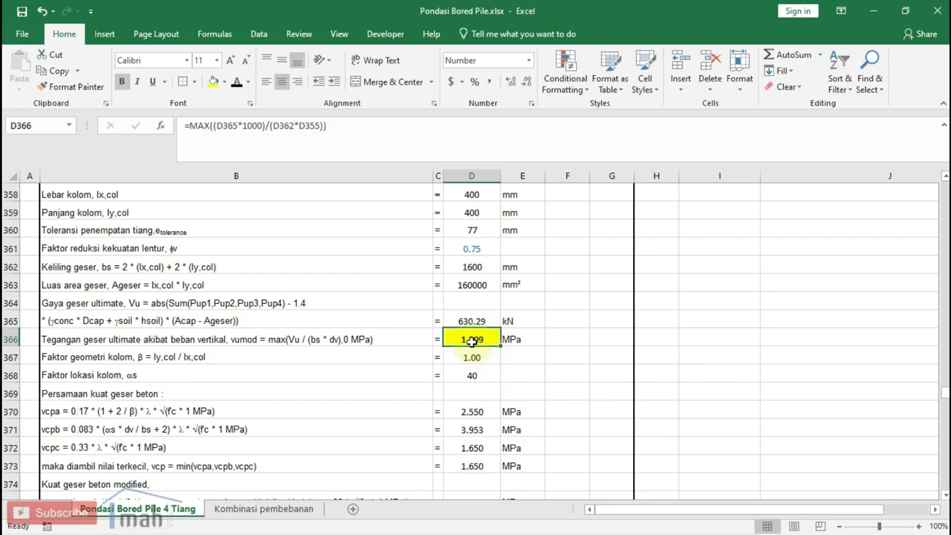
pyautogui.scroll(-1, 471, 342)
pyautogui.scroll(-1, 472, 342)
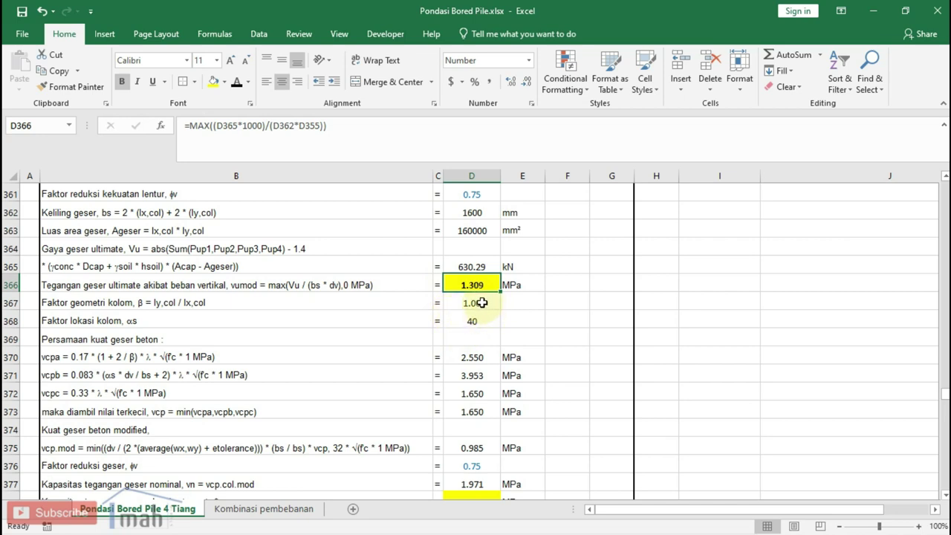
pyautogui.click(482, 302)
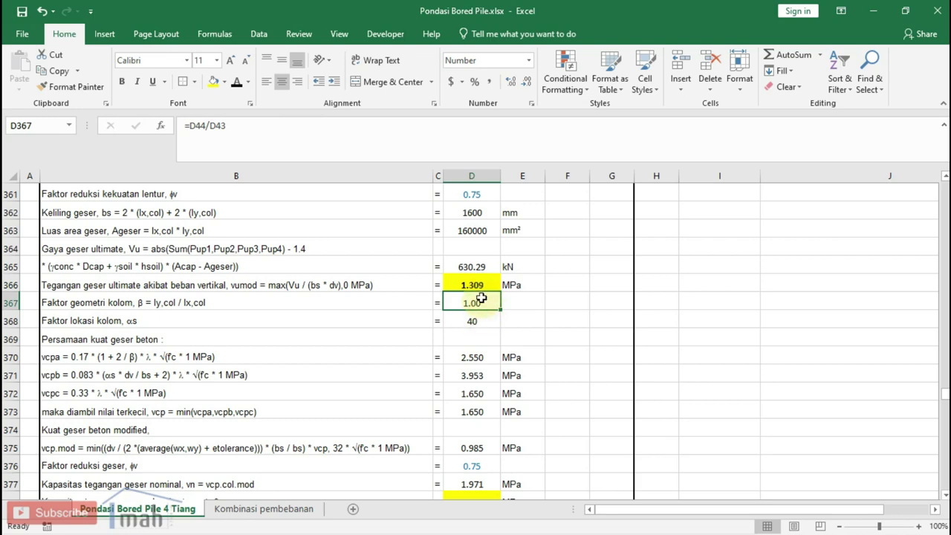
pyautogui.click(472, 321)
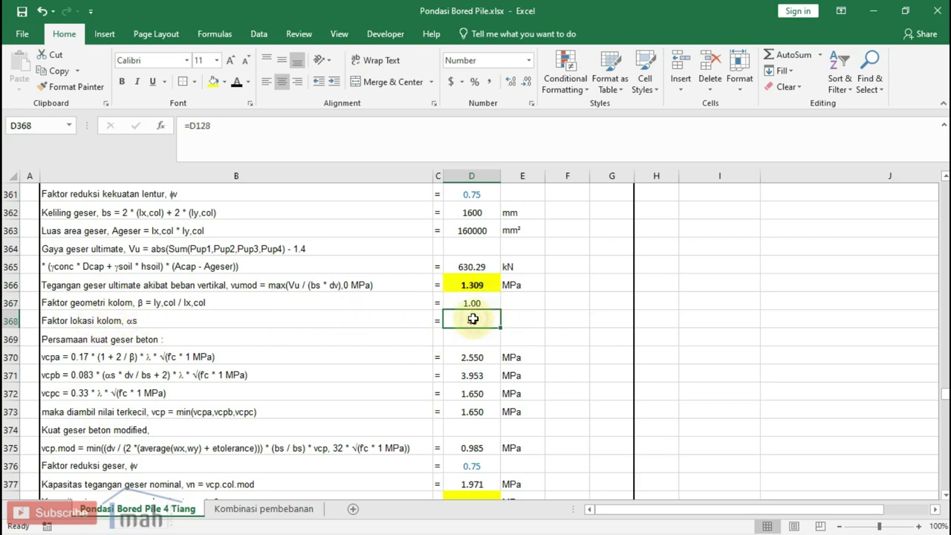
pyautogui.scroll(-1, 472, 321)
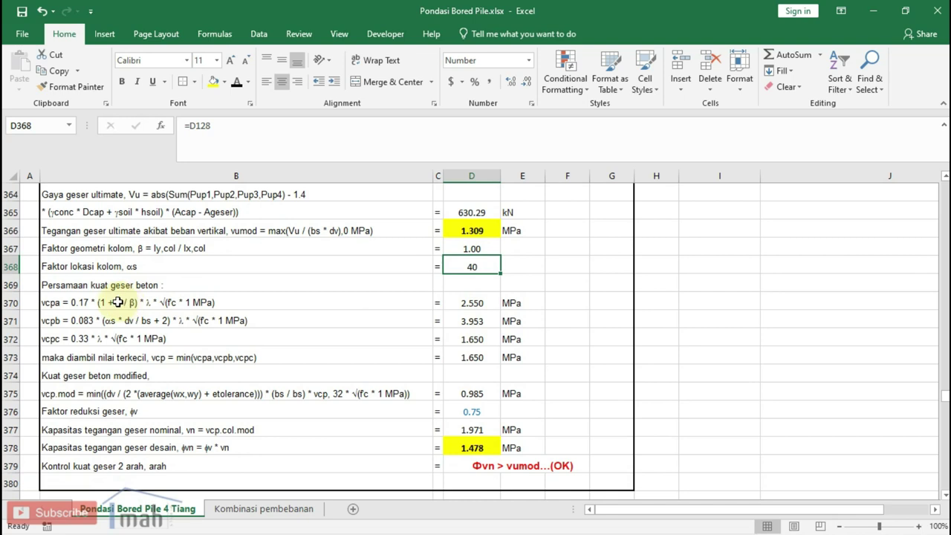
pyautogui.click(93, 285)
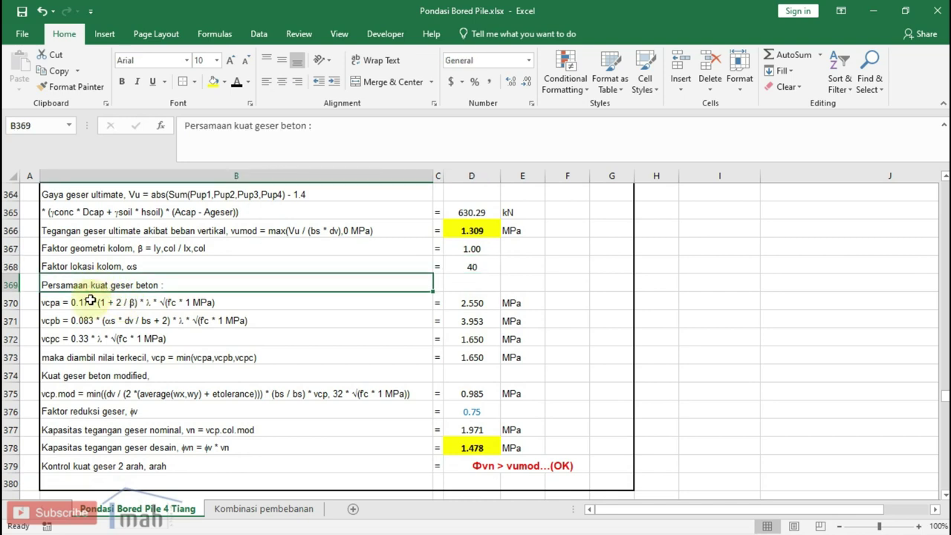
pyautogui.click(95, 297)
pyautogui.click(92, 334)
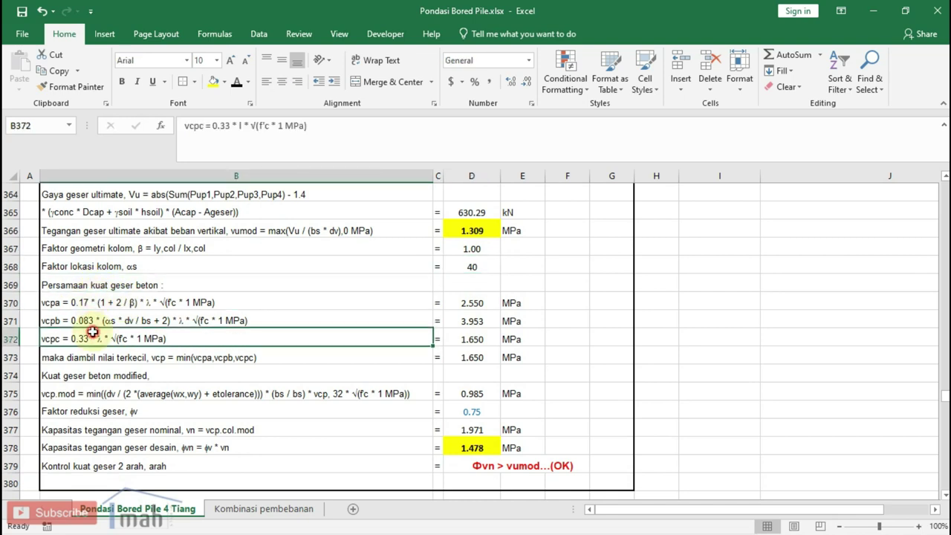
pyautogui.click(467, 351)
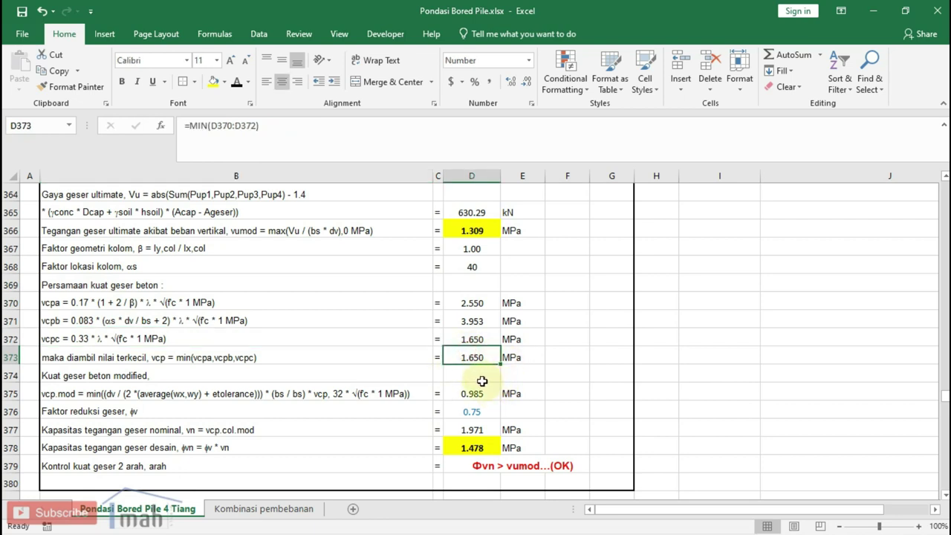
pyautogui.scroll(-1, 482, 381)
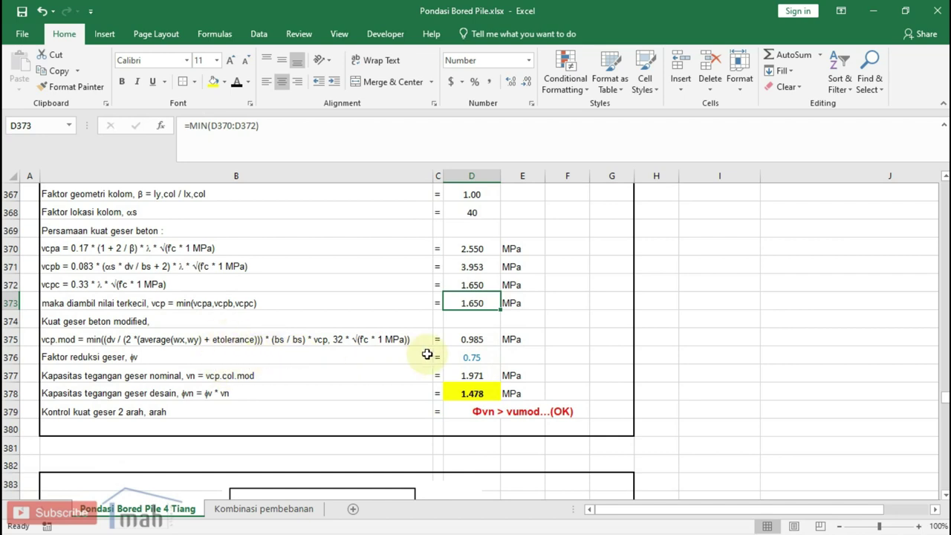
pyautogui.click(468, 342)
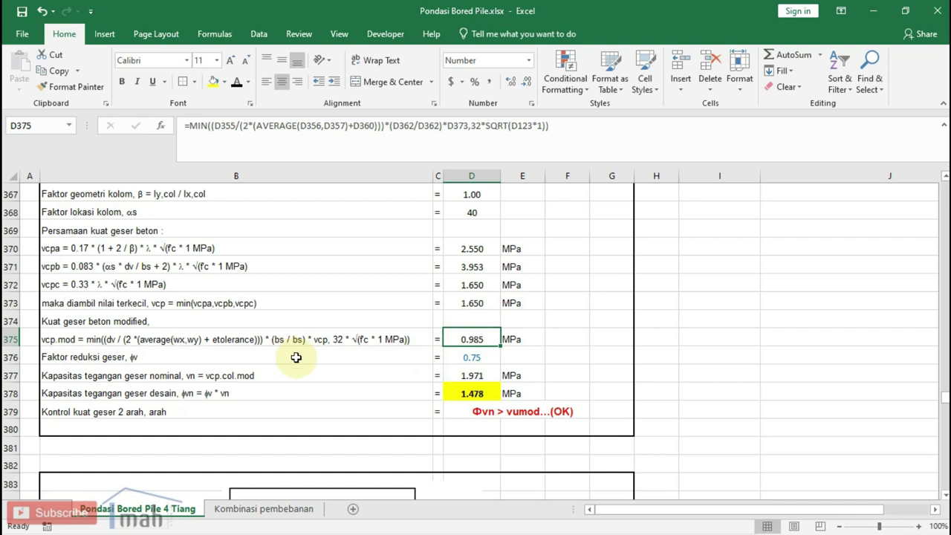
pyautogui.click(455, 372)
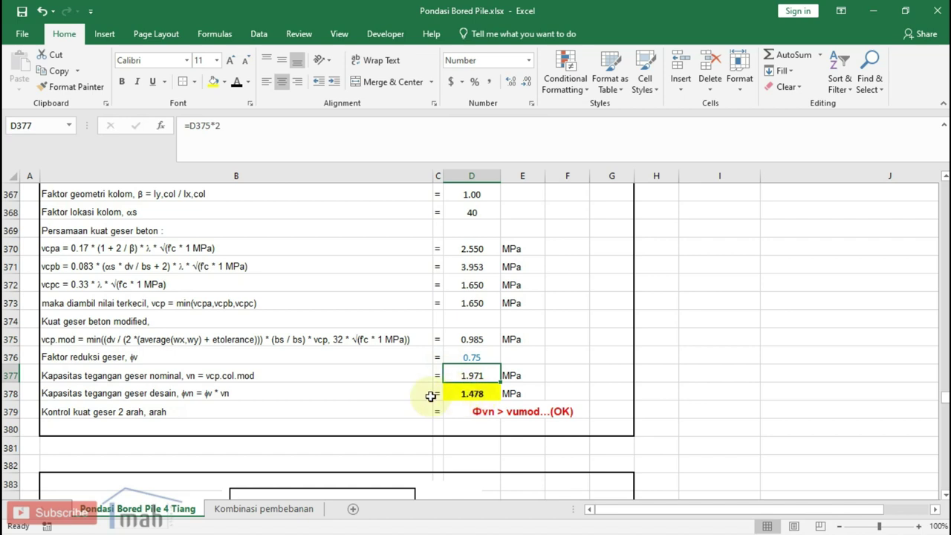
pyautogui.click(484, 396)
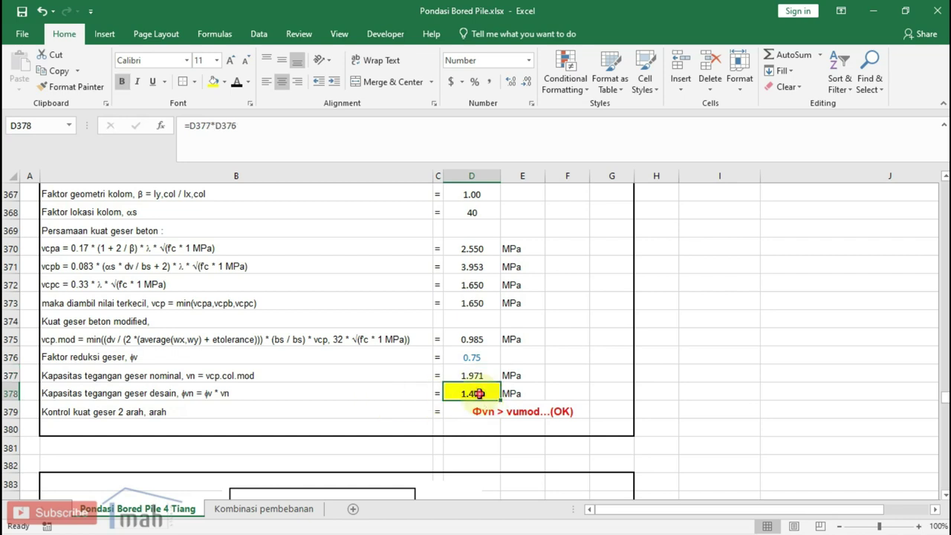
pyautogui.doubleClick(479, 394)
pyautogui.press('Escape')
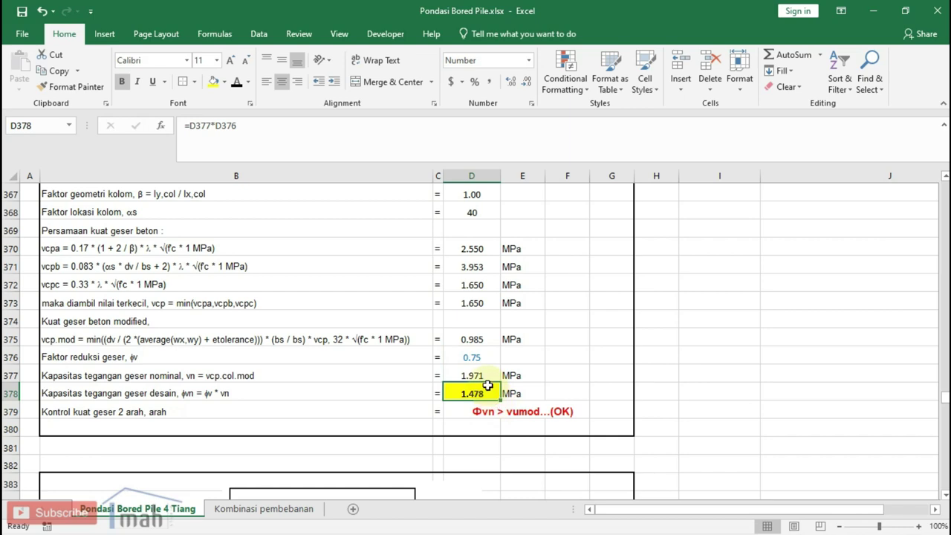
pyautogui.click(476, 357)
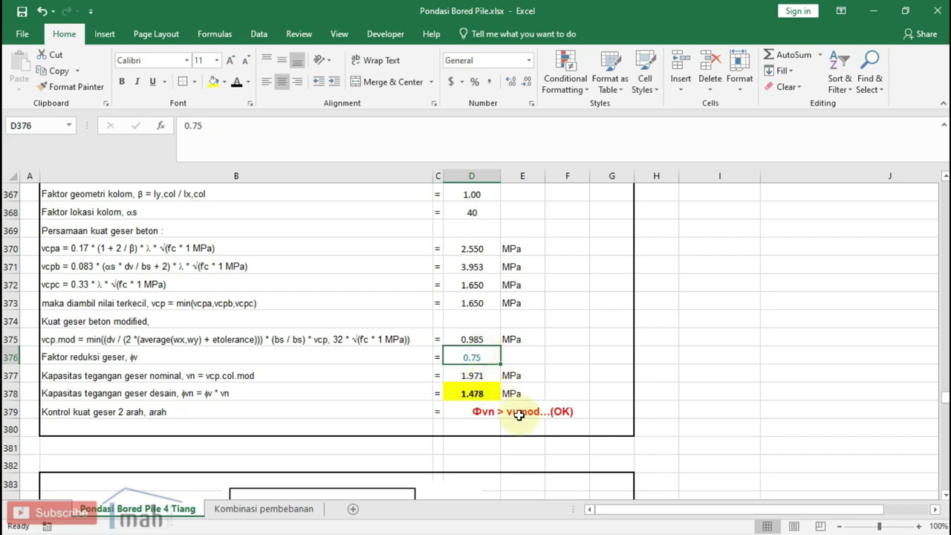
pyautogui.click(481, 394)
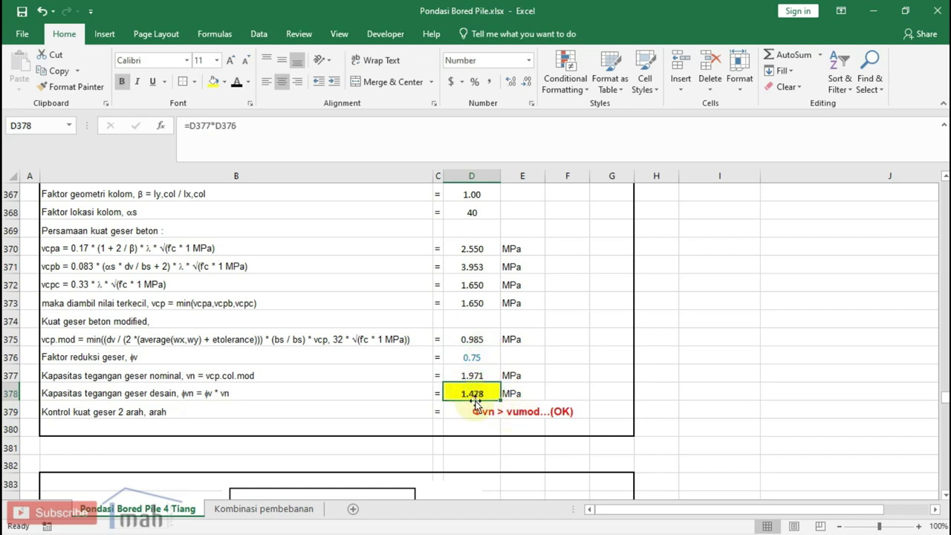
pyautogui.scroll(2, 475, 401)
pyautogui.click(476, 284)
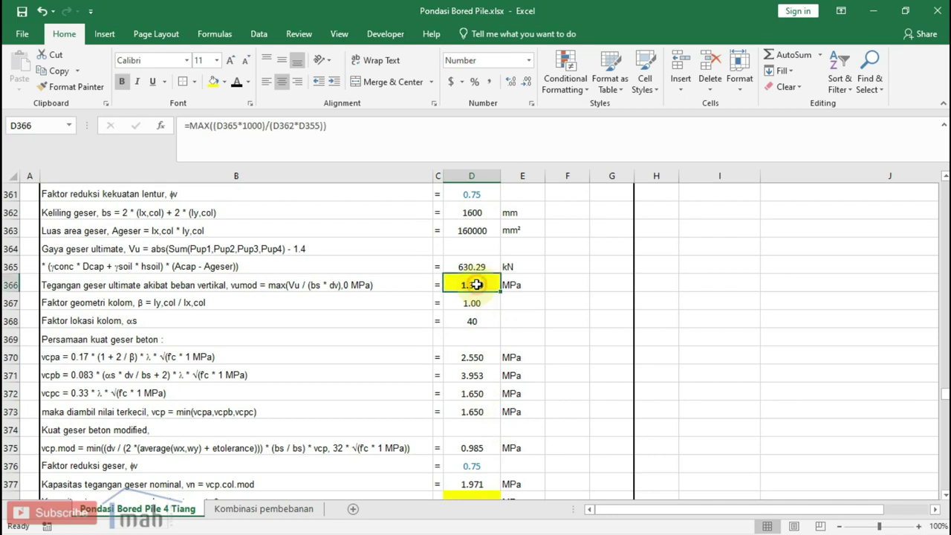
pyautogui.scroll(-1, 485, 311)
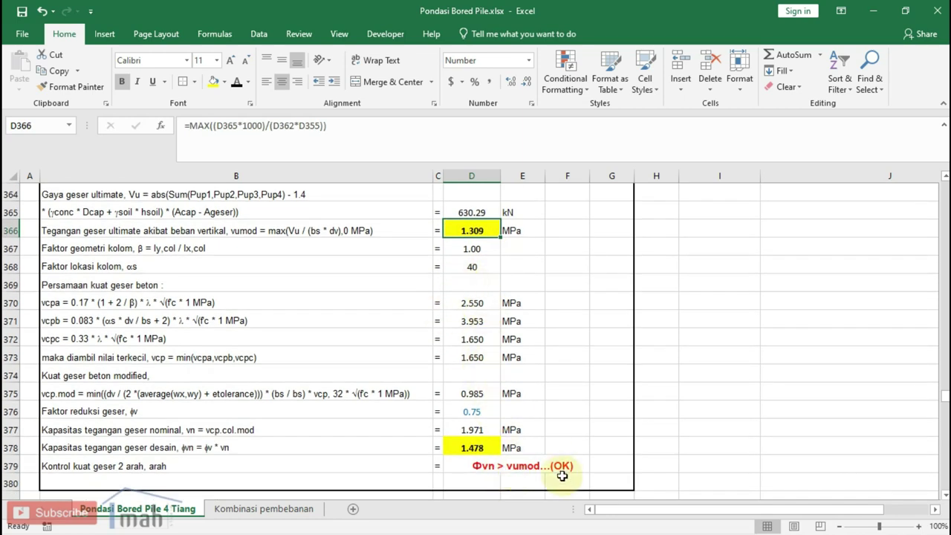
pyautogui.click(528, 463)
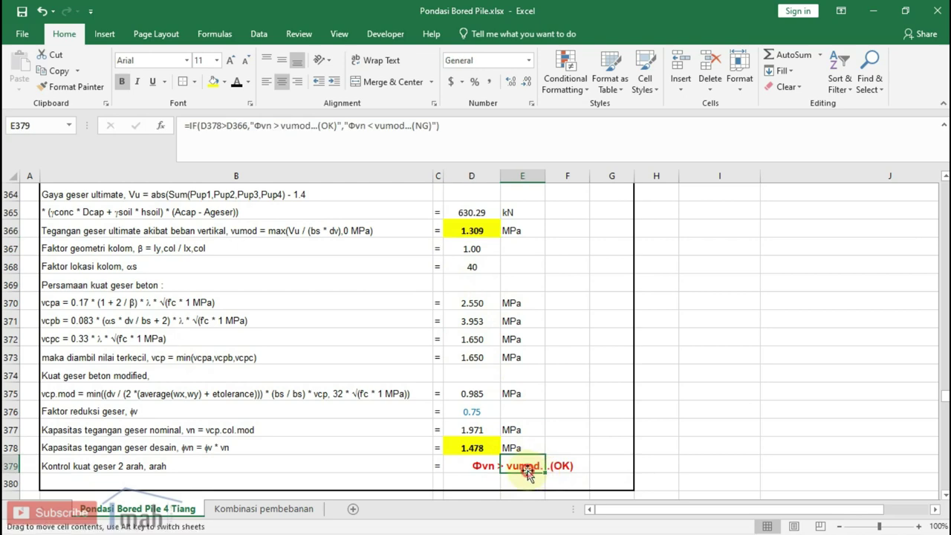
pyautogui.doubleClick(528, 464)
pyautogui.press('Escape')
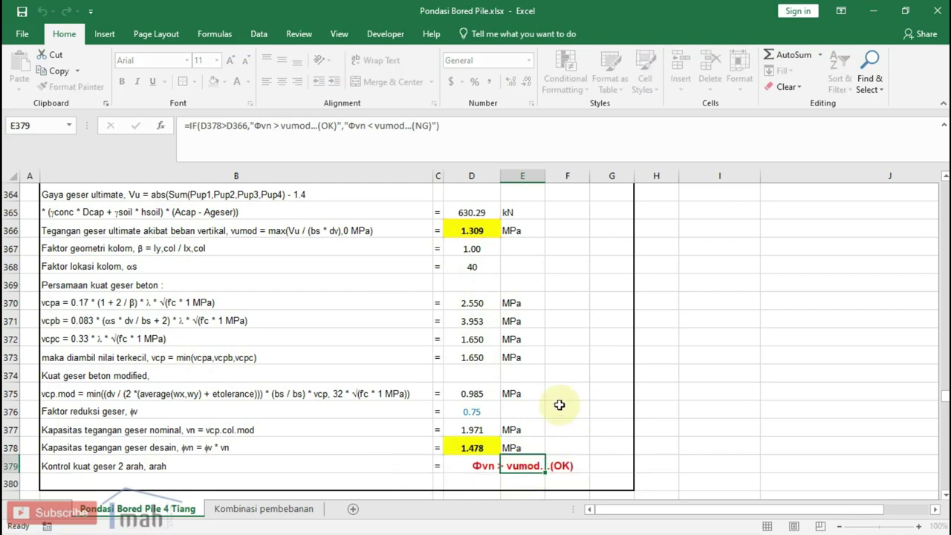
# Step: Scroll to the section 9 shear perimeter diagram (bo = 1500 mm) and select the effective depth in D397
pyautogui.scroll(-3, 573, 403)
pyautogui.scroll(-2, 546, 403)
pyautogui.scroll(-1, 546, 403)
pyautogui.scroll(-2, 546, 403)
pyautogui.scroll(-3, 546, 403)
pyautogui.scroll(-3, 546, 403)
pyautogui.scroll(-3, 546, 403)
pyautogui.scroll(1, 546, 402)
pyautogui.scroll(6, 546, 402)
pyautogui.scroll(3, 546, 402)
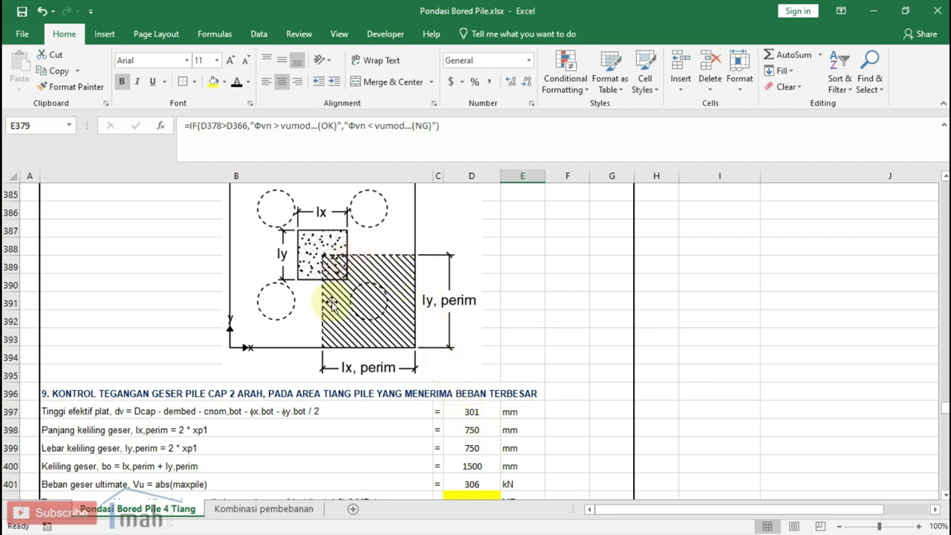
pyautogui.scroll(1, 368, 312)
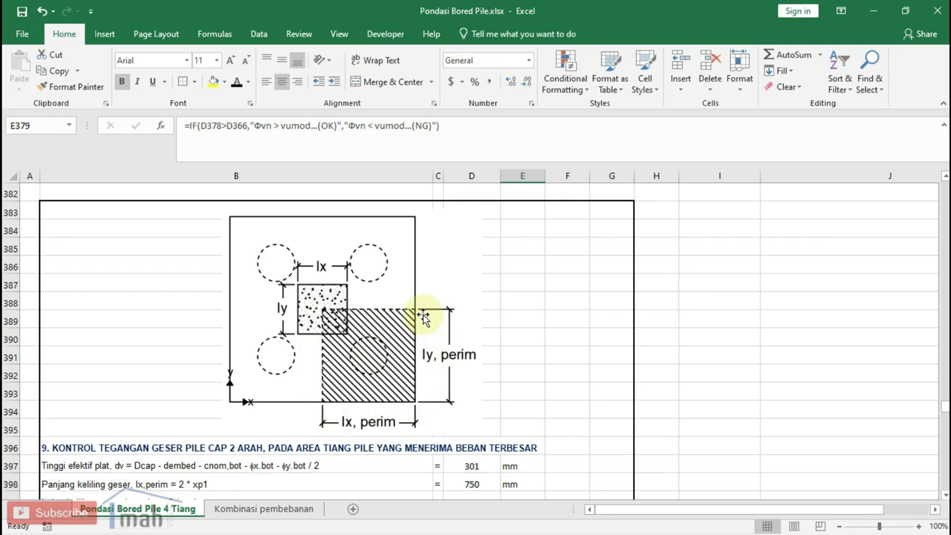
pyautogui.scroll(-1, 375, 405)
pyautogui.scroll(1, 365, 390)
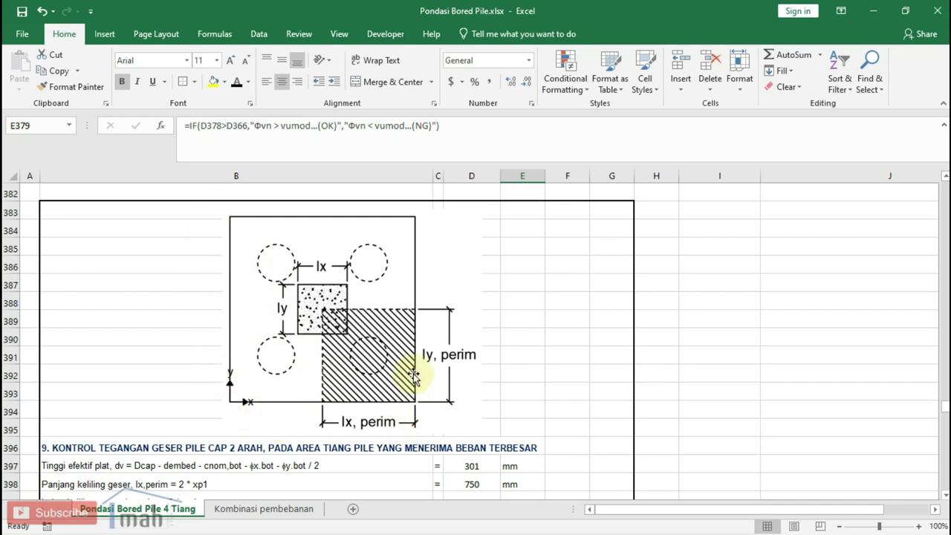
pyautogui.scroll(-1, 378, 282)
pyautogui.scroll(-1, 331, 312)
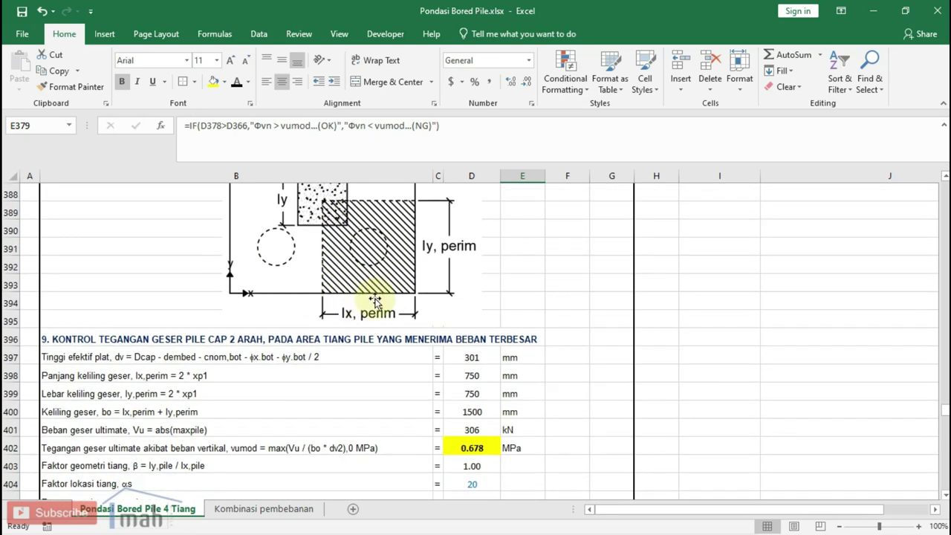
pyautogui.click(470, 358)
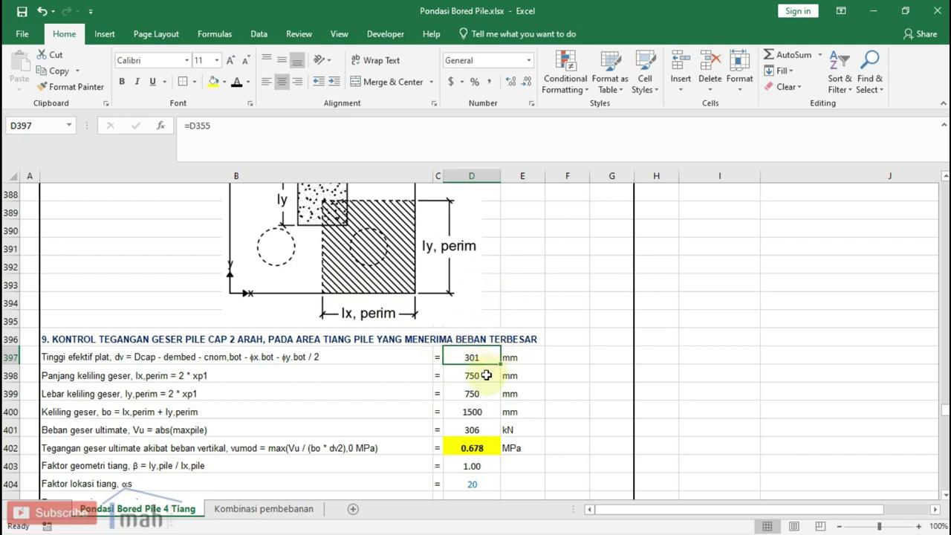
# Step: Review the shear perimeter formulas in D398–D400 and the ultimate shear stress formula in D402
pyautogui.click(486, 375)
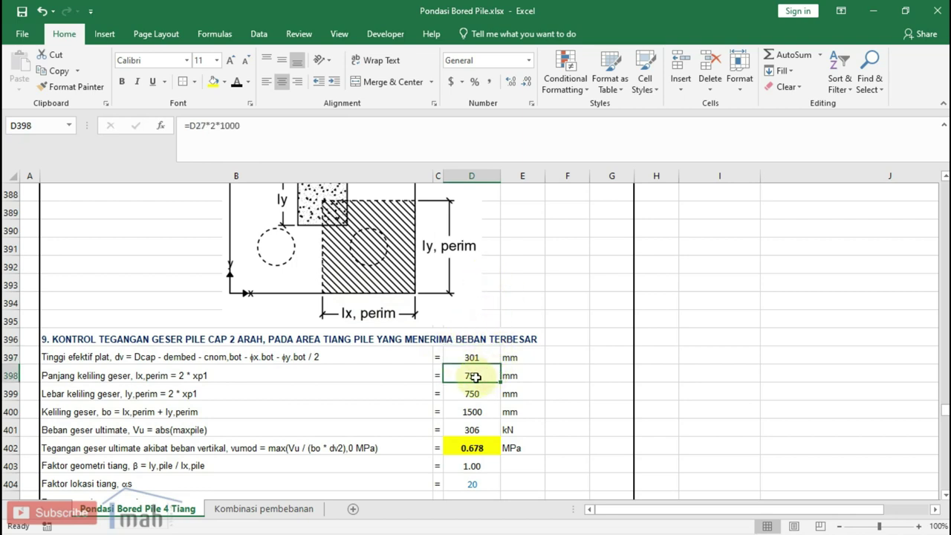
pyautogui.scroll(2, 475, 377)
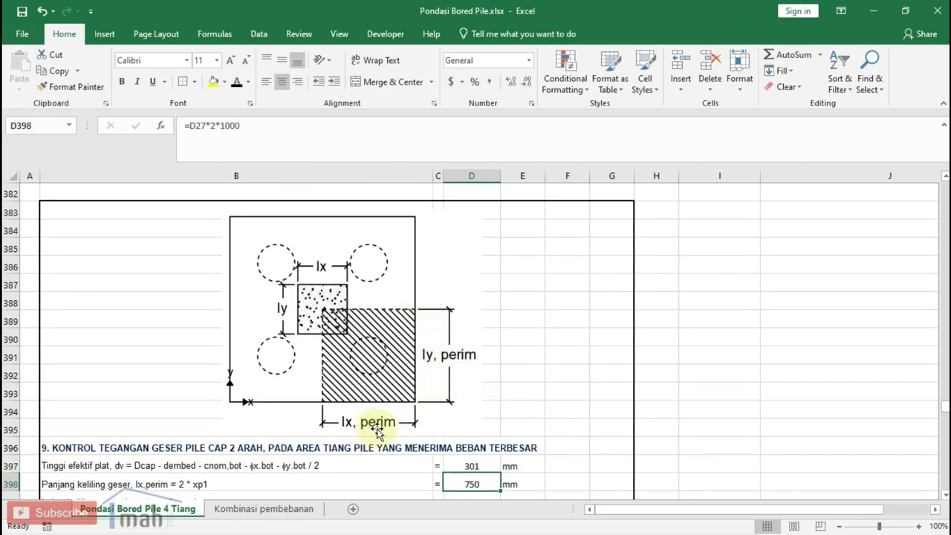
pyautogui.scroll(-2, 431, 387)
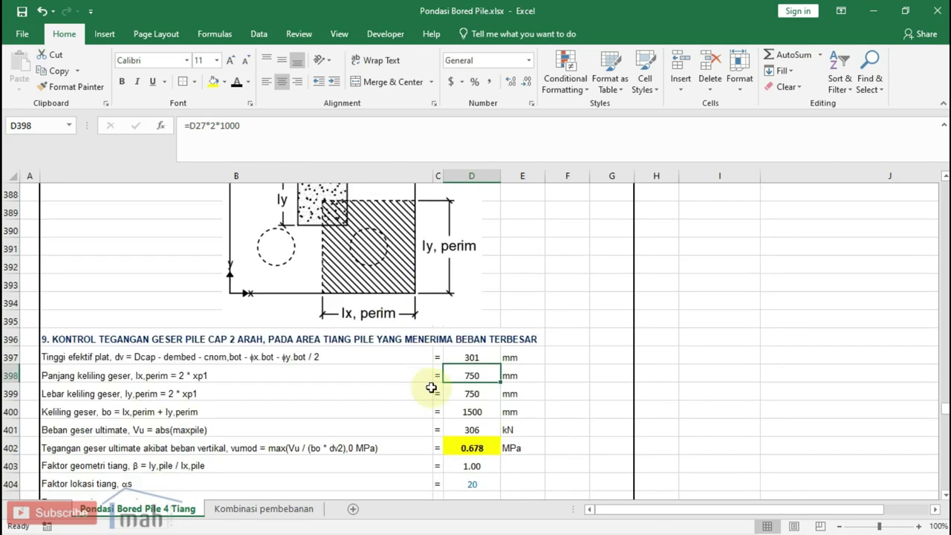
pyautogui.click(486, 390)
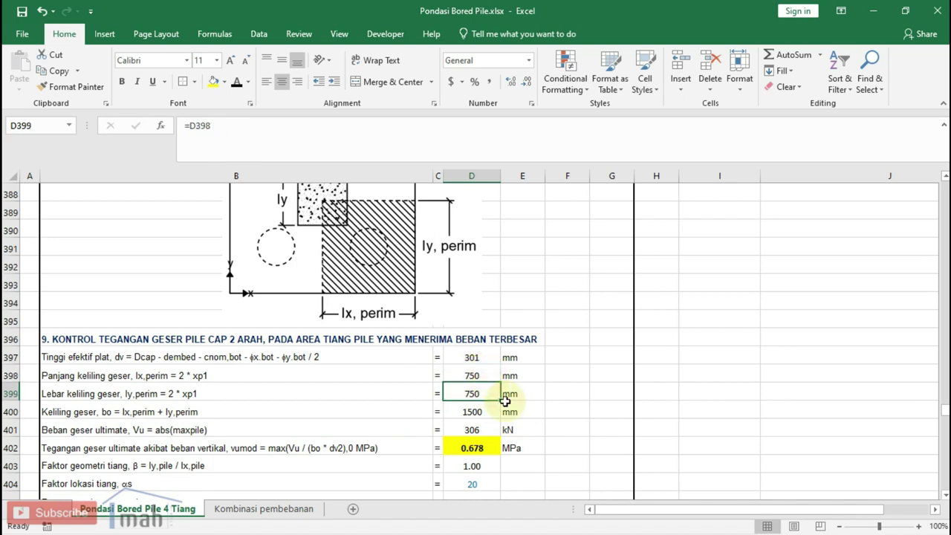
pyautogui.click(473, 411)
pyautogui.scroll(-1, 475, 405)
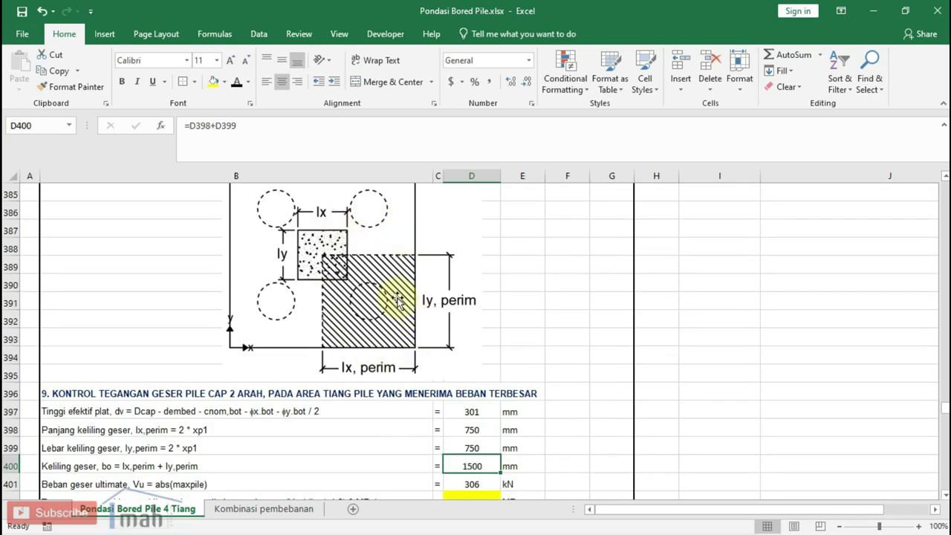
pyautogui.click(486, 392)
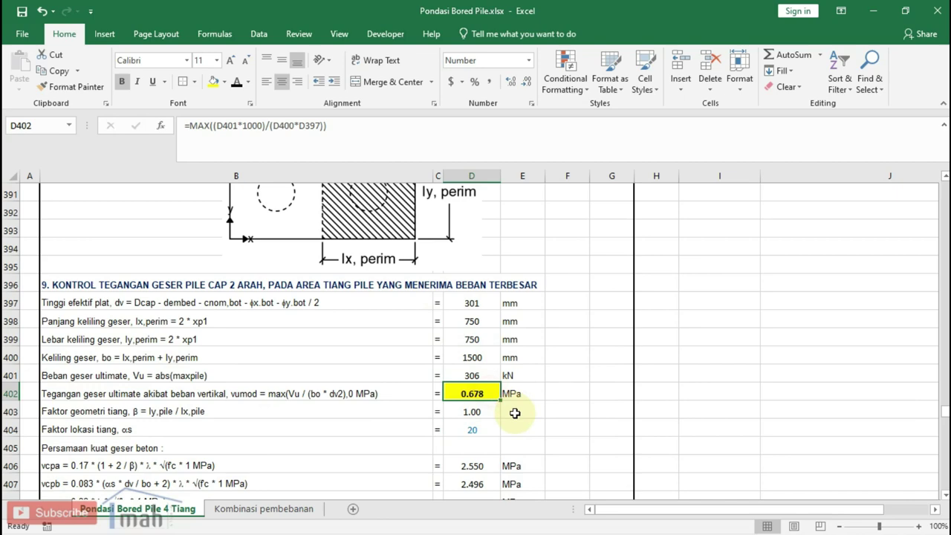
pyautogui.scroll(-2, 486, 423)
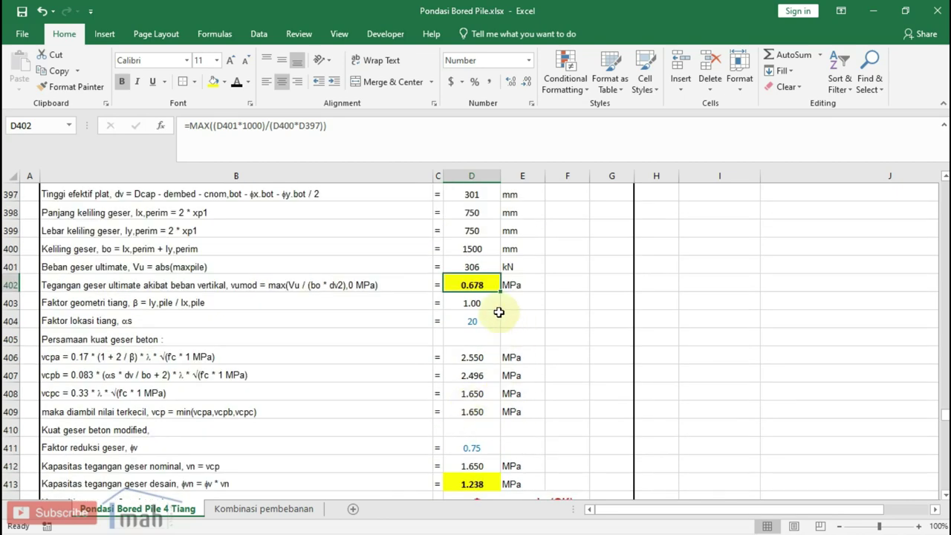
pyautogui.scroll(-1, 477, 304)
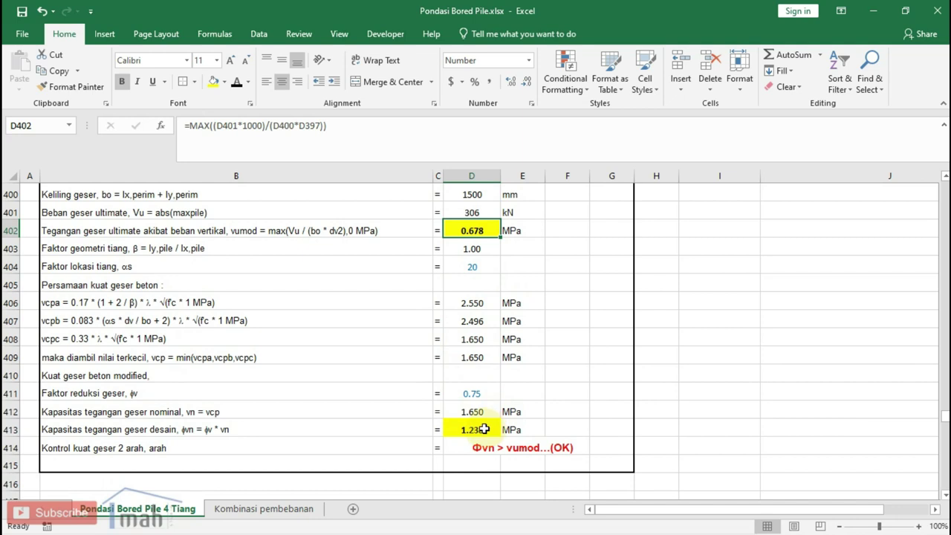
# Step: Compare D413's design shear capacity with D402, confirming E414 shows φvn 1.238 > vumod 0.678 MPa (OK)
pyautogui.click(496, 431)
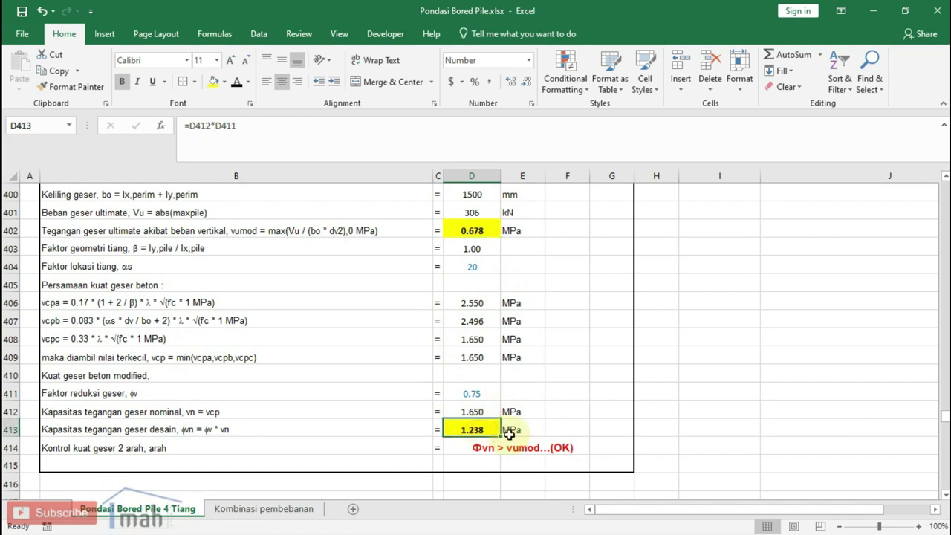
pyautogui.scroll(-3, 510, 416)
pyautogui.scroll(1, 461, 387)
pyautogui.scroll(2, 462, 388)
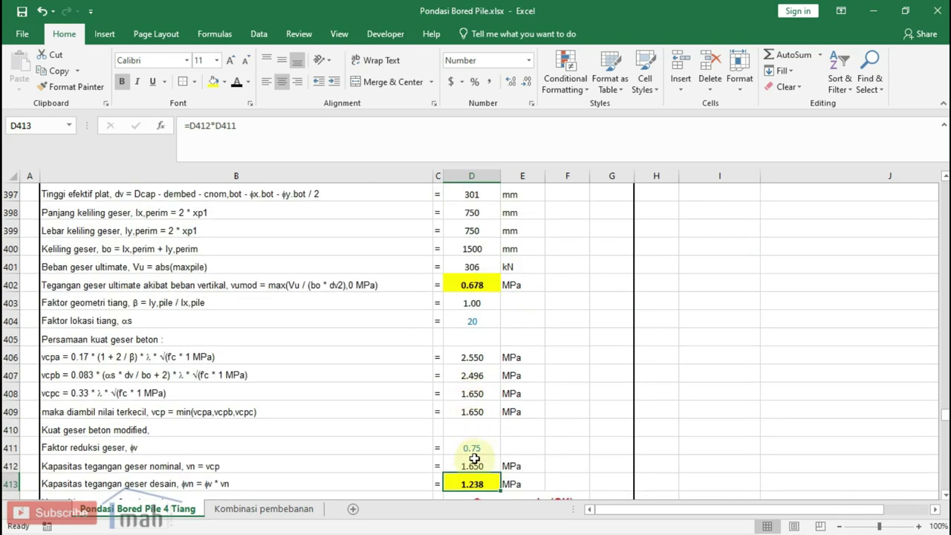
pyautogui.click(492, 288)
pyautogui.scroll(-1, 494, 305)
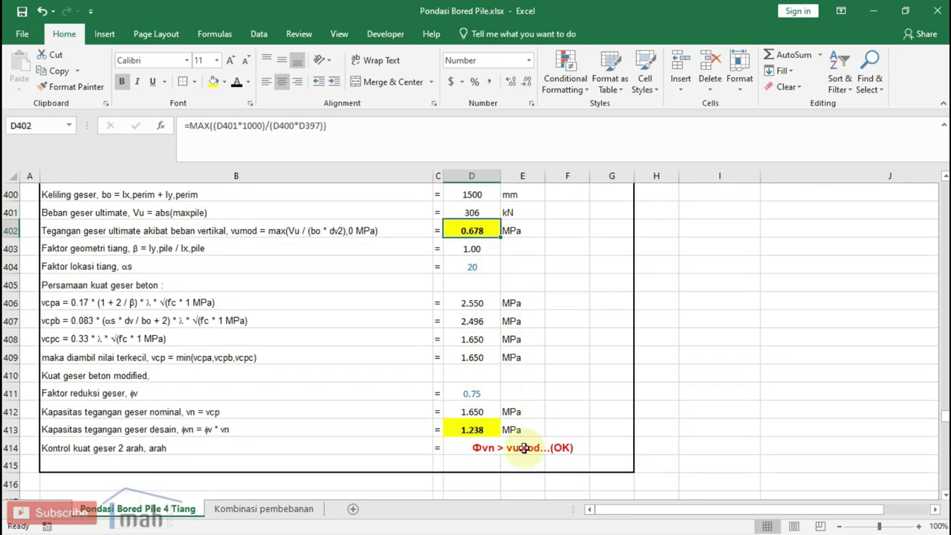
pyautogui.click(526, 446)
pyautogui.scroll(-3, 487, 397)
pyautogui.scroll(-1, 496, 402)
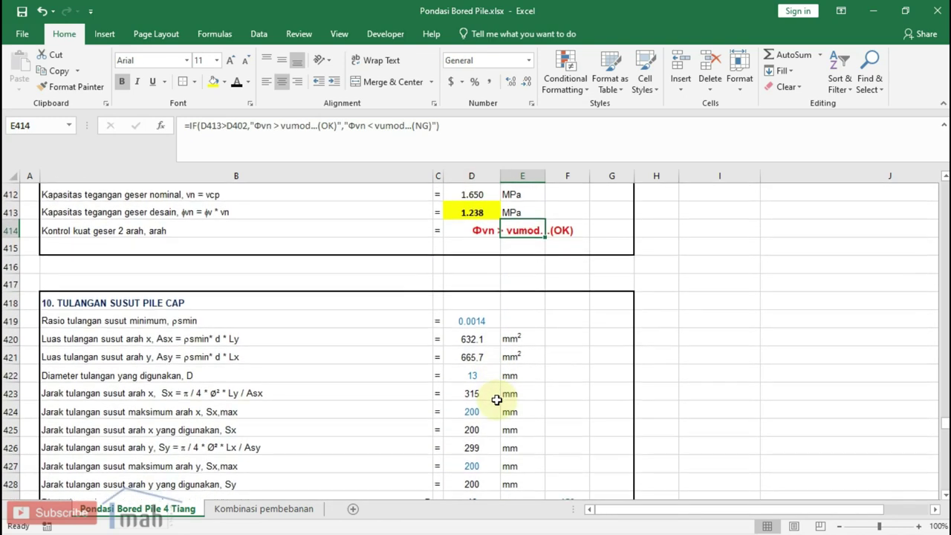
# Step: Review the minimum shrinkage ratio, the x and y shrinkage area formulas, and the chosen 13 mm bar diameter
pyautogui.scroll(-2, 496, 402)
pyautogui.scroll(-3, 496, 402)
pyautogui.scroll(1, 496, 400)
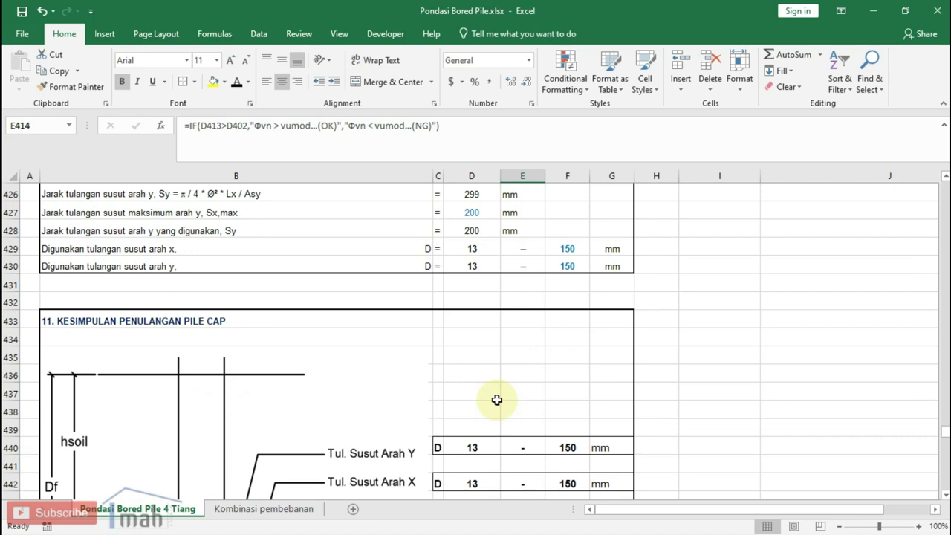
pyautogui.scroll(3, 495, 397)
pyautogui.scroll(1, 494, 389)
pyautogui.scroll(-1, 492, 387)
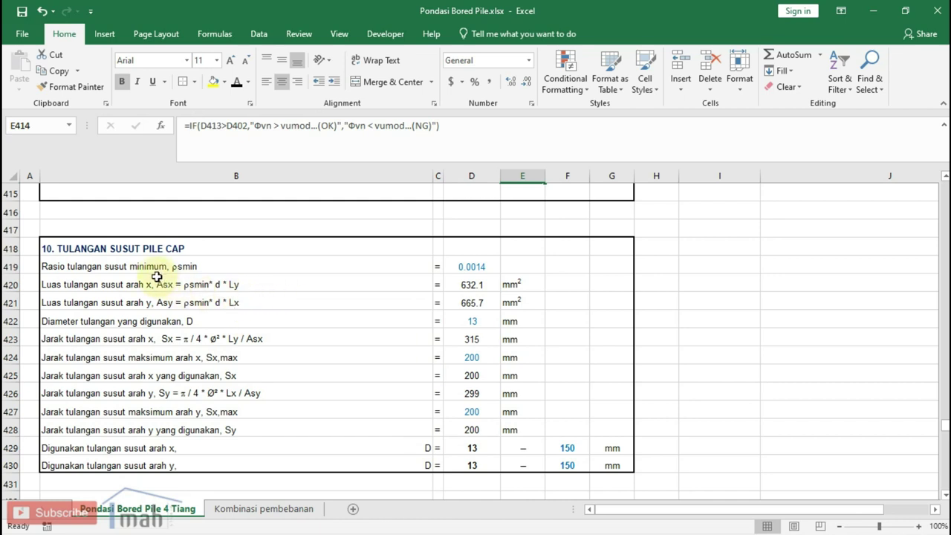
pyautogui.click(468, 268)
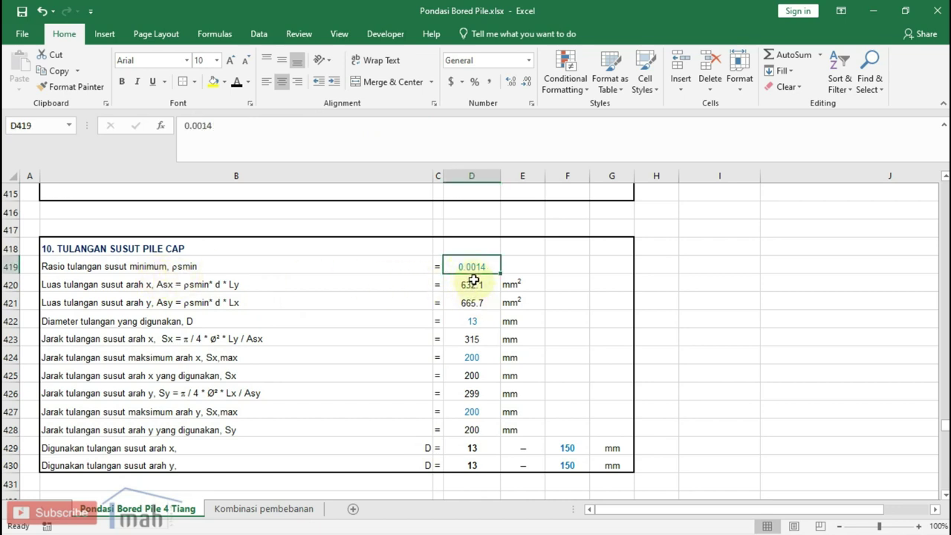
pyautogui.click(474, 282)
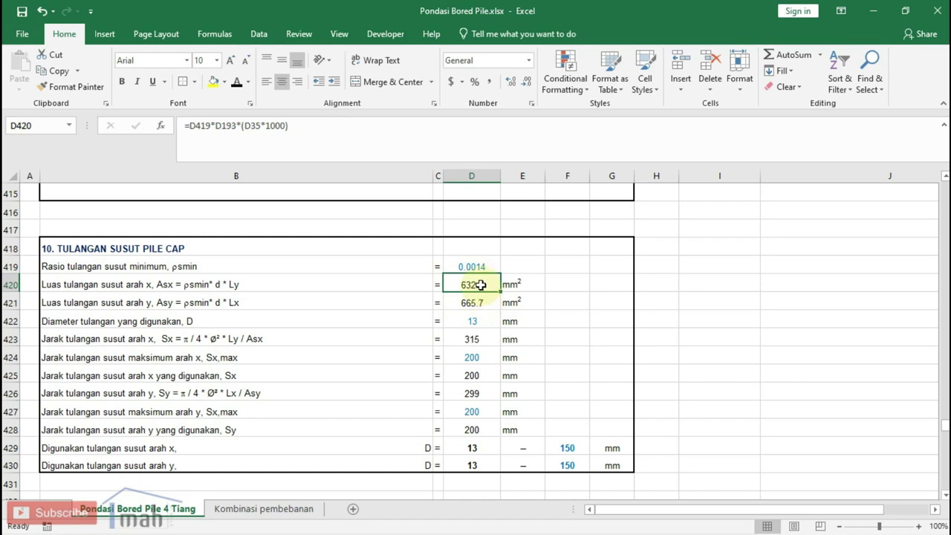
pyautogui.click(477, 300)
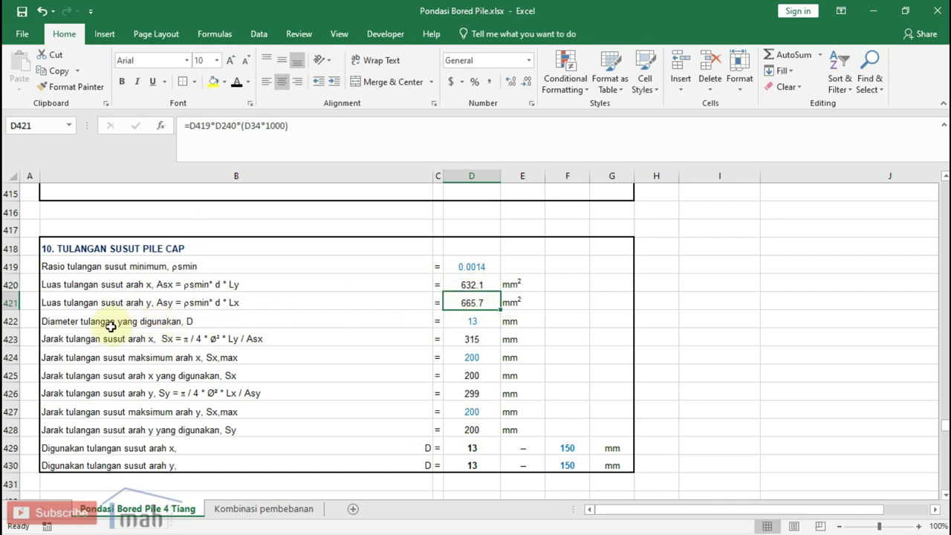
pyautogui.click(479, 319)
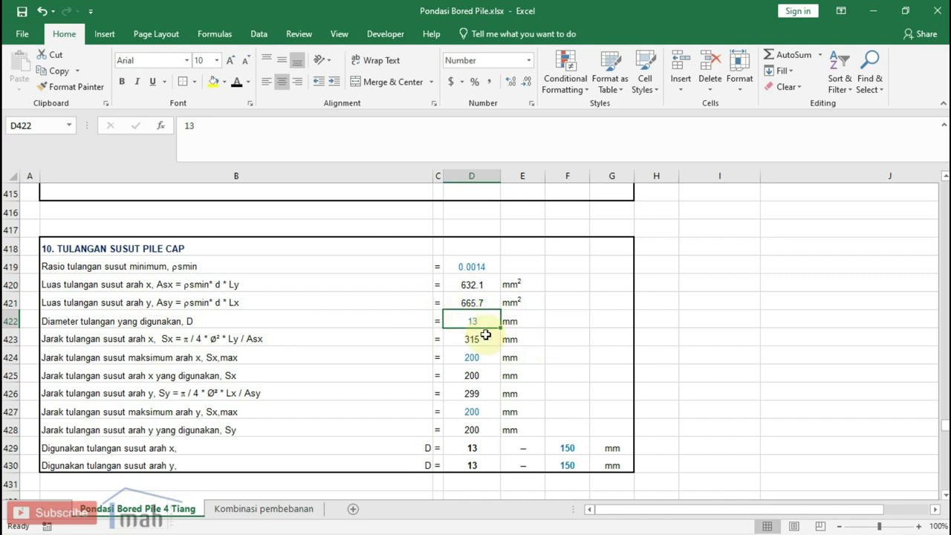
# Step: Check the x and y shrinkage spacing formulas against the 200 mm maximum and the resulting 150 spacing
pyautogui.click(479, 338)
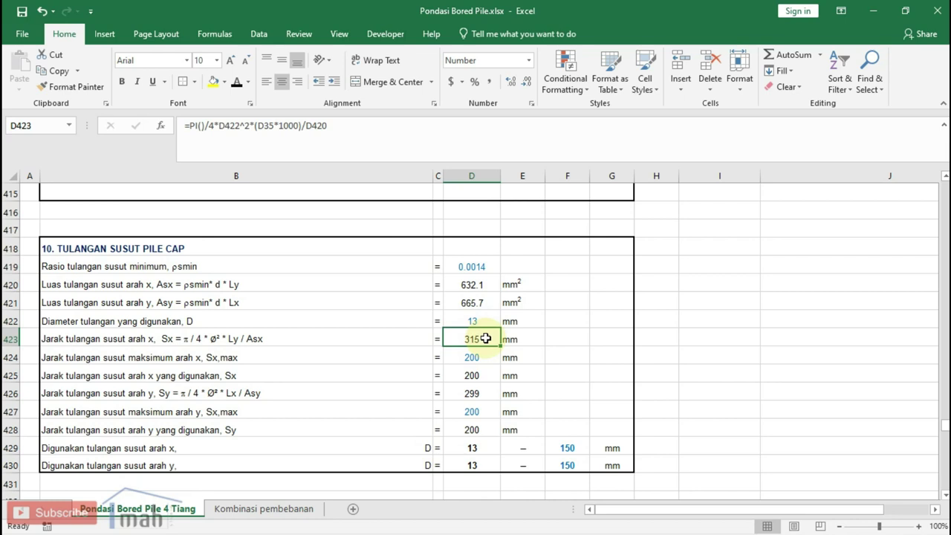
pyautogui.click(479, 356)
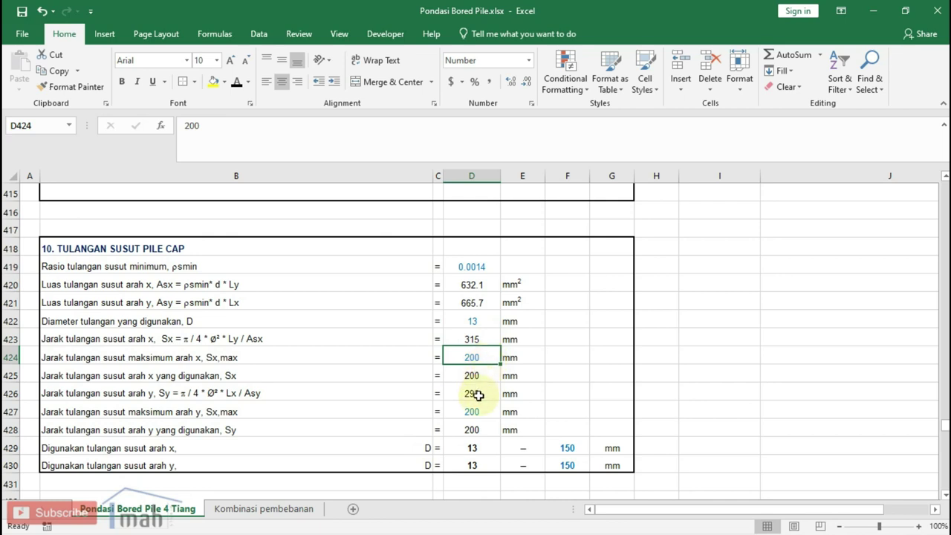
pyautogui.click(478, 396)
pyautogui.click(475, 428)
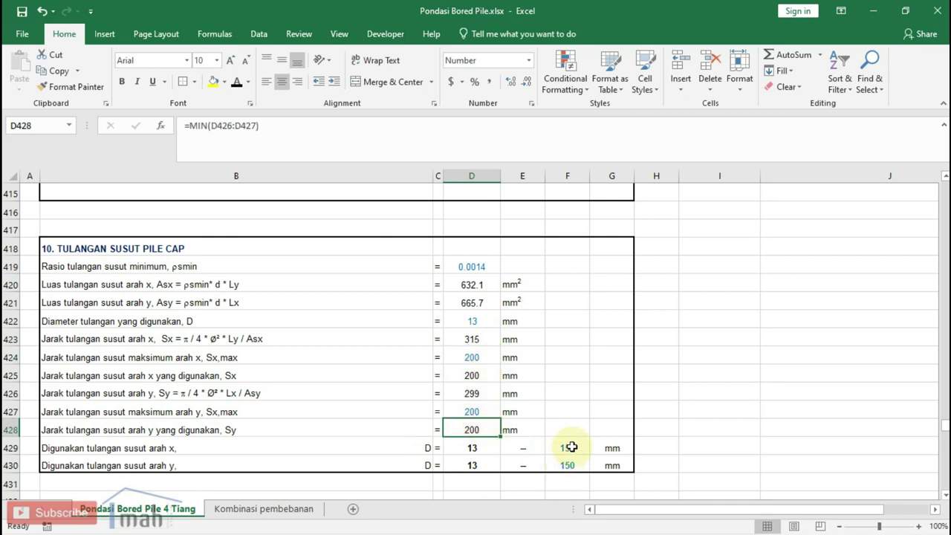
pyautogui.click(569, 448)
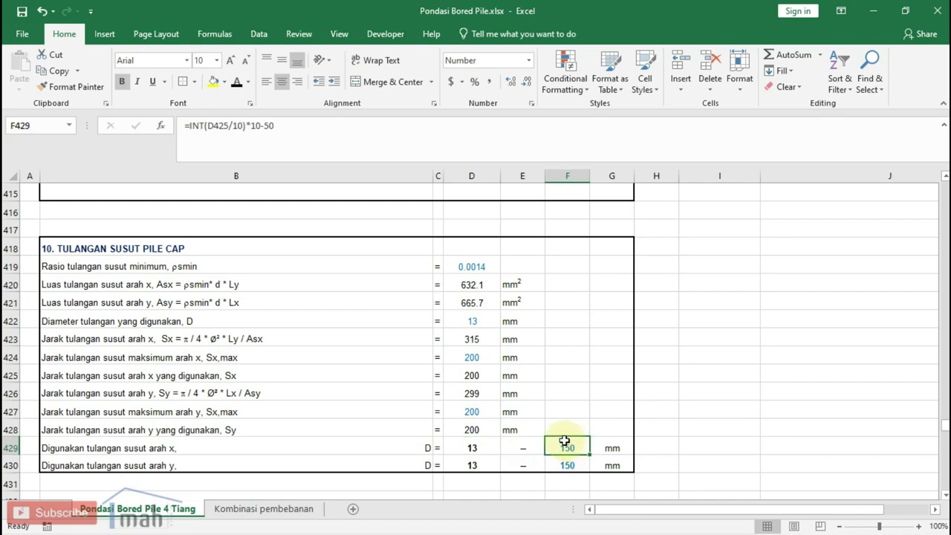
pyautogui.scroll(3, 564, 441)
pyautogui.scroll(3, 558, 436)
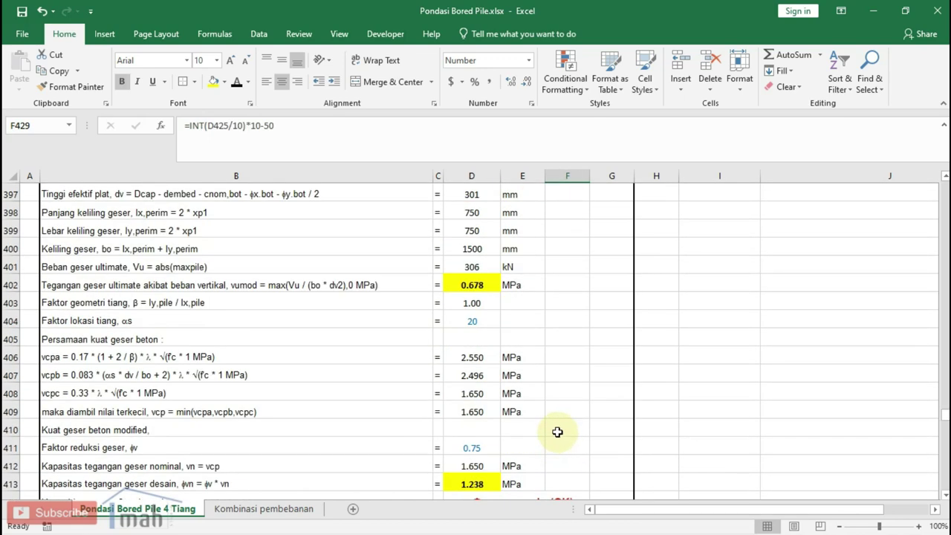
pyautogui.scroll(-3, 557, 431)
pyautogui.scroll(-2, 556, 431)
pyautogui.scroll(-2, 553, 438)
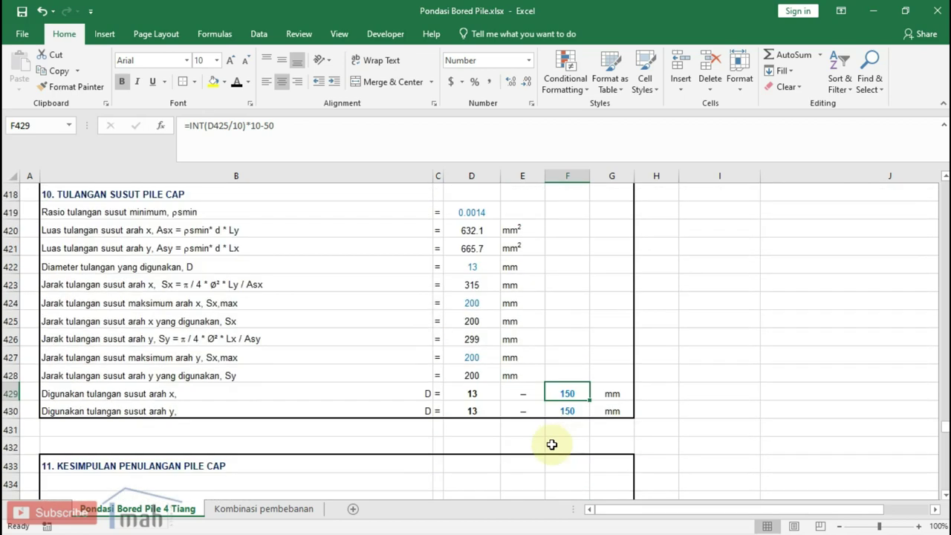
# Step: Inspect both INT spacing formulas without editing, confirming D13 at 150 mm in each direction
pyautogui.doubleClick(569, 393)
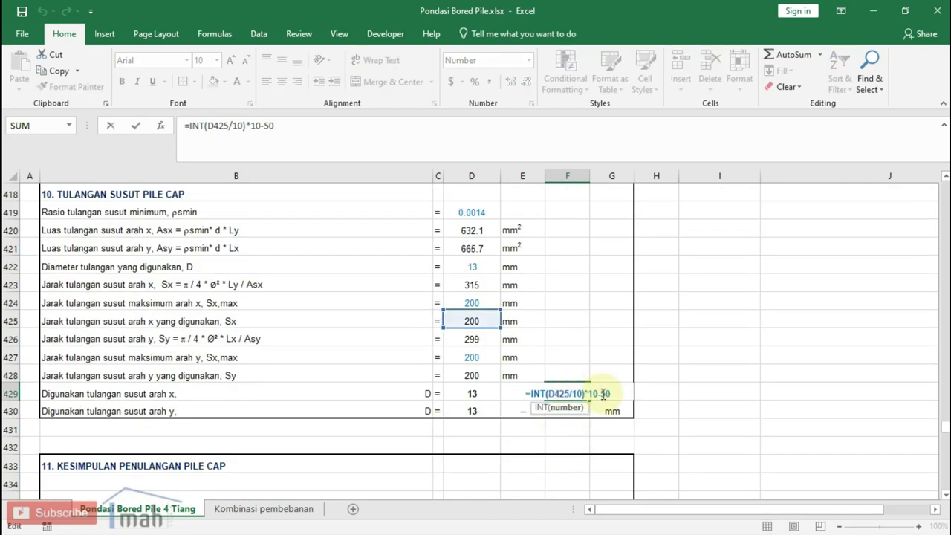
pyautogui.press('Escape')
pyautogui.doubleClick(569, 411)
pyautogui.press('Escape')
pyautogui.scroll(-2, 565, 405)
pyautogui.scroll(-2, 547, 394)
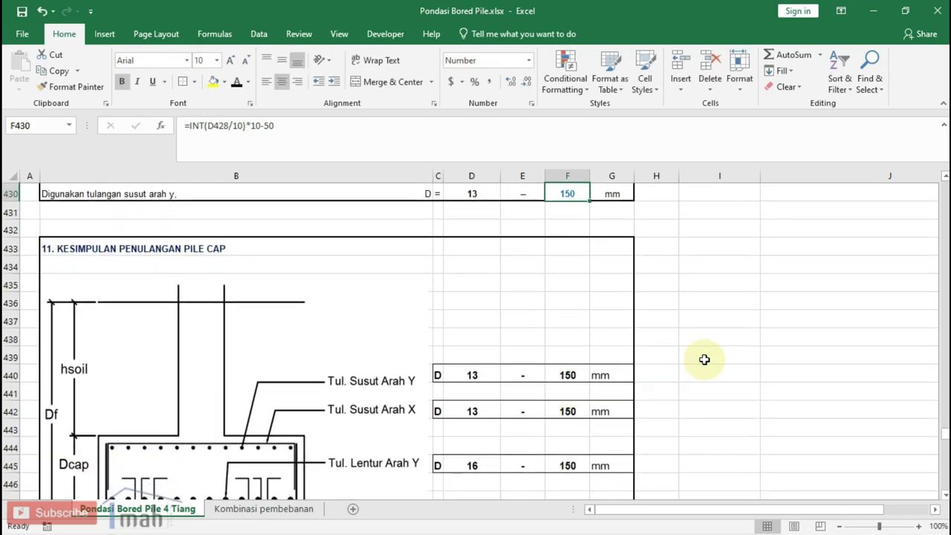
# Step: Verify the summary's x and y shrinkage entries link to D13 bars at 150 mm spacing
pyautogui.click(703, 359)
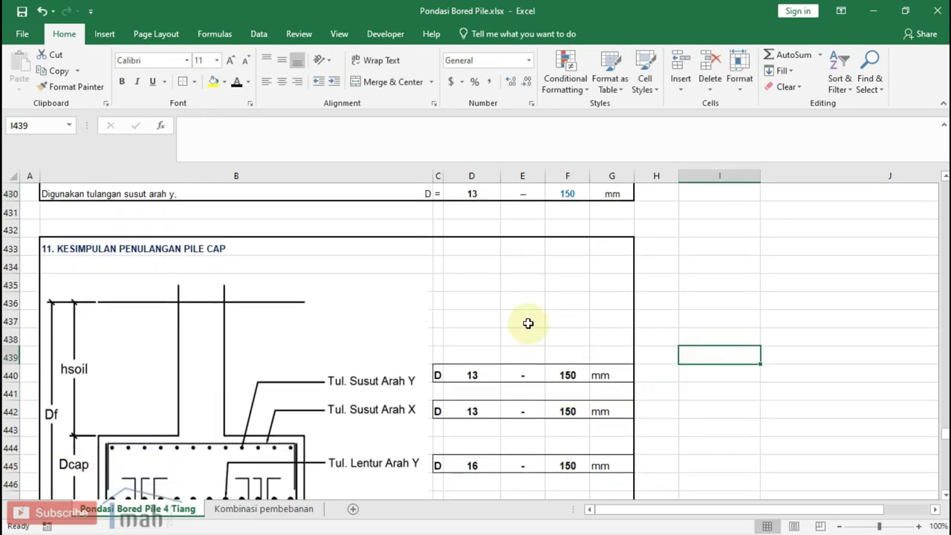
pyautogui.scroll(-1, 532, 323)
pyautogui.scroll(-1, 475, 323)
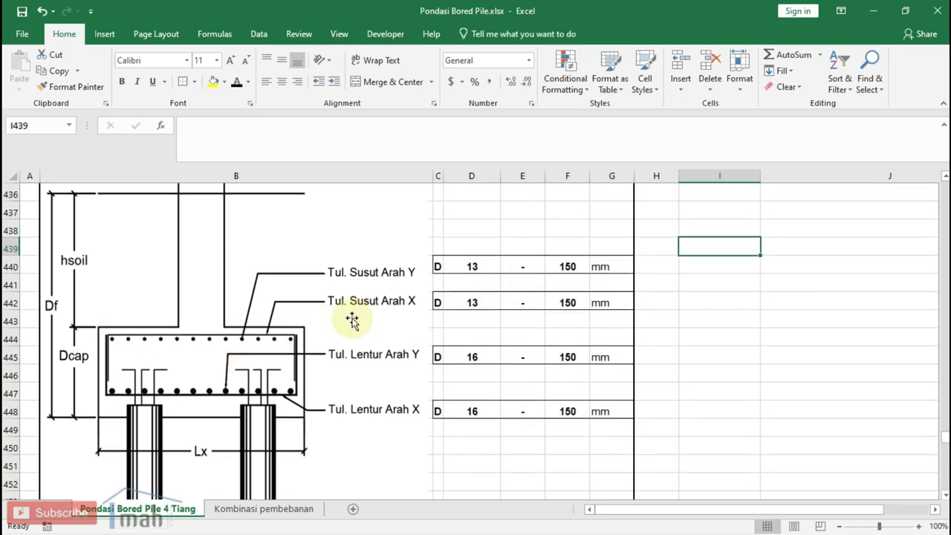
pyautogui.click(482, 265)
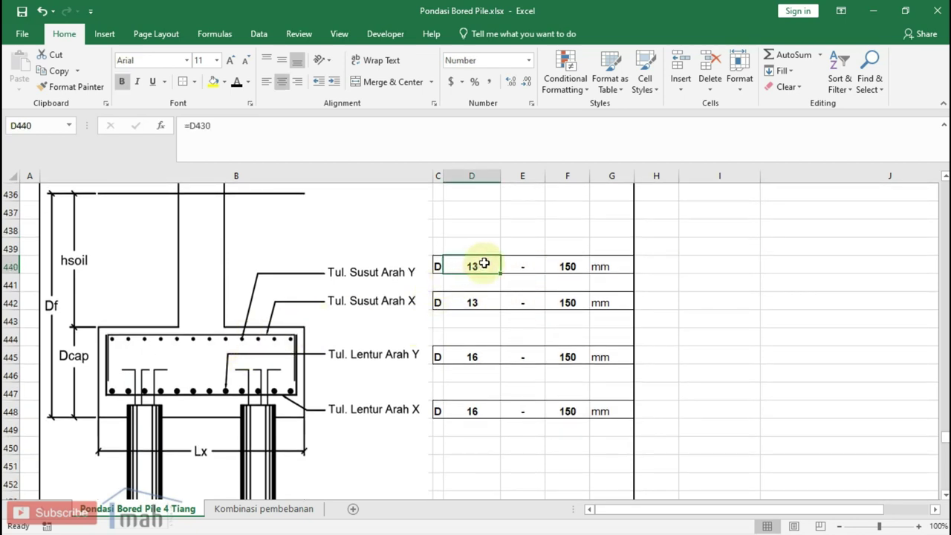
pyautogui.click(570, 261)
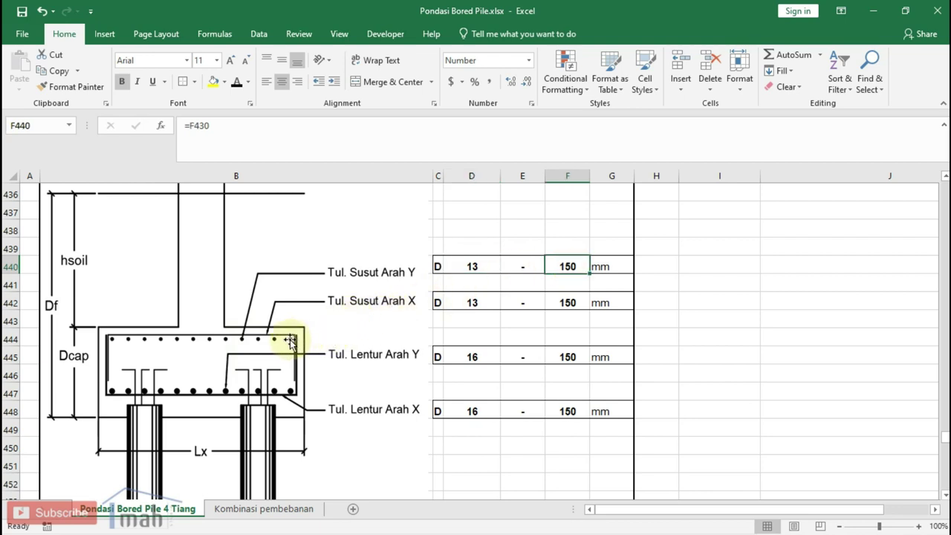
pyautogui.click(471, 303)
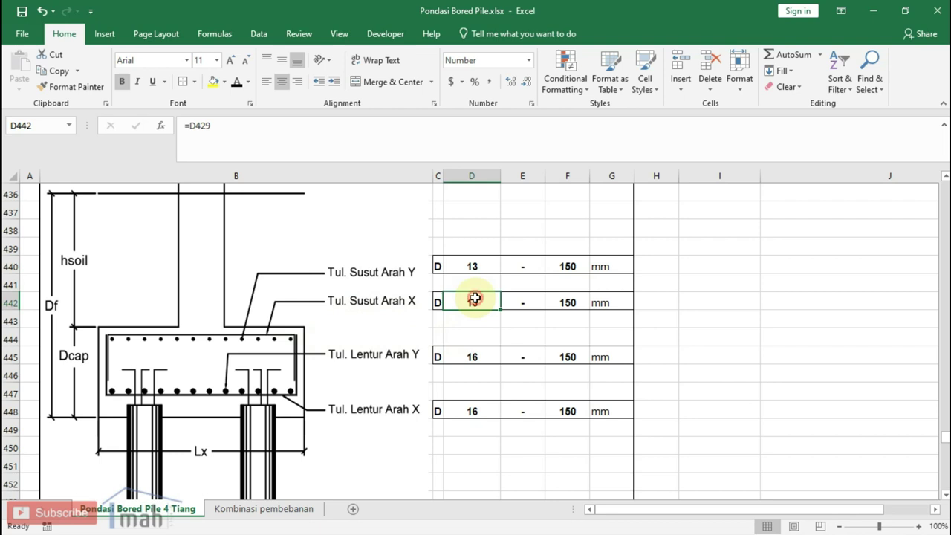
pyautogui.click(573, 301)
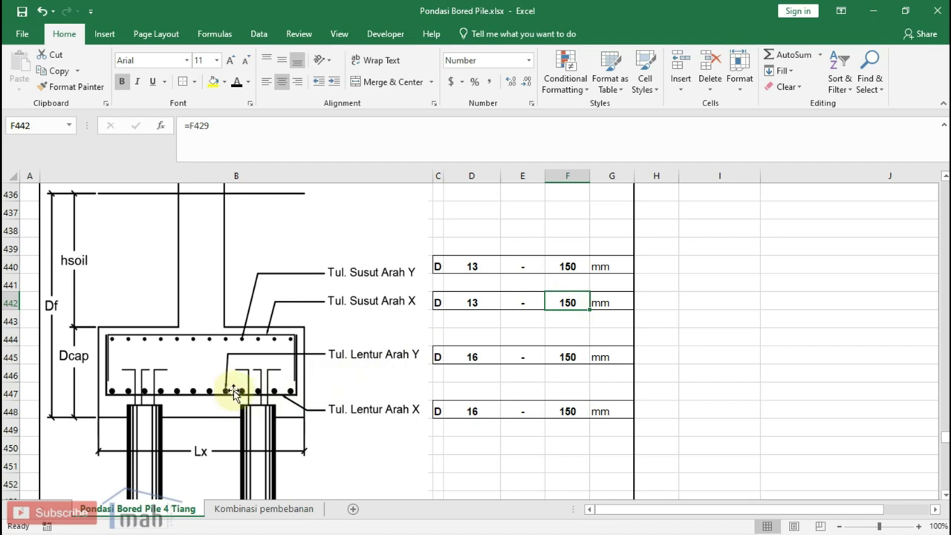
# Step: Verify the flexural bar entries link to D16 at 150 mm, then reach section C's bored pile reinforcement
pyautogui.click(475, 356)
pyautogui.click(549, 355)
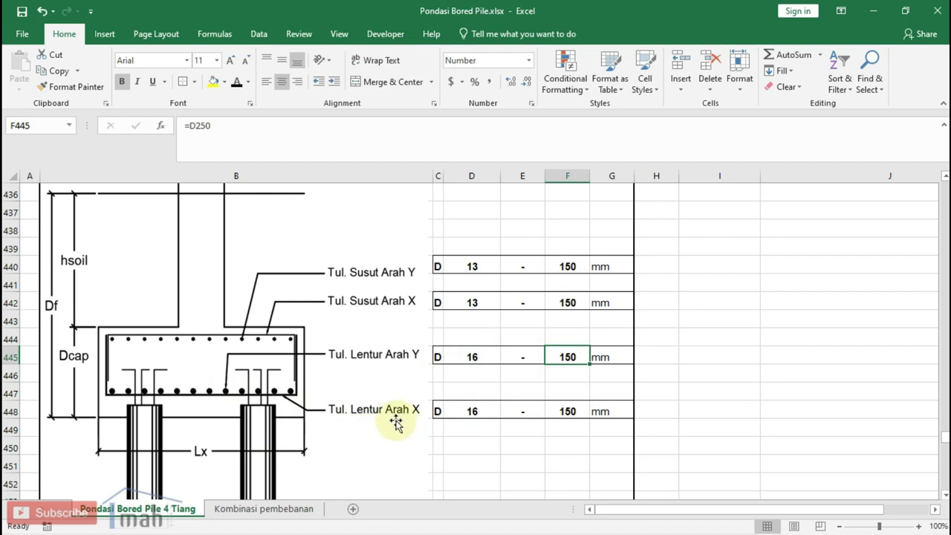
pyautogui.click(481, 412)
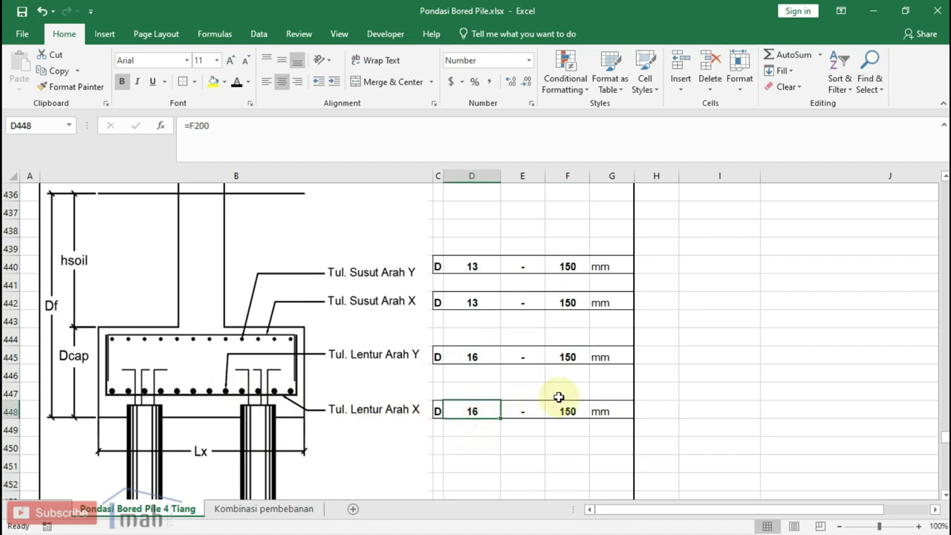
pyautogui.scroll(-1, 557, 394)
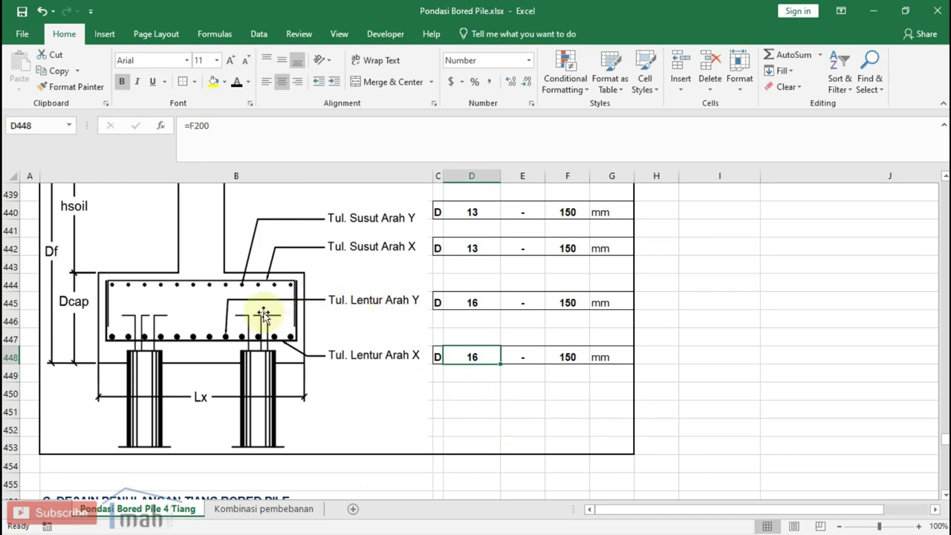
pyautogui.scroll(3, 350, 346)
pyautogui.scroll(-2, 351, 348)
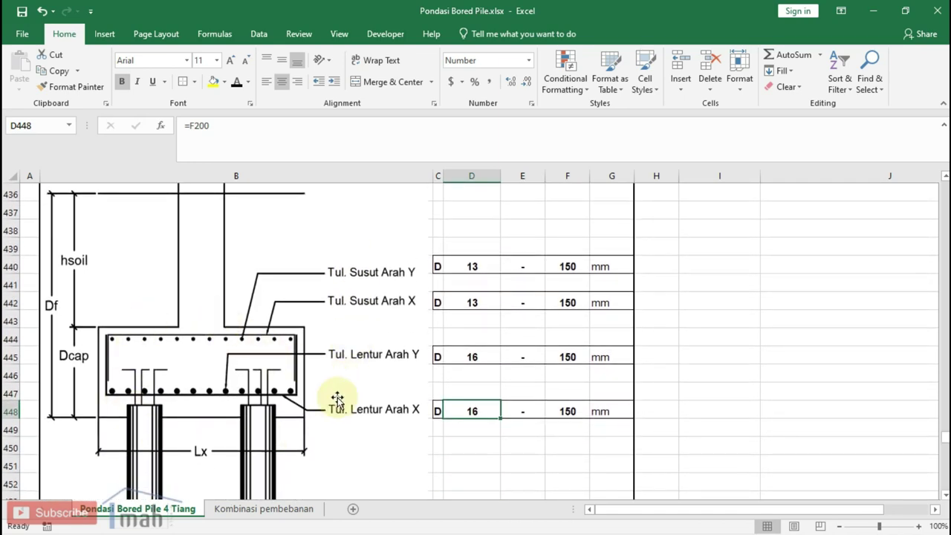
pyautogui.scroll(2, 296, 372)
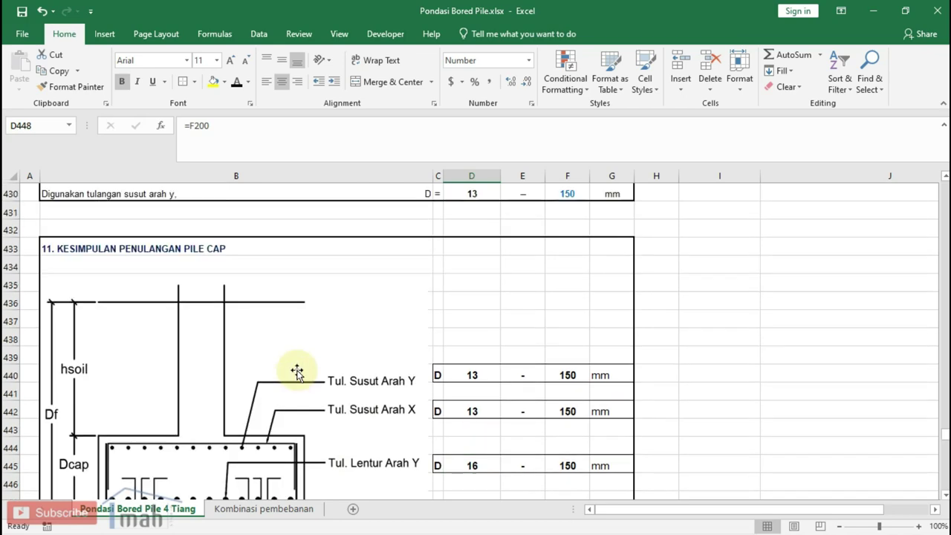
pyautogui.scroll(-3, 296, 372)
pyautogui.scroll(-3, 293, 370)
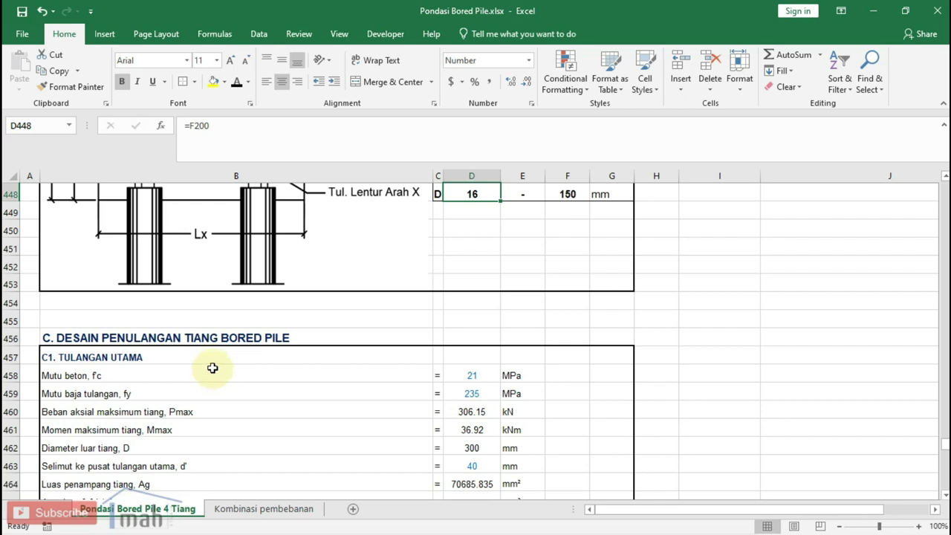
pyautogui.scroll(-1, 213, 366)
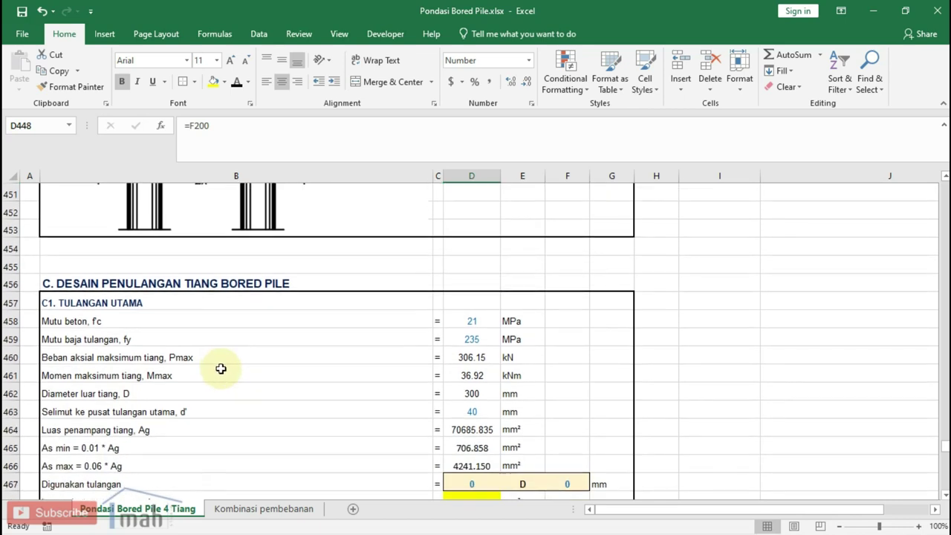
pyautogui.click(125, 321)
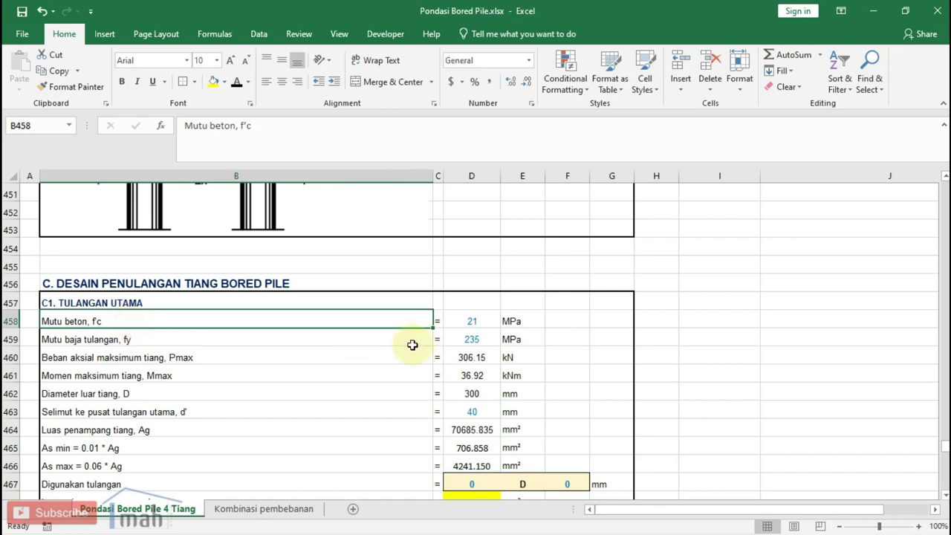
pyautogui.click(485, 322)
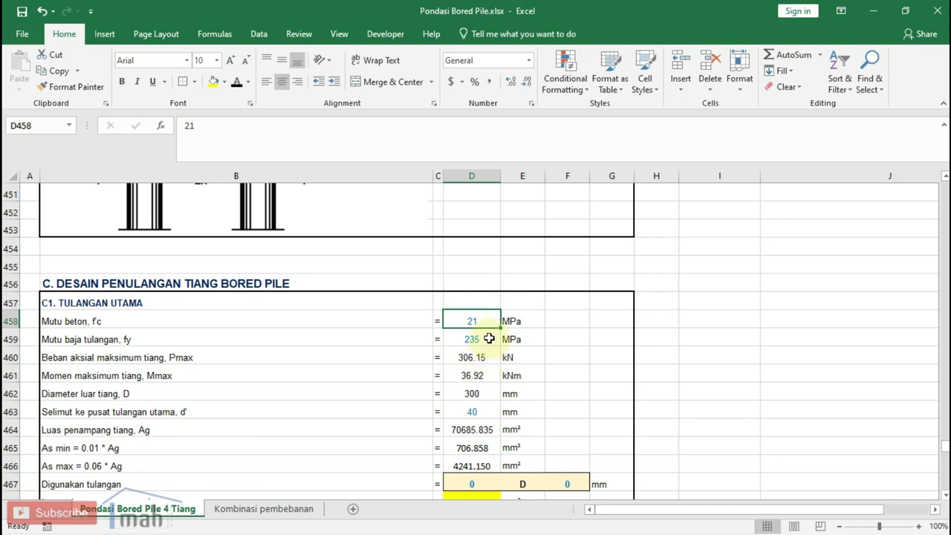
pyautogui.click(489, 338)
pyautogui.click(486, 355)
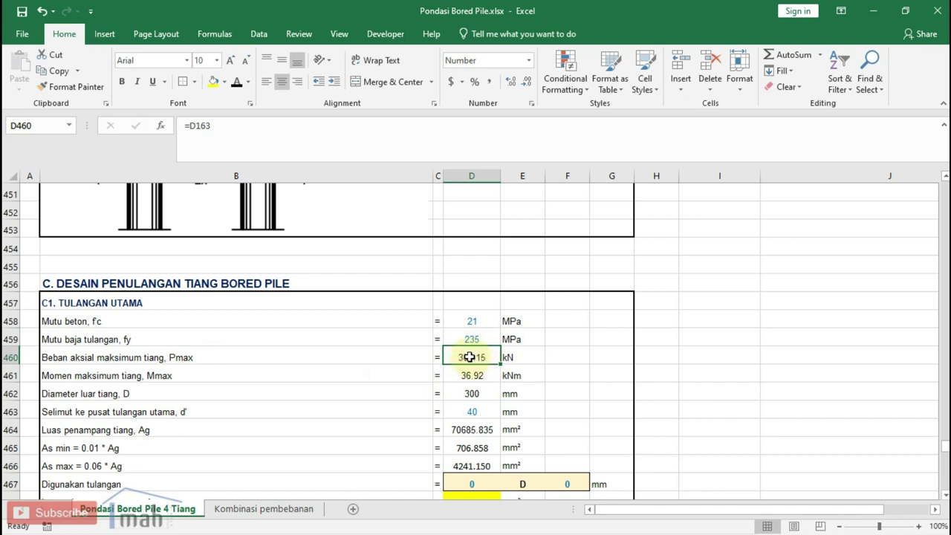
pyautogui.doubleClick(470, 358)
pyautogui.press('Escape')
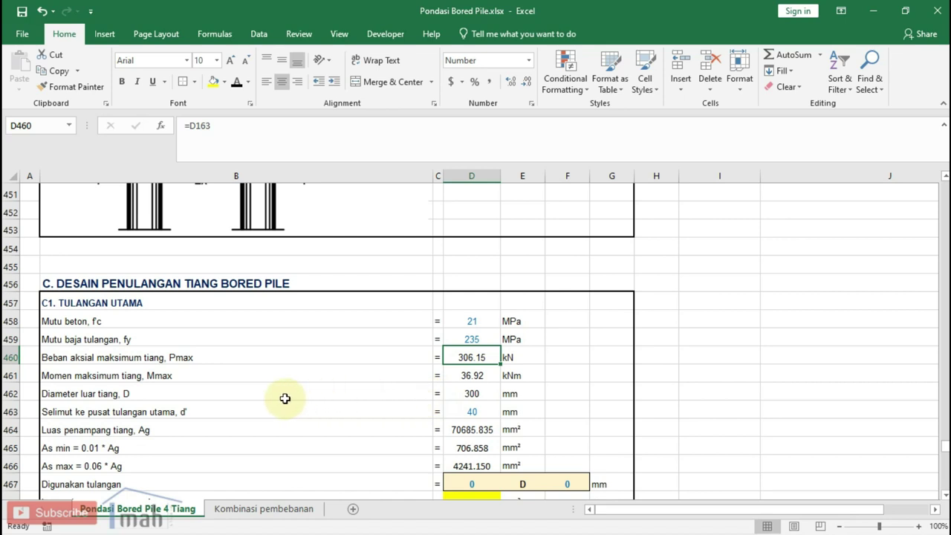
pyautogui.click(485, 377)
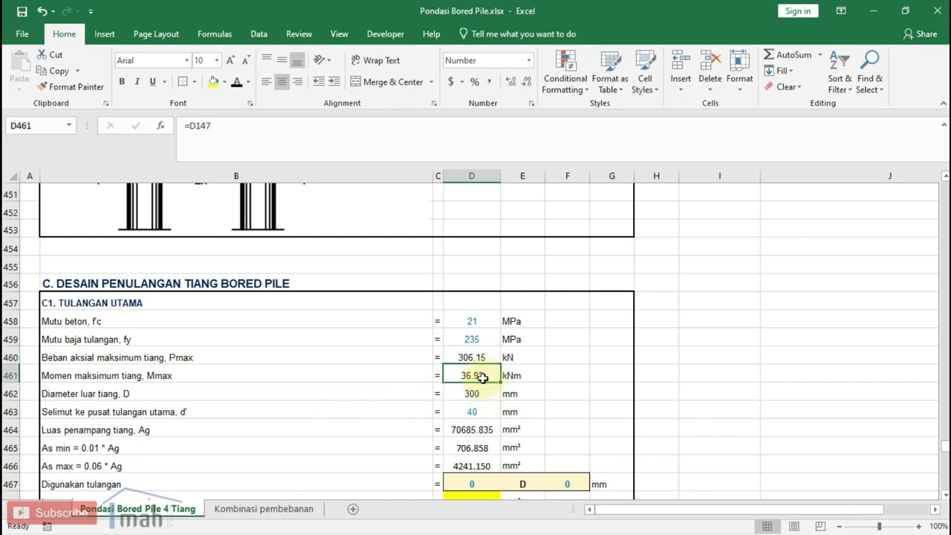
pyautogui.click(482, 392)
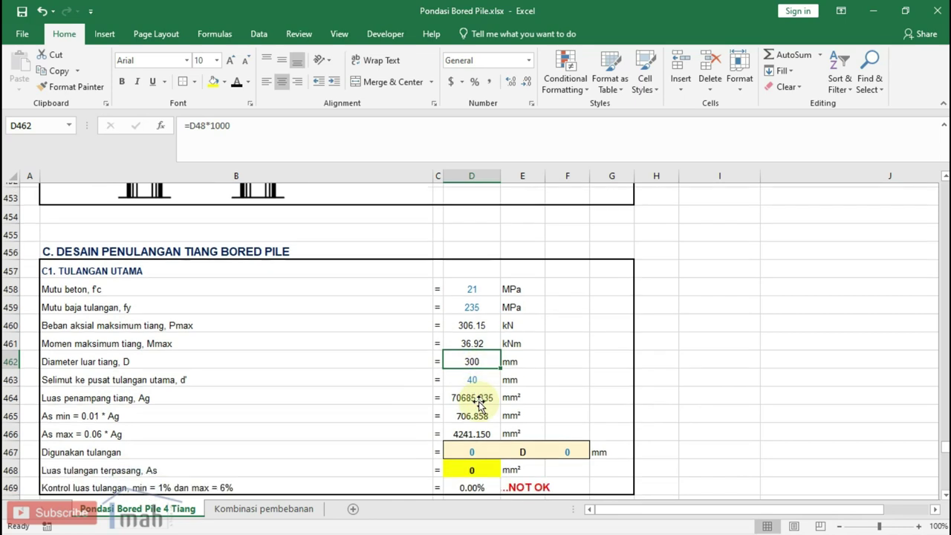
pyautogui.scroll(-1, 479, 397)
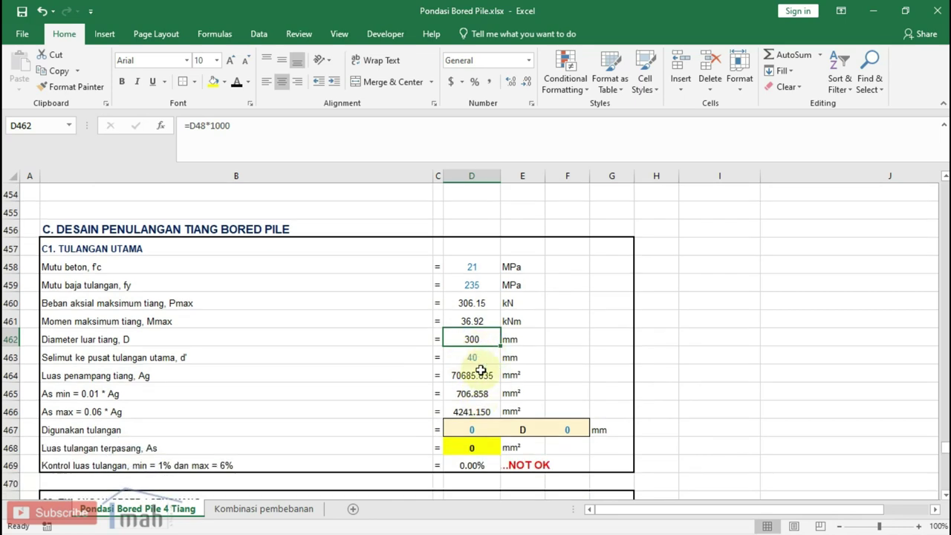
pyautogui.click(479, 360)
pyautogui.scroll(-1, 483, 358)
pyautogui.scroll(-1, 482, 357)
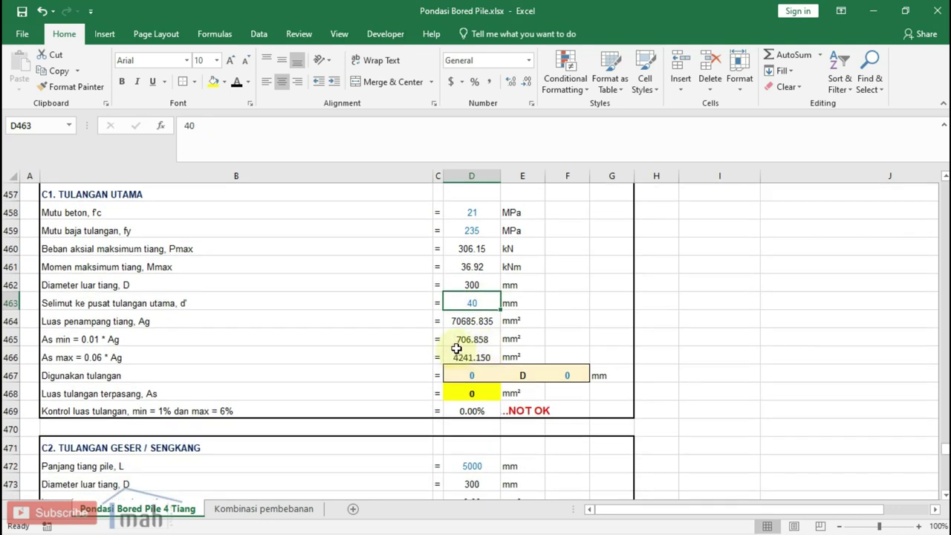
pyautogui.click(476, 321)
pyautogui.doubleClick(475, 321)
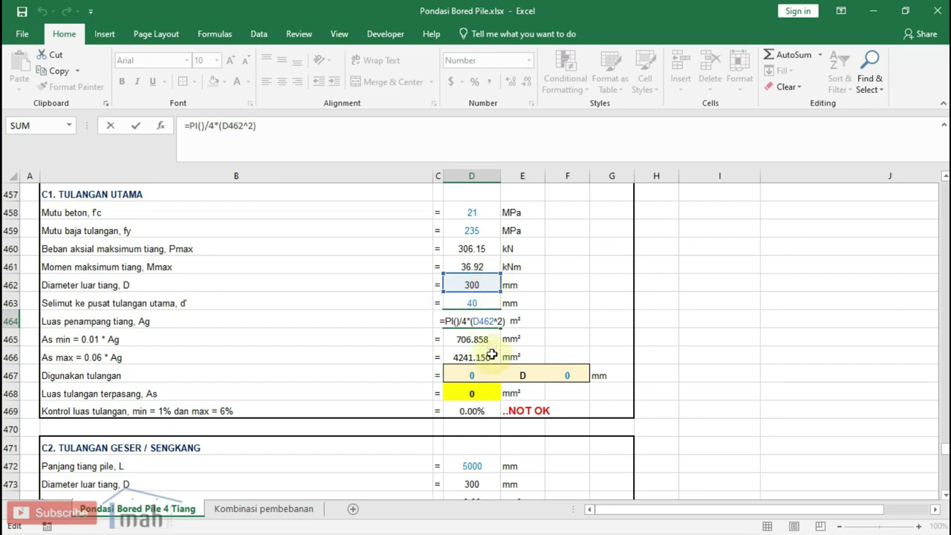
pyautogui.press('Escape')
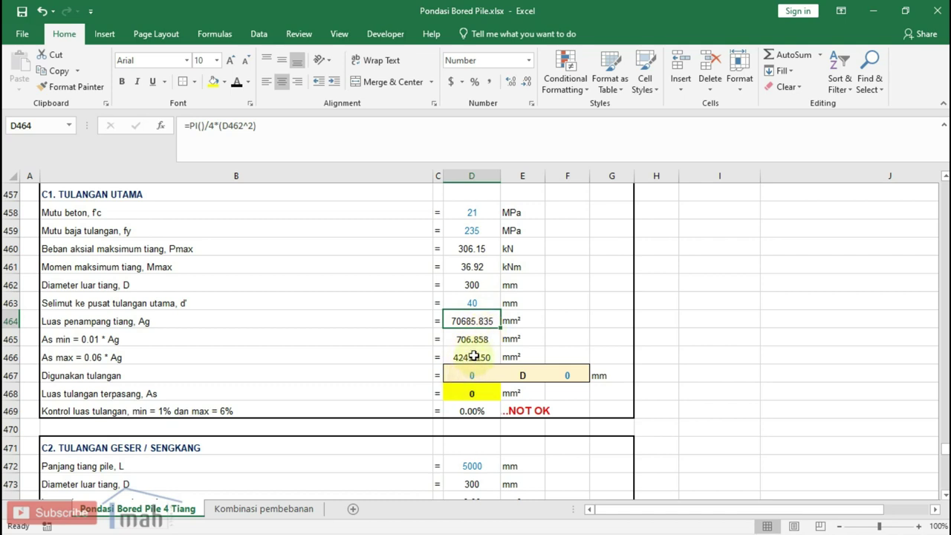
pyautogui.doubleClick(482, 321)
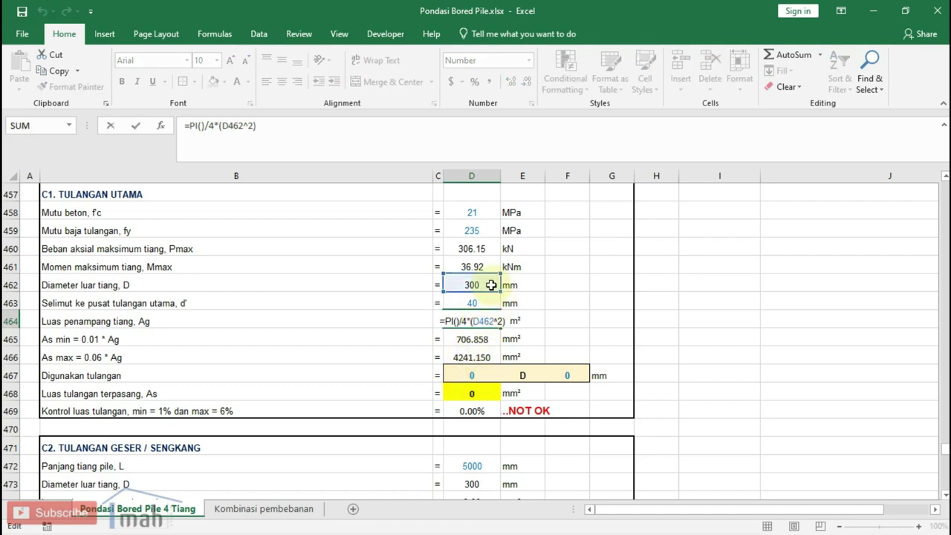
pyautogui.press('Escape')
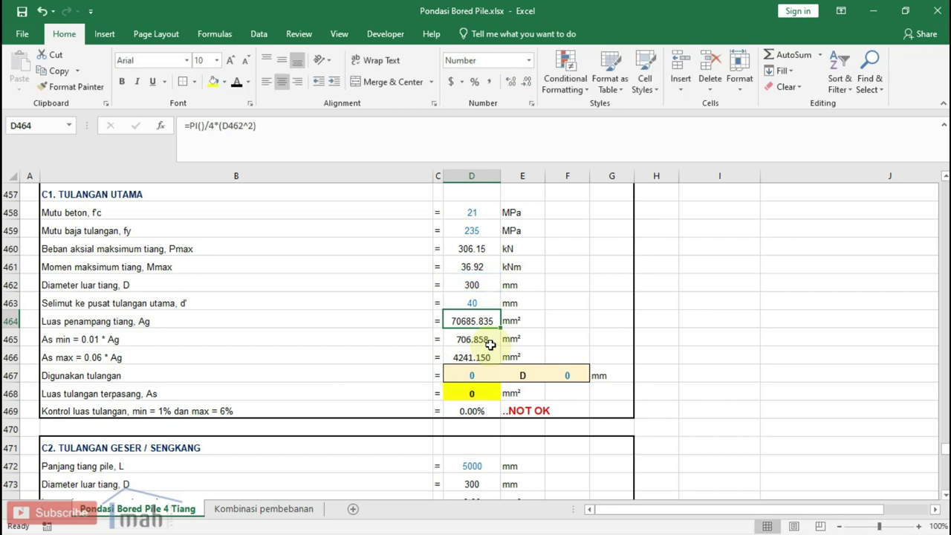
pyautogui.click(488, 339)
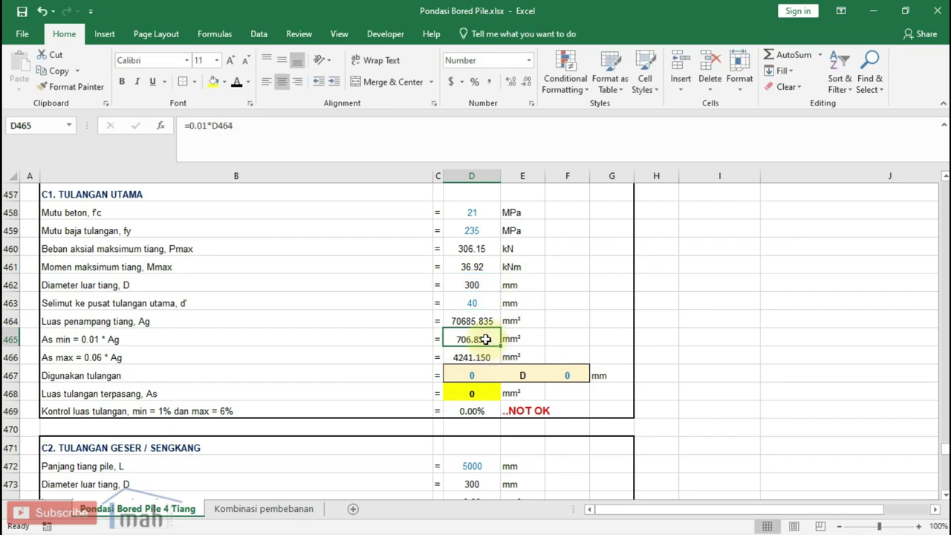
pyautogui.doubleClick(482, 339)
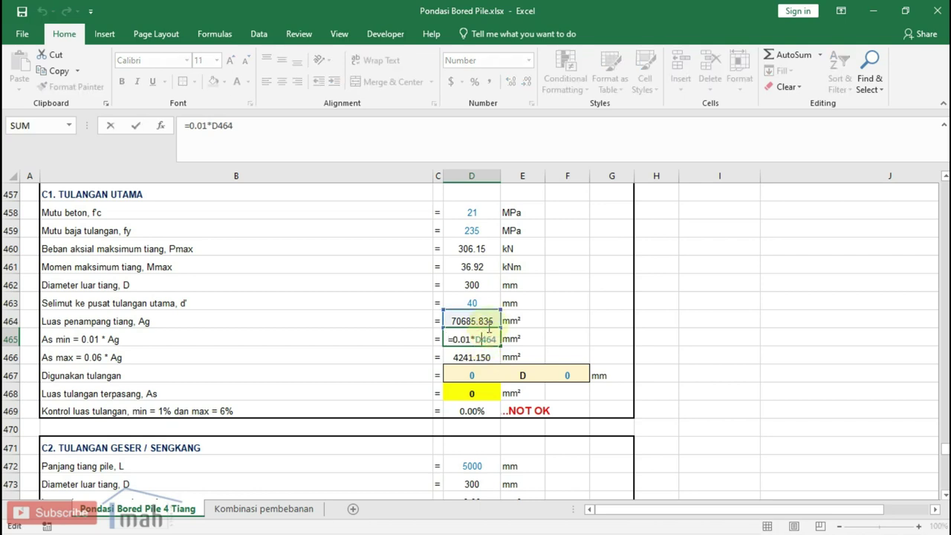
pyautogui.press('Escape')
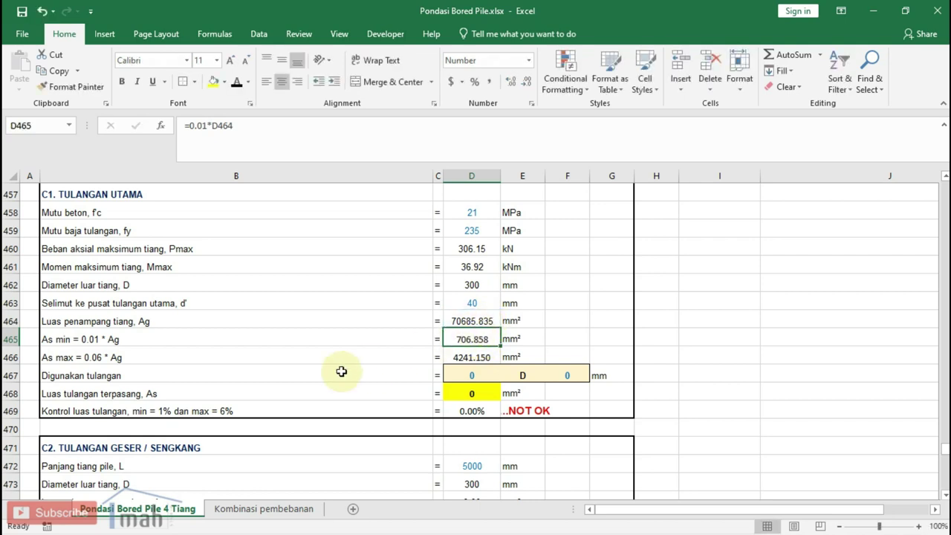
pyautogui.click(486, 354)
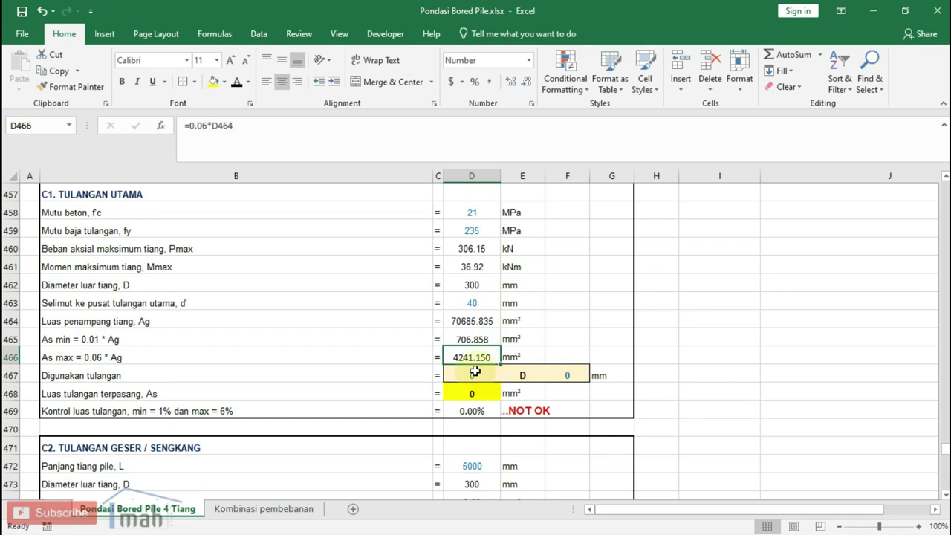
pyautogui.click(474, 370)
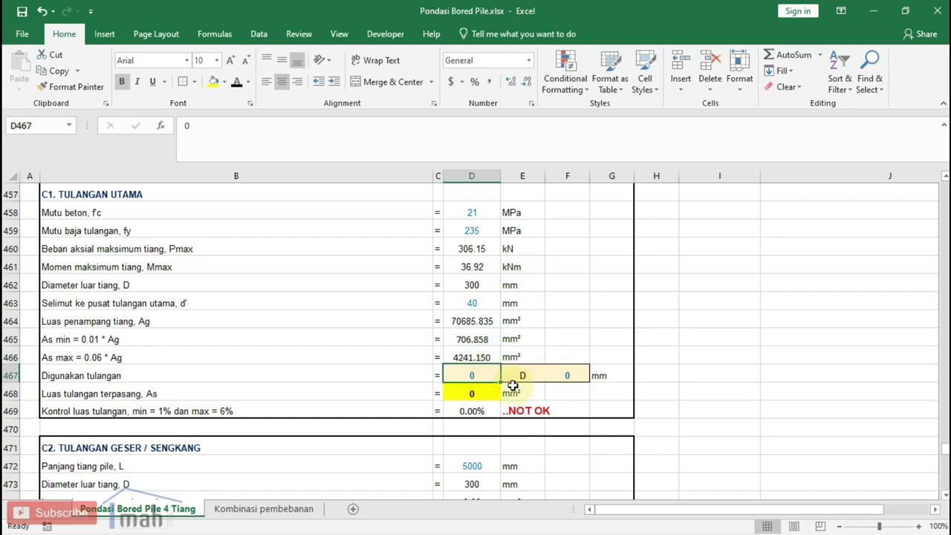
# Step: Set the bar diameter to 13 mm and the bar count to 7, giving As = 929 mm² (1.31%, OK)
pyautogui.write('7')
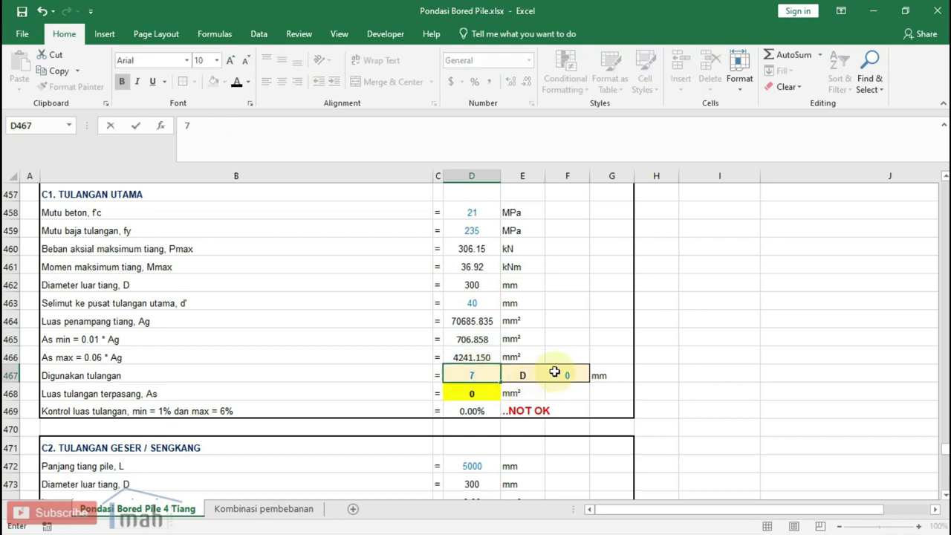
pyautogui.press('Escape')
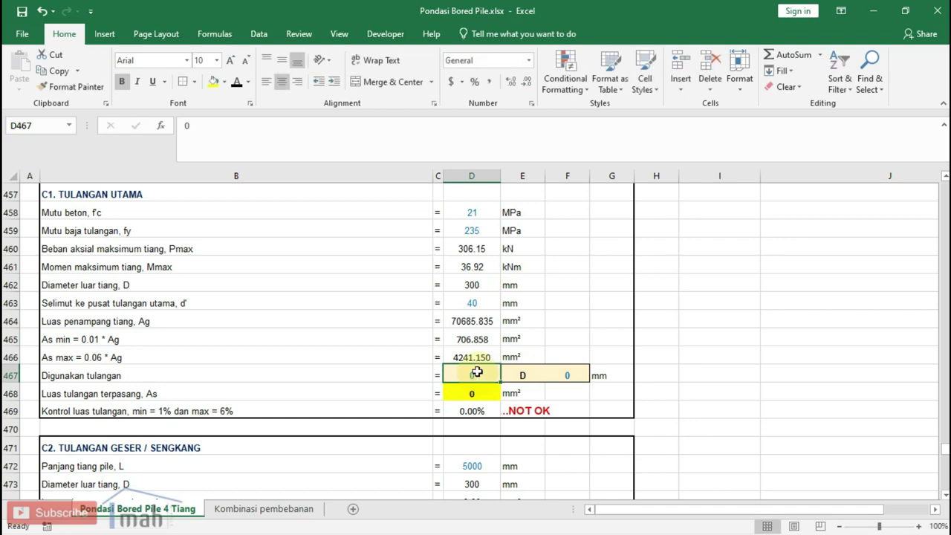
pyautogui.write('5')
pyautogui.click(556, 373)
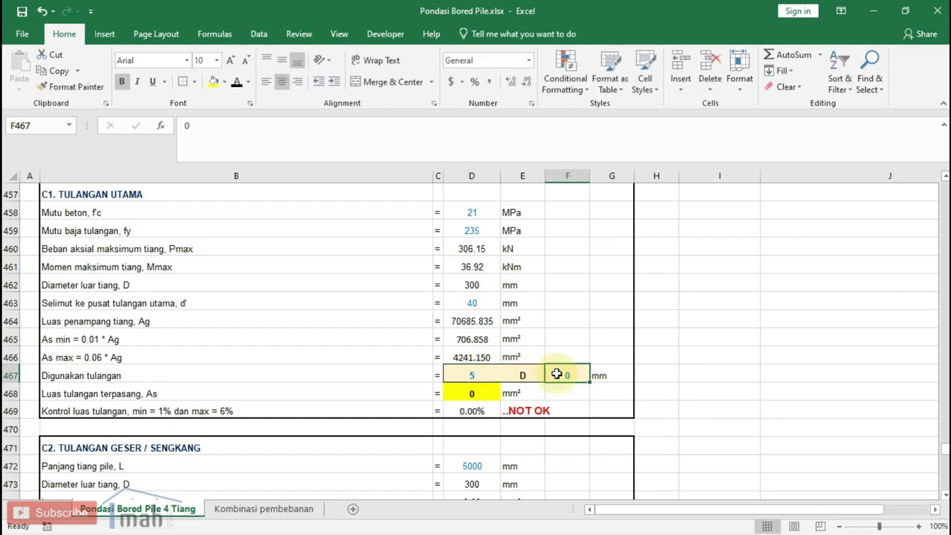
pyautogui.write('13')
pyautogui.click(777, 375)
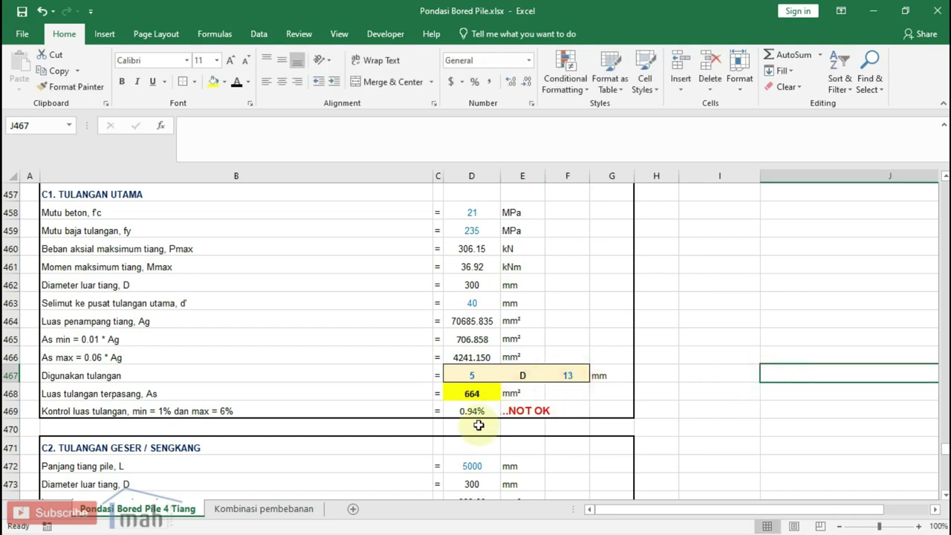
pyautogui.click(477, 374)
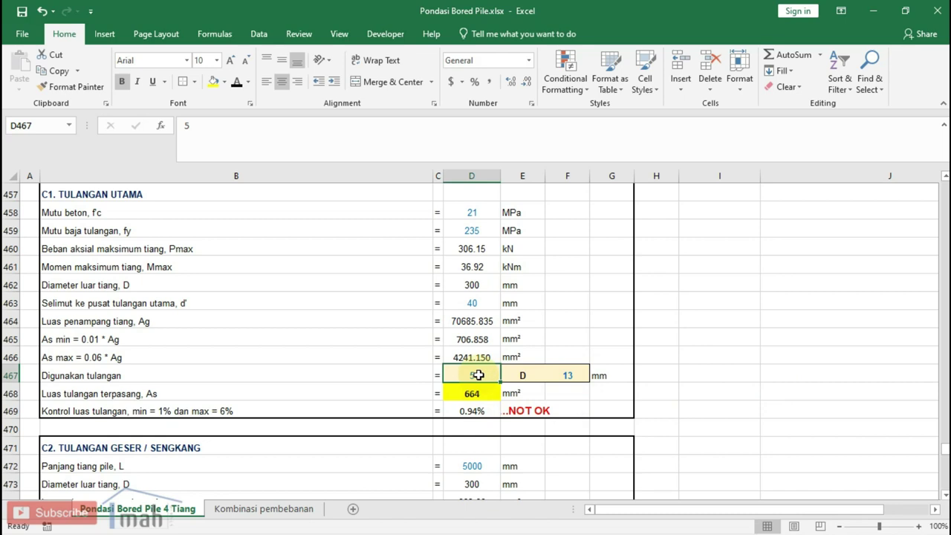
pyautogui.write('7')
pyautogui.click(576, 336)
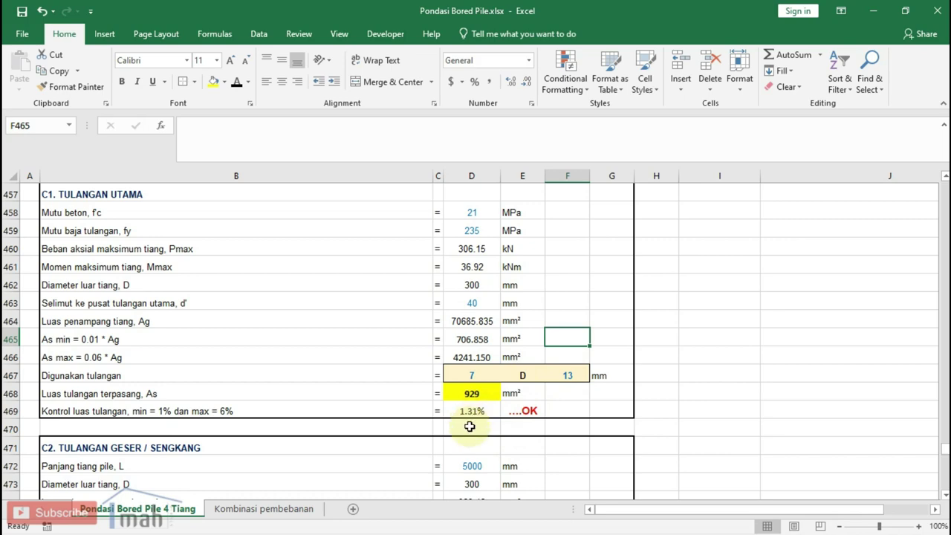
pyautogui.scroll(-1, 513, 401)
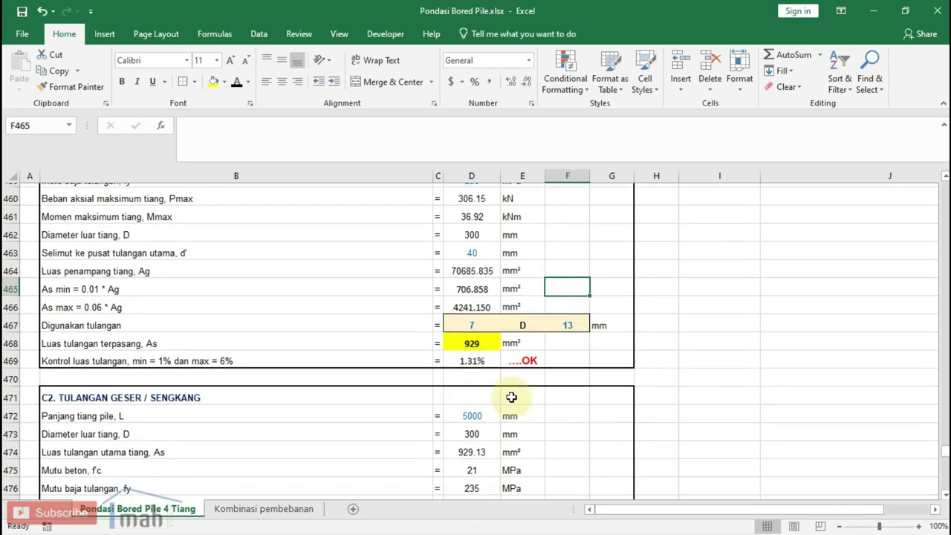
pyautogui.scroll(2, 511, 396)
pyautogui.scroll(-2, 510, 396)
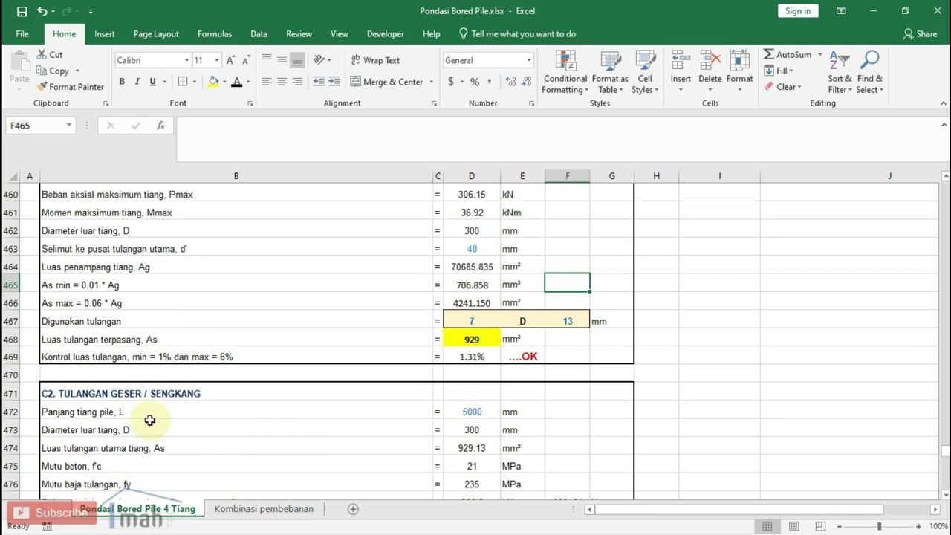
pyautogui.scroll(-1, 154, 415)
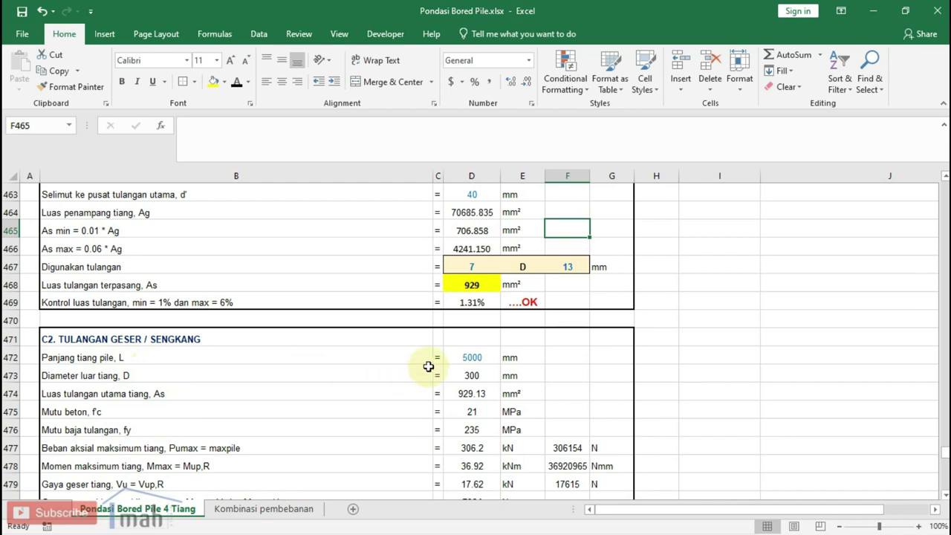
pyautogui.click(463, 356)
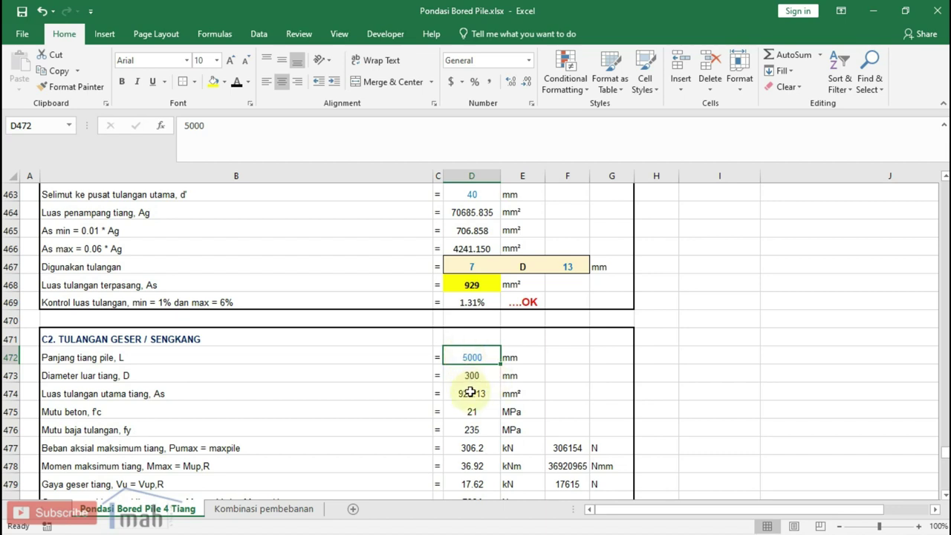
pyautogui.click(474, 375)
pyautogui.click(482, 393)
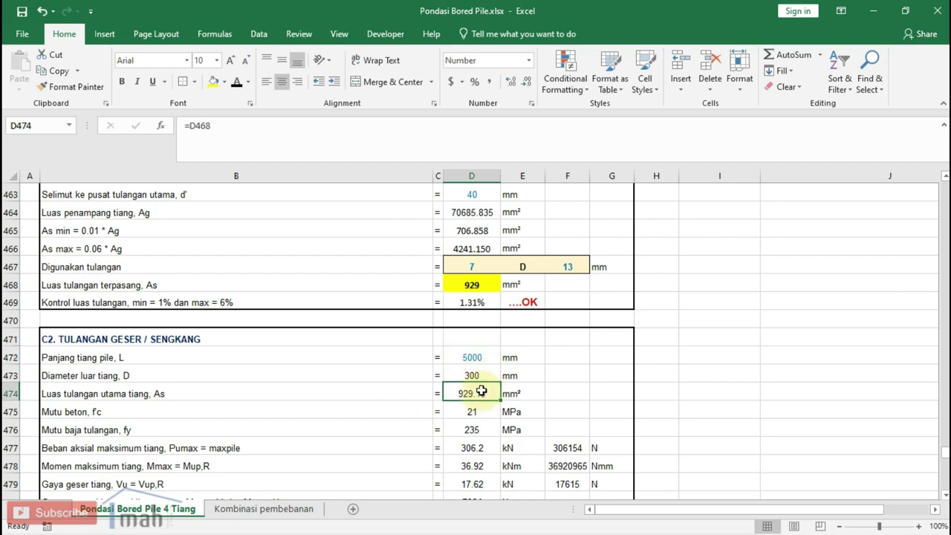
pyautogui.doubleClick(480, 392)
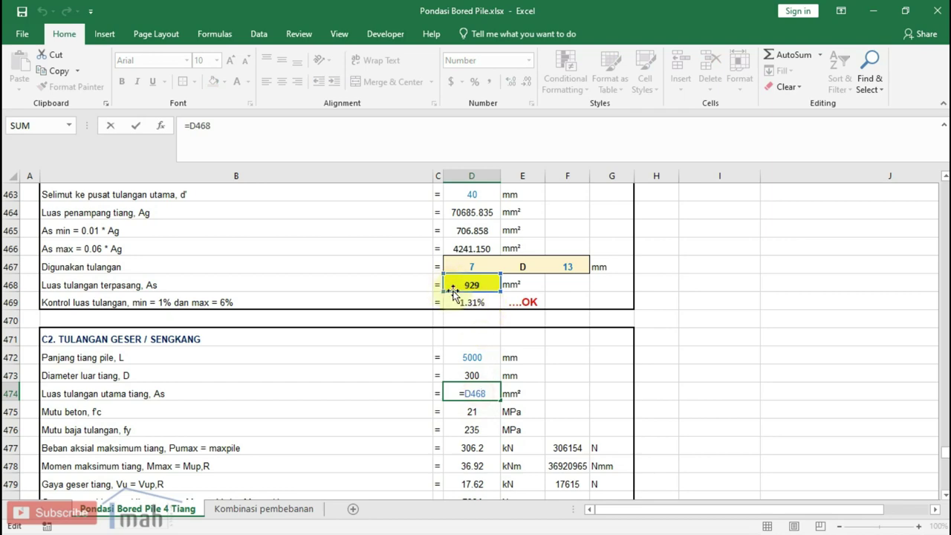
pyautogui.press('Escape')
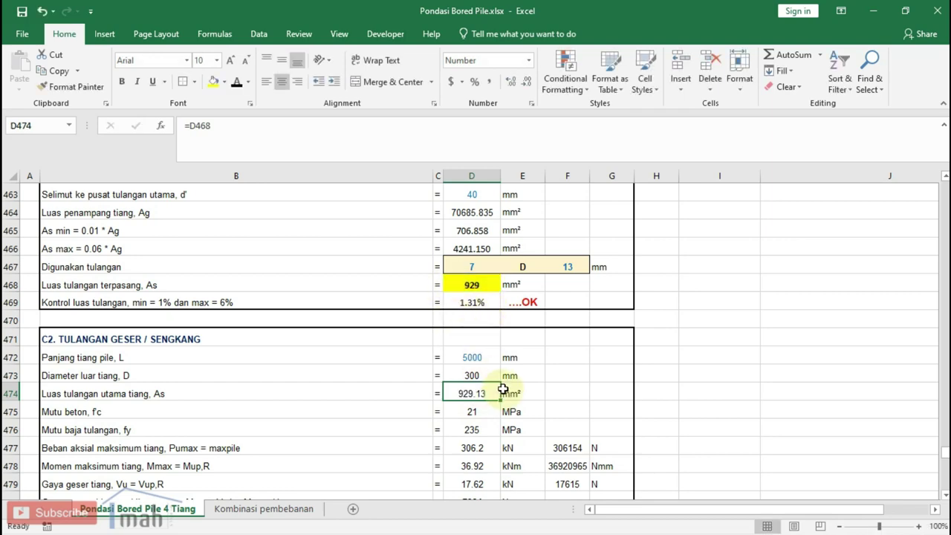
pyautogui.click(483, 405)
pyautogui.scroll(-1, 482, 407)
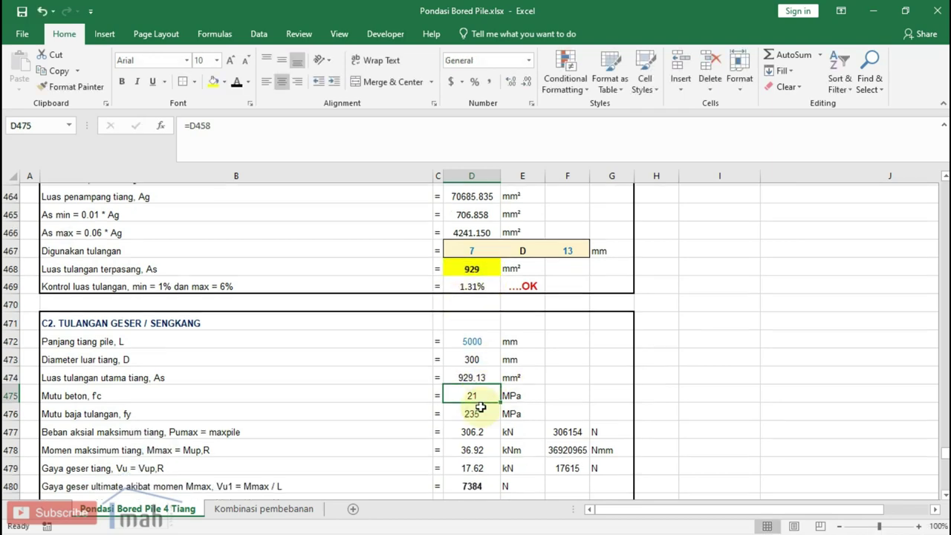
pyautogui.click(483, 374)
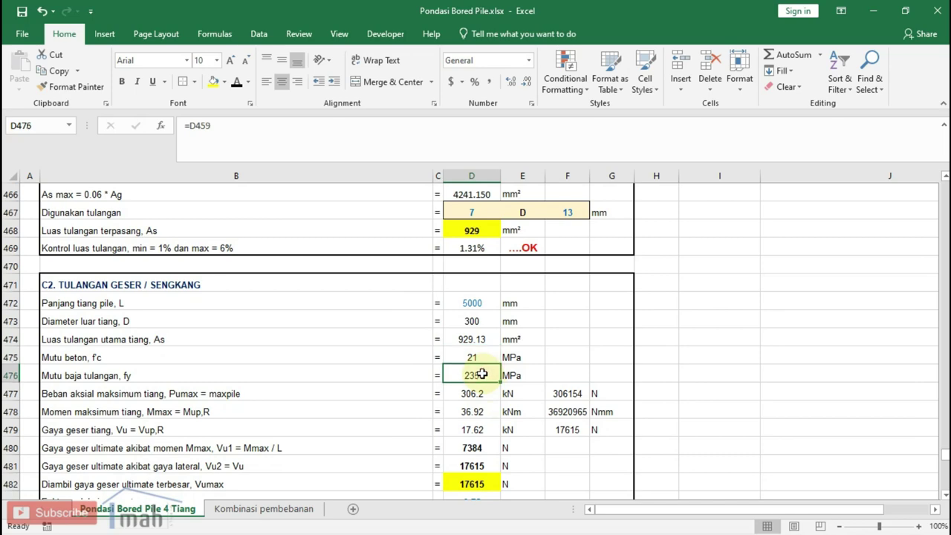
pyautogui.scroll(-1, 482, 374)
pyautogui.click(479, 339)
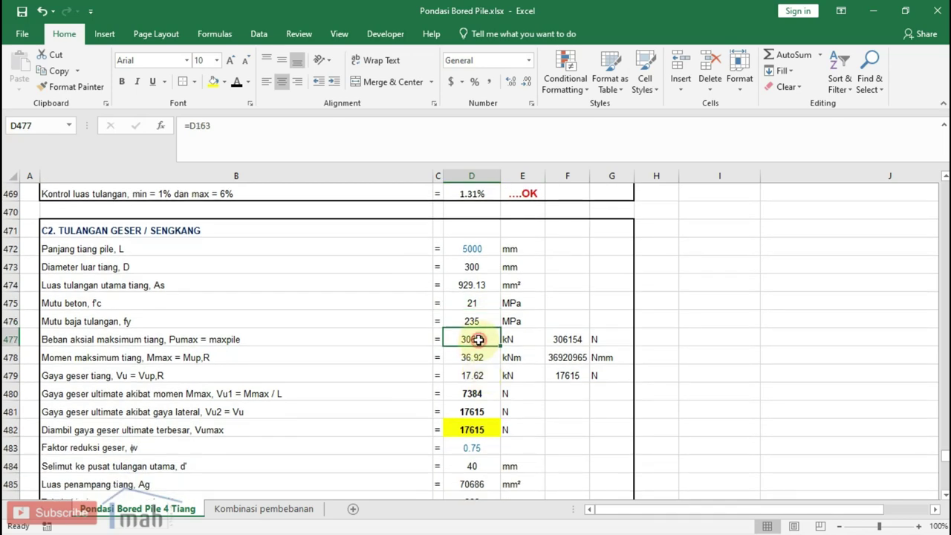
pyautogui.doubleClick(478, 340)
pyautogui.scroll(2, 483, 342)
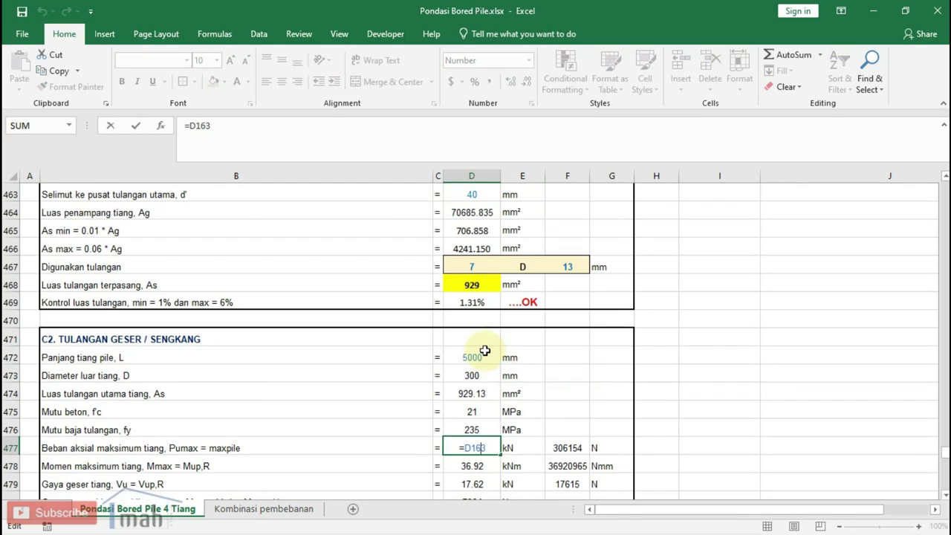
pyautogui.scroll(-2, 487, 343)
pyautogui.press('Escape')
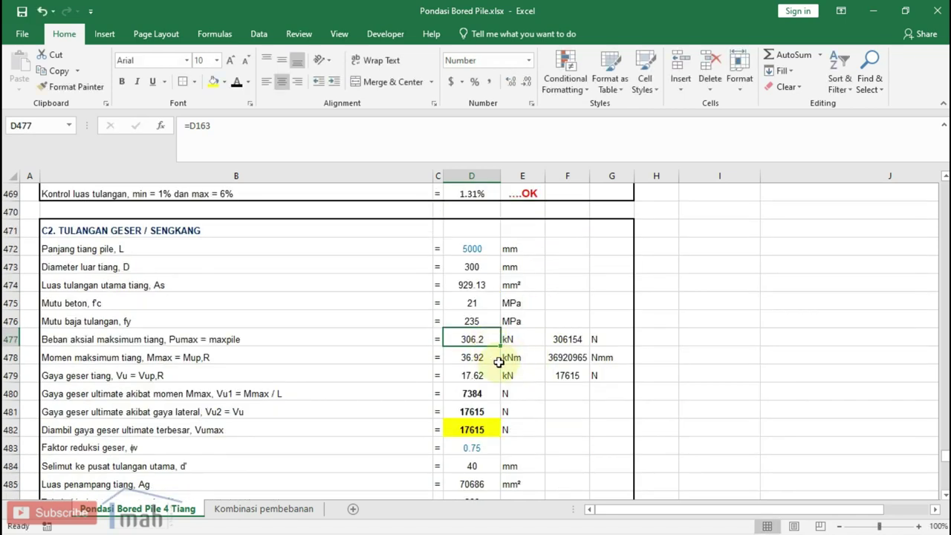
pyautogui.click(606, 338)
pyautogui.click(473, 357)
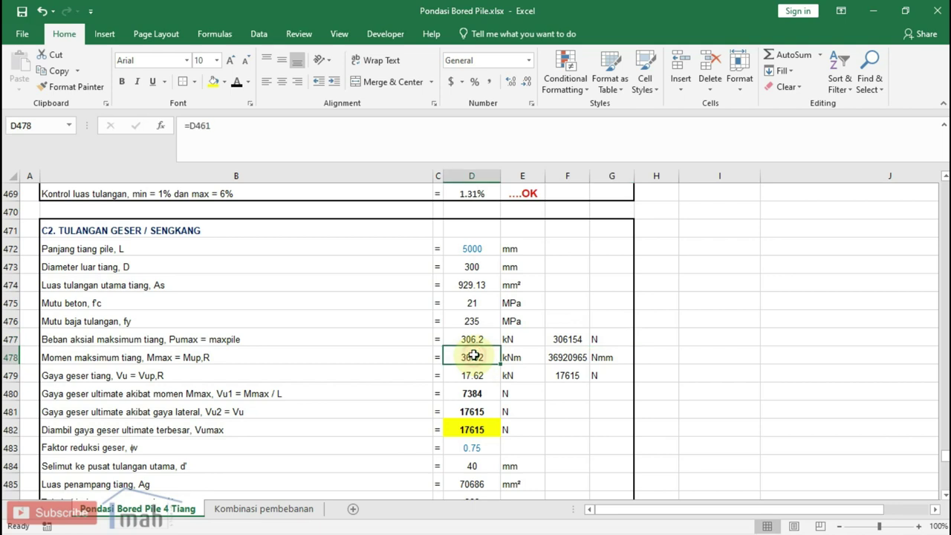
pyautogui.click(568, 357)
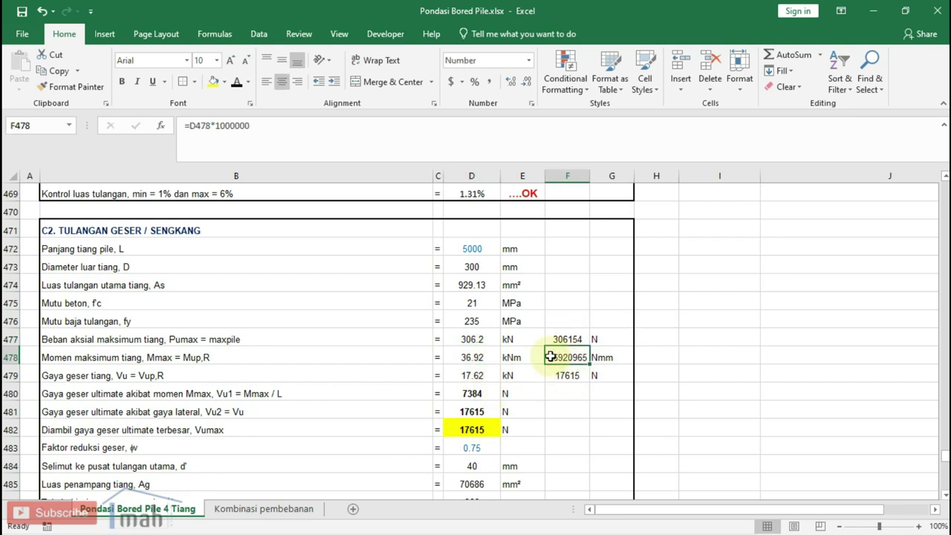
pyautogui.click(454, 376)
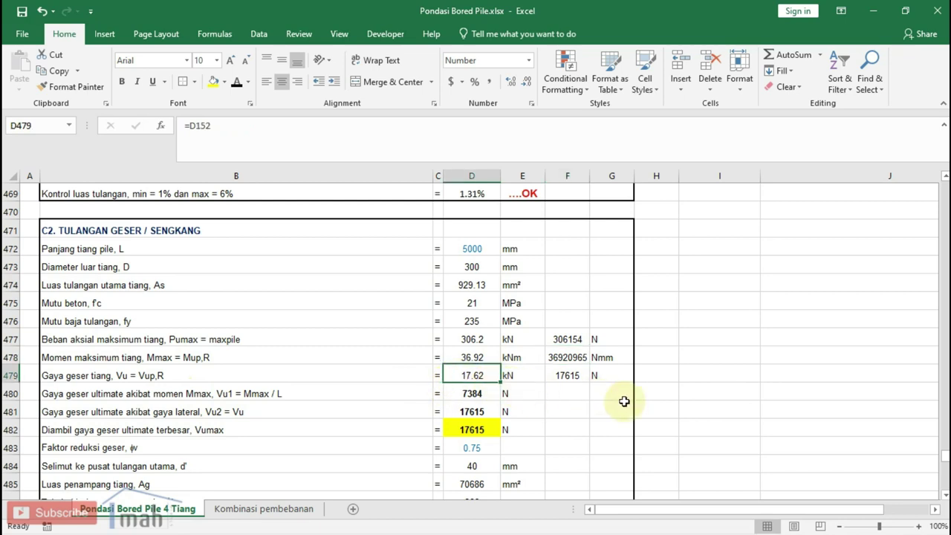
pyautogui.click(575, 376)
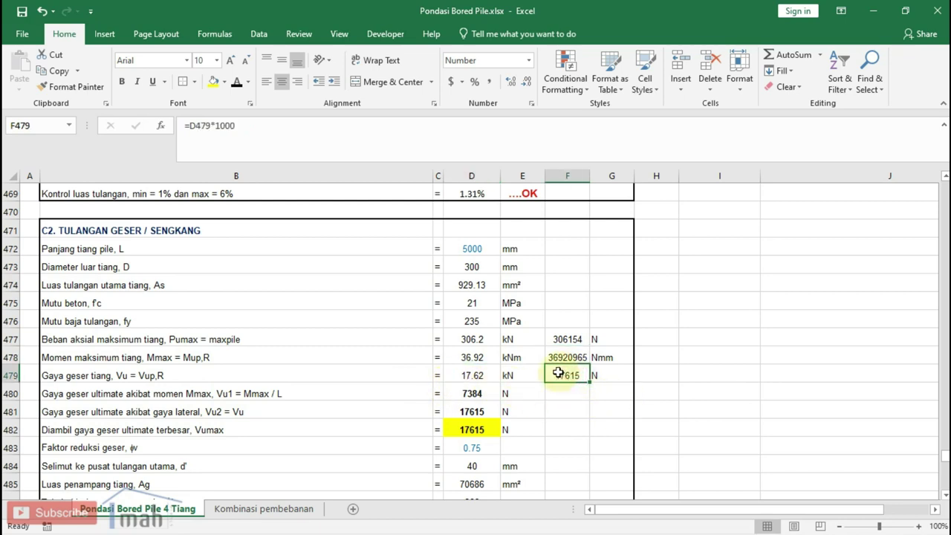
pyautogui.scroll(-1, 380, 395)
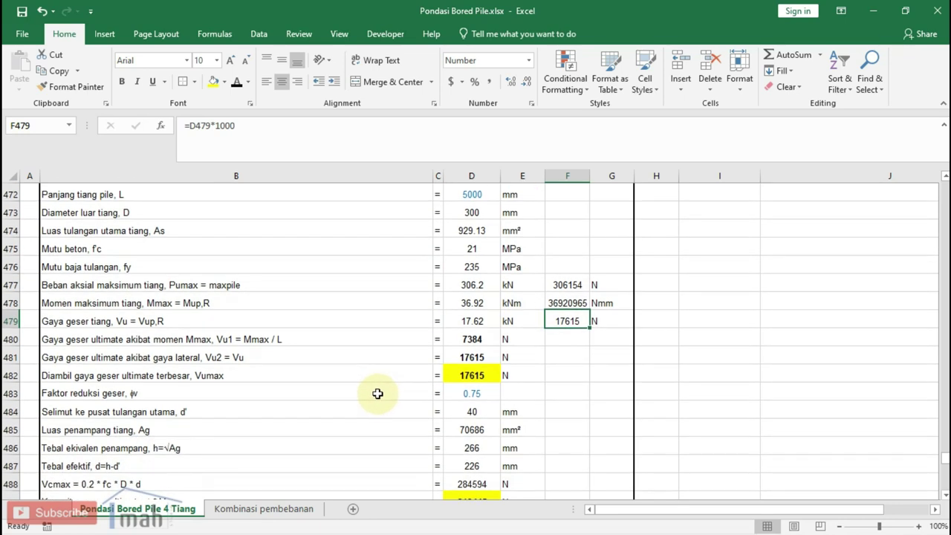
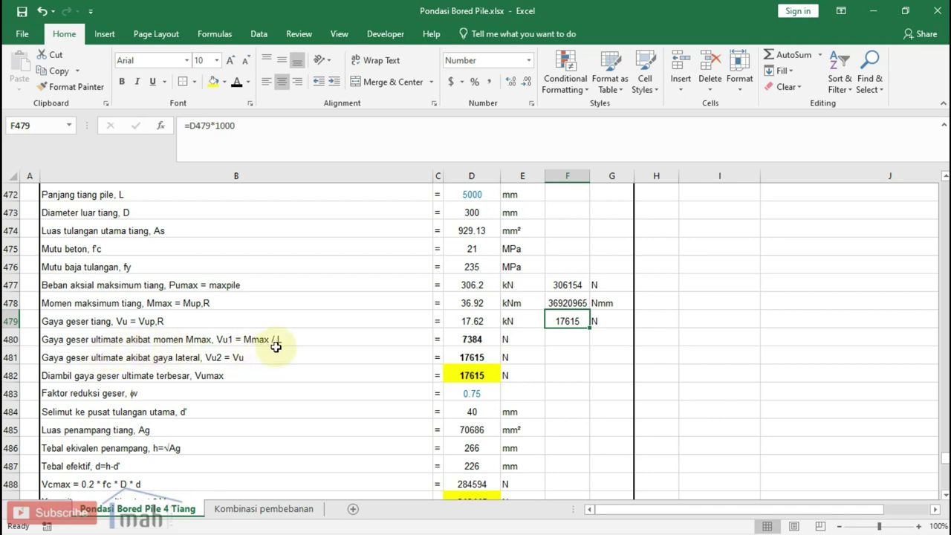
# Step: Review the moment-based shear formula in D480 and the lateral shear formula in D481
pyautogui.click(467, 338)
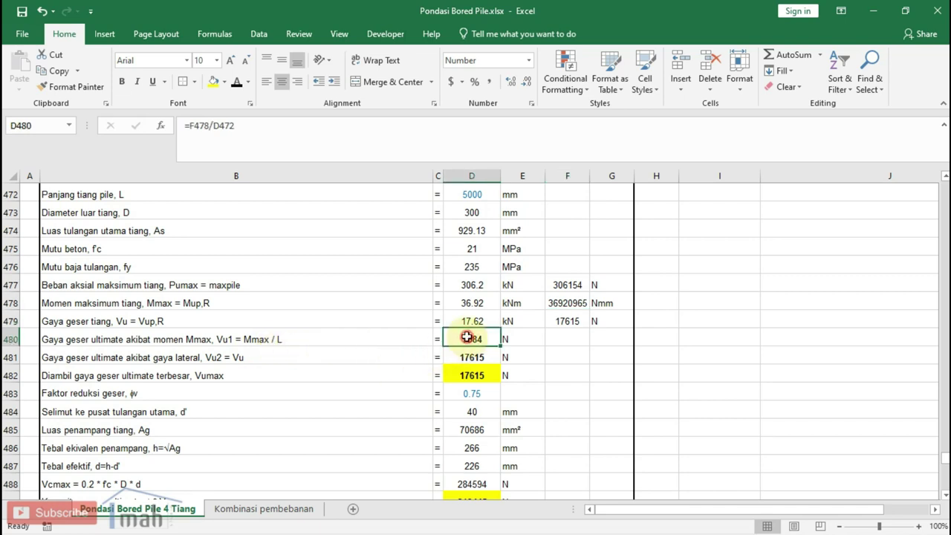
pyautogui.doubleClick(467, 339)
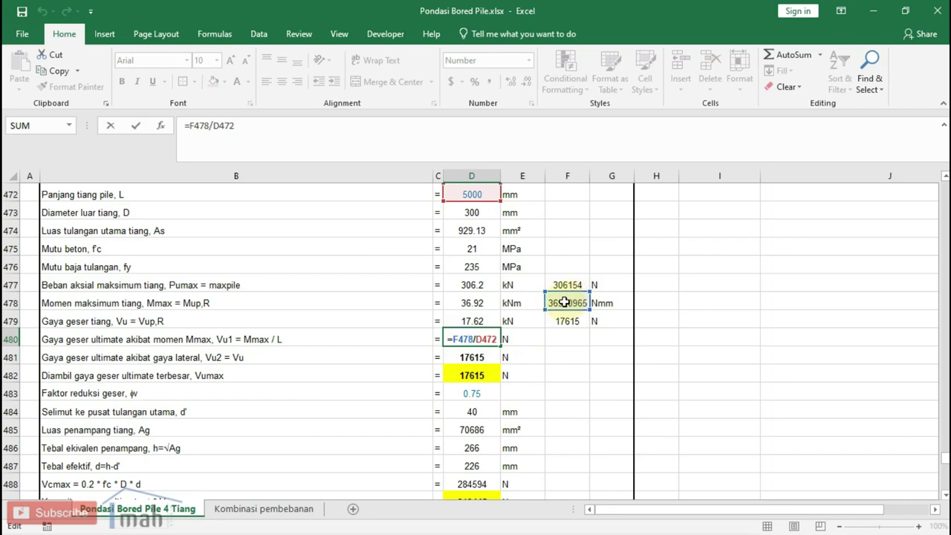
pyautogui.scroll(1, 595, 282)
pyautogui.scroll(-1, 480, 327)
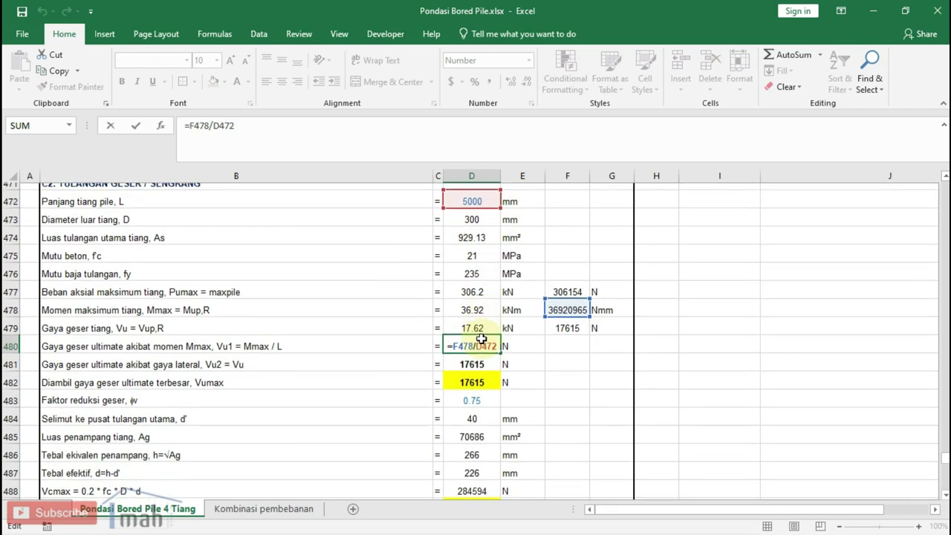
pyautogui.press('Escape')
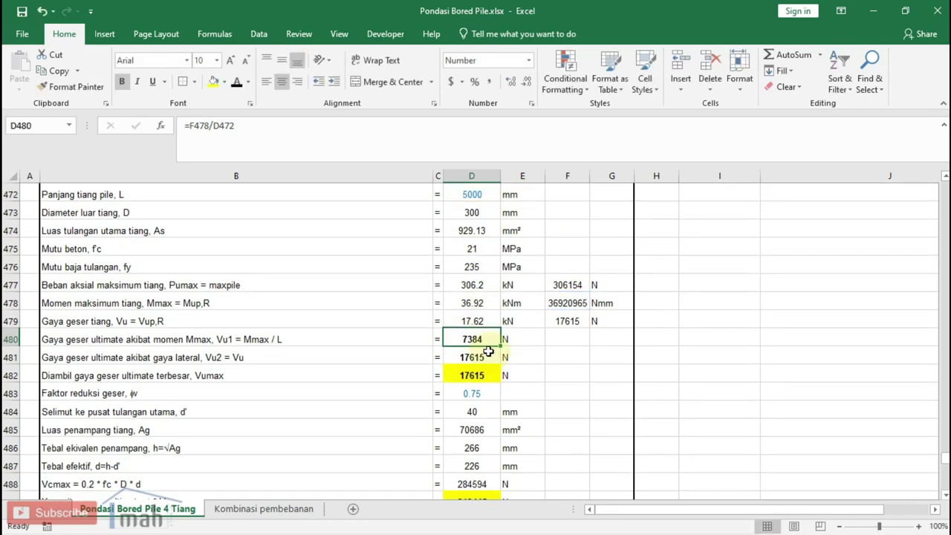
pyautogui.press('Down')
pyautogui.click(102, 358)
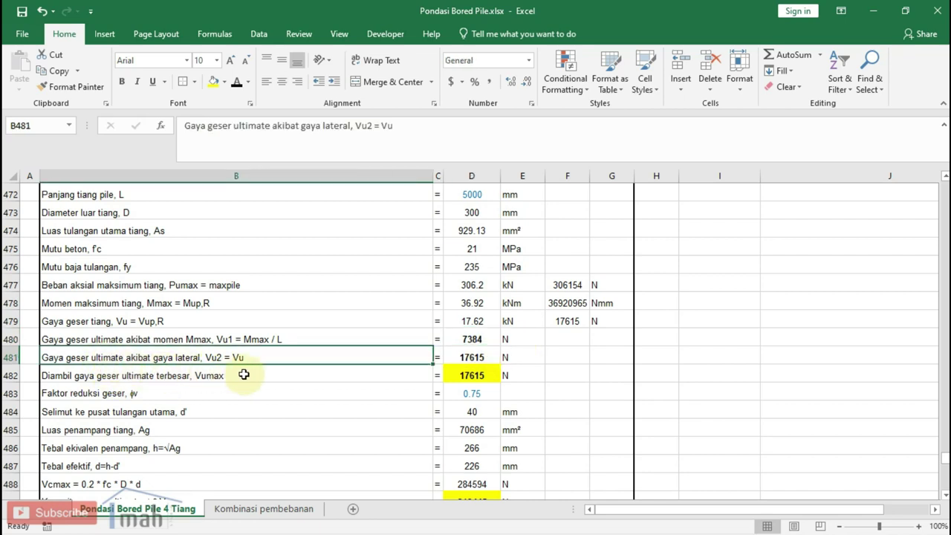
pyautogui.doubleClick(465, 351)
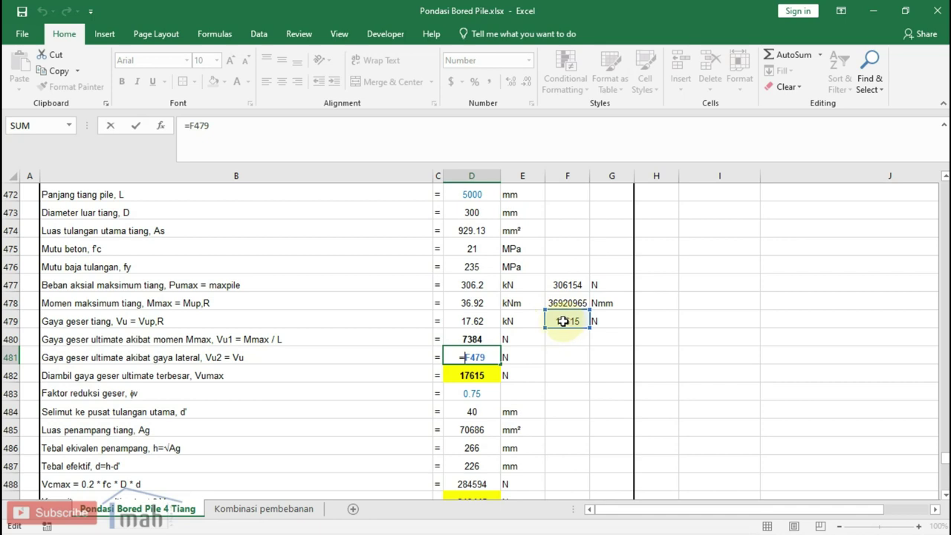
pyautogui.hotkey('ctrl', 'Return')
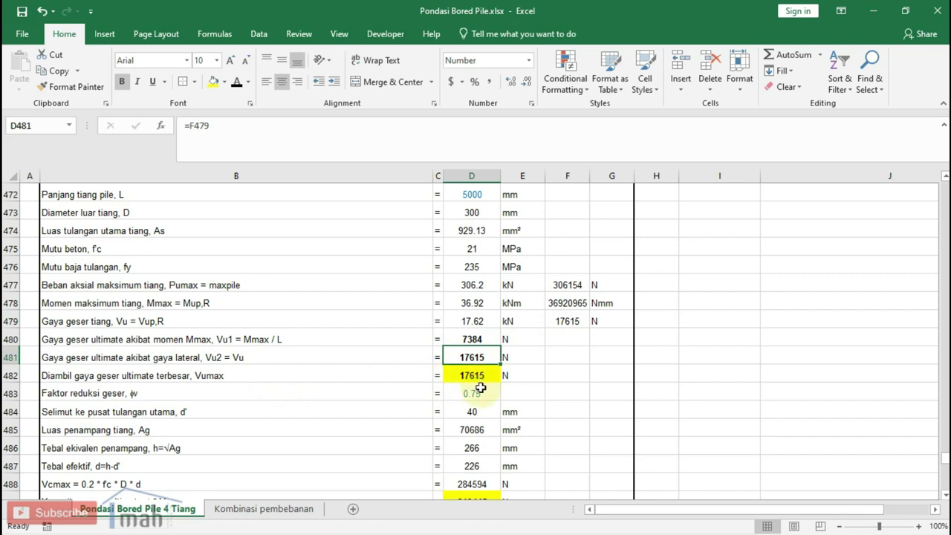
# Step: Check the larger-shear formula, the 0.75 reduction factor, the cover, the area and the D486 equivalent thickness
pyautogui.click(485, 373)
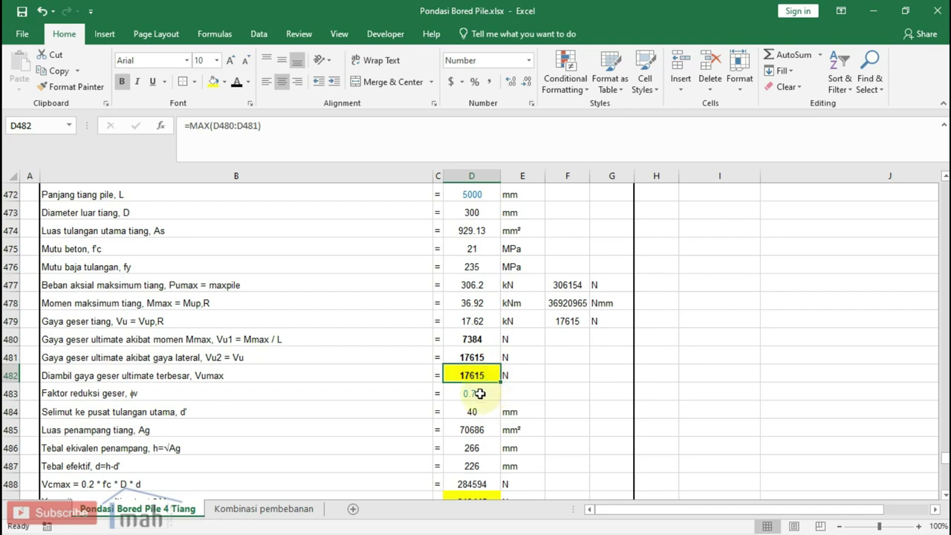
pyautogui.click(480, 394)
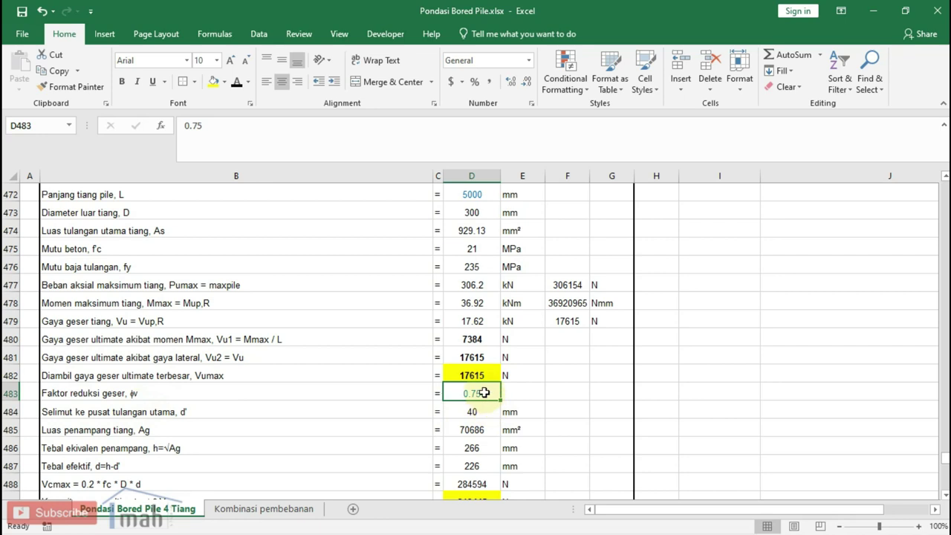
pyautogui.scroll(-1, 487, 387)
pyautogui.click(472, 356)
pyautogui.click(478, 376)
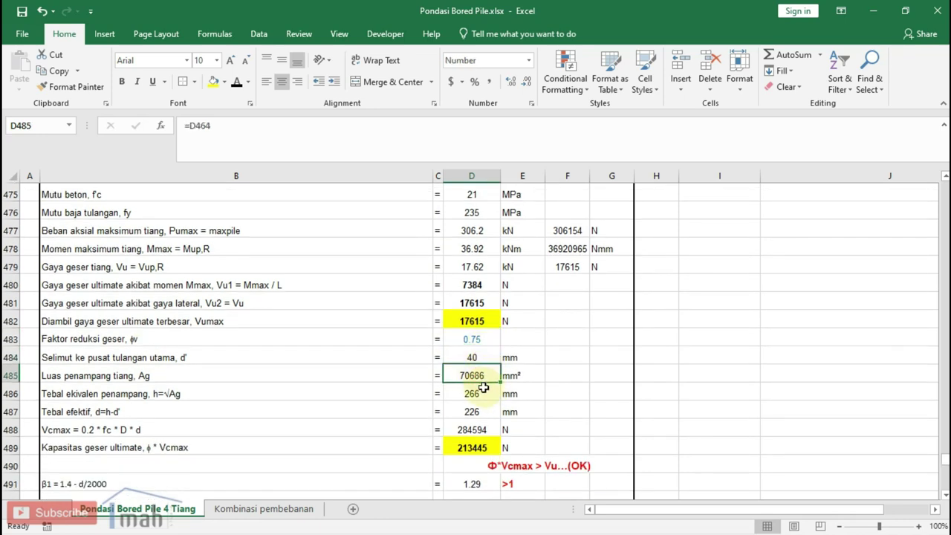
pyautogui.click(482, 392)
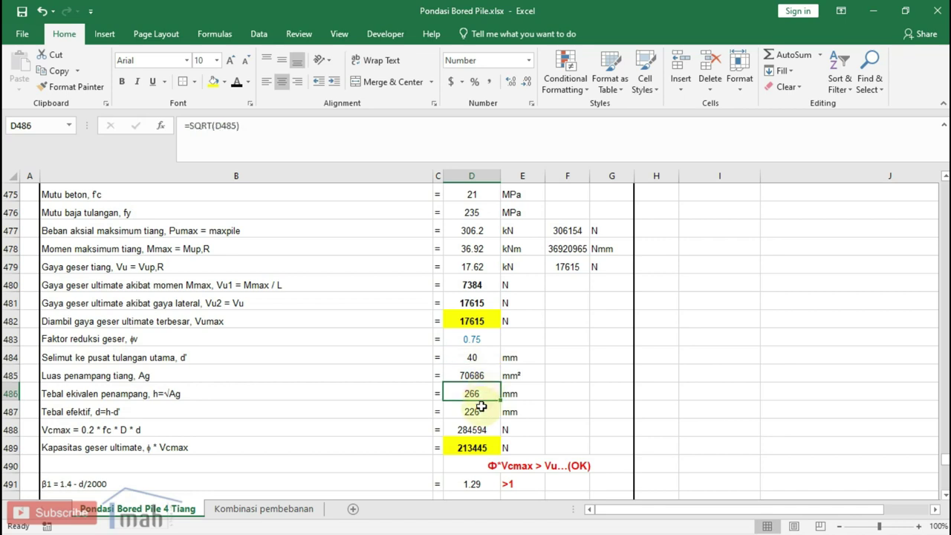
pyautogui.doubleClick(481, 392)
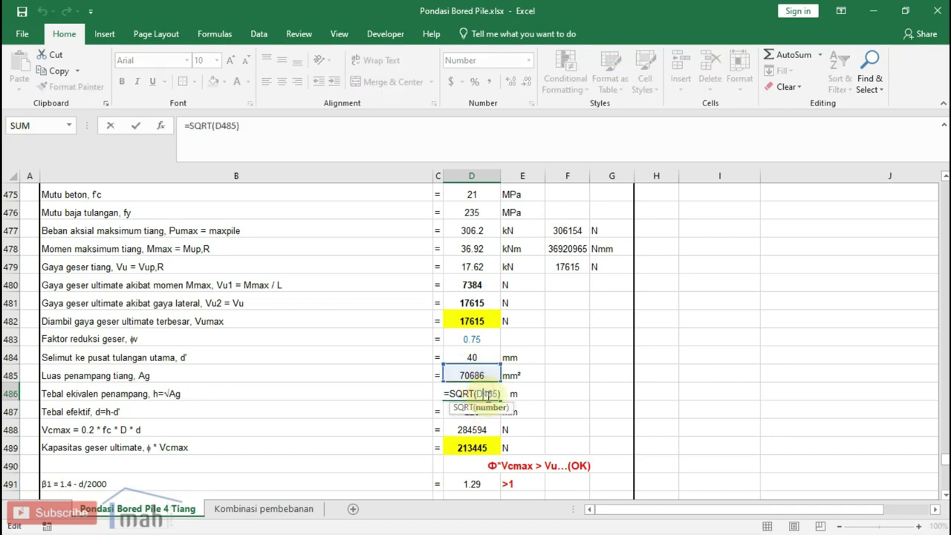
pyautogui.press('Escape')
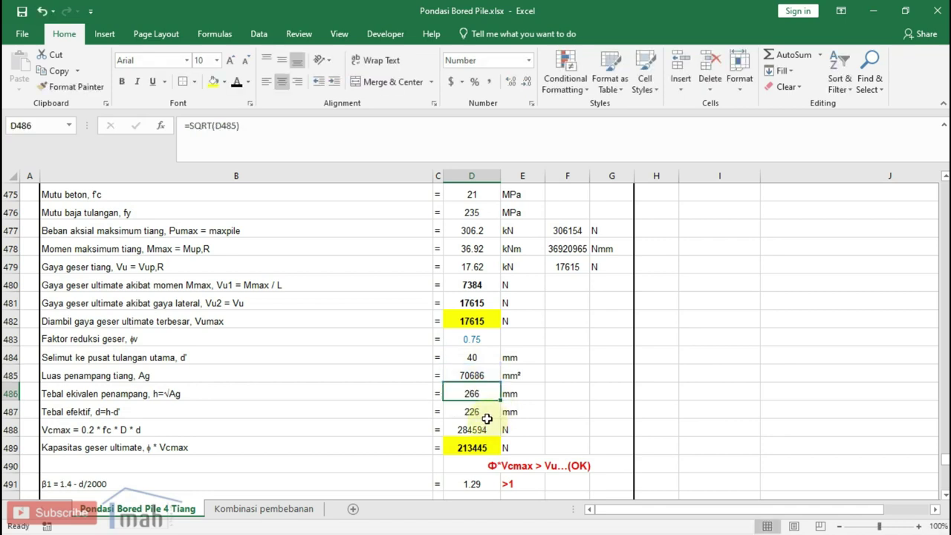
# Step: Check the β1, β2 and β3 values and the concrete shear capacity formula in D497
pyautogui.scroll(-1, 486, 417)
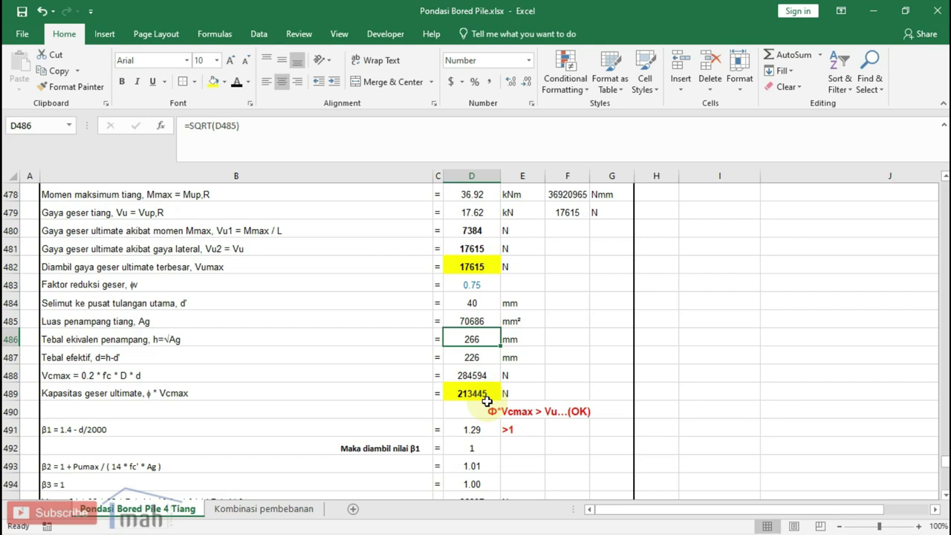
pyautogui.scroll(-1, 486, 398)
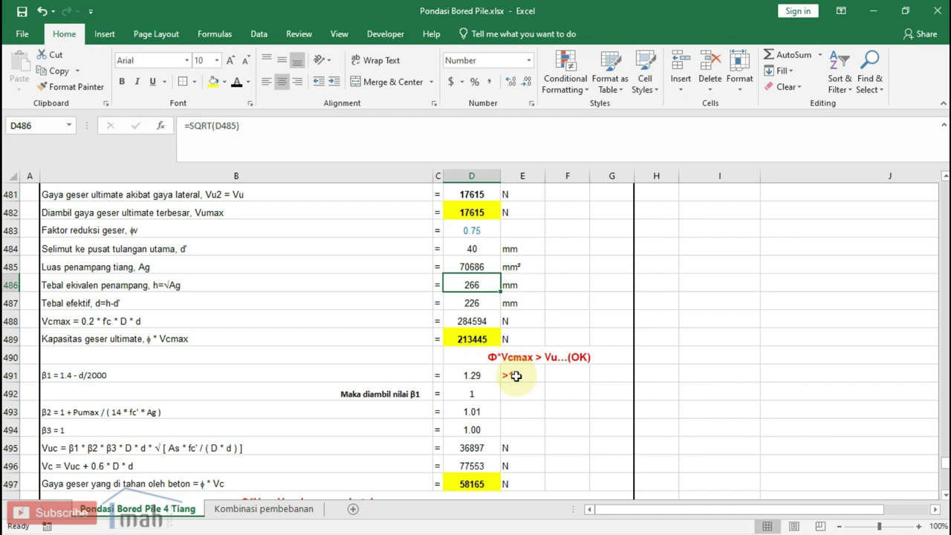
pyautogui.scroll(-1, 518, 401)
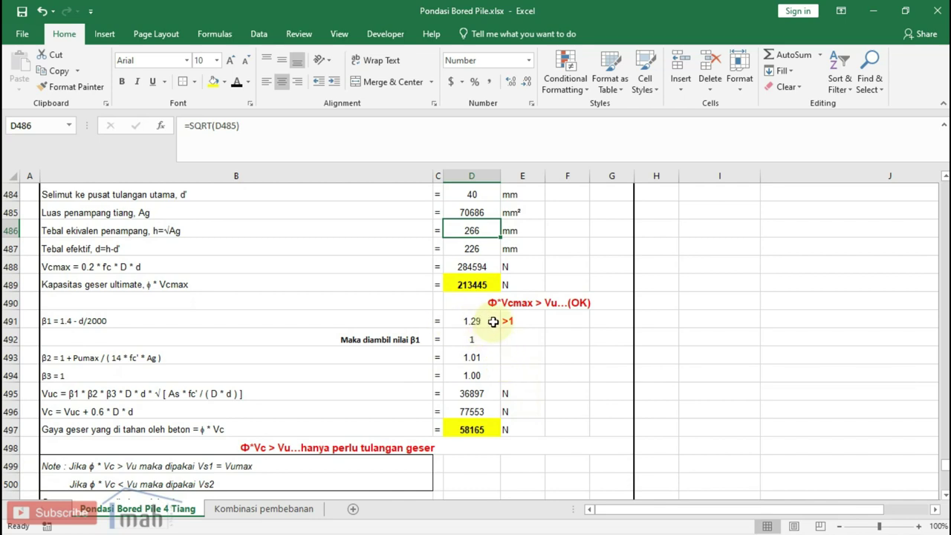
pyautogui.click(476, 321)
pyautogui.click(475, 338)
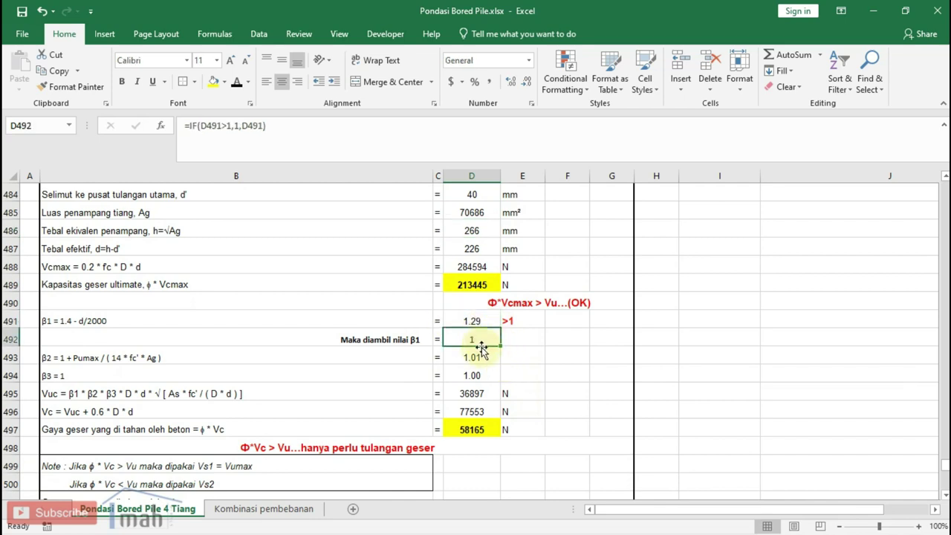
pyautogui.click(479, 355)
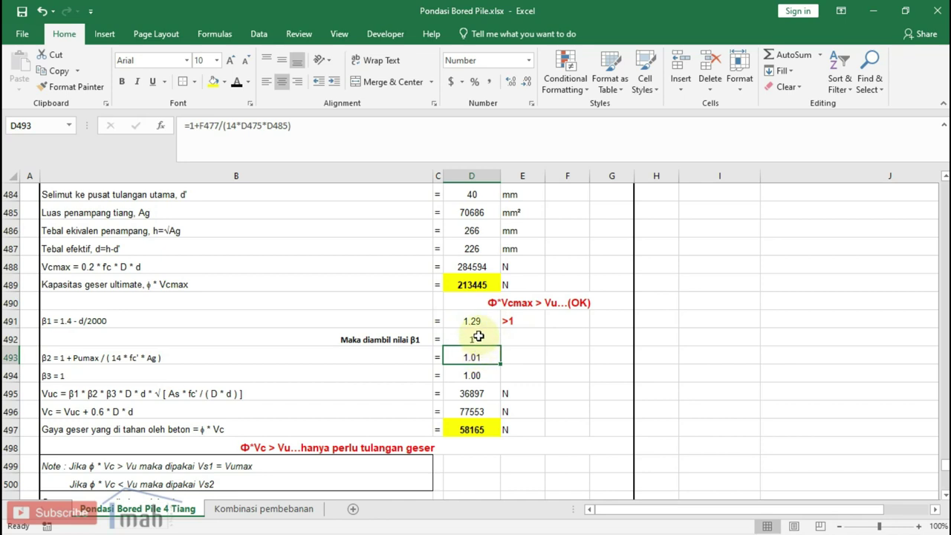
pyautogui.click(517, 323)
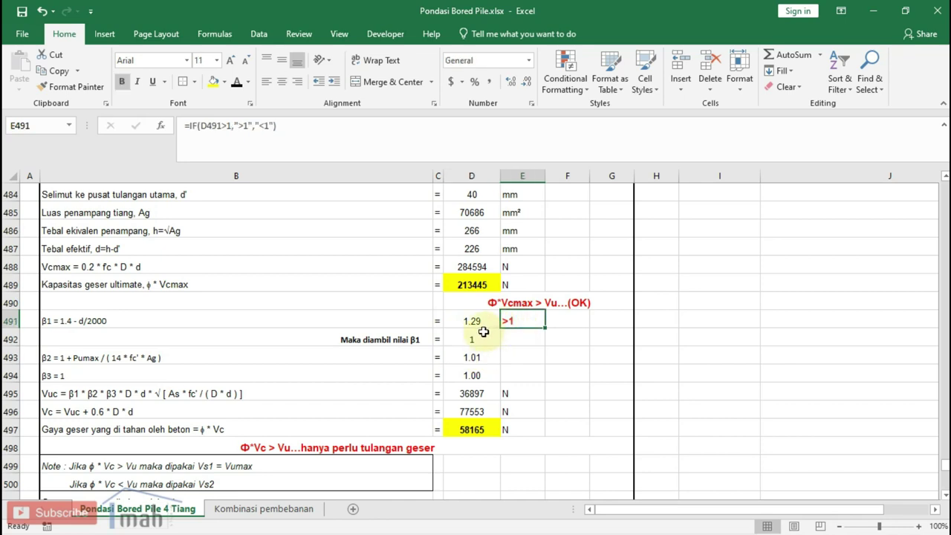
pyautogui.click(477, 355)
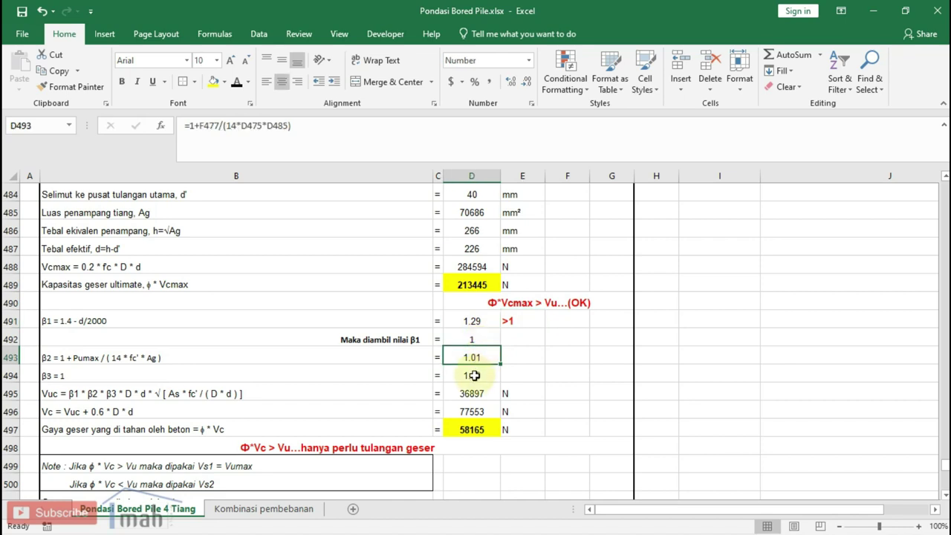
pyautogui.click(472, 375)
pyautogui.scroll(-1, 475, 374)
pyautogui.scroll(-1, 475, 373)
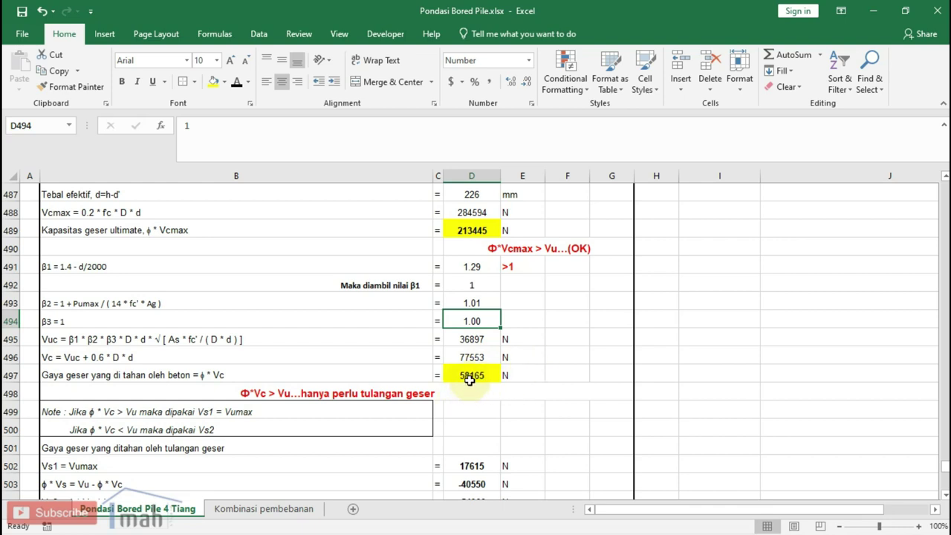
pyautogui.click(470, 377)
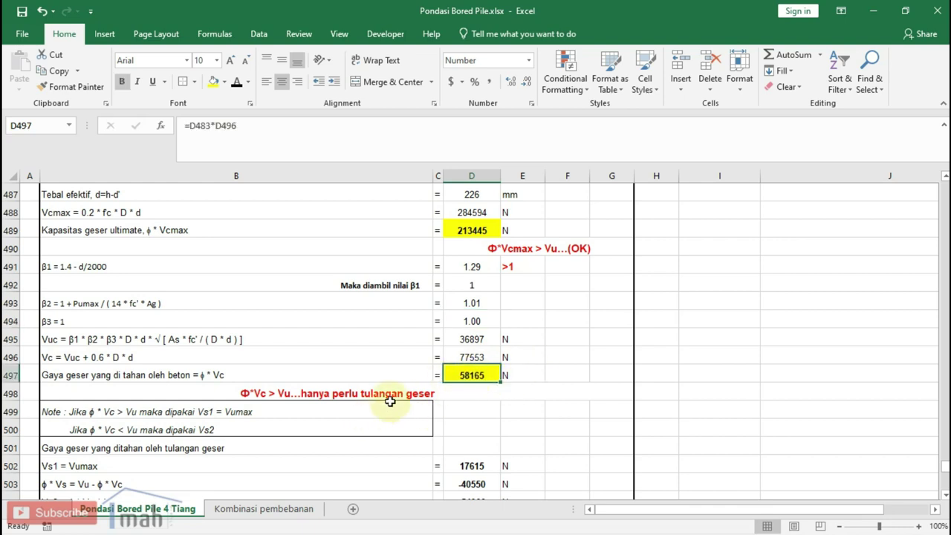
# Step: Inspect the formula behind the shear check message
pyautogui.scroll(1, 390, 401)
pyautogui.scroll(1, 399, 395)
pyautogui.scroll(2, 439, 410)
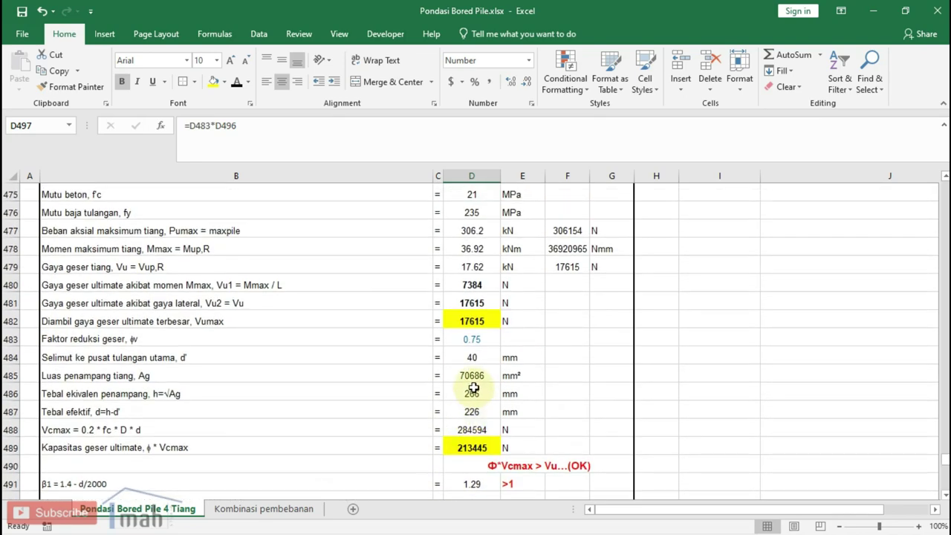
pyautogui.scroll(-2, 482, 368)
pyautogui.scroll(-2, 488, 357)
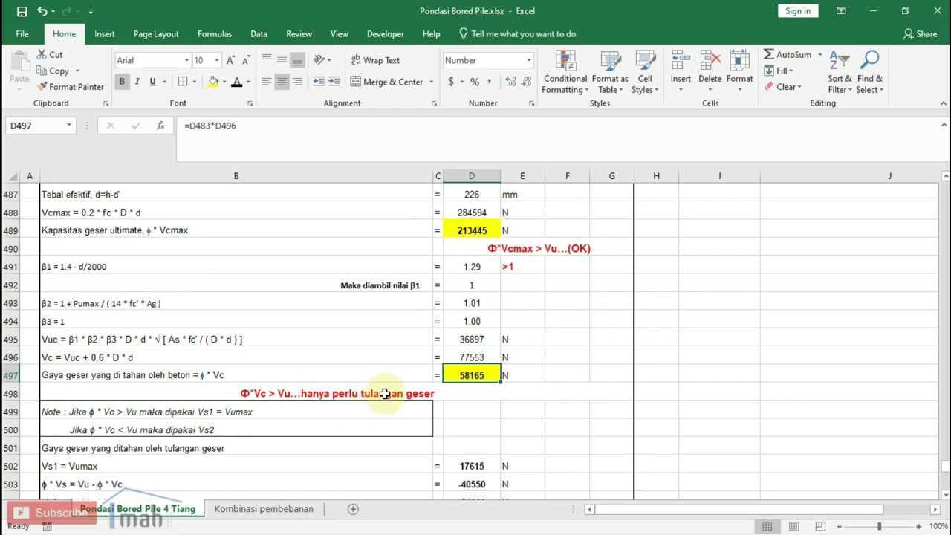
pyautogui.click(384, 395)
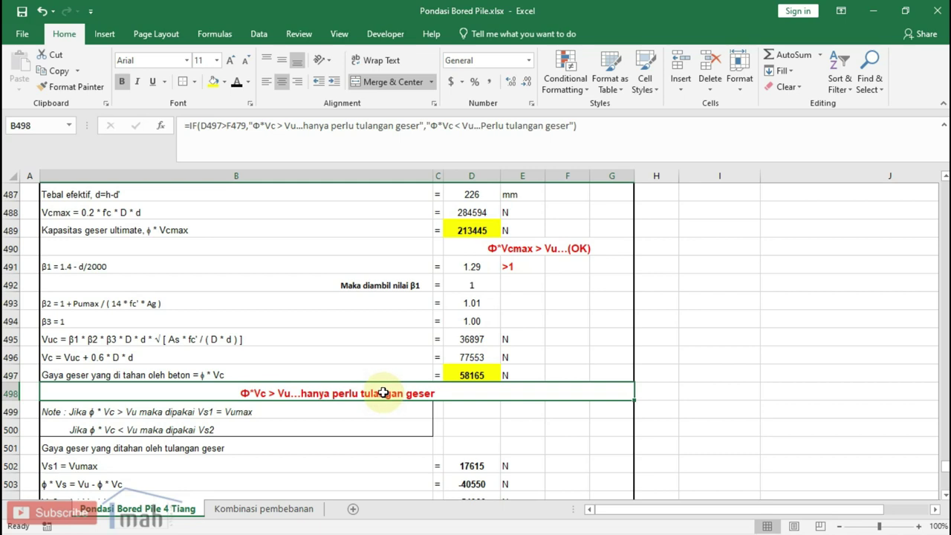
pyautogui.scroll(-1, 382, 393)
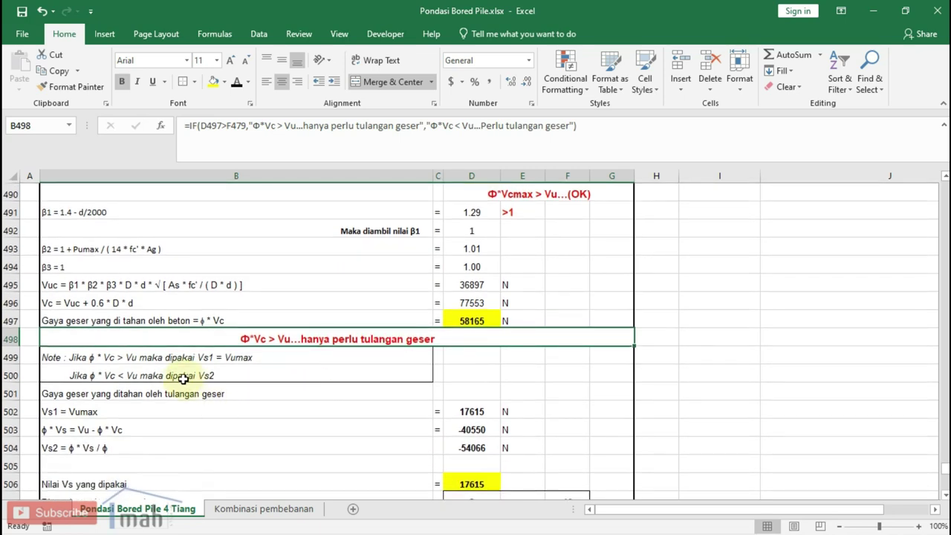
# Step: Review the Vs1/Vs2 selection note, the Vs2 row and the cell the Vs1 value references
pyautogui.click(225, 360)
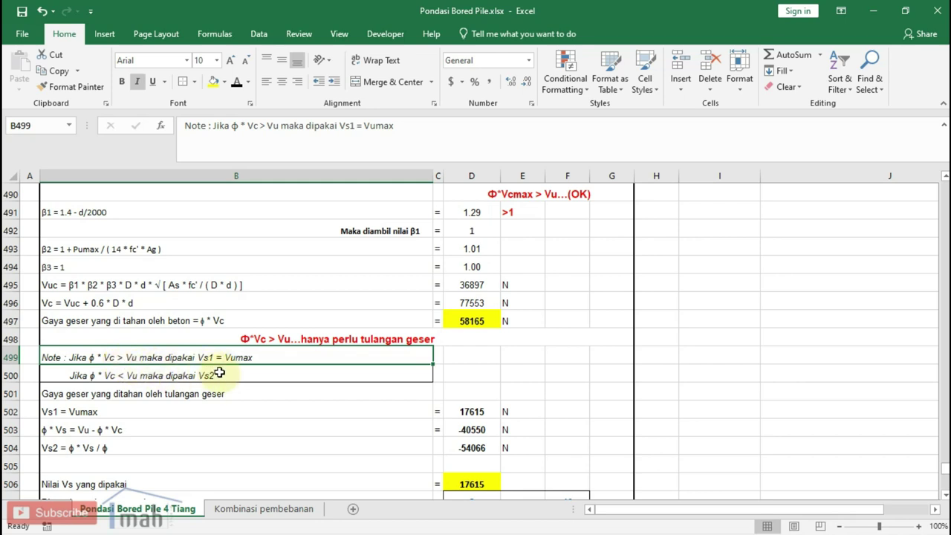
pyautogui.scroll(-1, 220, 371)
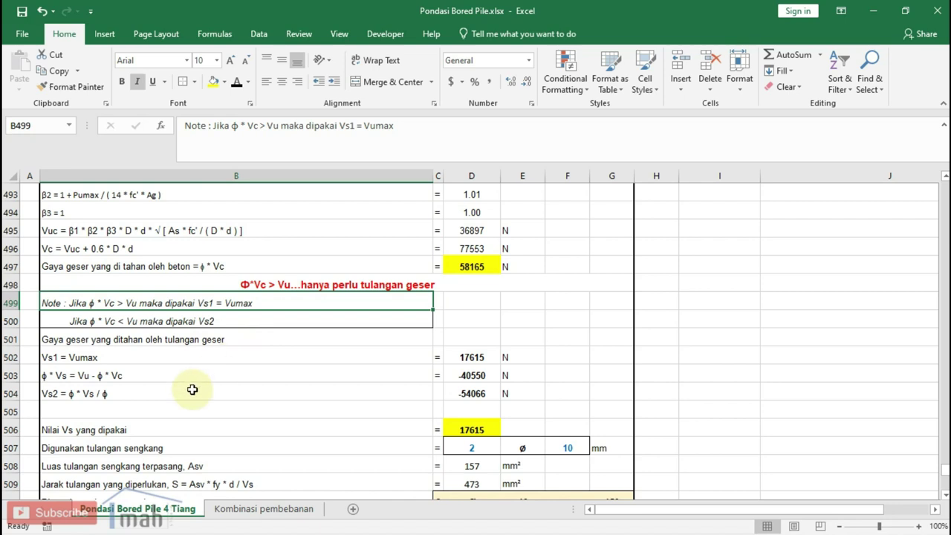
pyautogui.click(141, 391)
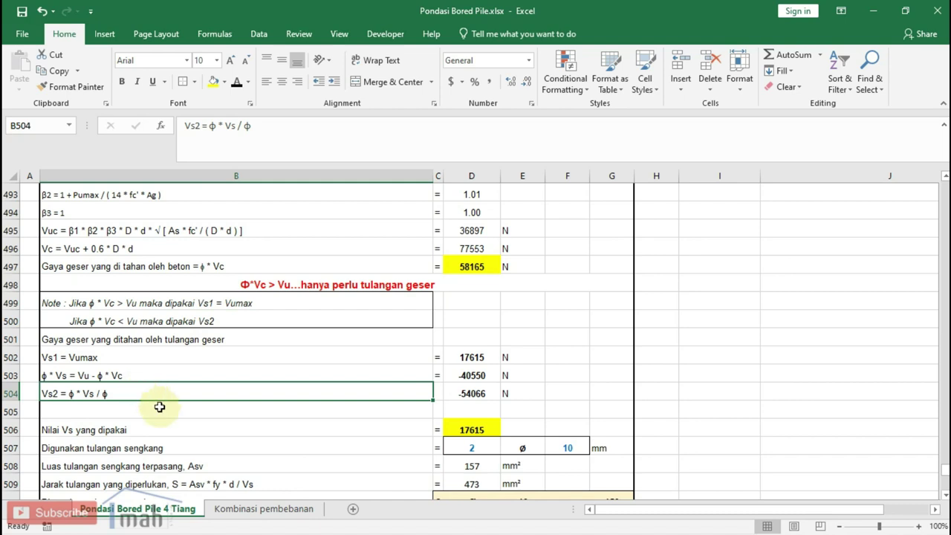
pyautogui.doubleClick(471, 356)
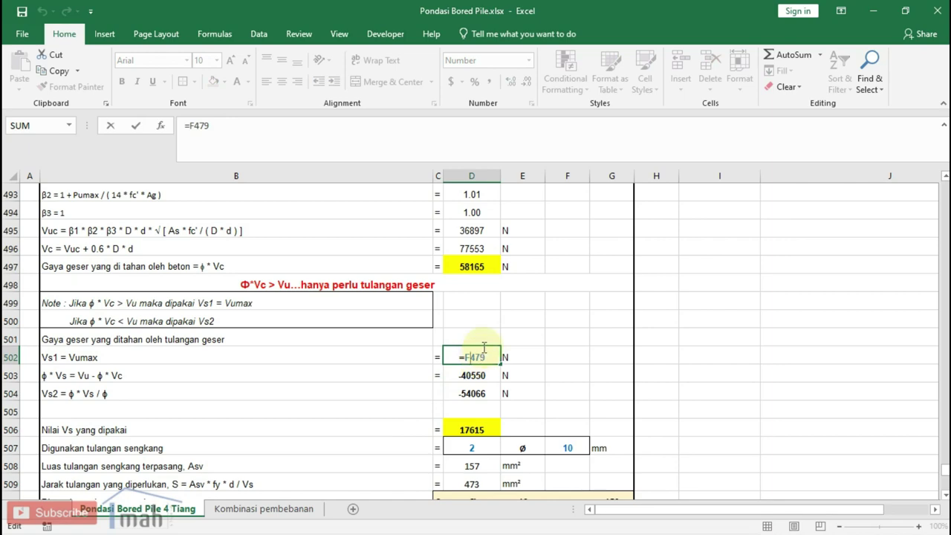
pyautogui.scroll(2, 483, 349)
pyautogui.scroll(1, 493, 325)
pyautogui.scroll(-3, 484, 380)
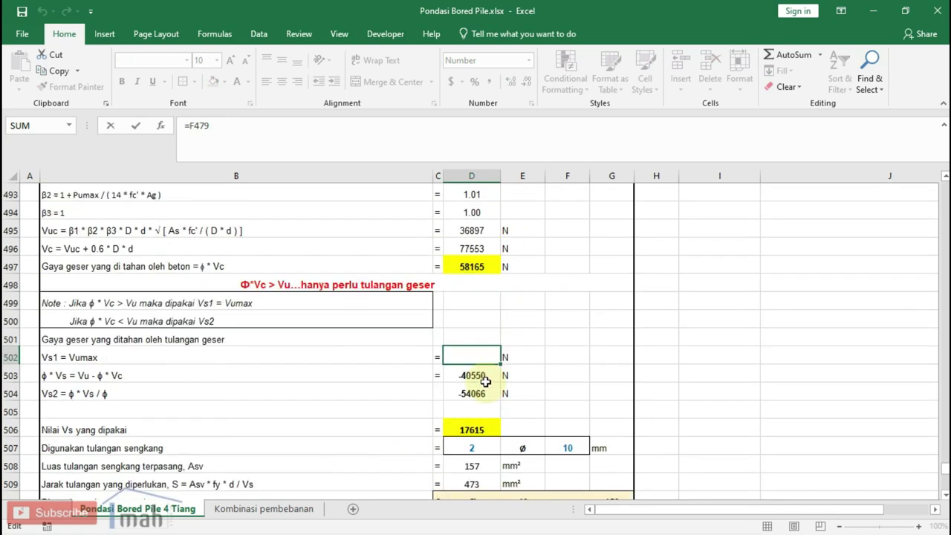
pyautogui.scroll(-1, 485, 380)
pyautogui.scroll(1, 490, 371)
pyautogui.scroll(3, 491, 368)
pyautogui.scroll(-3, 494, 362)
pyautogui.hotkey('ctrl', 'Return')
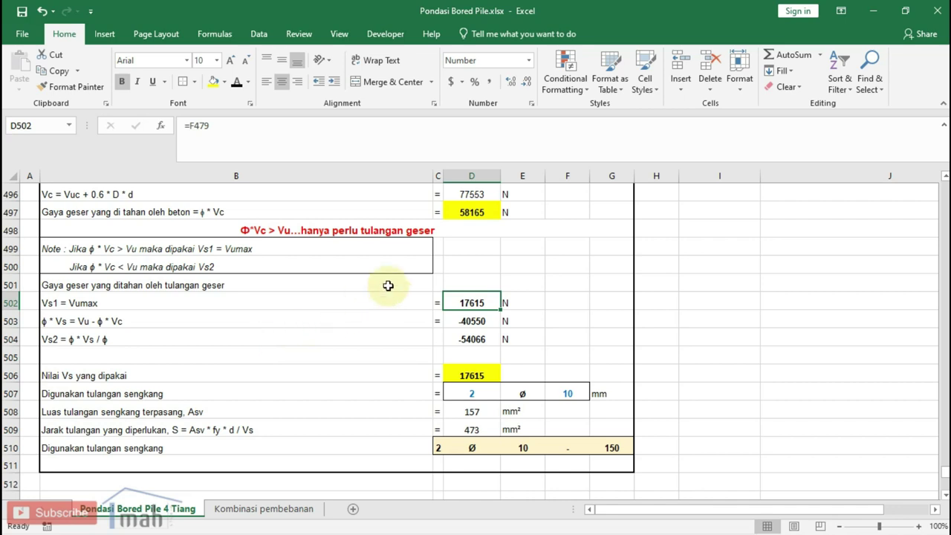
# Step: Verify the adopted Vs of 17615, 2 stirrups of 10 mm, the Asv formula and required spacing
pyautogui.scroll(1, 407, 248)
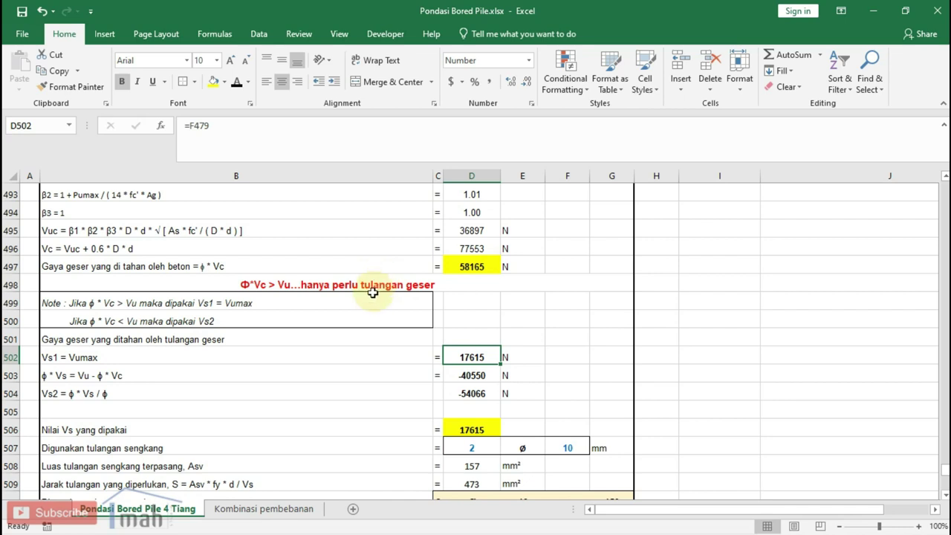
pyautogui.scroll(-1, 372, 293)
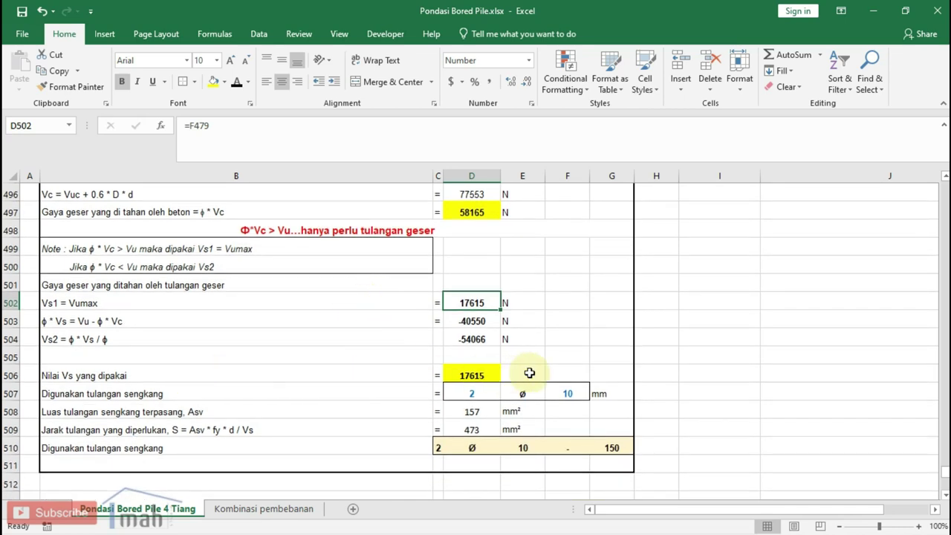
pyautogui.click(492, 376)
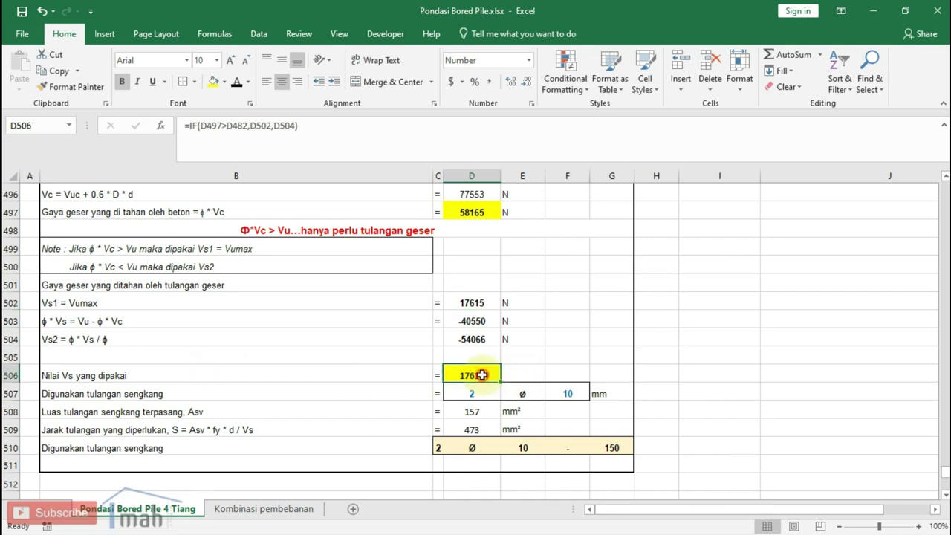
pyautogui.doubleClick(485, 373)
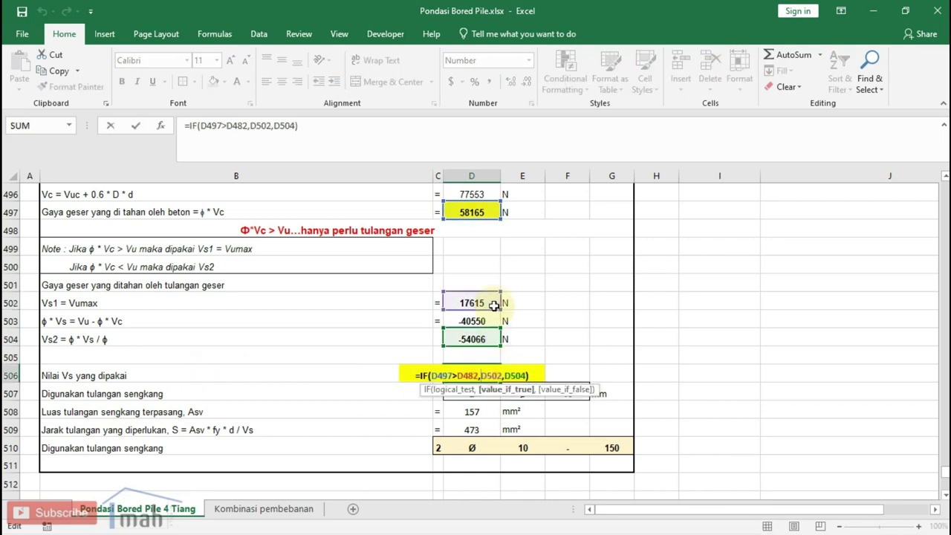
pyautogui.press('Escape')
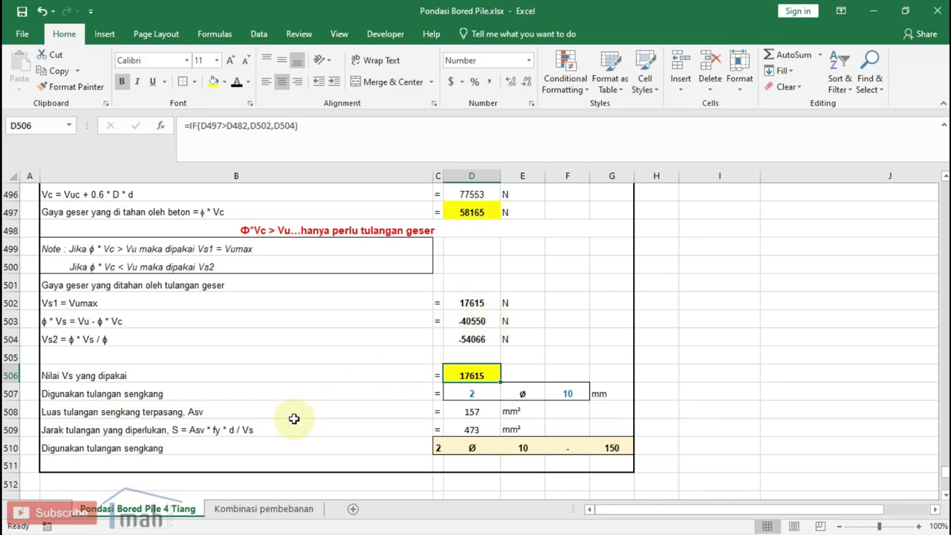
pyautogui.click(471, 393)
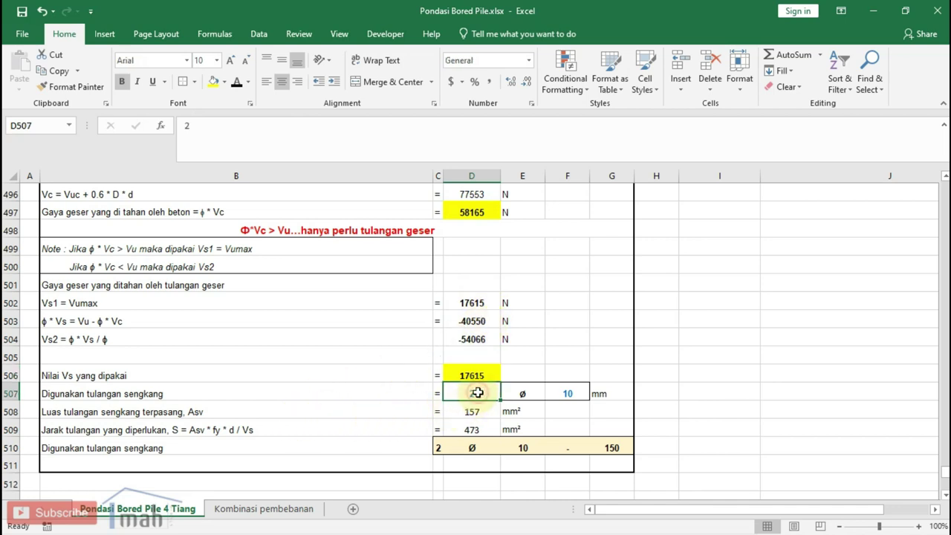
pyautogui.click(569, 391)
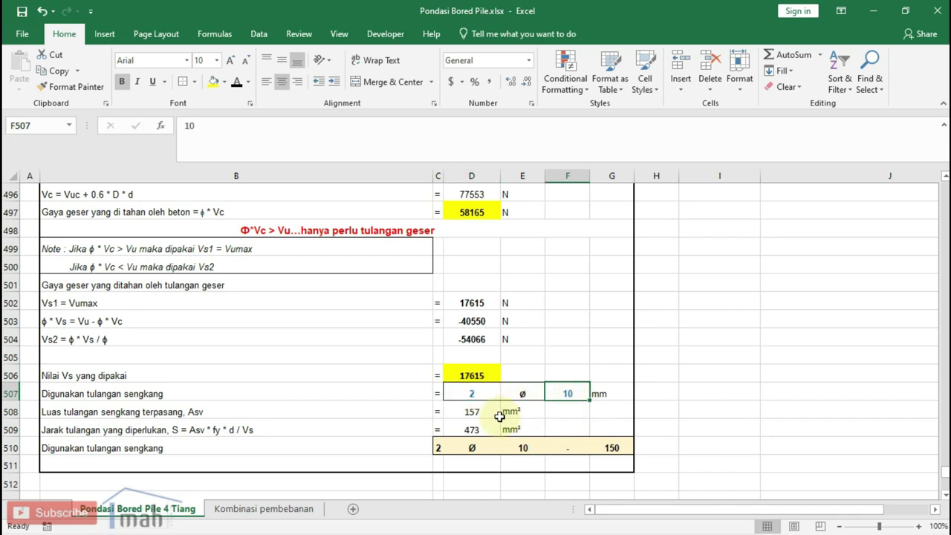
pyautogui.click(476, 412)
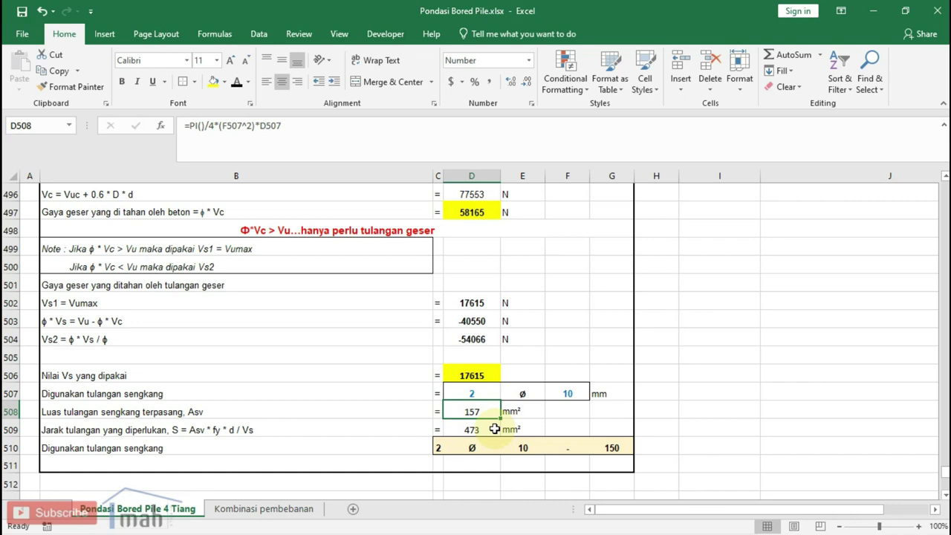
pyautogui.doubleClick(477, 426)
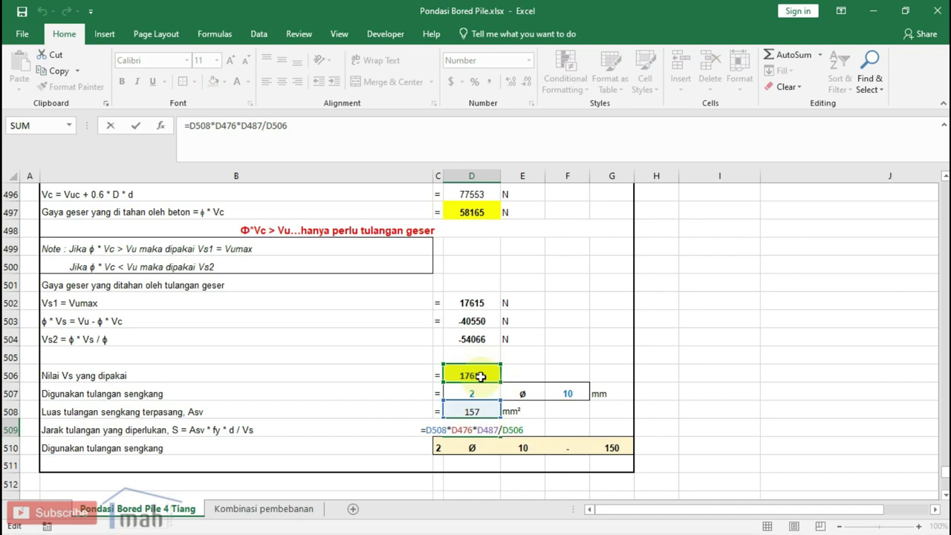
pyautogui.press('Escape')
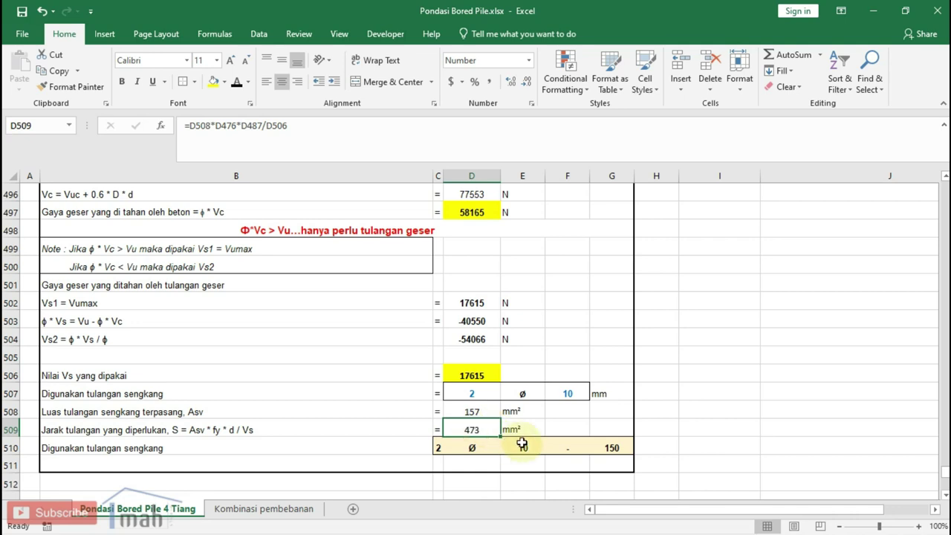
# Step: Confirm the stirrup spacing of 150 from =INT(D509/10)*10-320 in G510
pyautogui.click(610, 446)
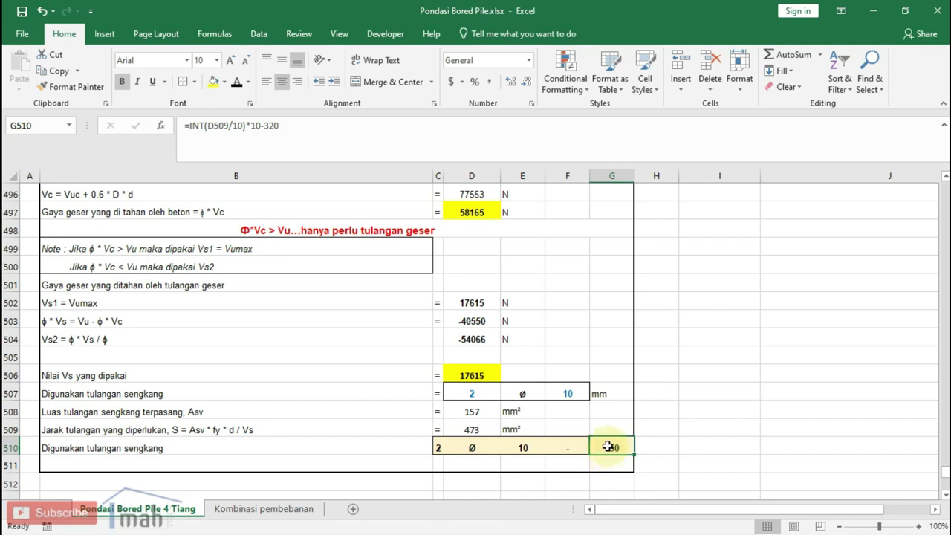
pyautogui.doubleClick(609, 444)
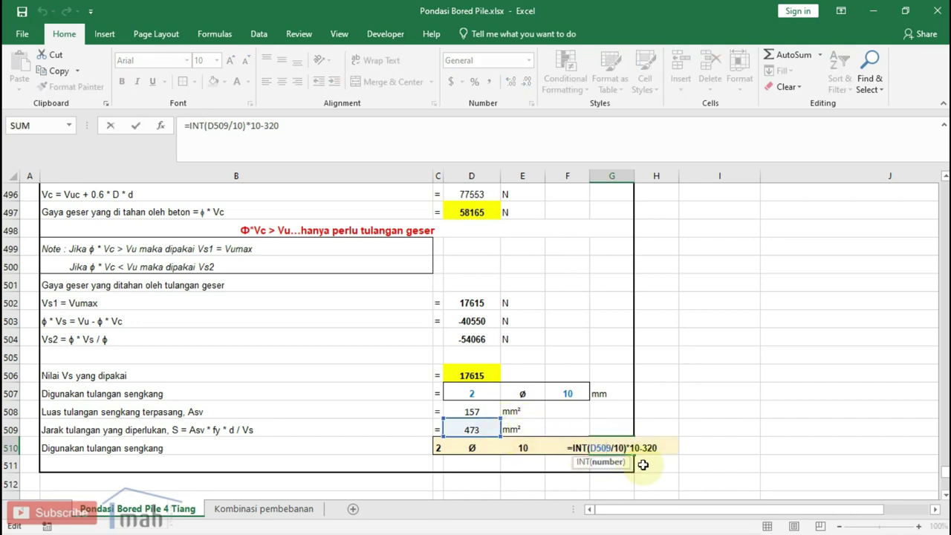
pyautogui.hotkey('ctrl', 'Return')
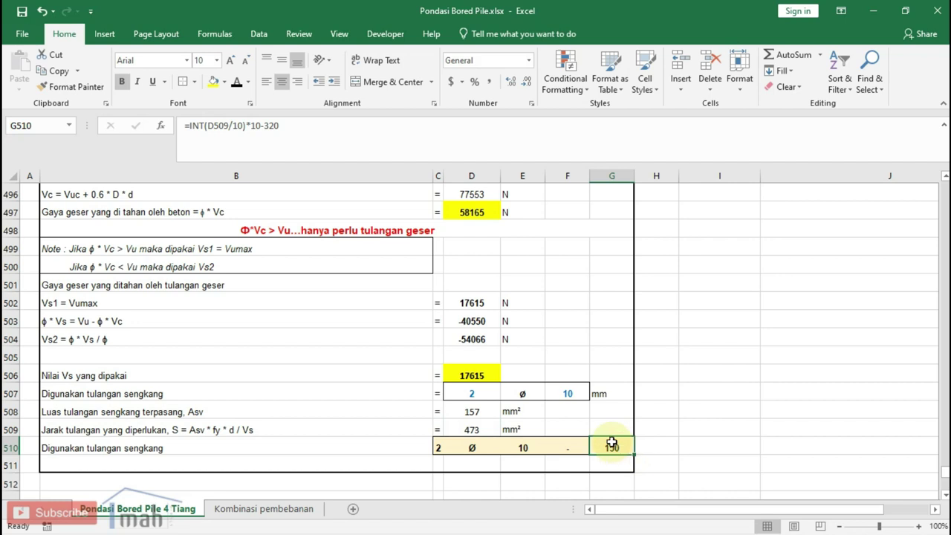
pyautogui.doubleClick(609, 448)
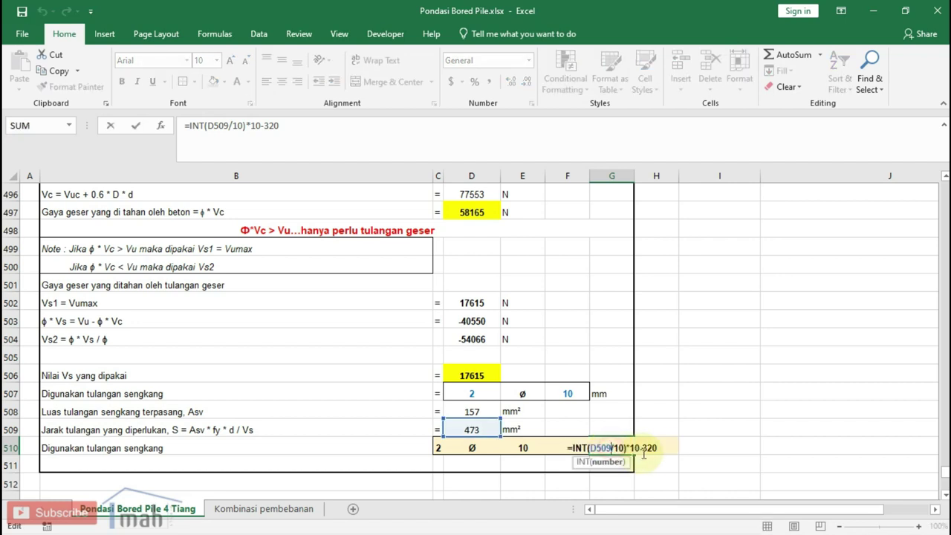
pyautogui.press('Escape')
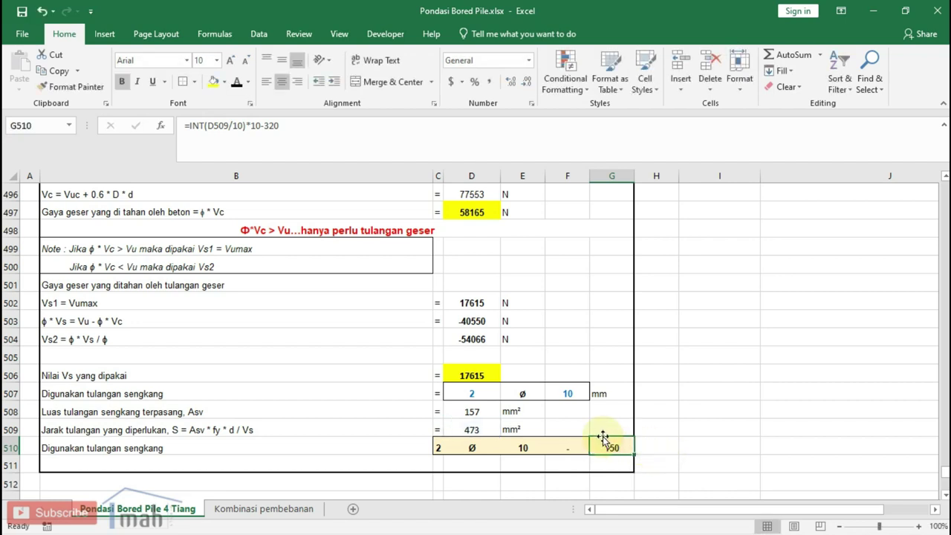
pyautogui.scroll(-1, 609, 442)
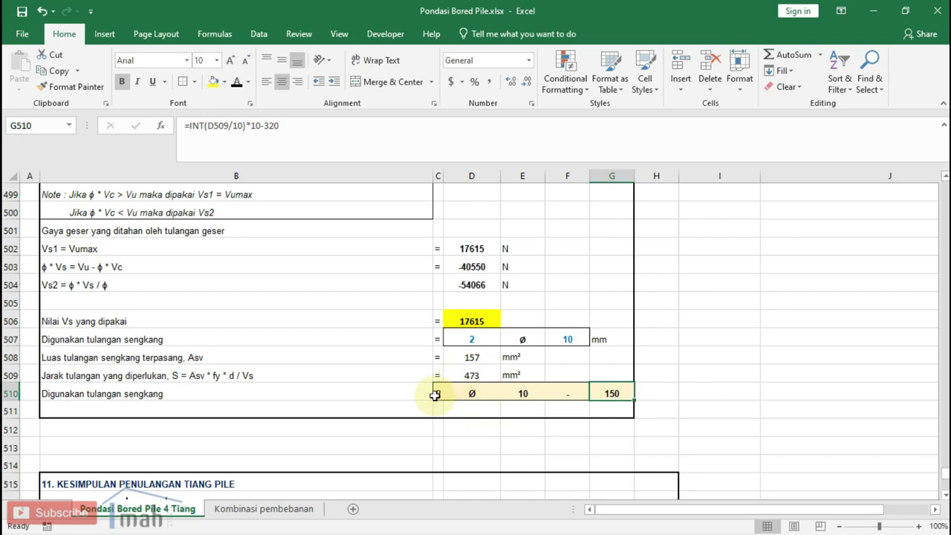
pyautogui.scroll(-1, 452, 397)
# Step: Scroll to section 11 and check the links for the main bar count 7, diameter 13, stirrup count 2 and diameter 10
pyautogui.scroll(-1, 459, 399)
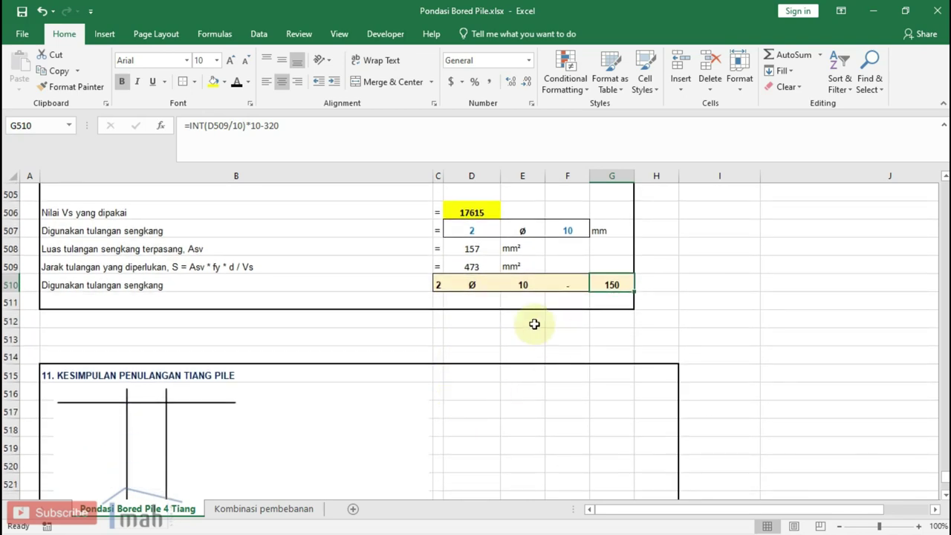
pyautogui.scroll(-1, 520, 318)
pyautogui.scroll(-1, 515, 317)
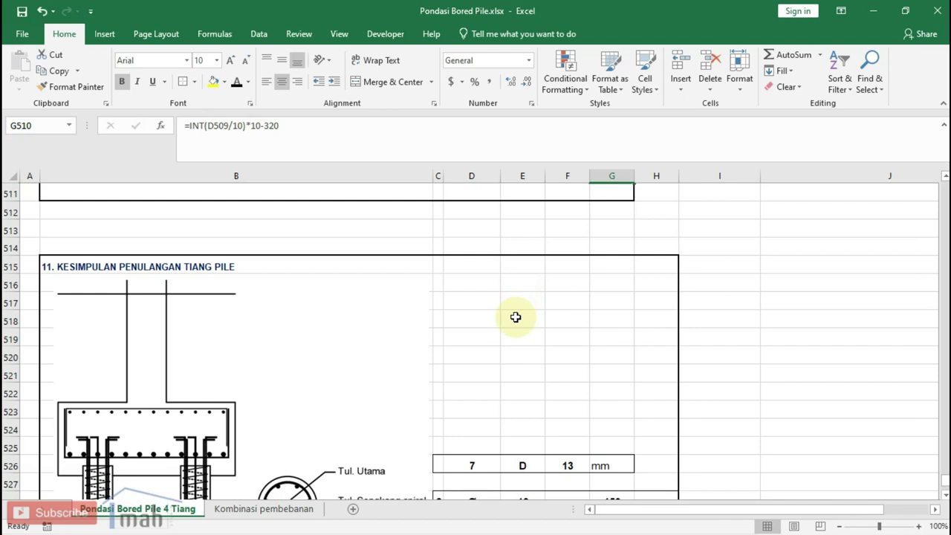
pyautogui.scroll(-1, 516, 317)
pyautogui.scroll(-1, 514, 316)
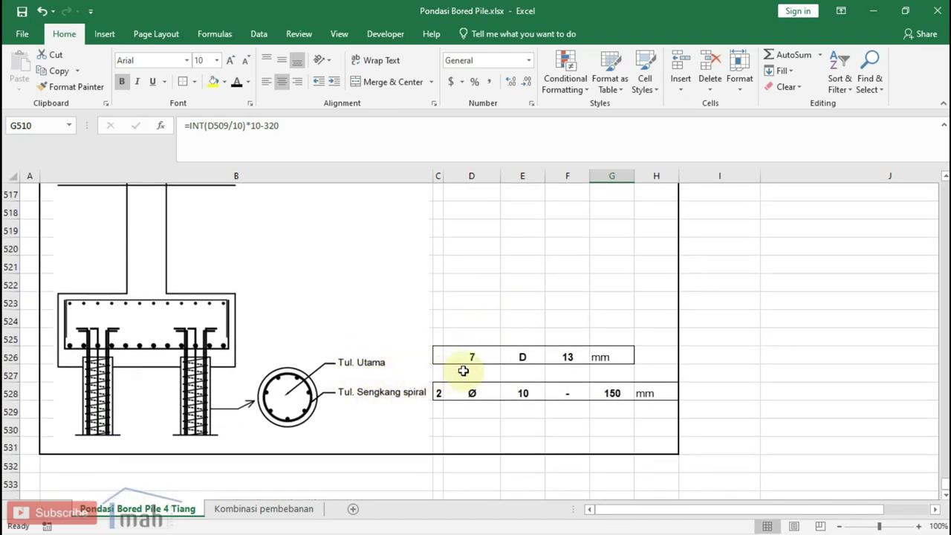
pyautogui.click(477, 358)
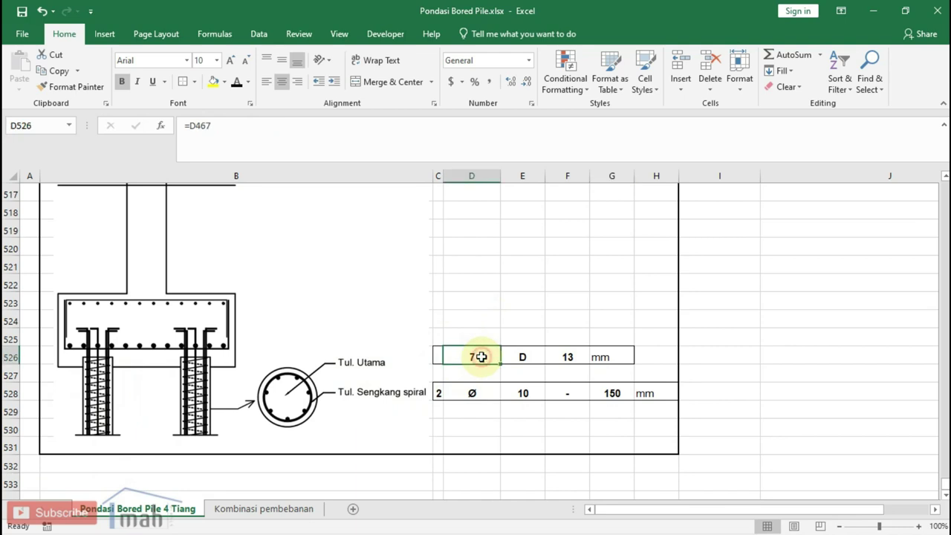
pyautogui.click(577, 358)
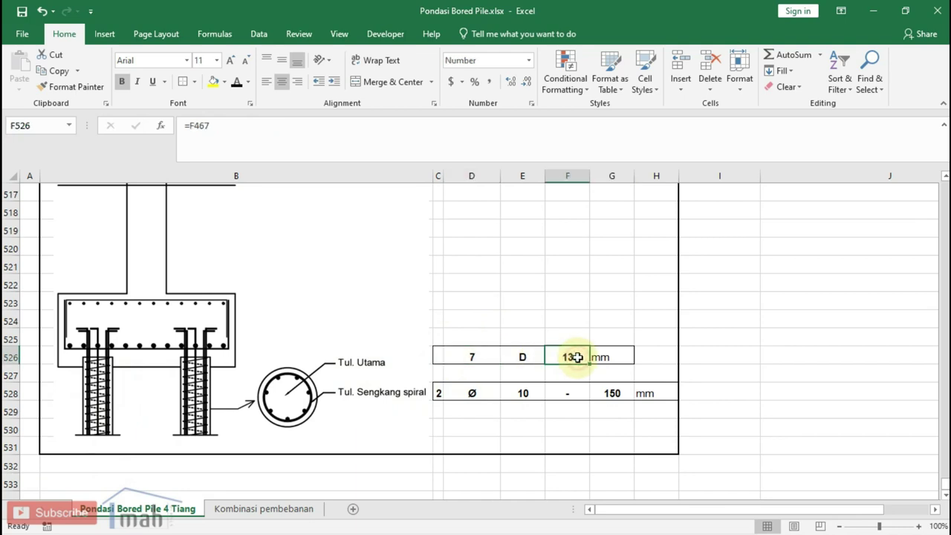
pyautogui.click(438, 393)
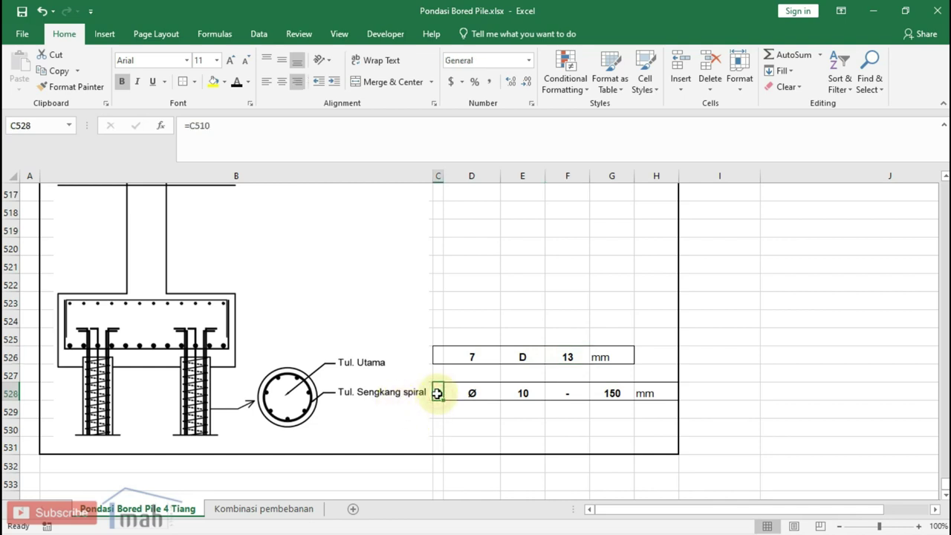
pyautogui.click(523, 393)
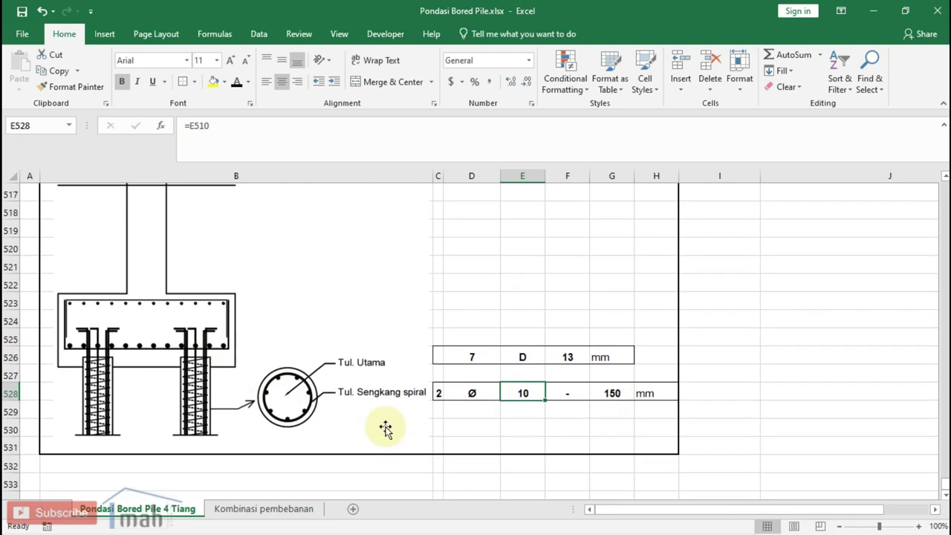
pyautogui.scroll(2, 385, 428)
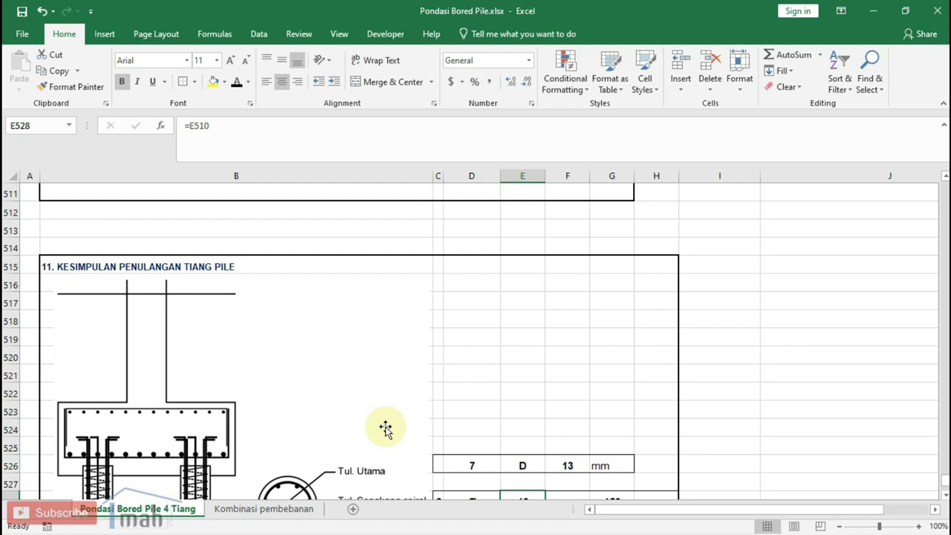
pyautogui.scroll(-3, 385, 427)
pyautogui.scroll(2, 384, 422)
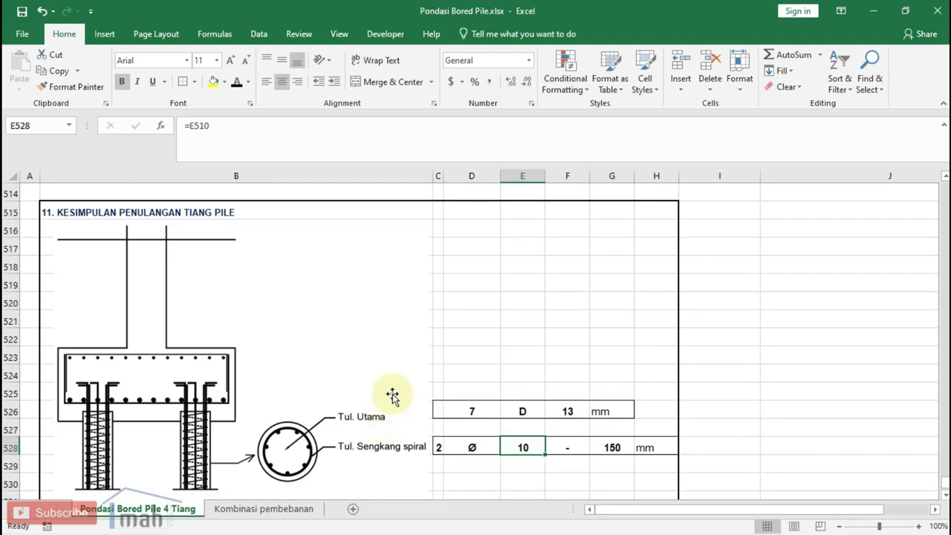
pyautogui.scroll(3, 393, 394)
pyautogui.scroll(3, 392, 393)
pyautogui.scroll(1, 392, 393)
pyautogui.scroll(1, 392, 394)
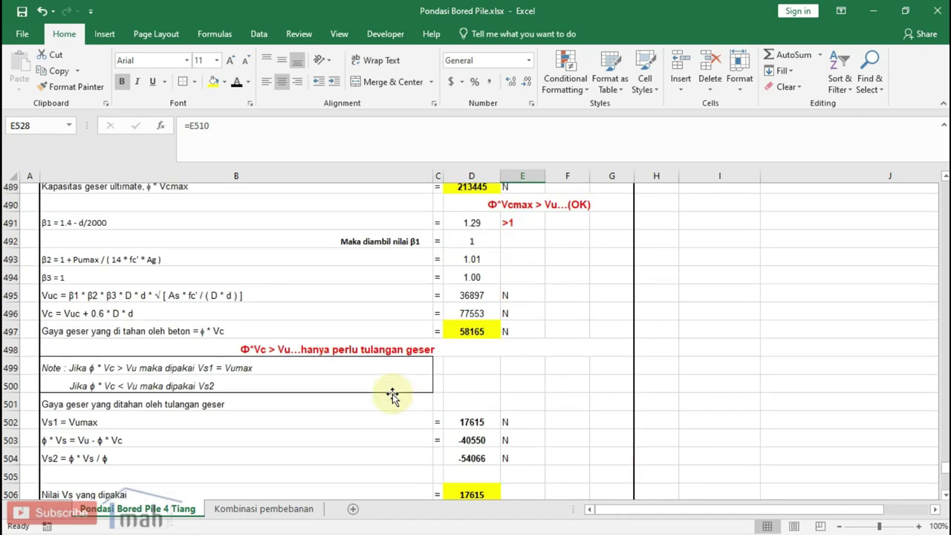
pyautogui.scroll(2, 392, 394)
pyautogui.scroll(3, 392, 394)
pyautogui.scroll(3, 393, 393)
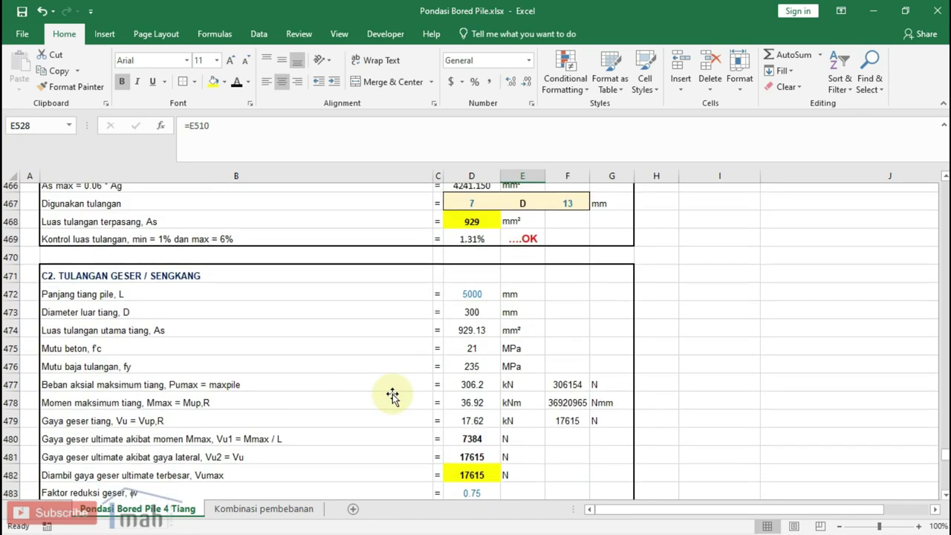
pyautogui.scroll(2, 392, 393)
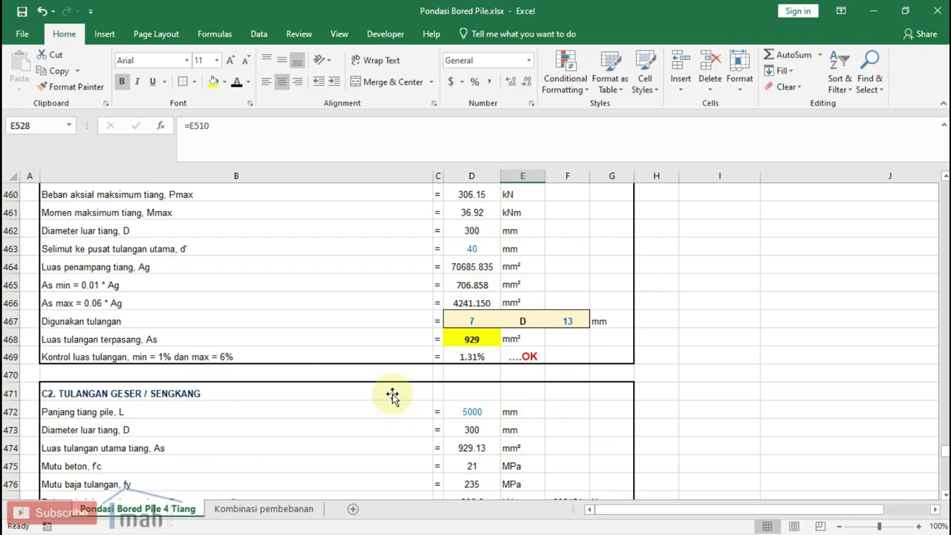
pyautogui.scroll(2, 393, 394)
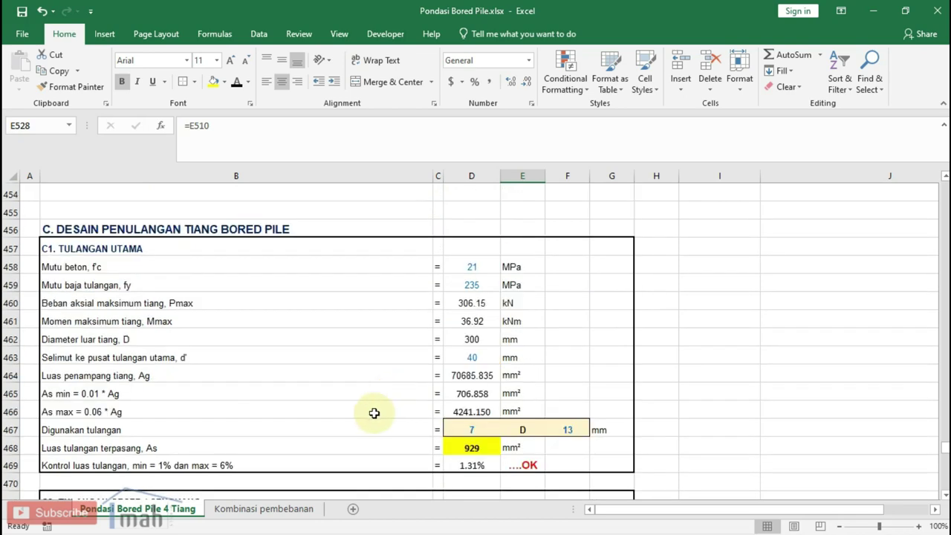
pyautogui.scroll(2, 374, 411)
pyautogui.scroll(1, 512, 391)
pyautogui.scroll(1, 513, 391)
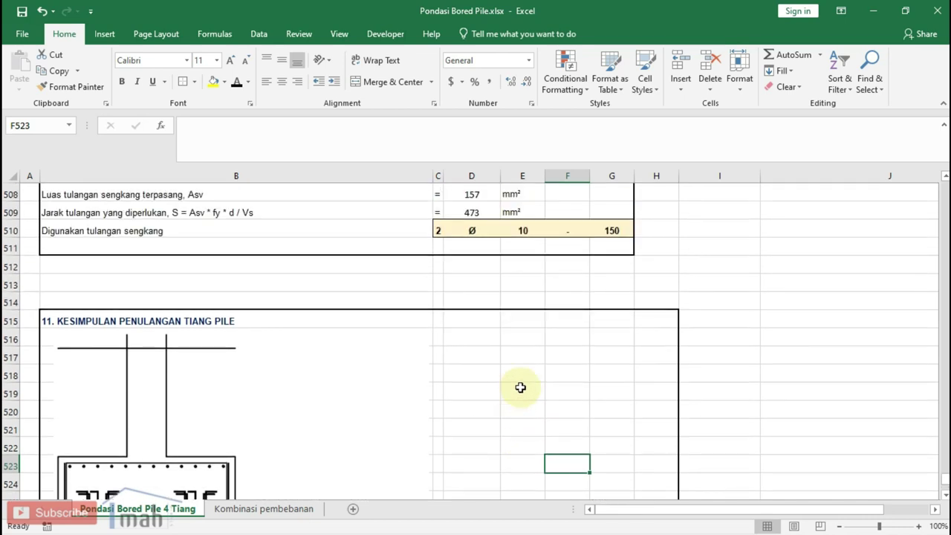
pyautogui.click(535, 391)
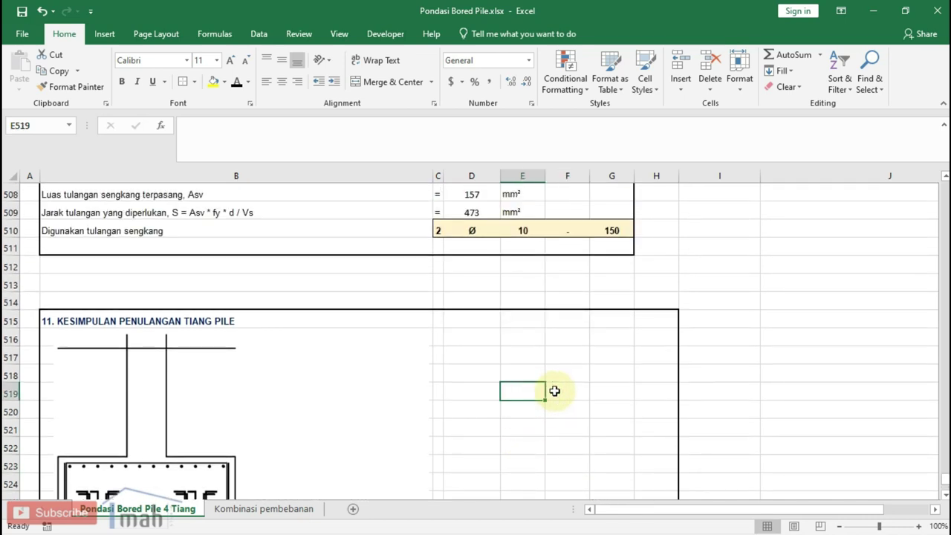
pyautogui.click(572, 391)
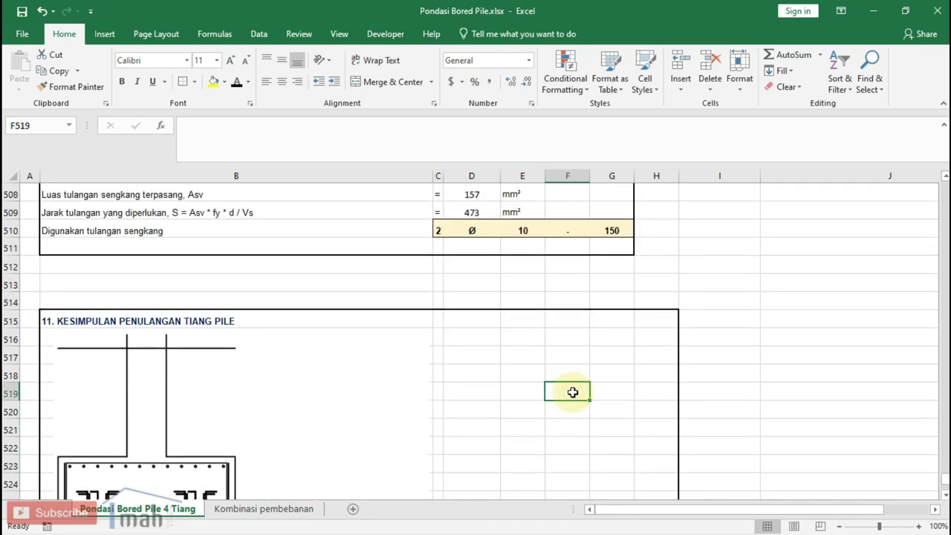